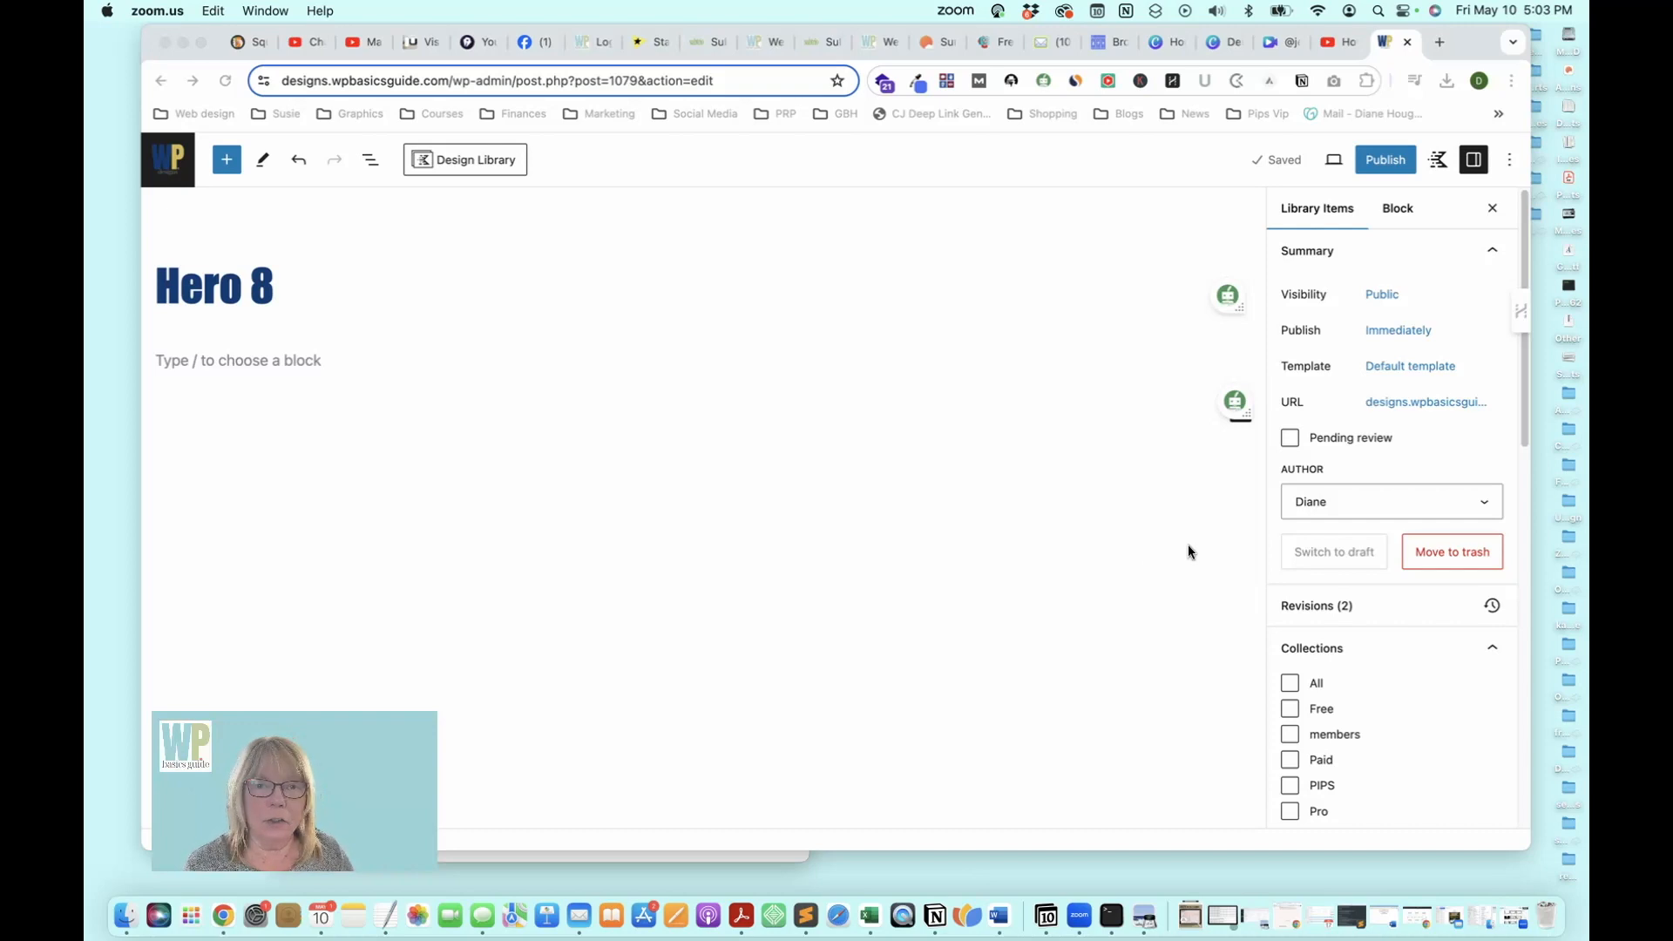
Insert a Row Layout block with a single-column layout below the empty paragraph
click(1185, 286)
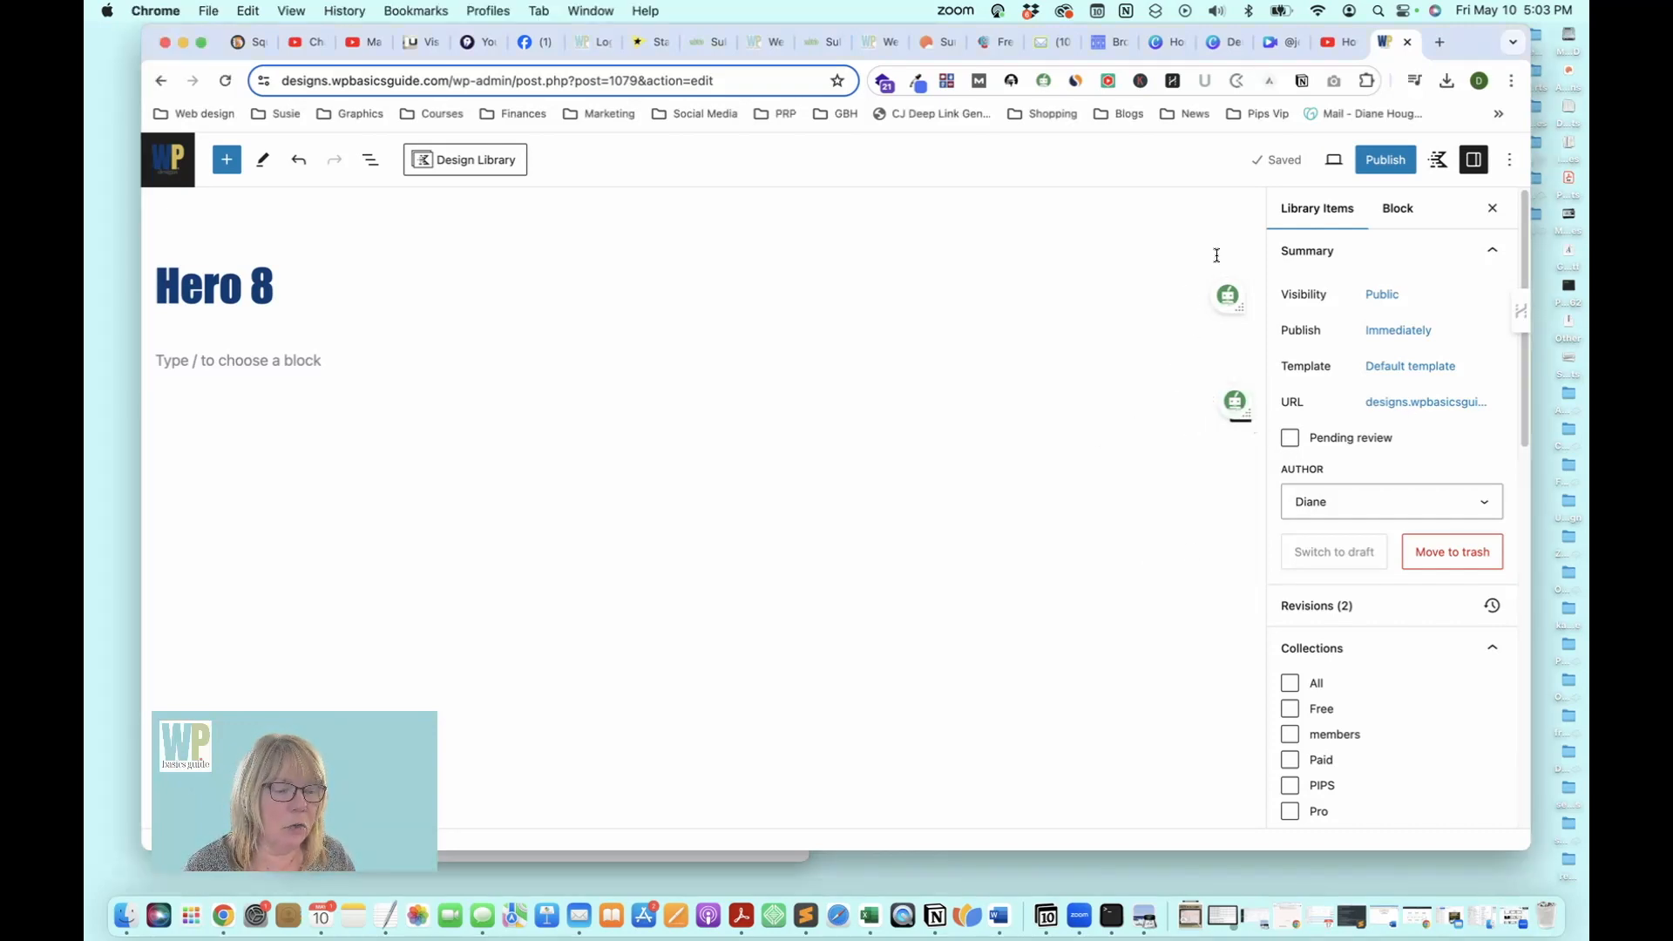
drag(1245, 413, 1224, 705)
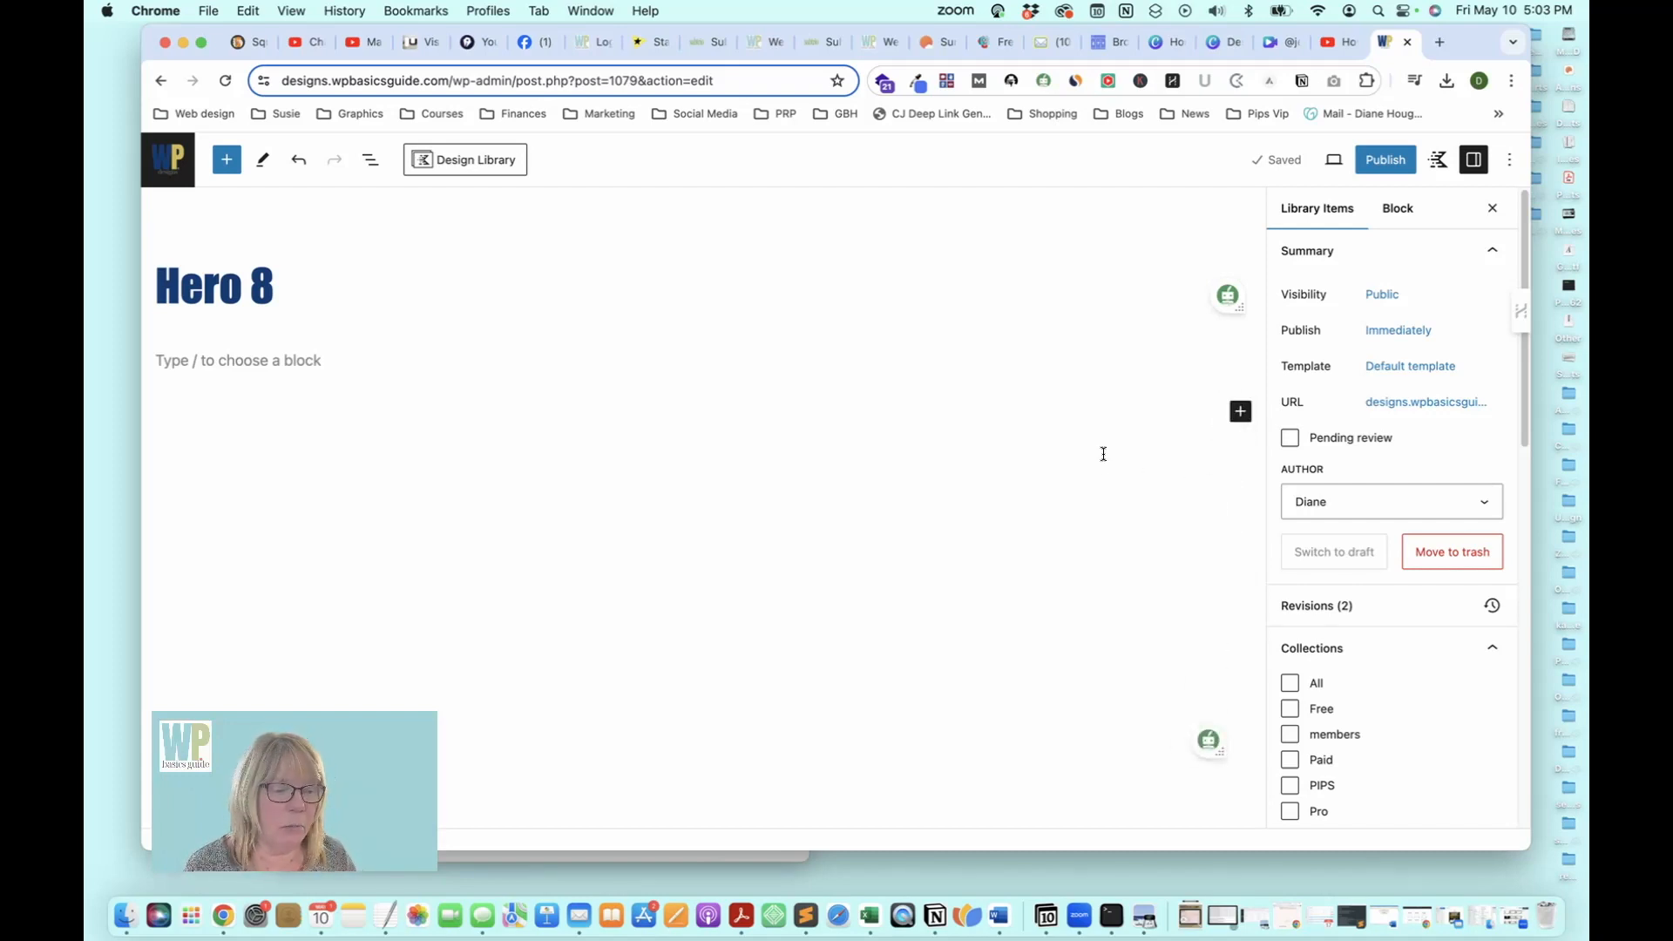
click(1238, 415)
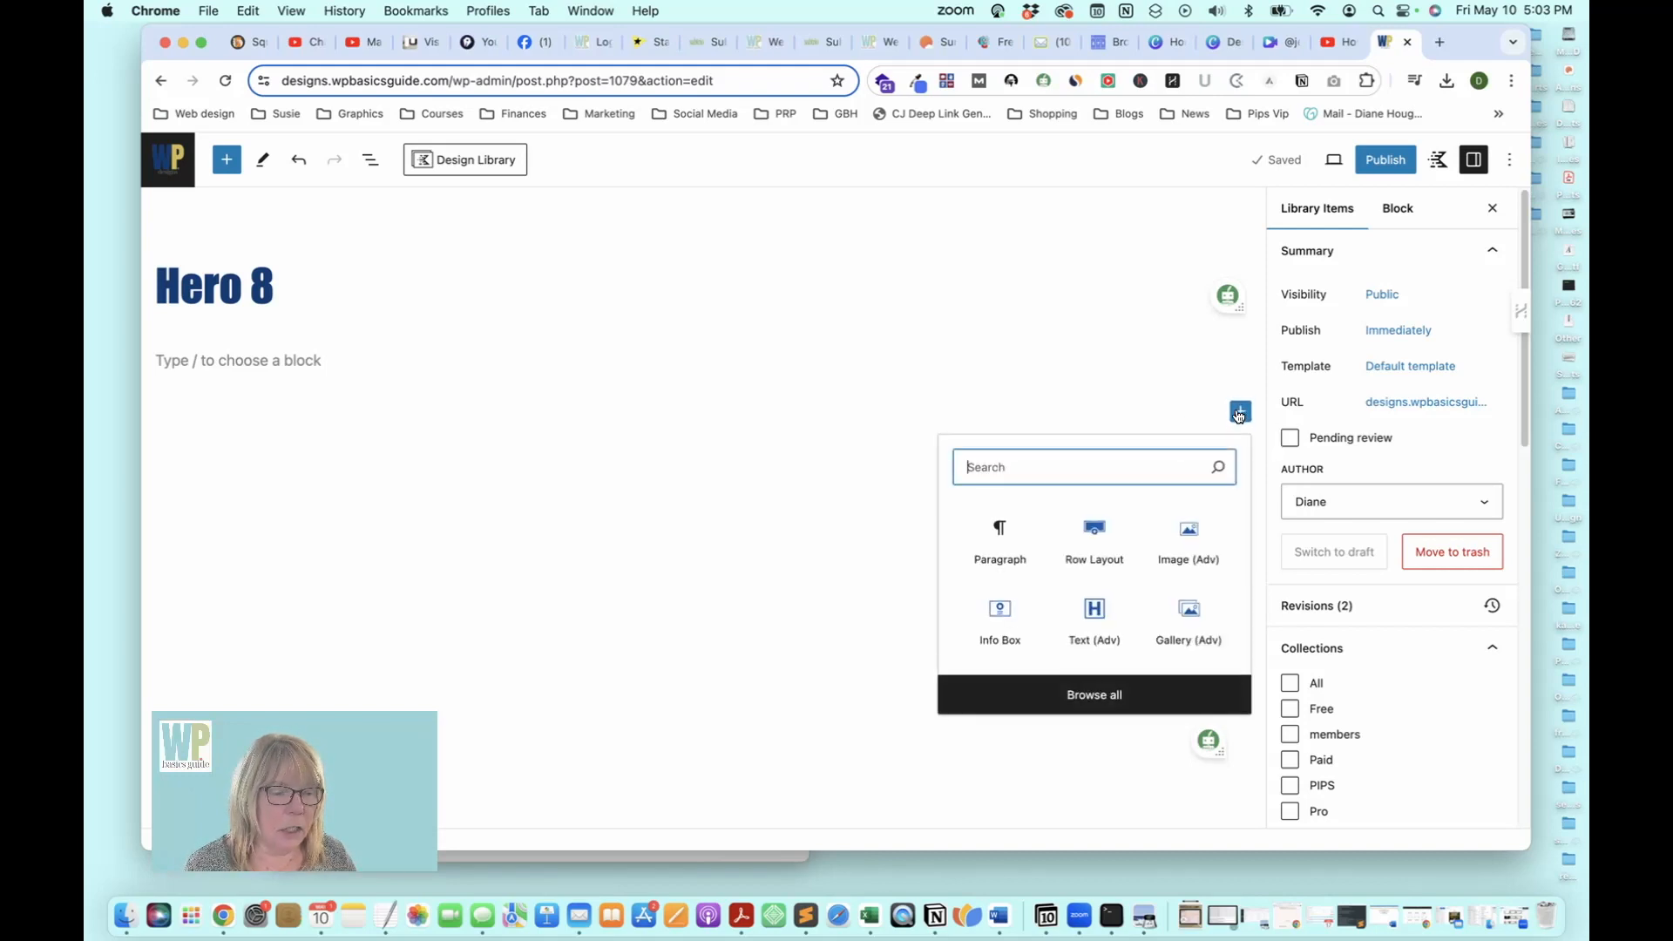
click(1098, 532)
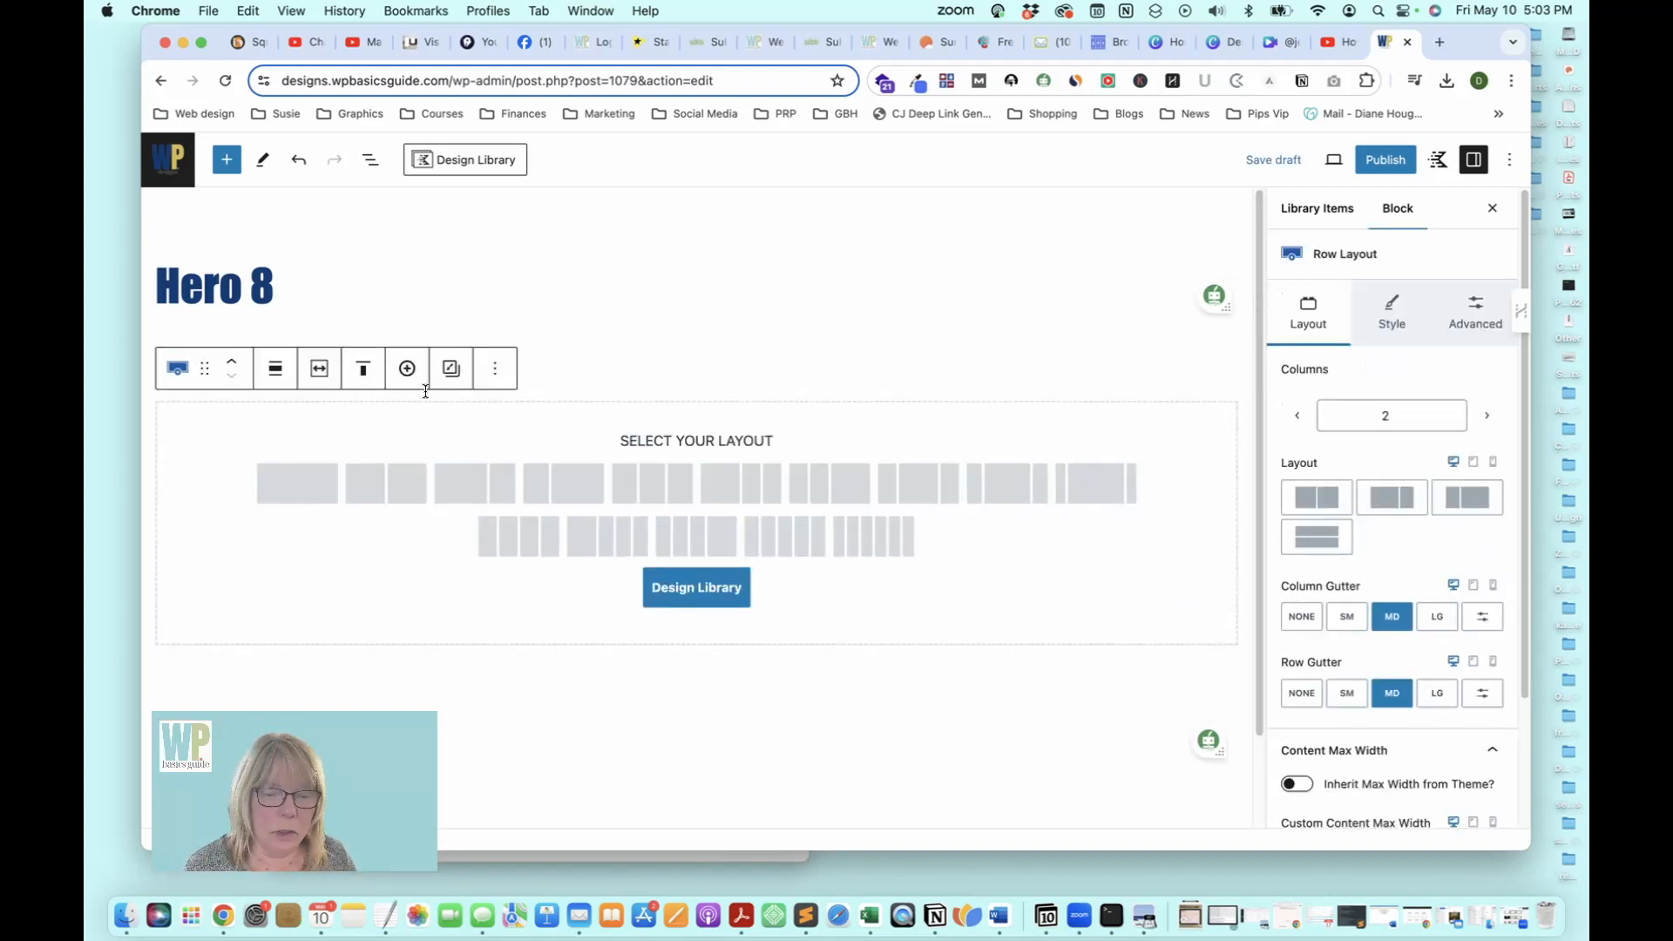
click(313, 484)
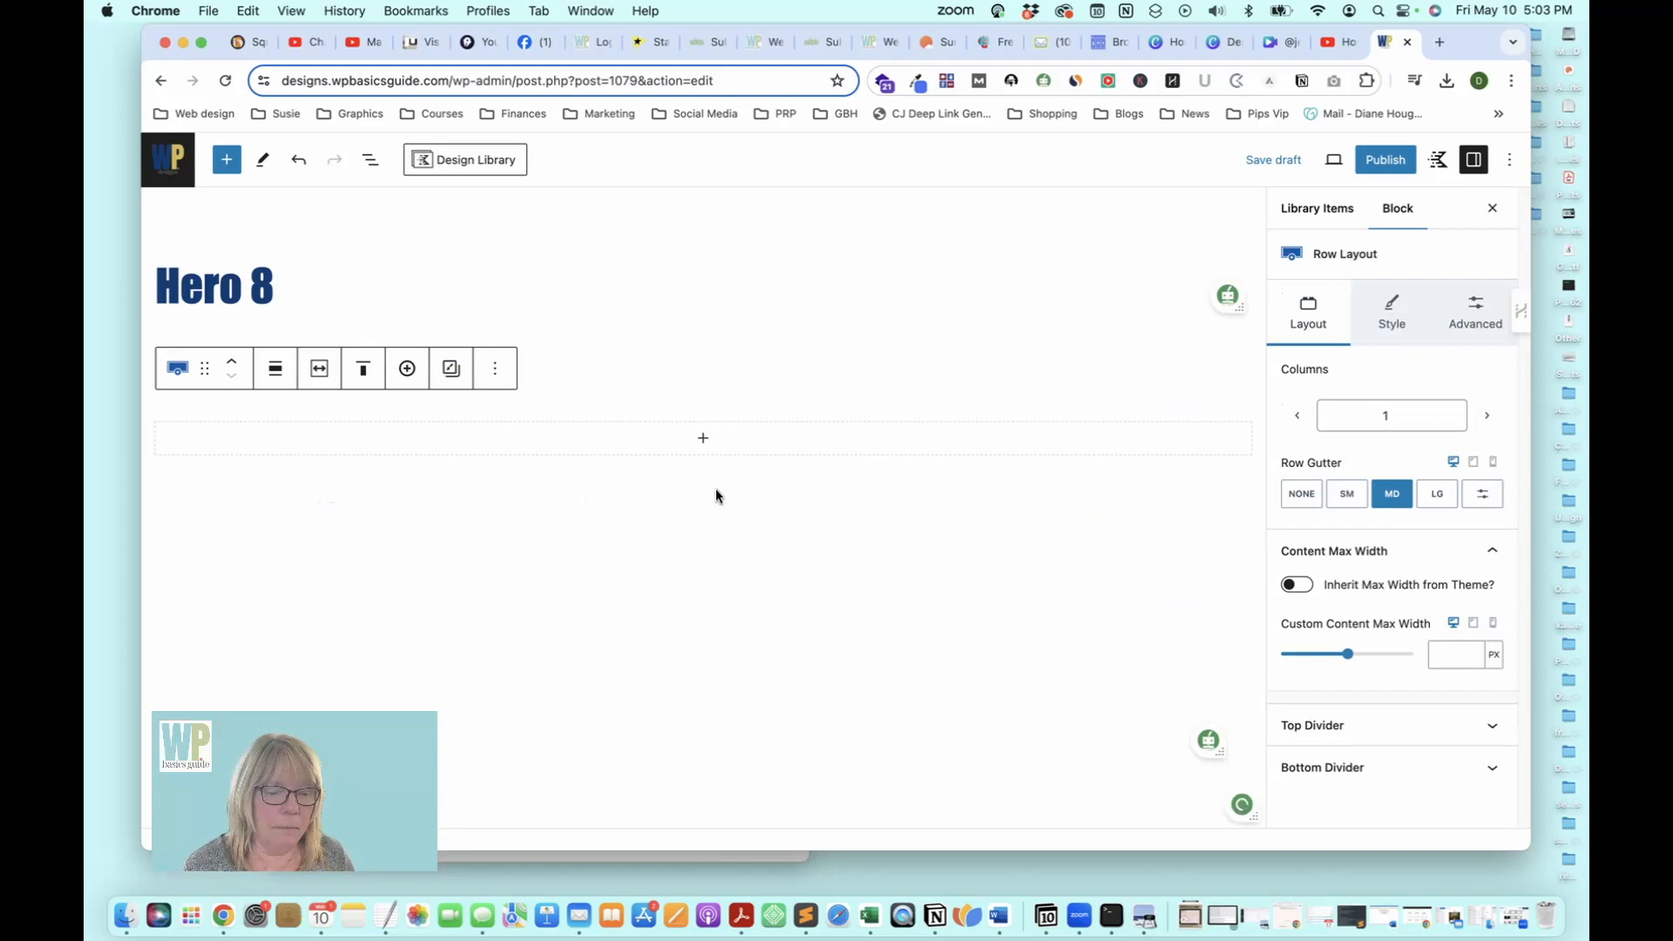
click(707, 439)
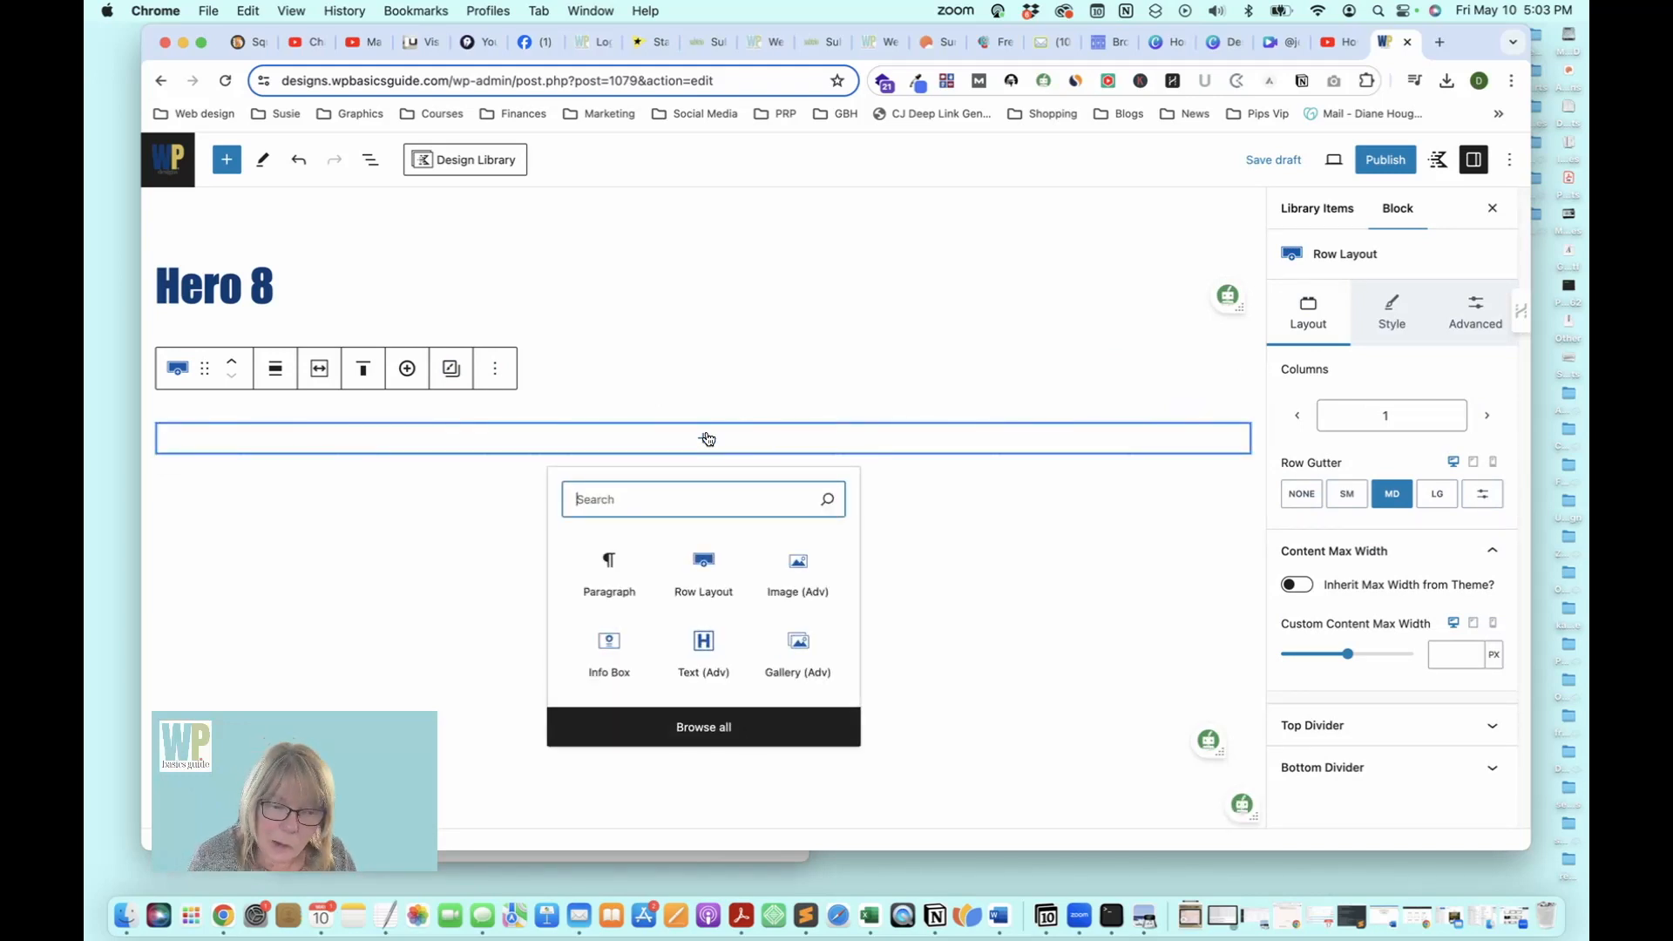
click(636, 442)
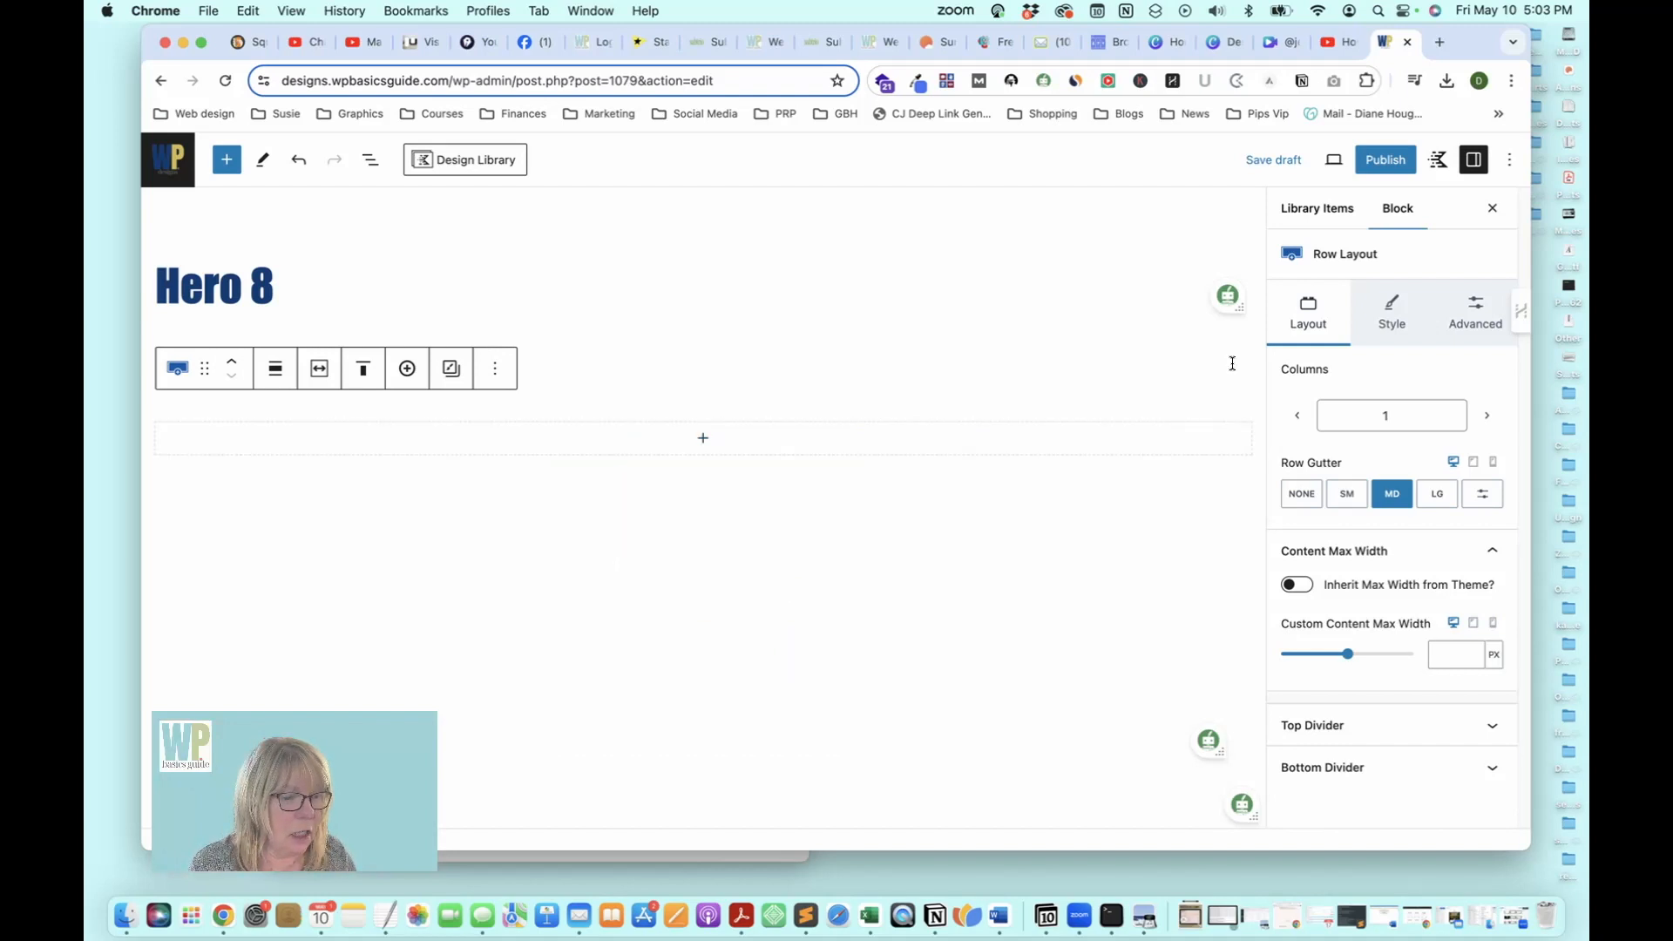
Set the row's background image to the media library photo of the woman surrounded by sunflowers
click(1380, 323)
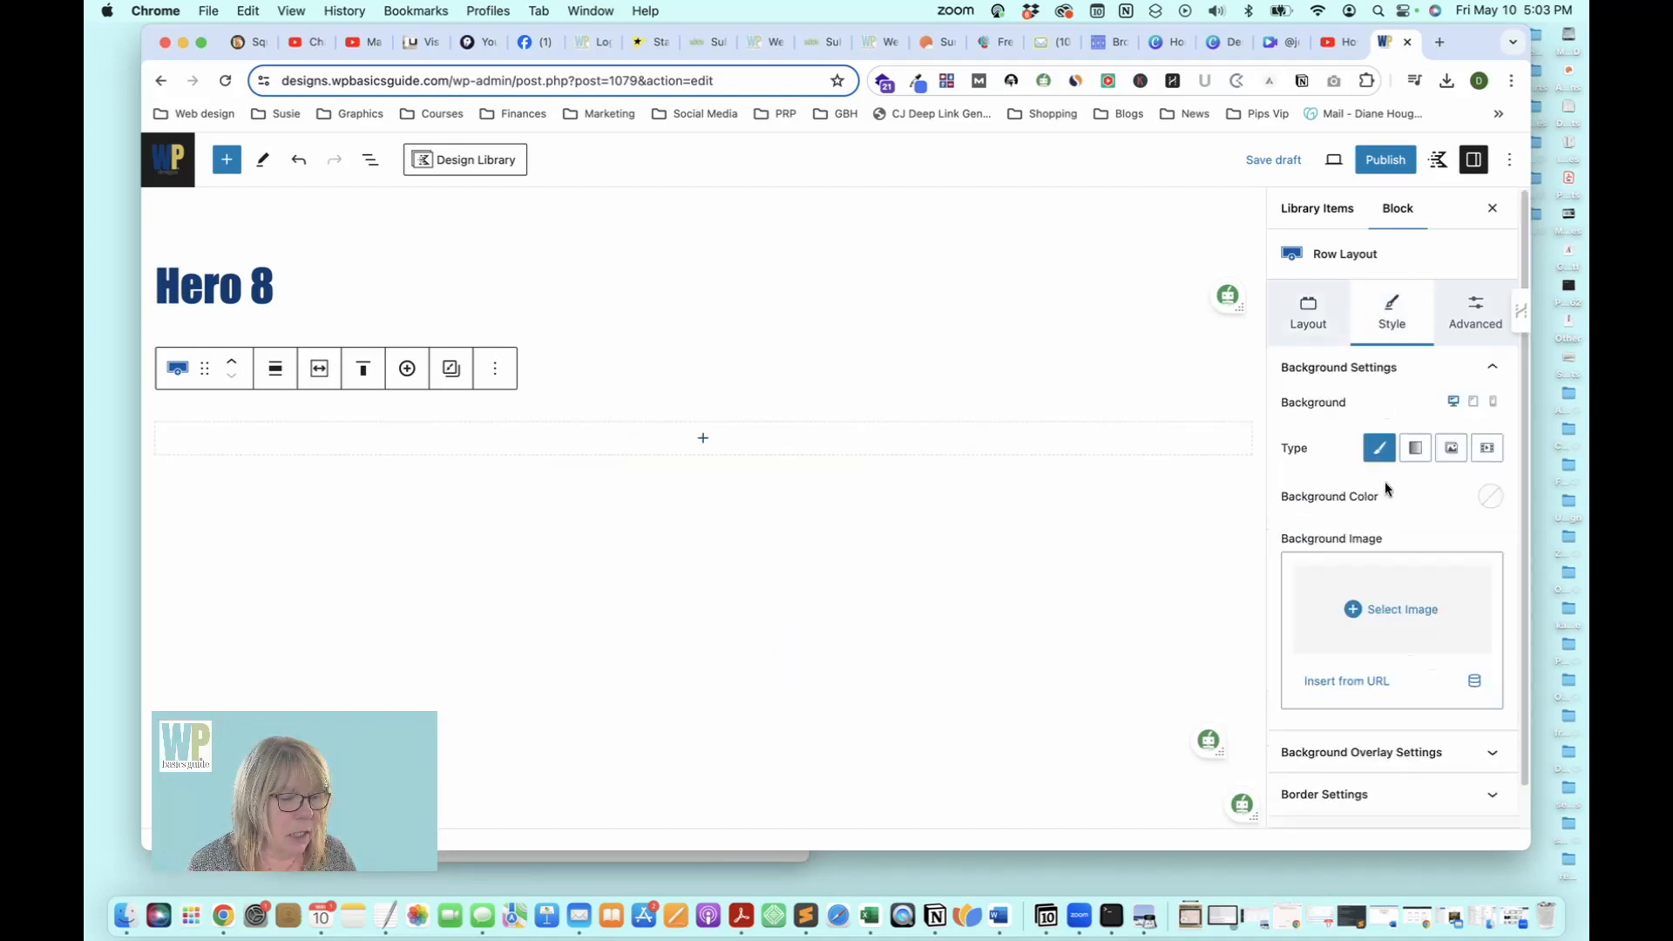
click(1395, 614)
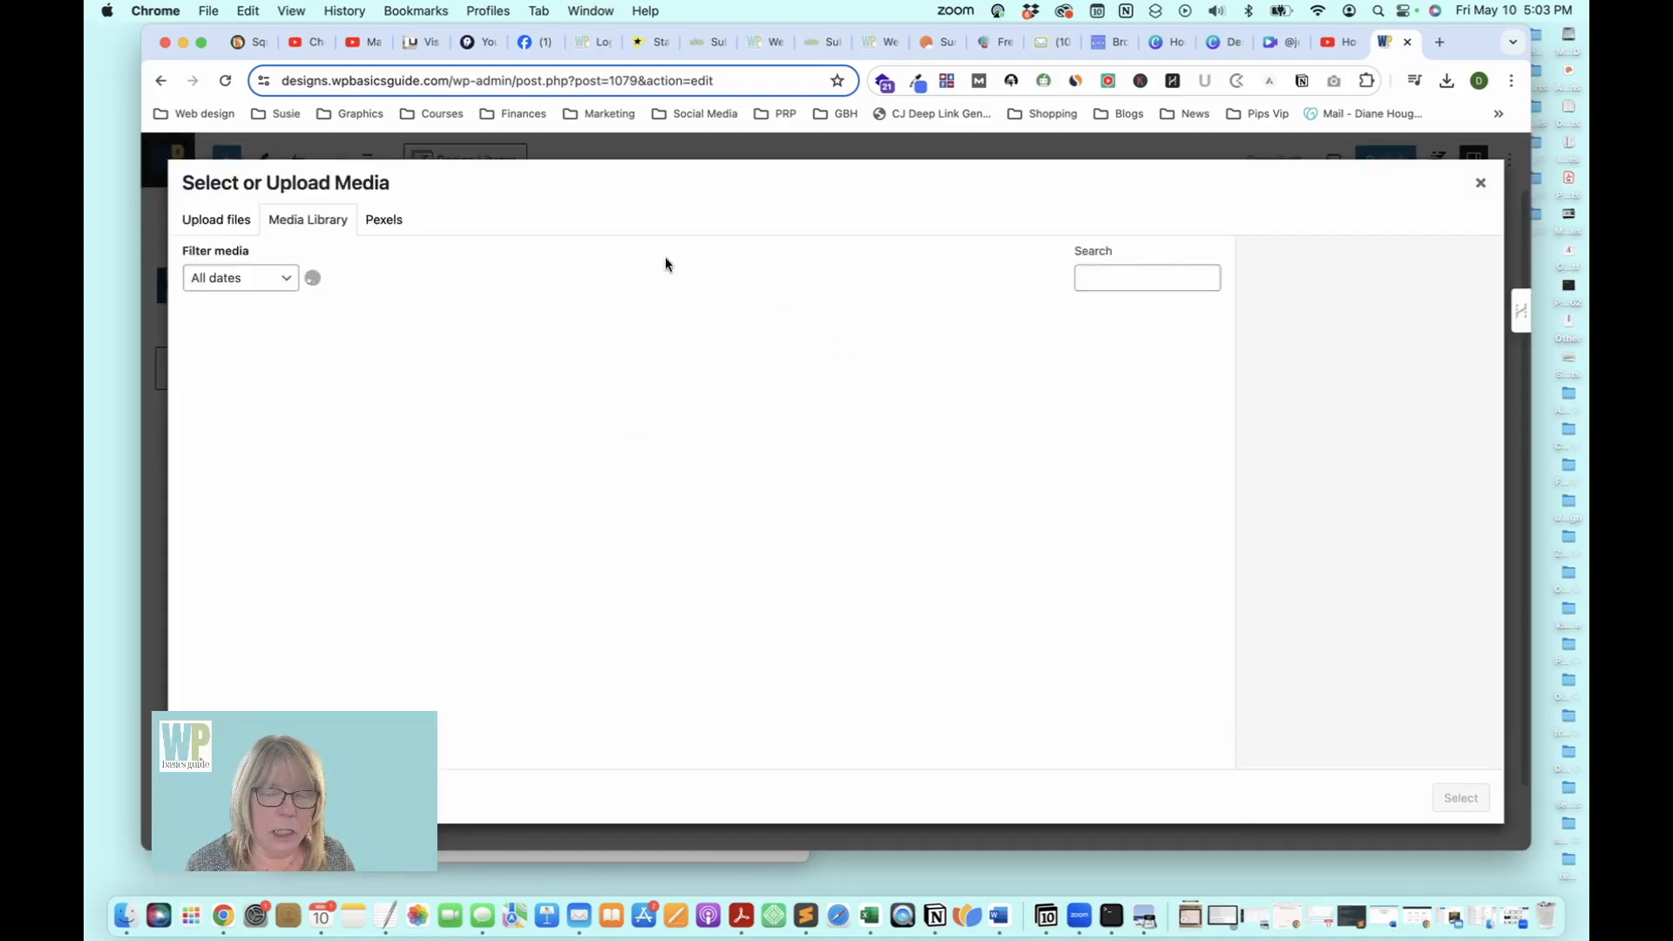
click(488, 366)
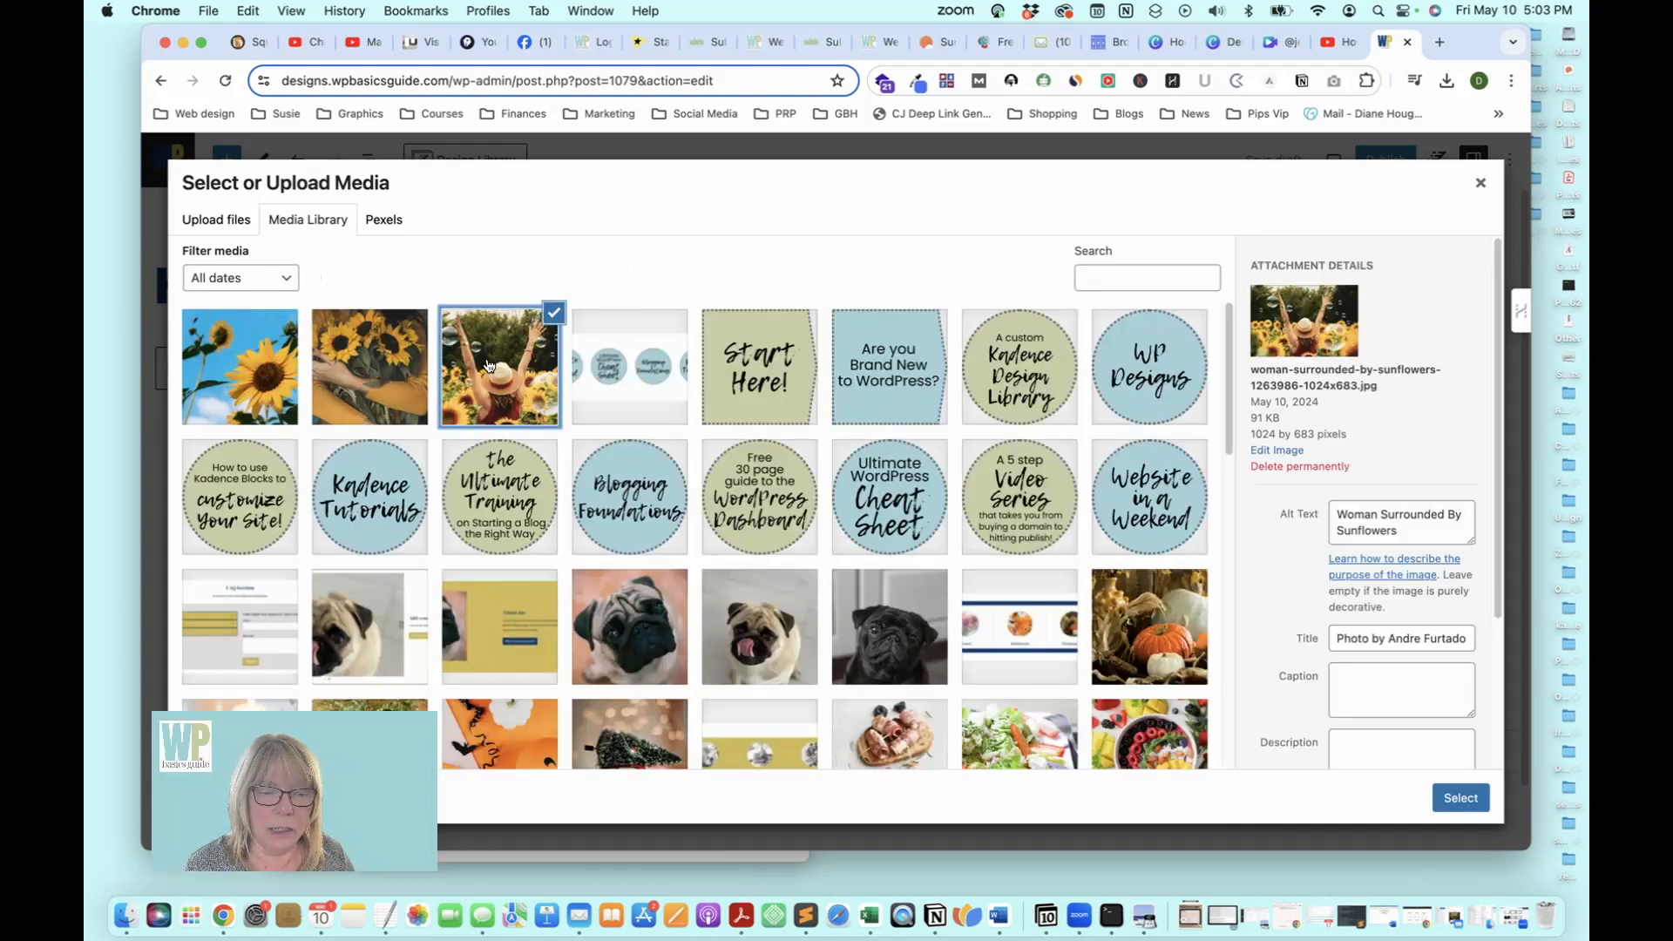
click(1461, 798)
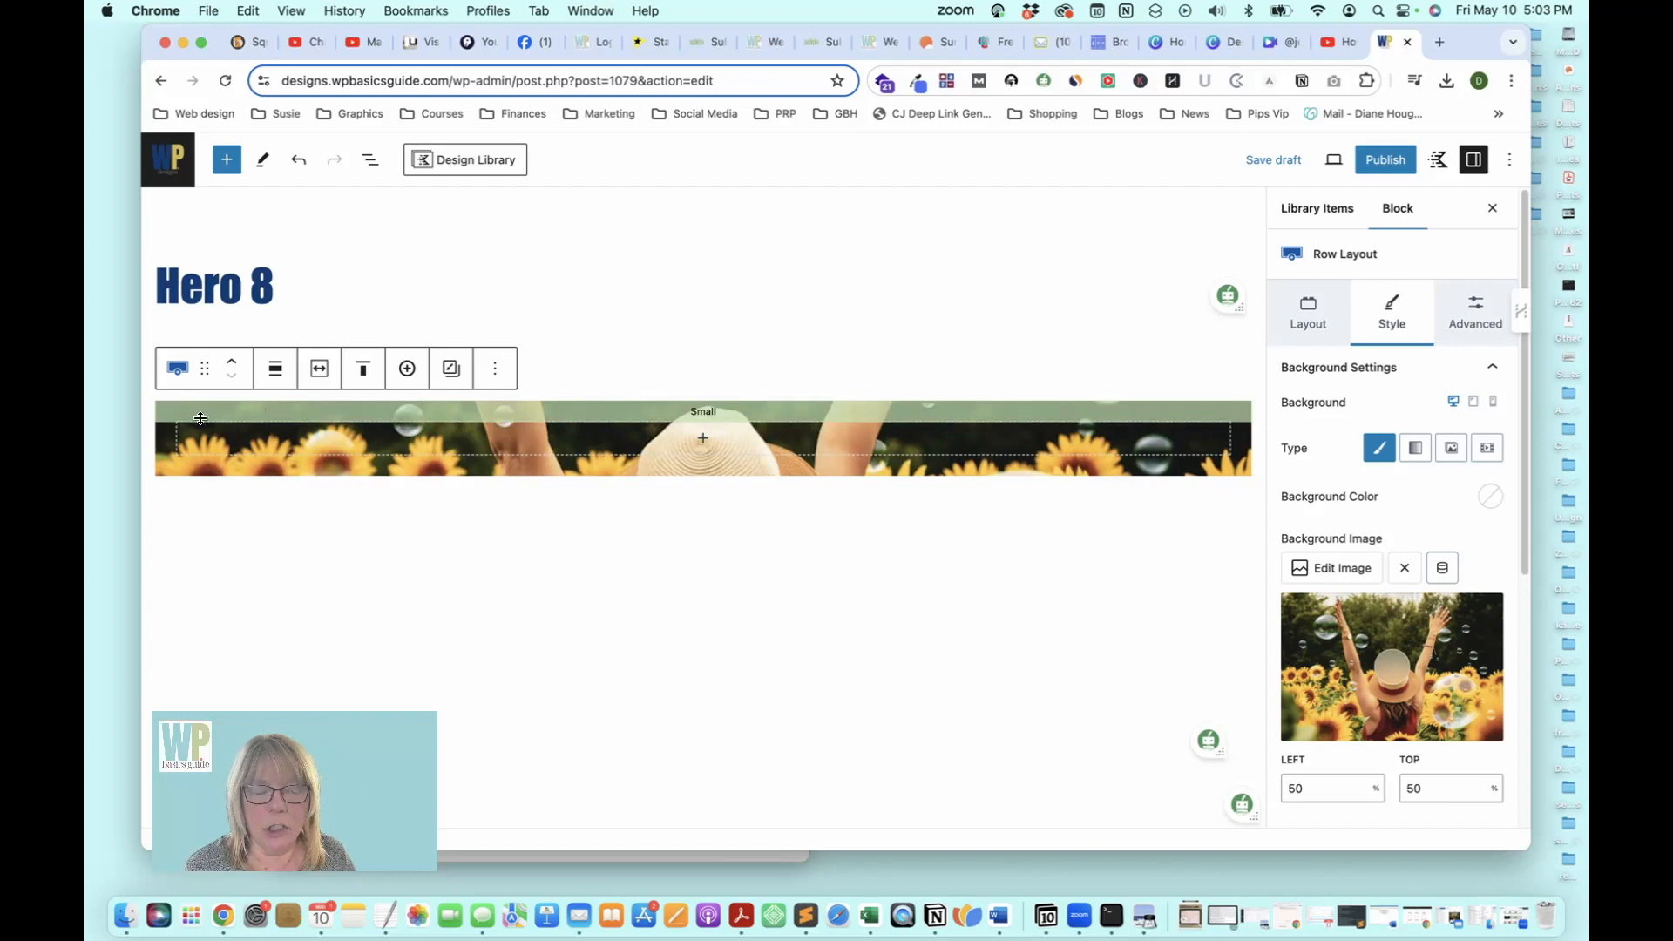
Set the row layout's alignment to full width
click(179, 369)
click(199, 372)
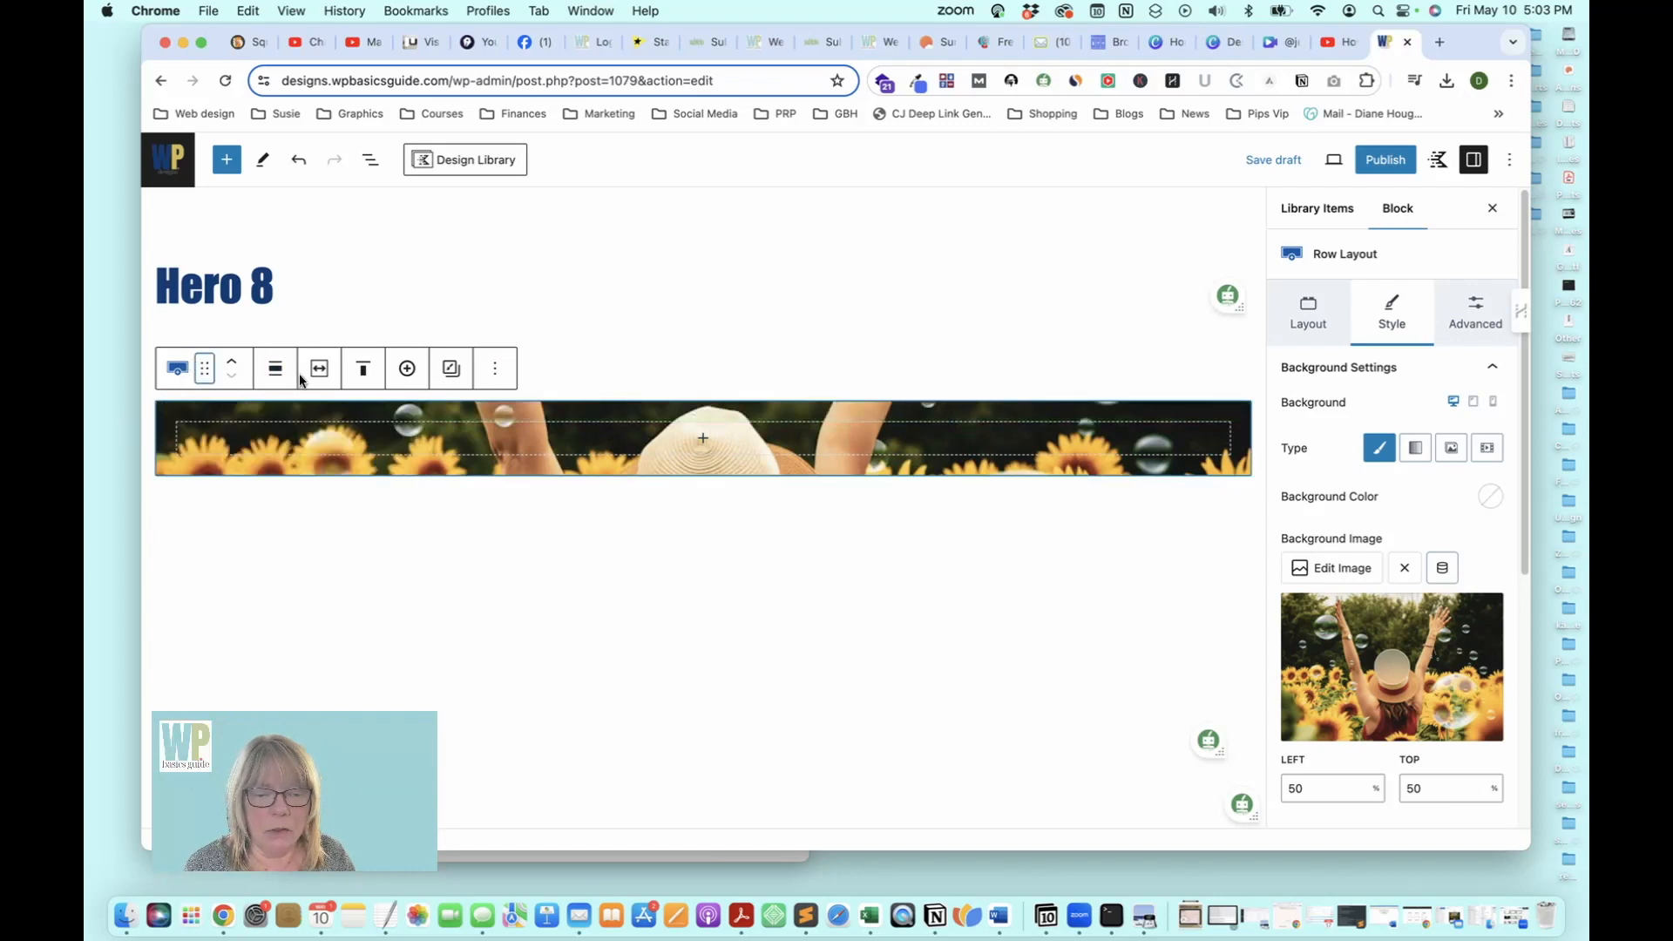
click(275, 369)
click(325, 523)
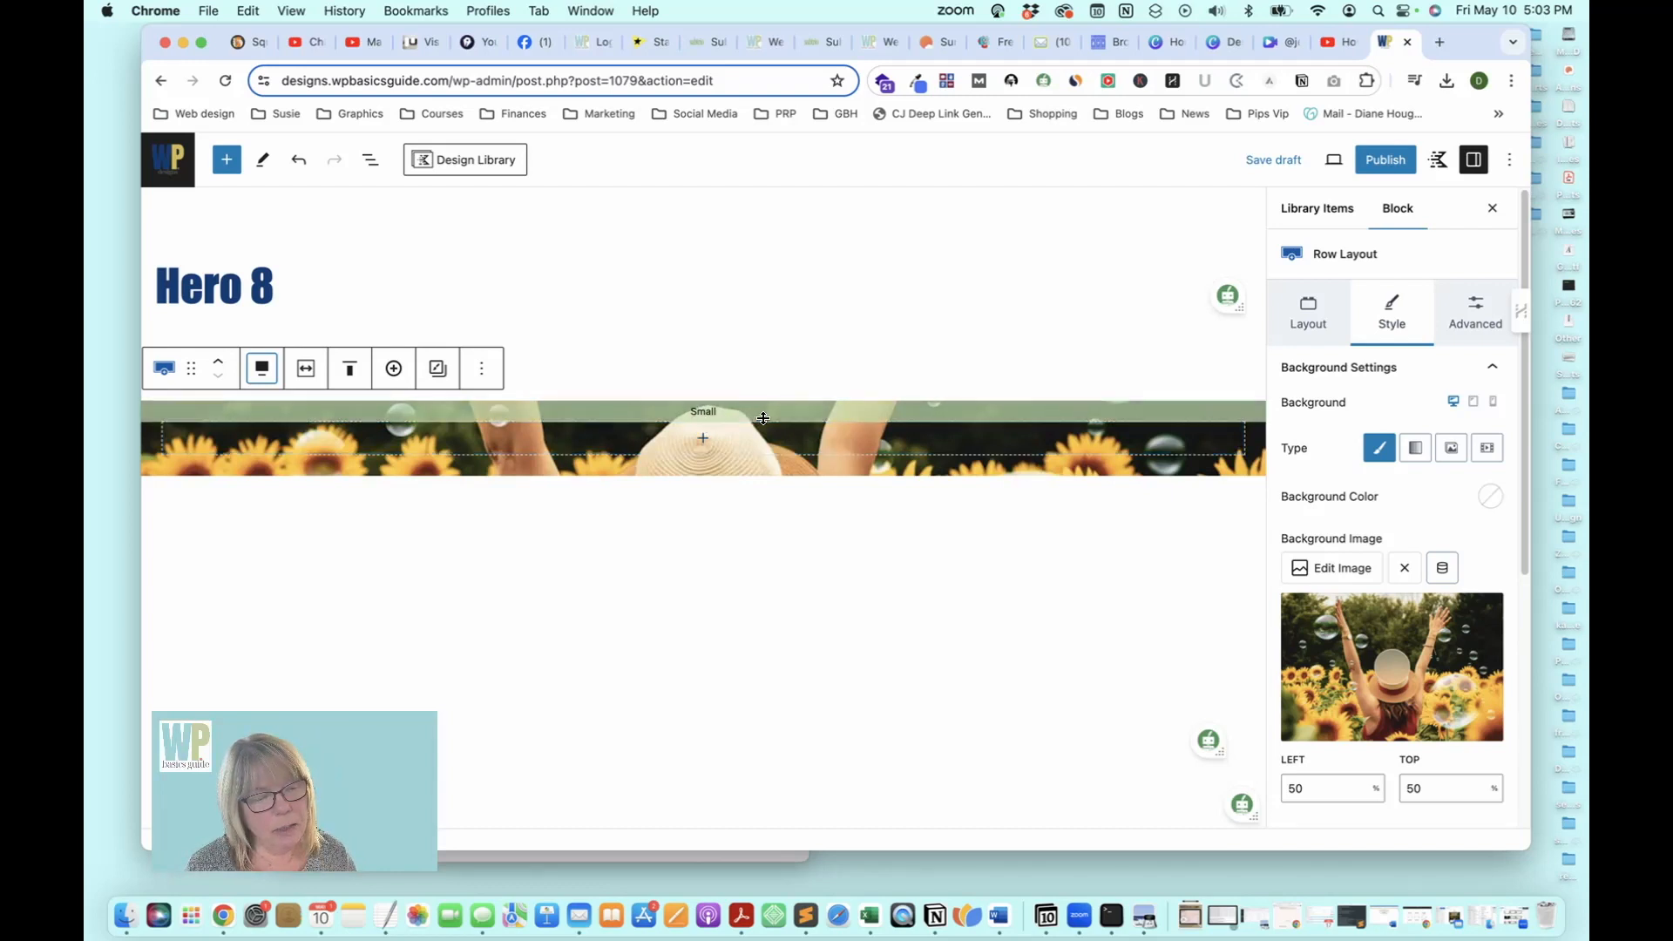
Add a Text (Adv) block inside the row with the text "My Heading goes here"
click(764, 445)
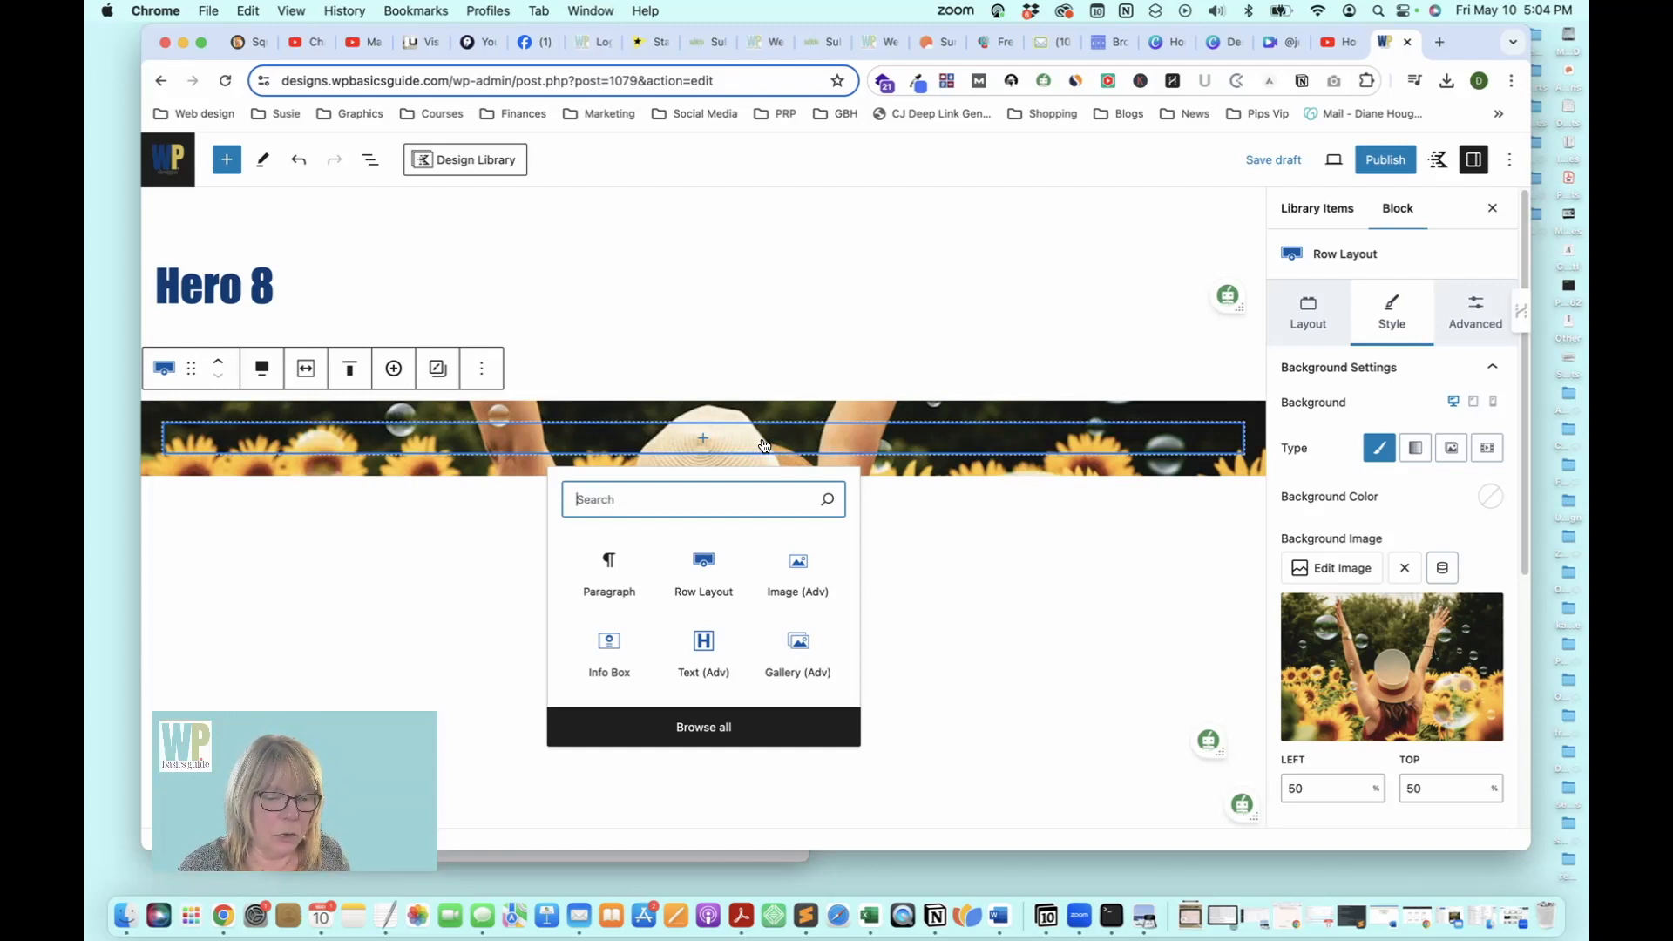
click(706, 645)
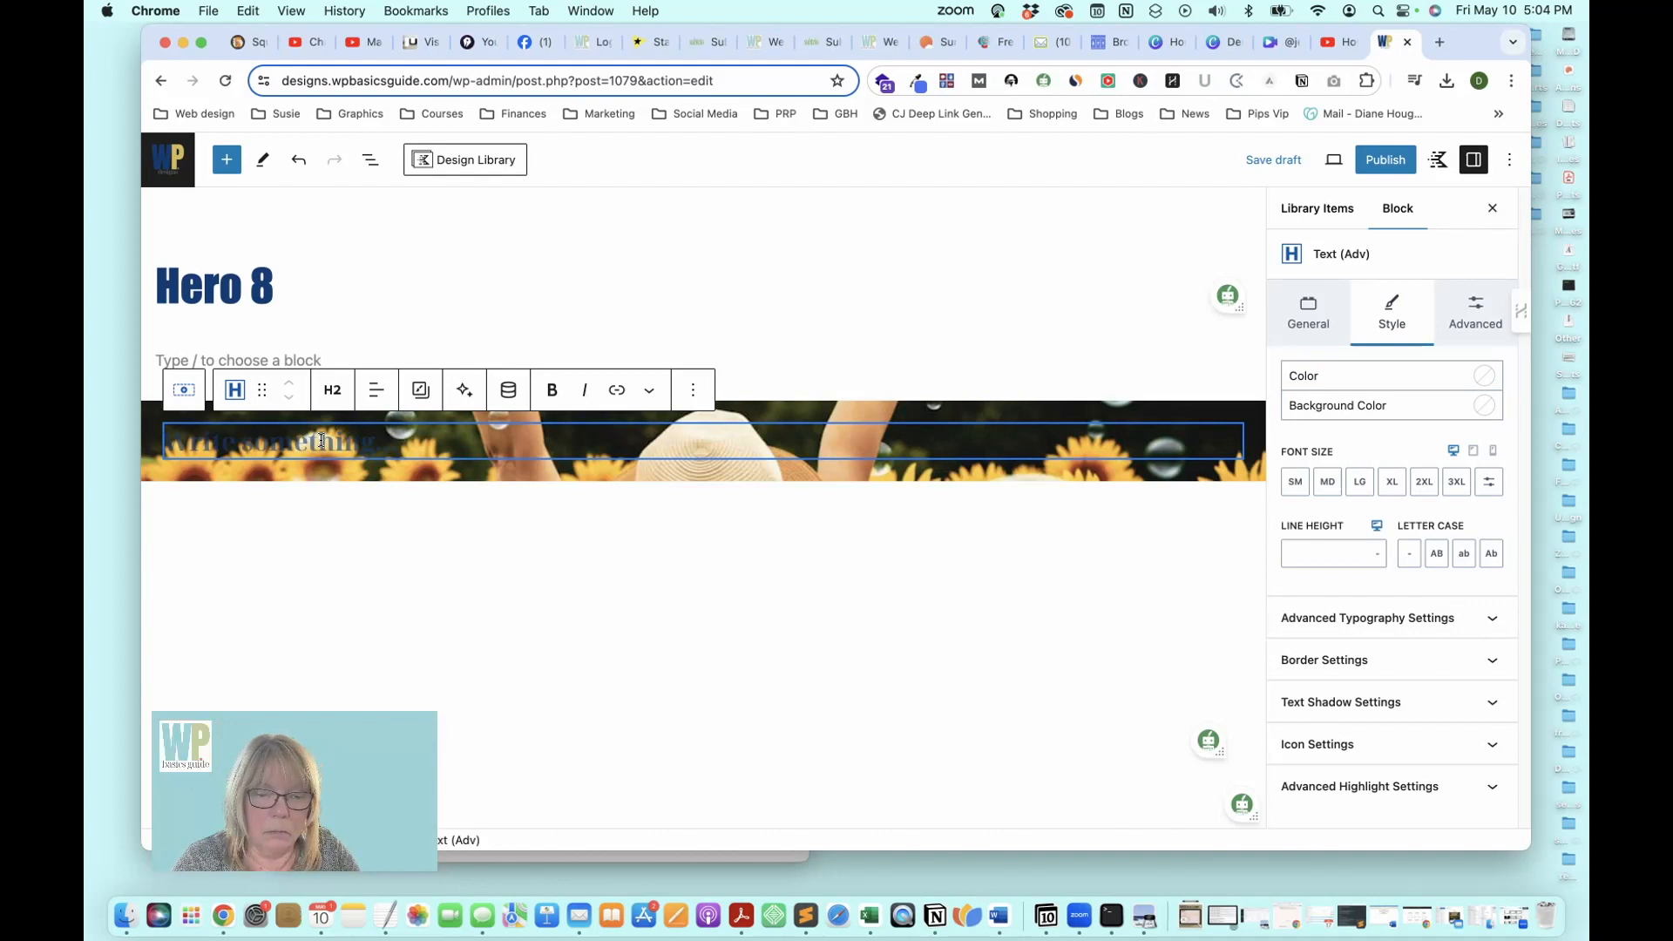
text(My )
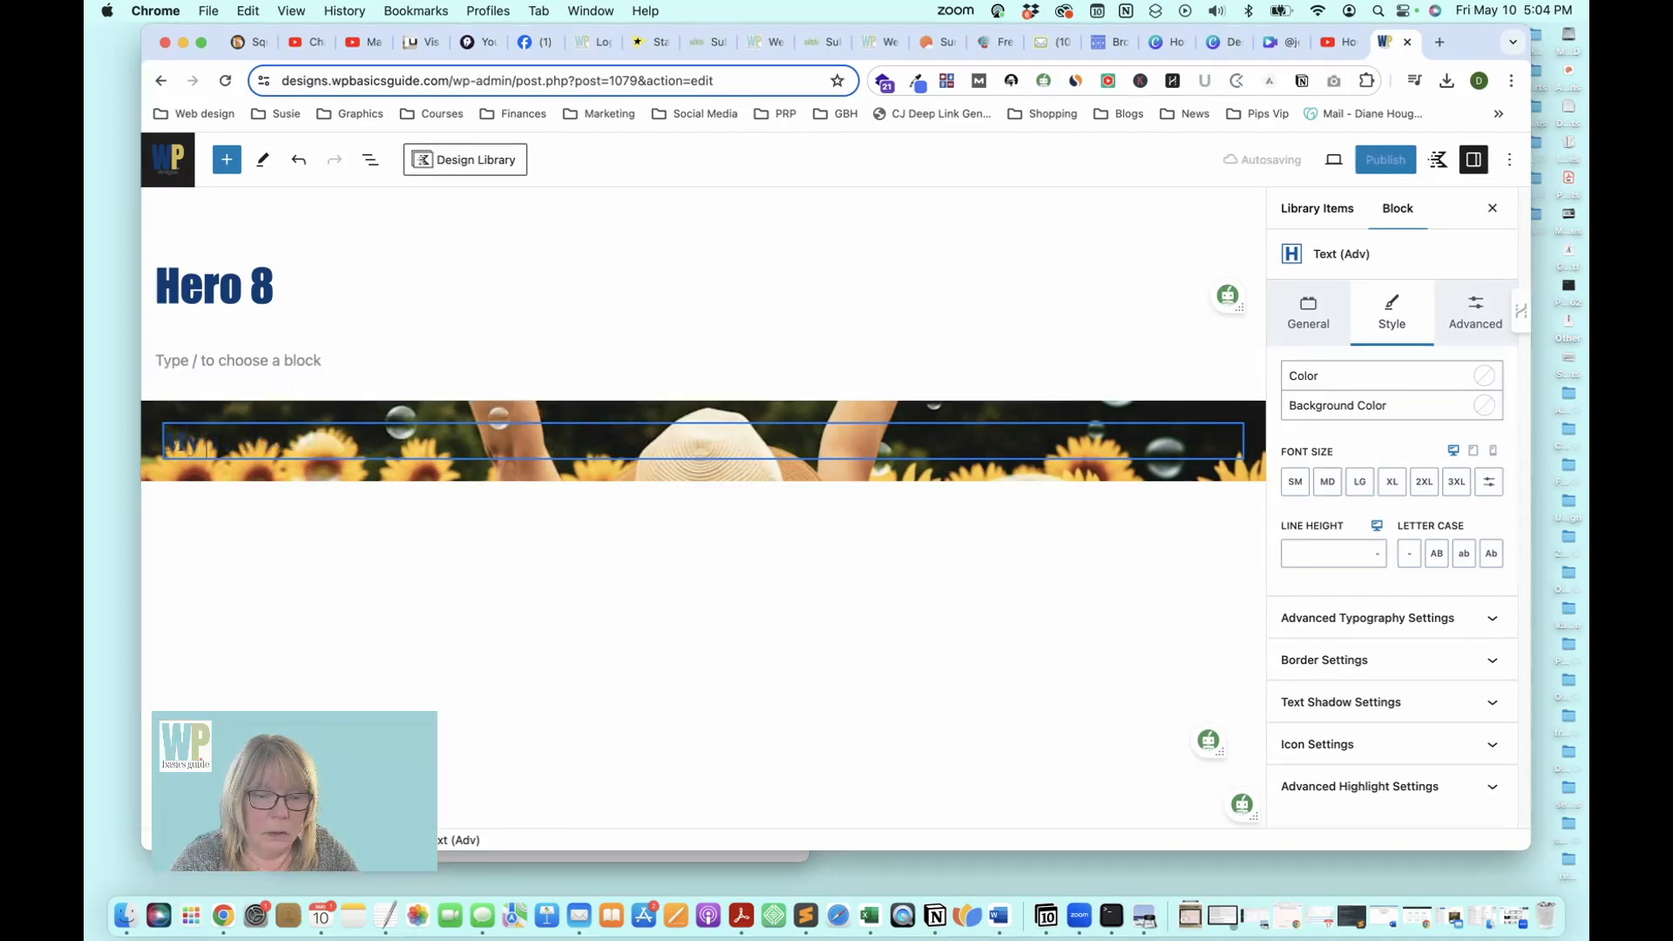
text(Heading goes here)
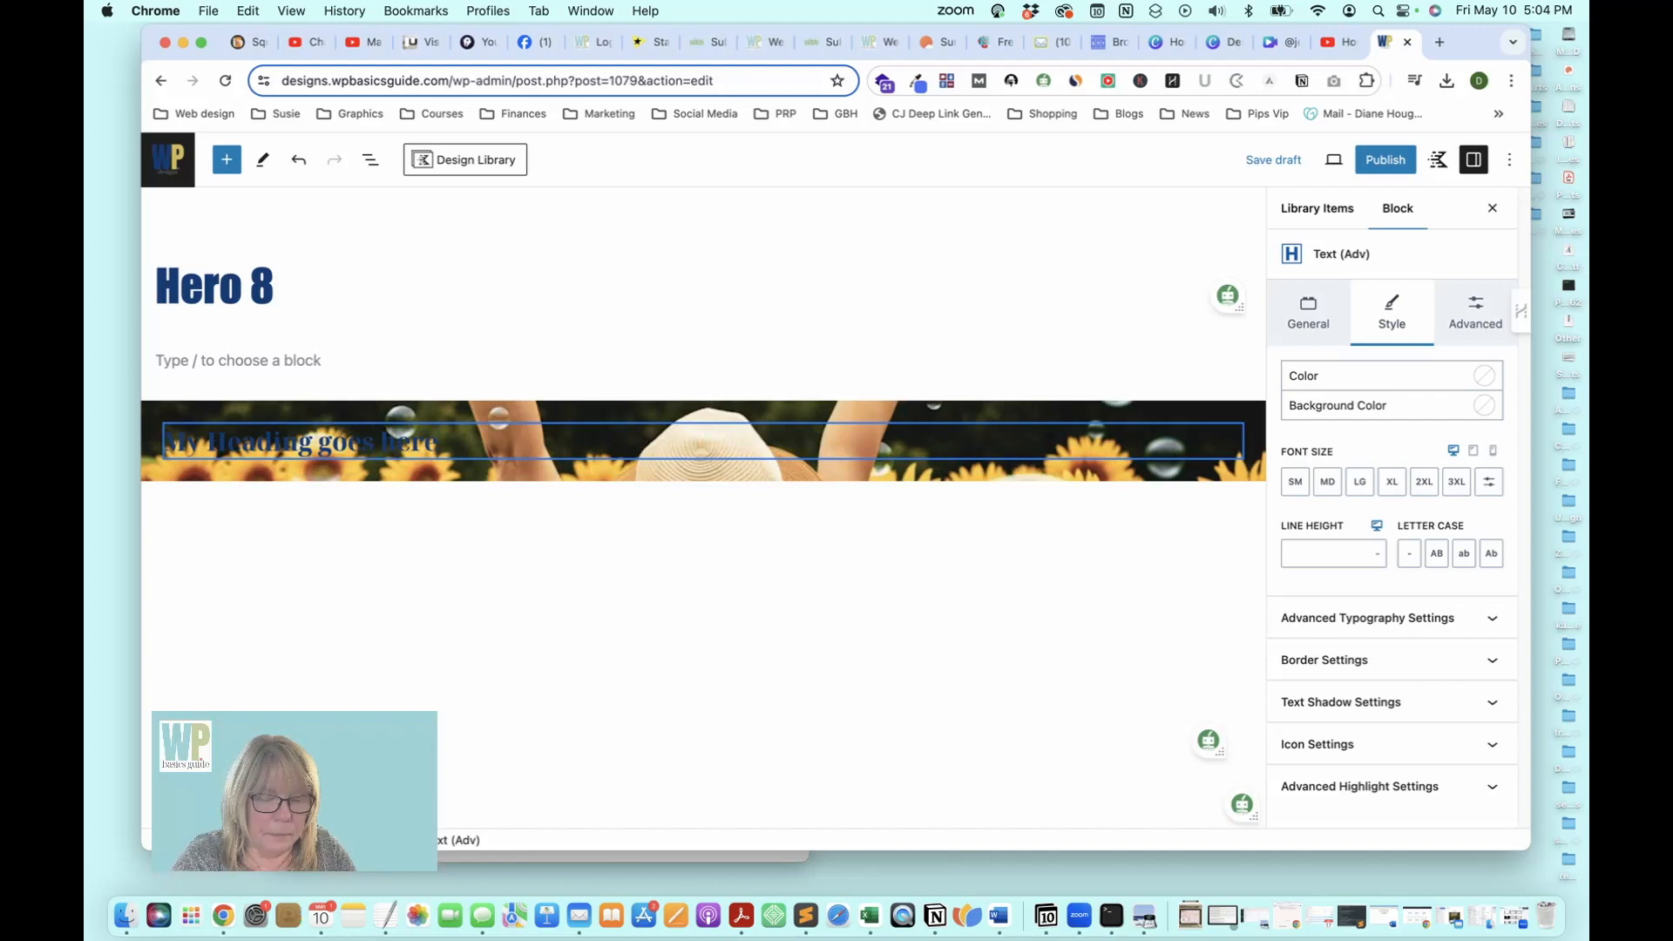
Set the heading's text color to white (FFFFFF)
triple_click(302, 447)
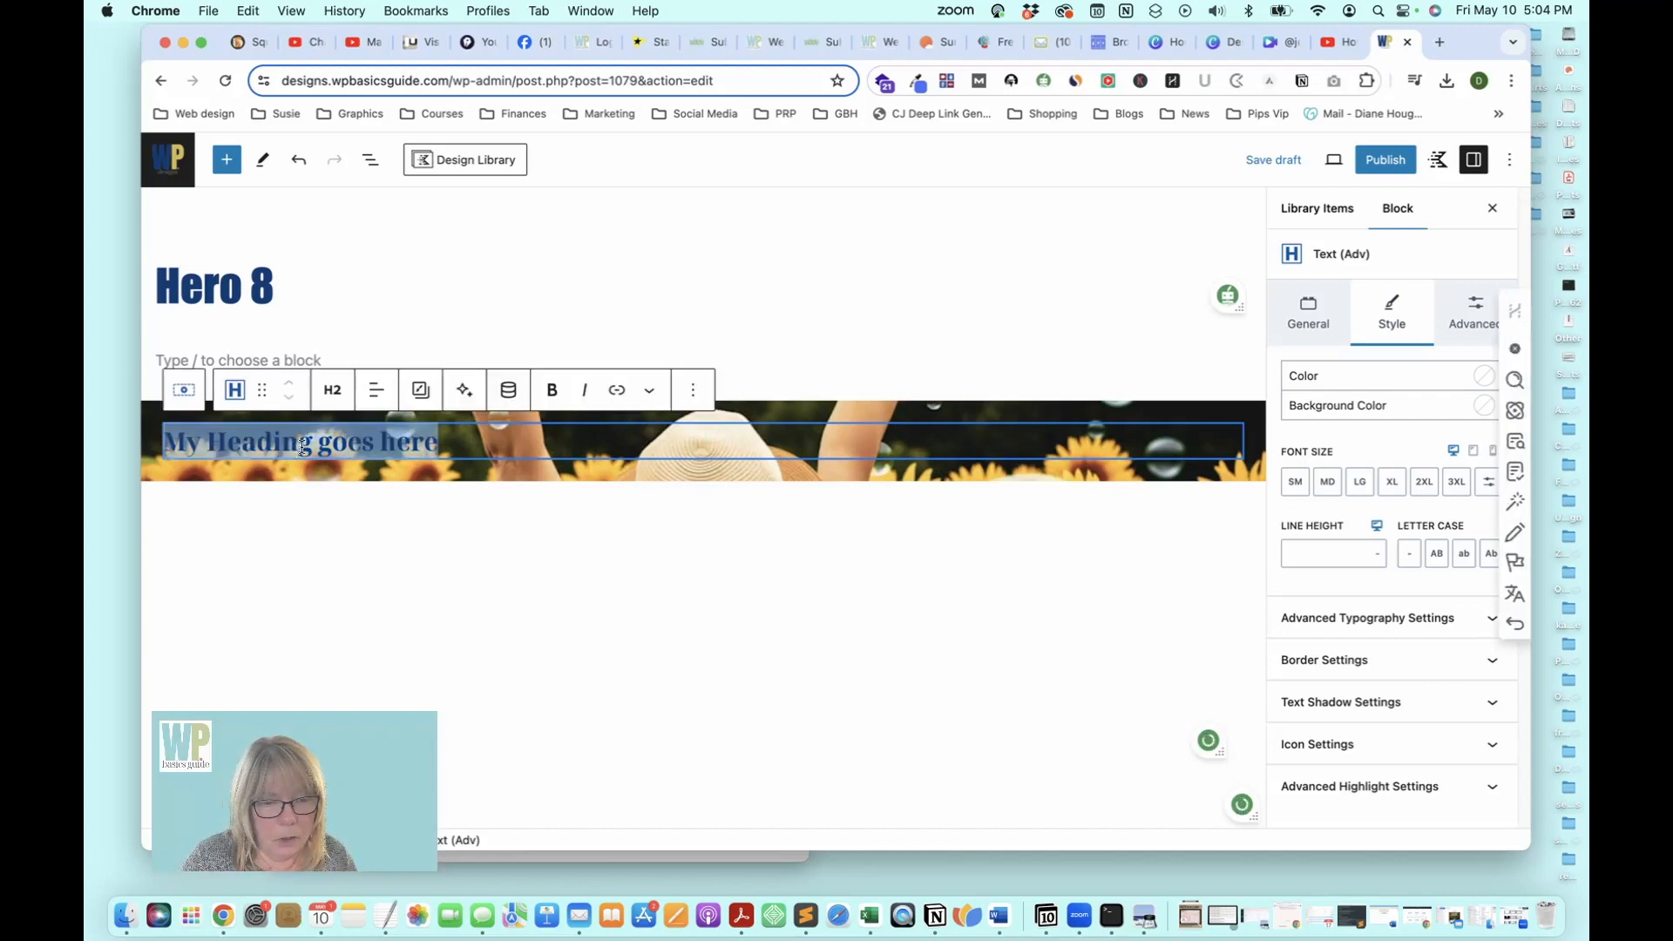
click(1479, 375)
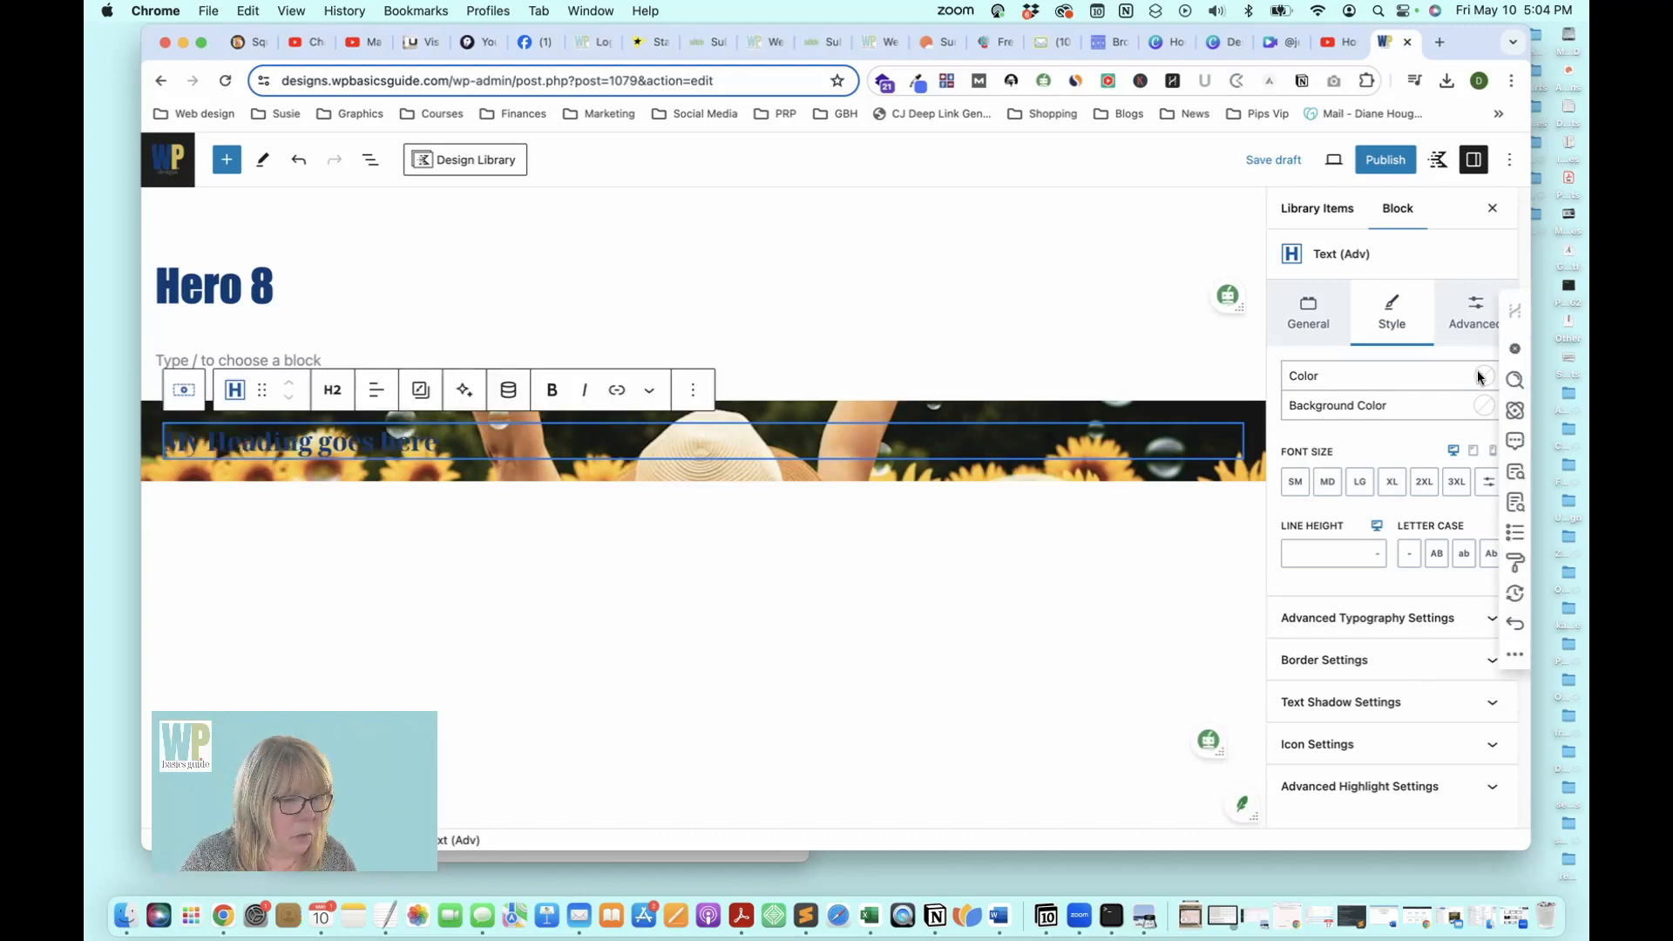
click(1484, 376)
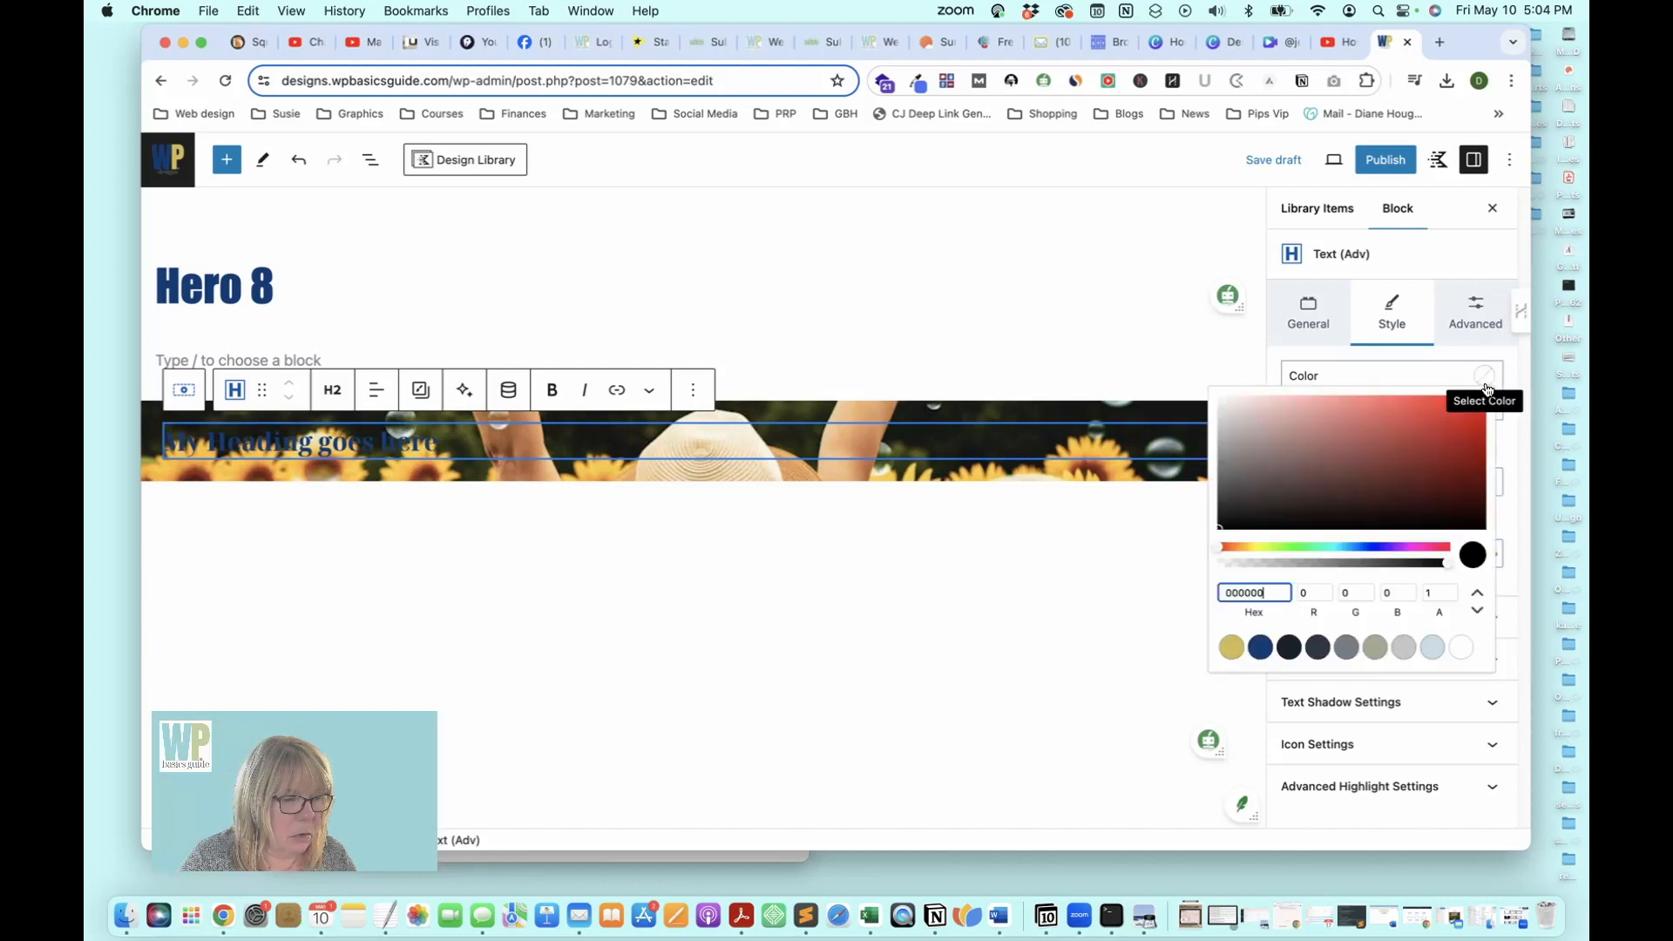
click(1462, 647)
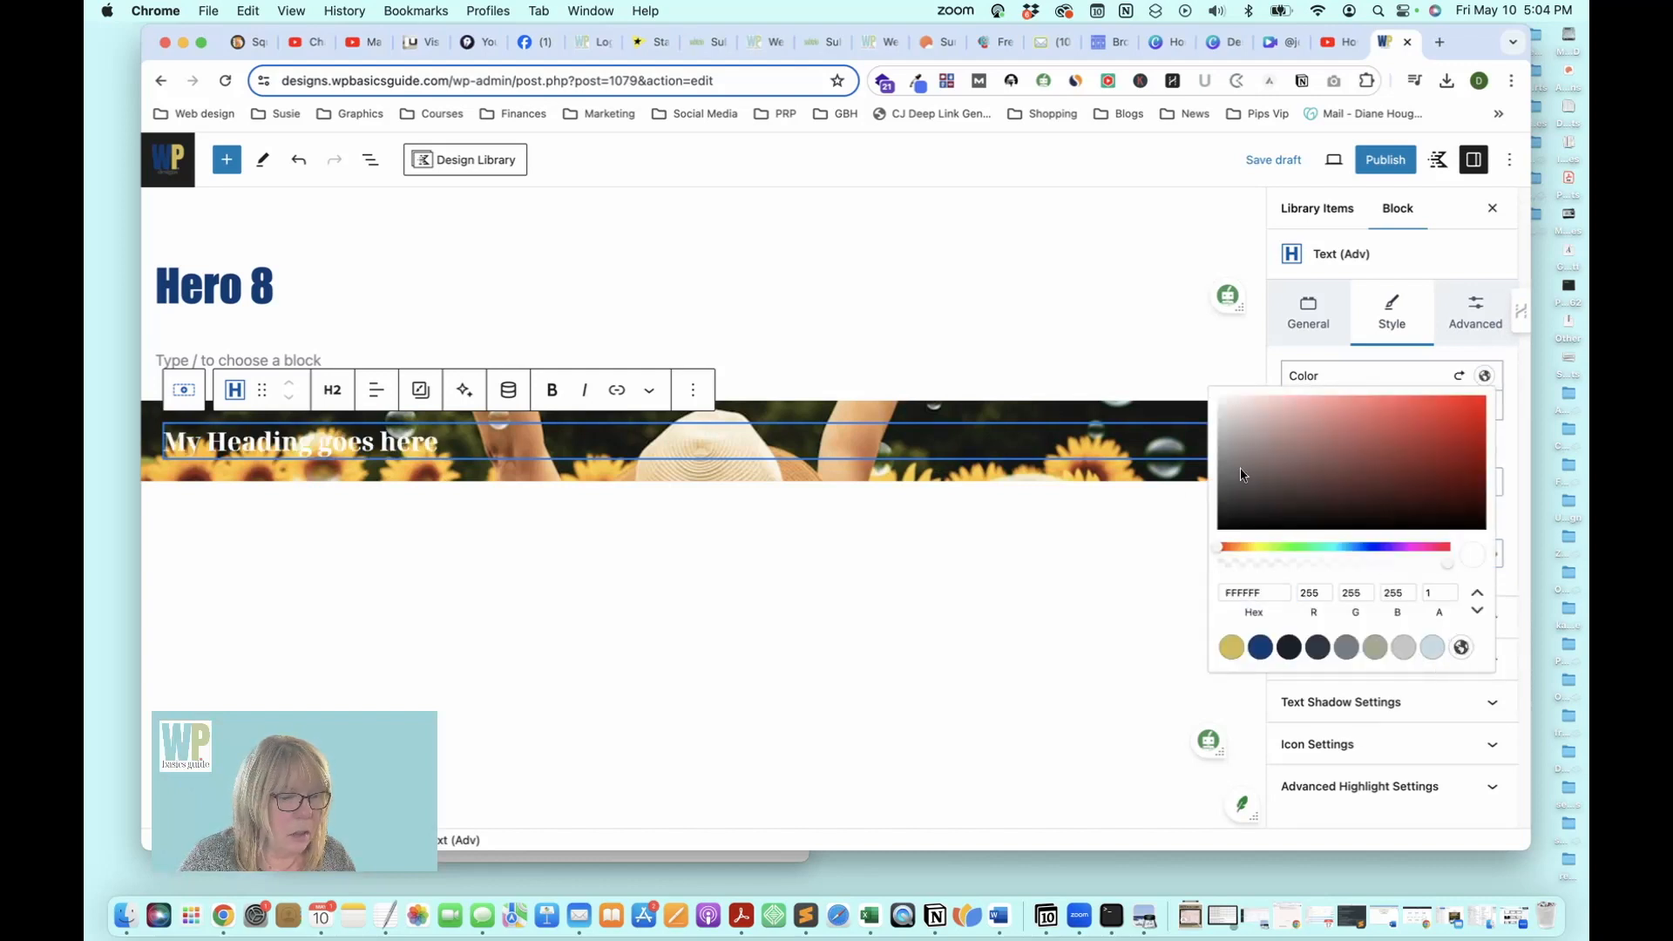
click(1226, 353)
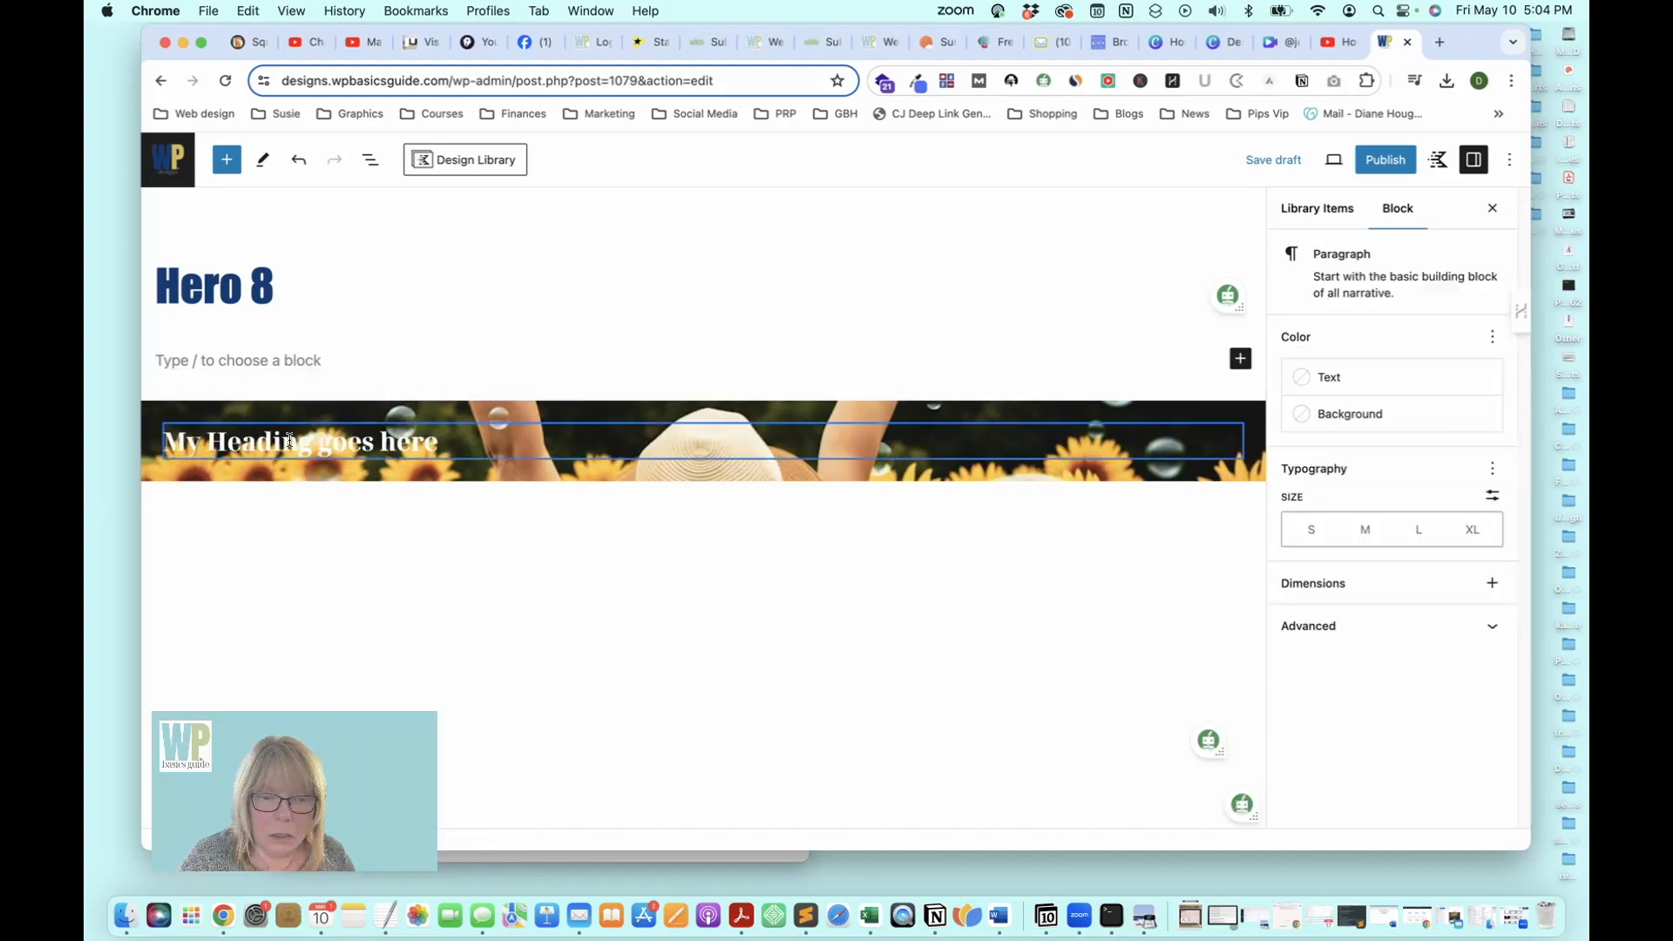
Center the heading text within the row
click(292, 442)
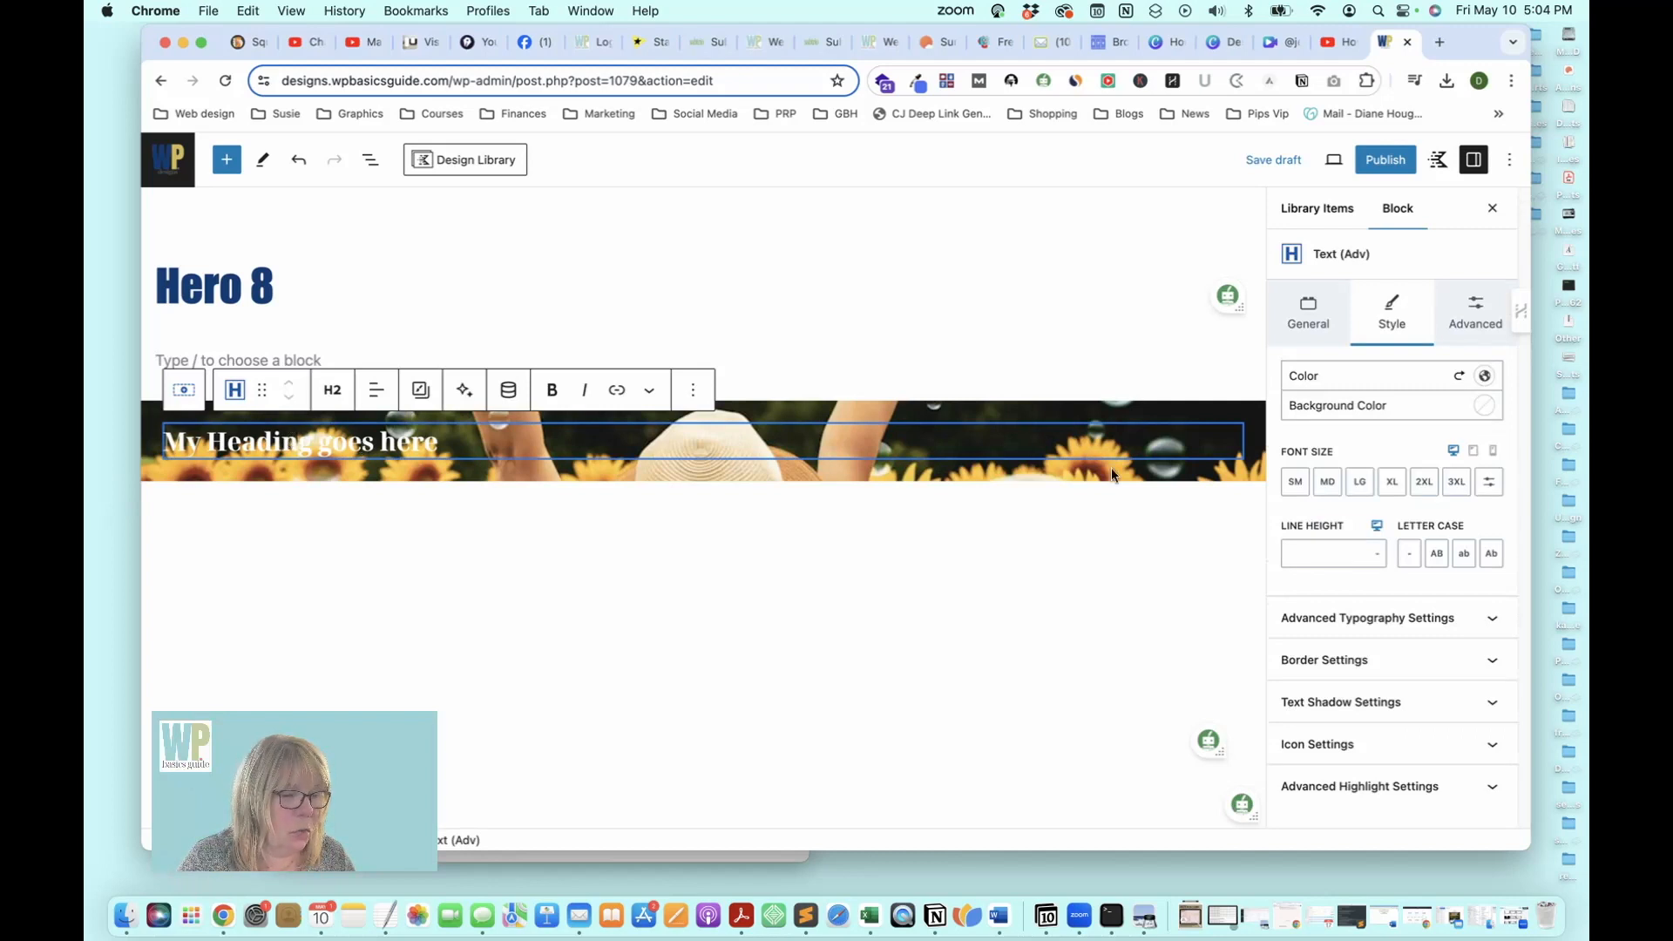
click(376, 390)
click(430, 494)
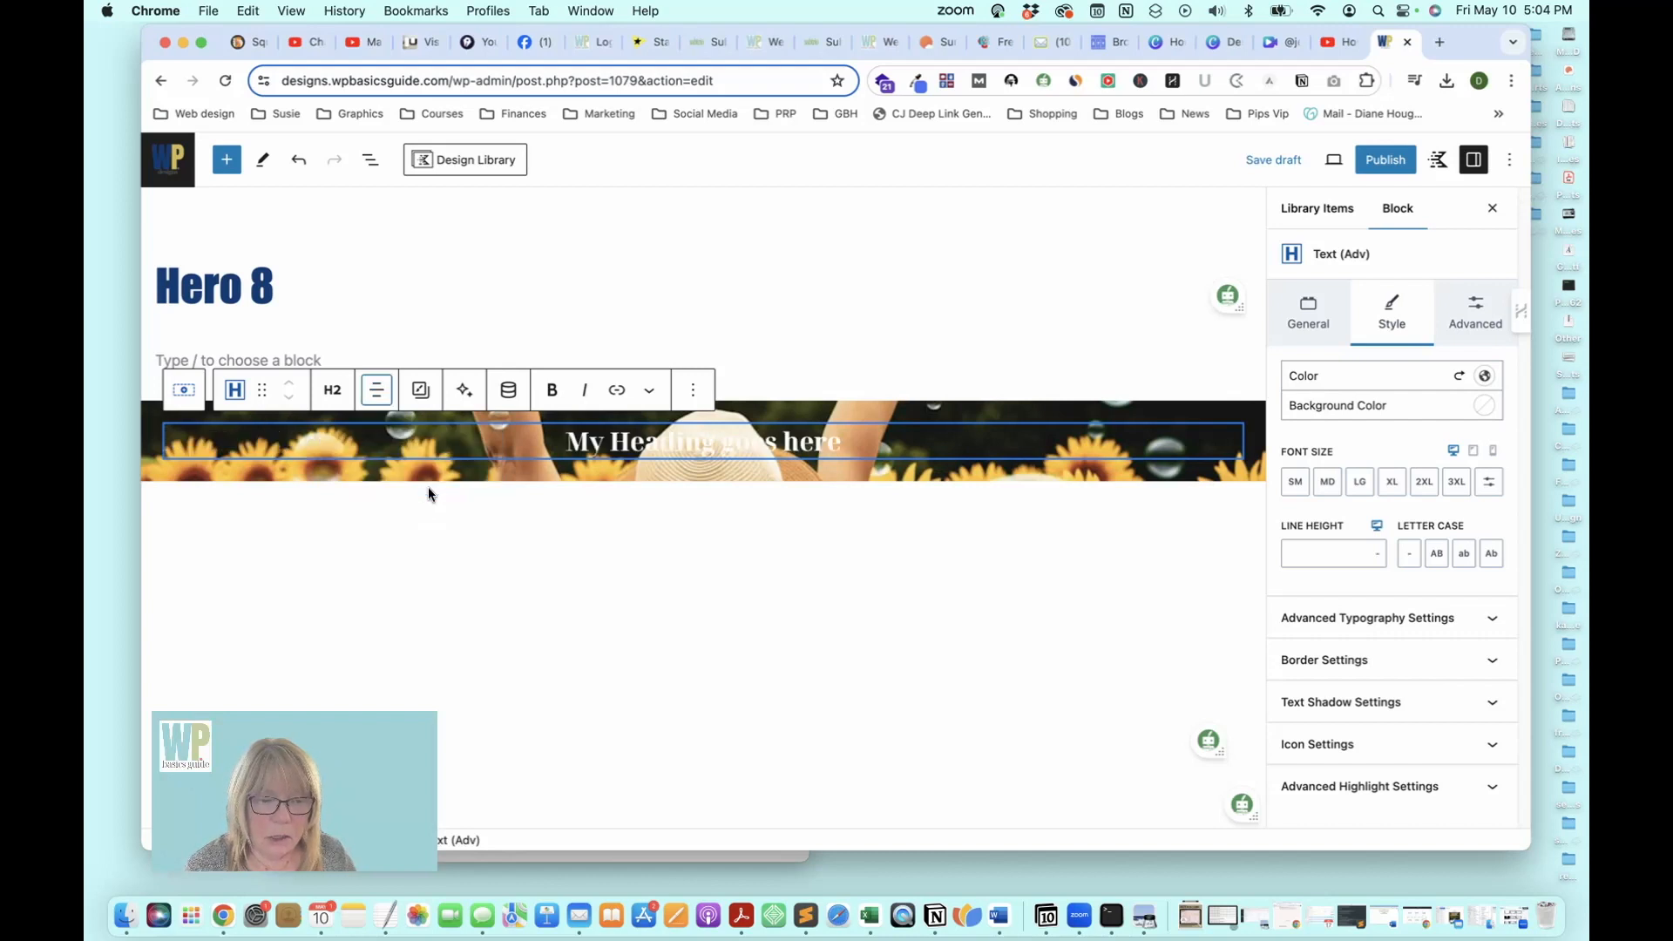
Set a custom font size of 90 px for the heading
triple_click(731, 438)
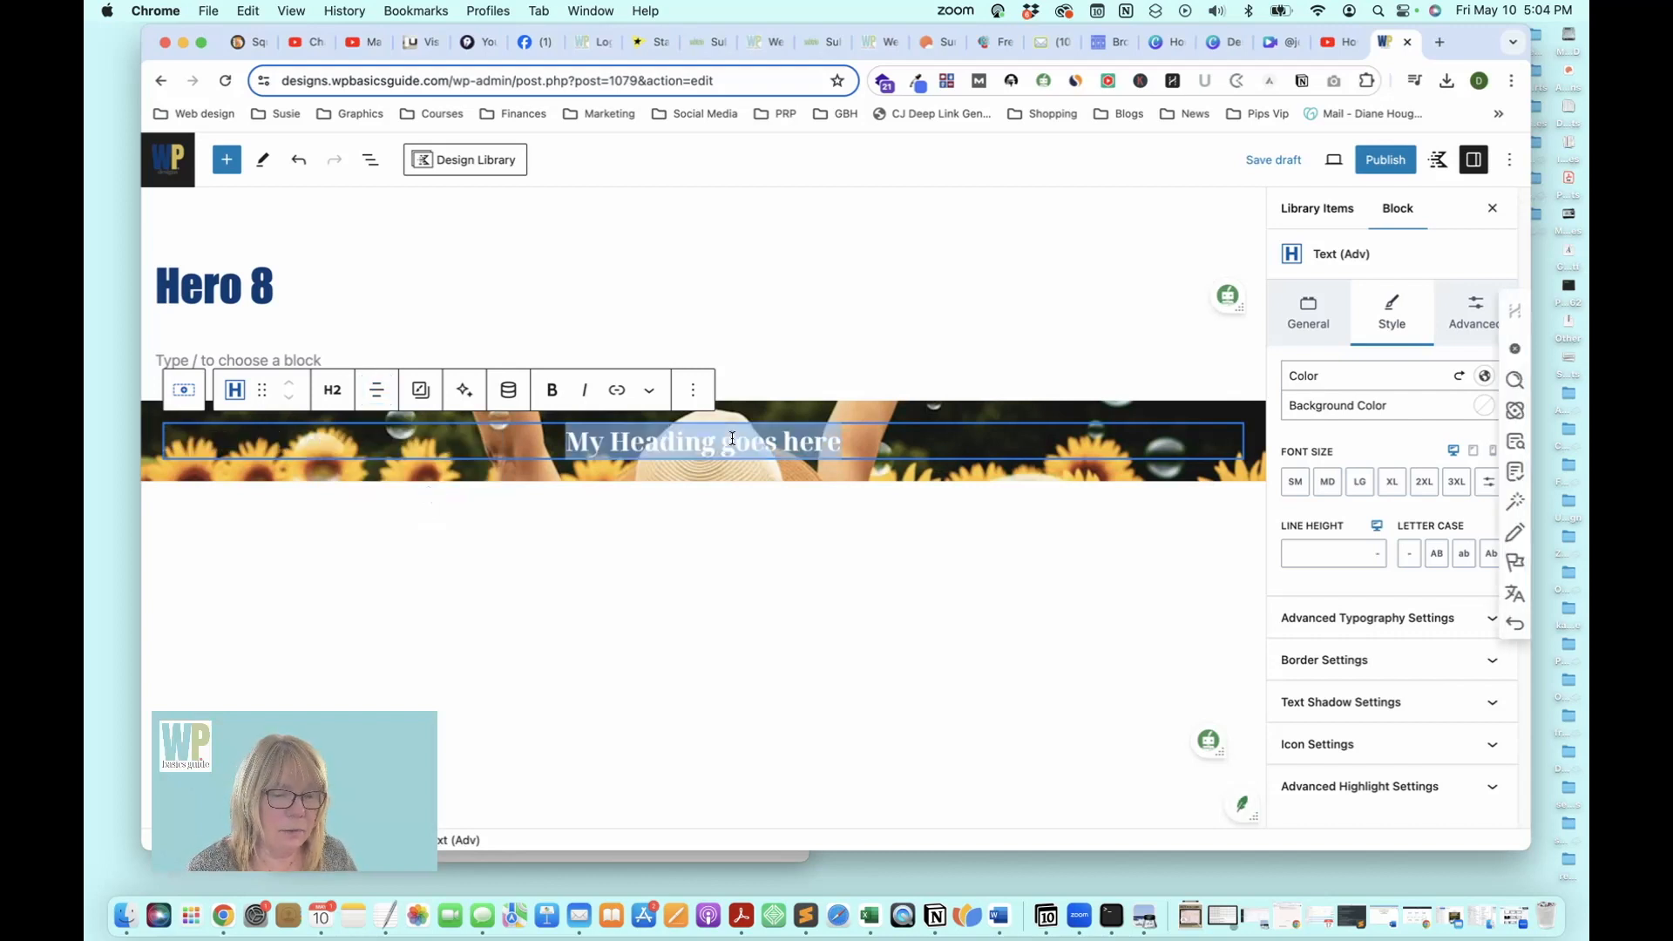
click(1515, 349)
click(1491, 483)
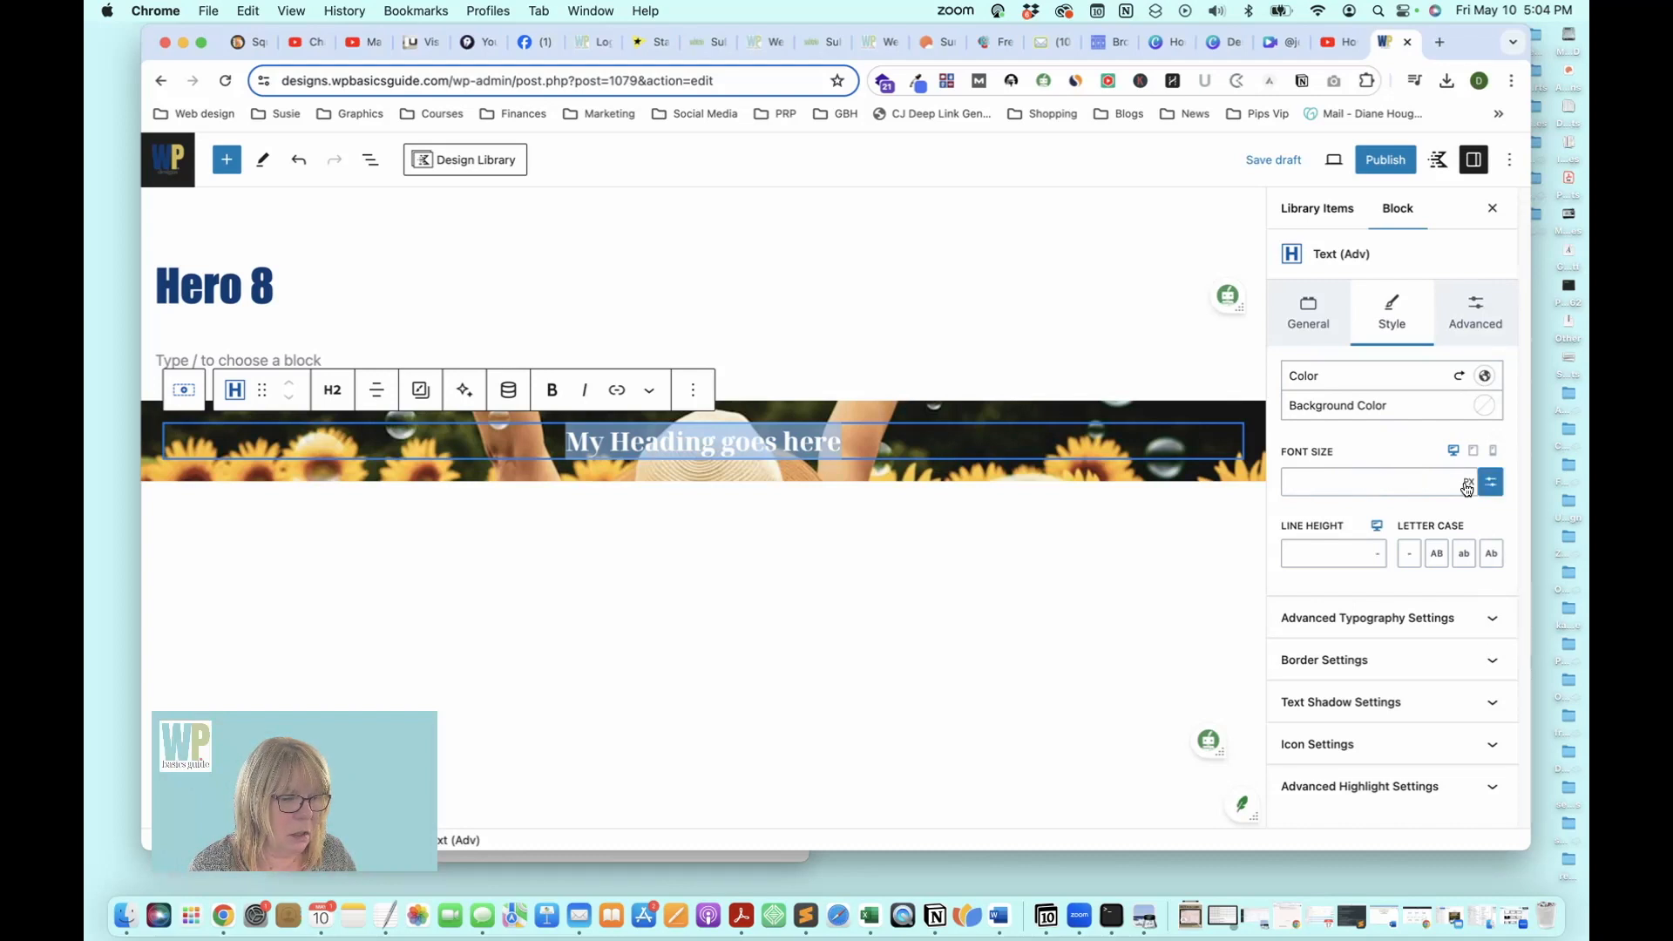
click(1453, 479)
text(90)
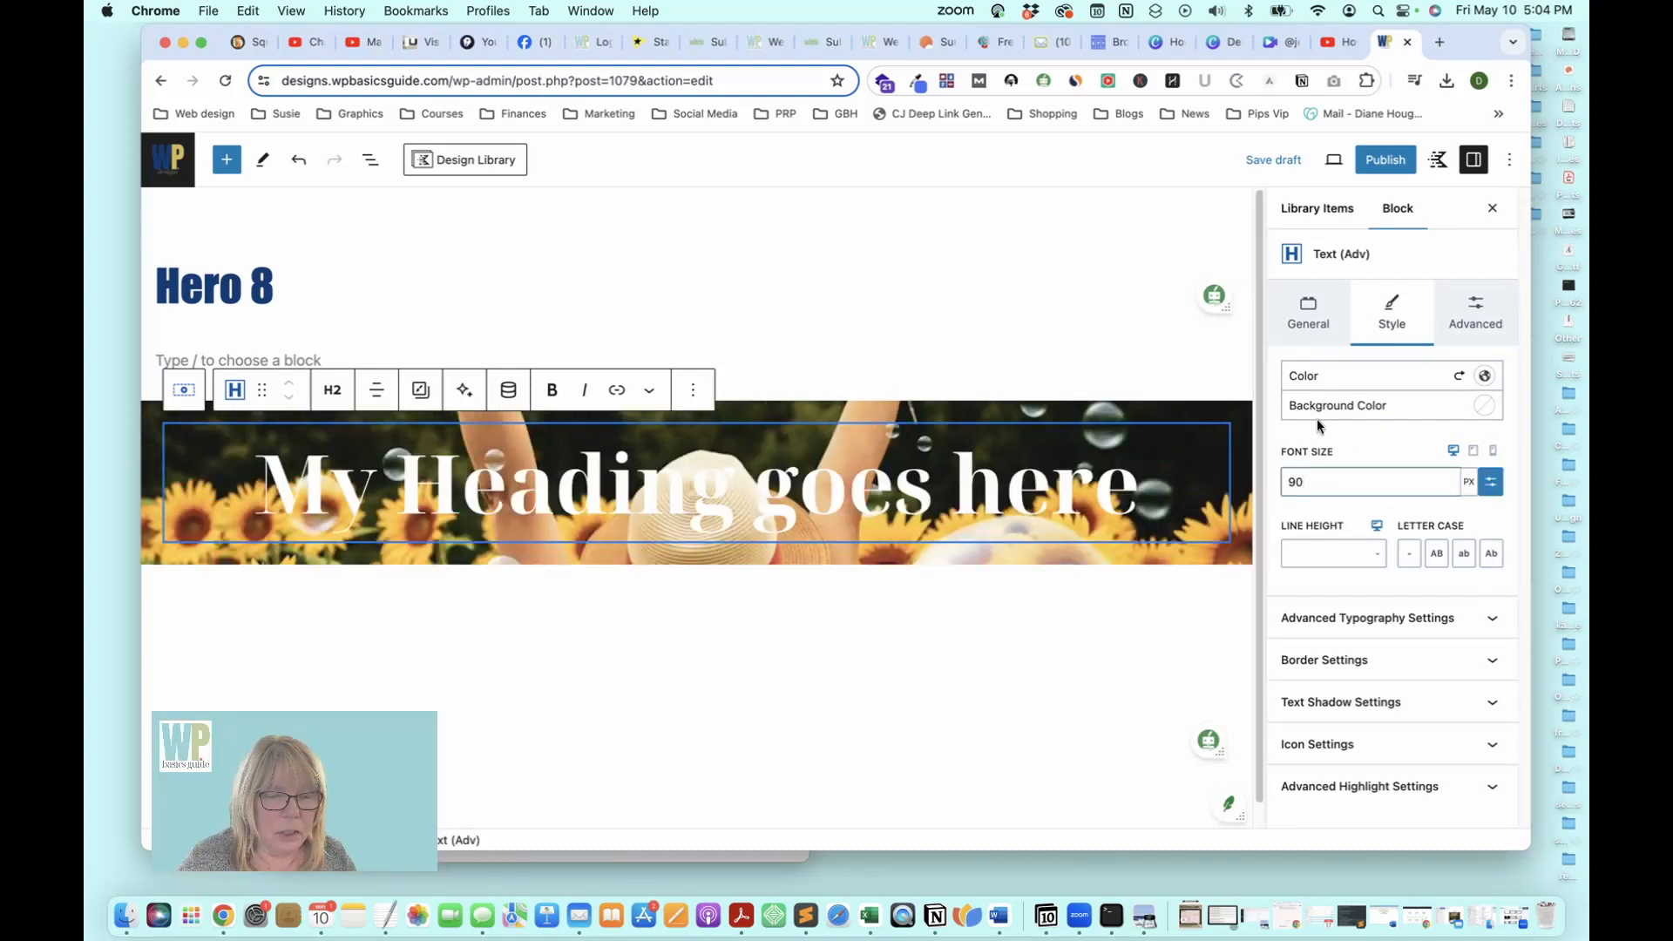
Capitalize the last two words so the heading reads "My Heading Goes Here"
drag(788, 493, 773, 493)
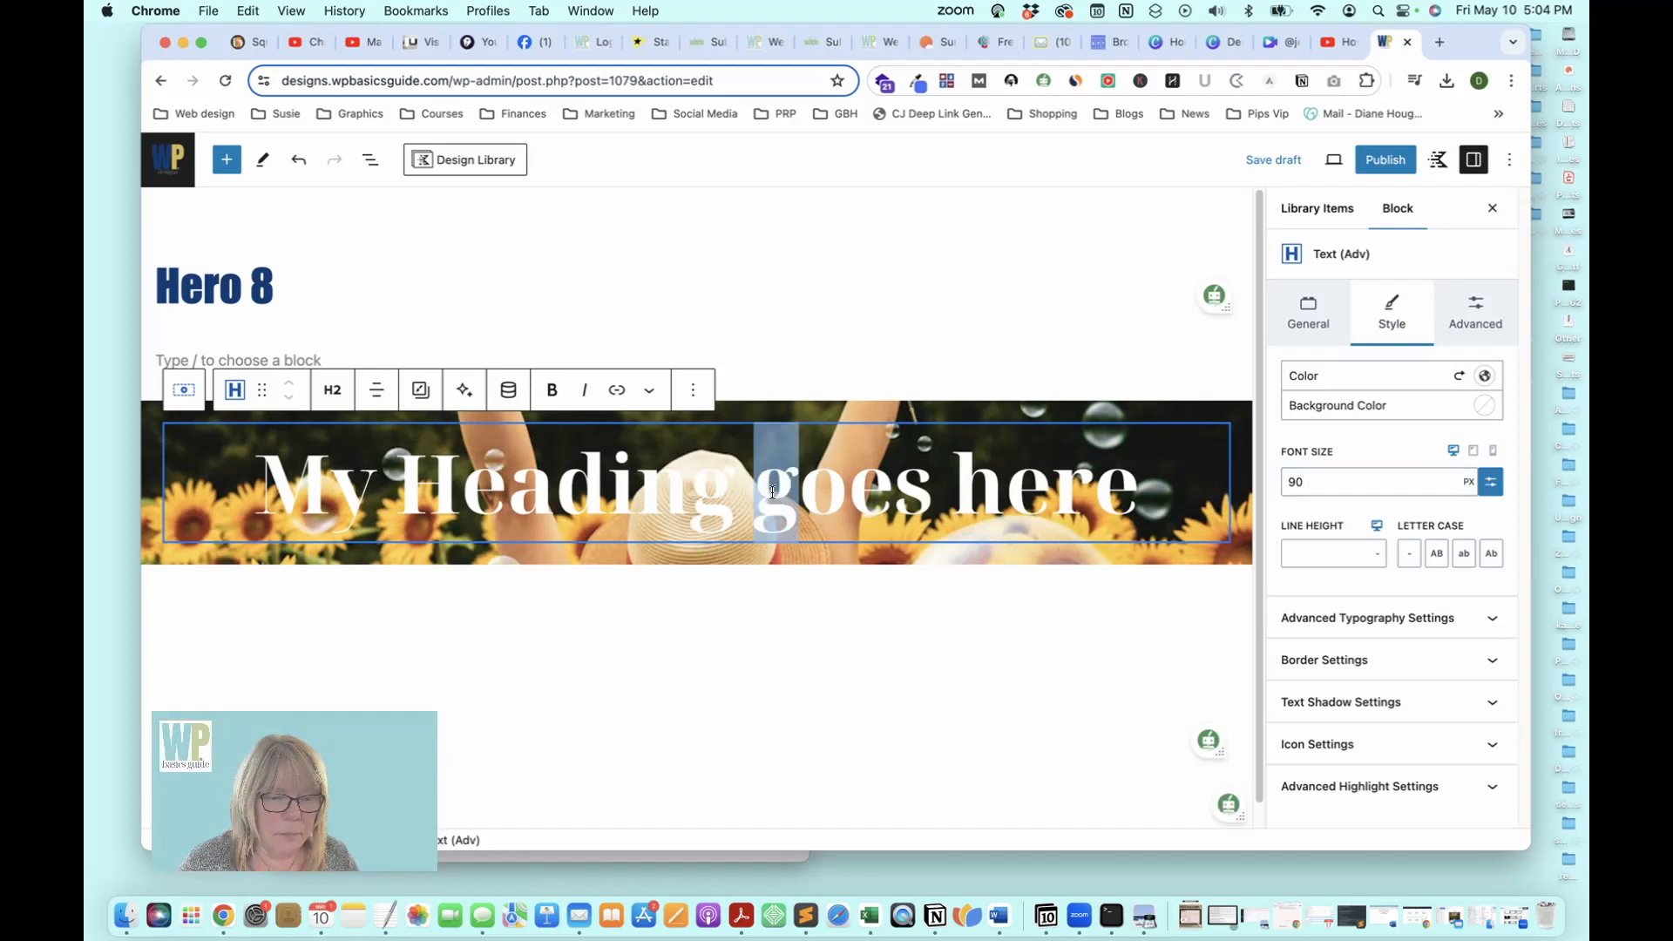
text(G)
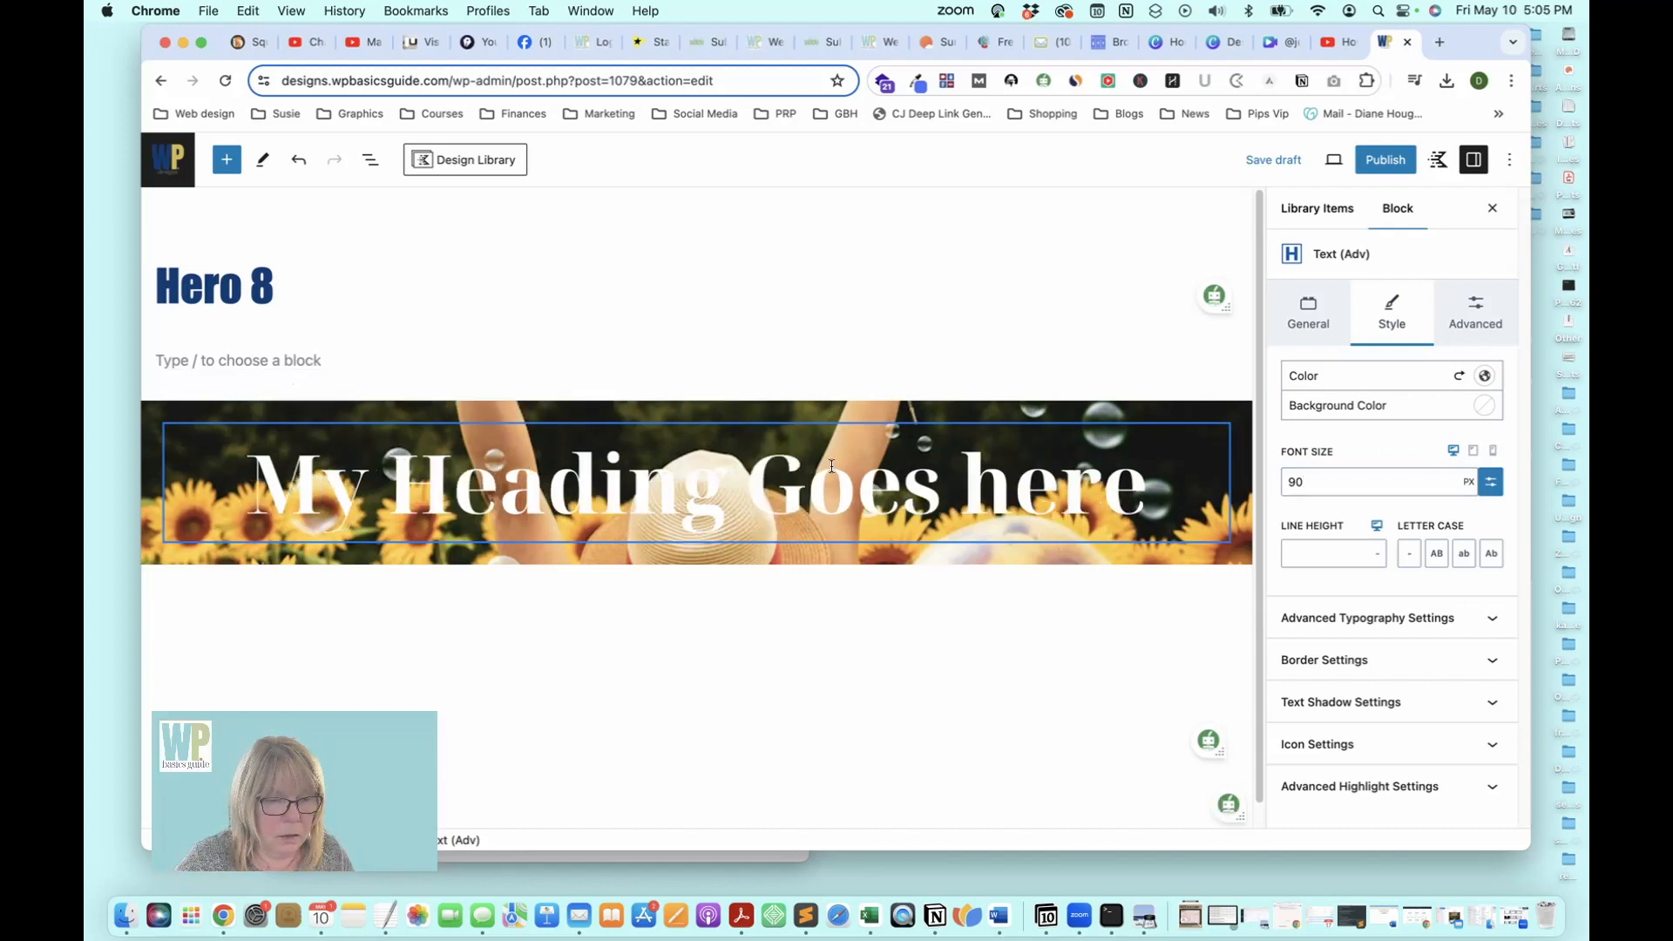
drag(998, 501, 962, 501)
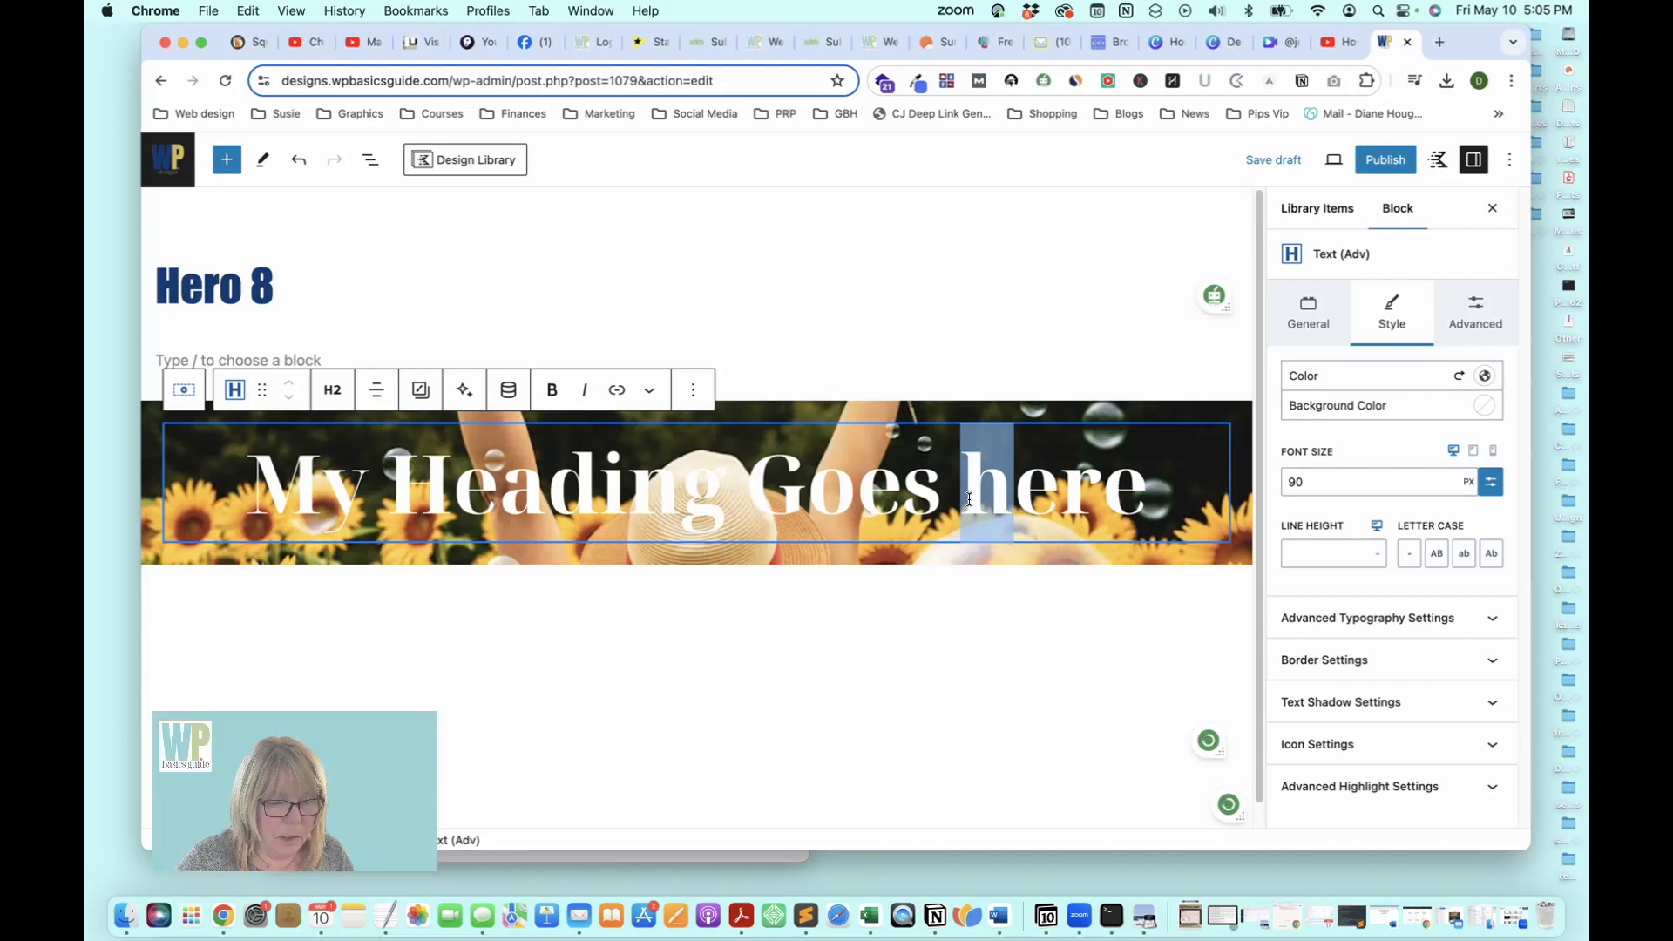
text(H)
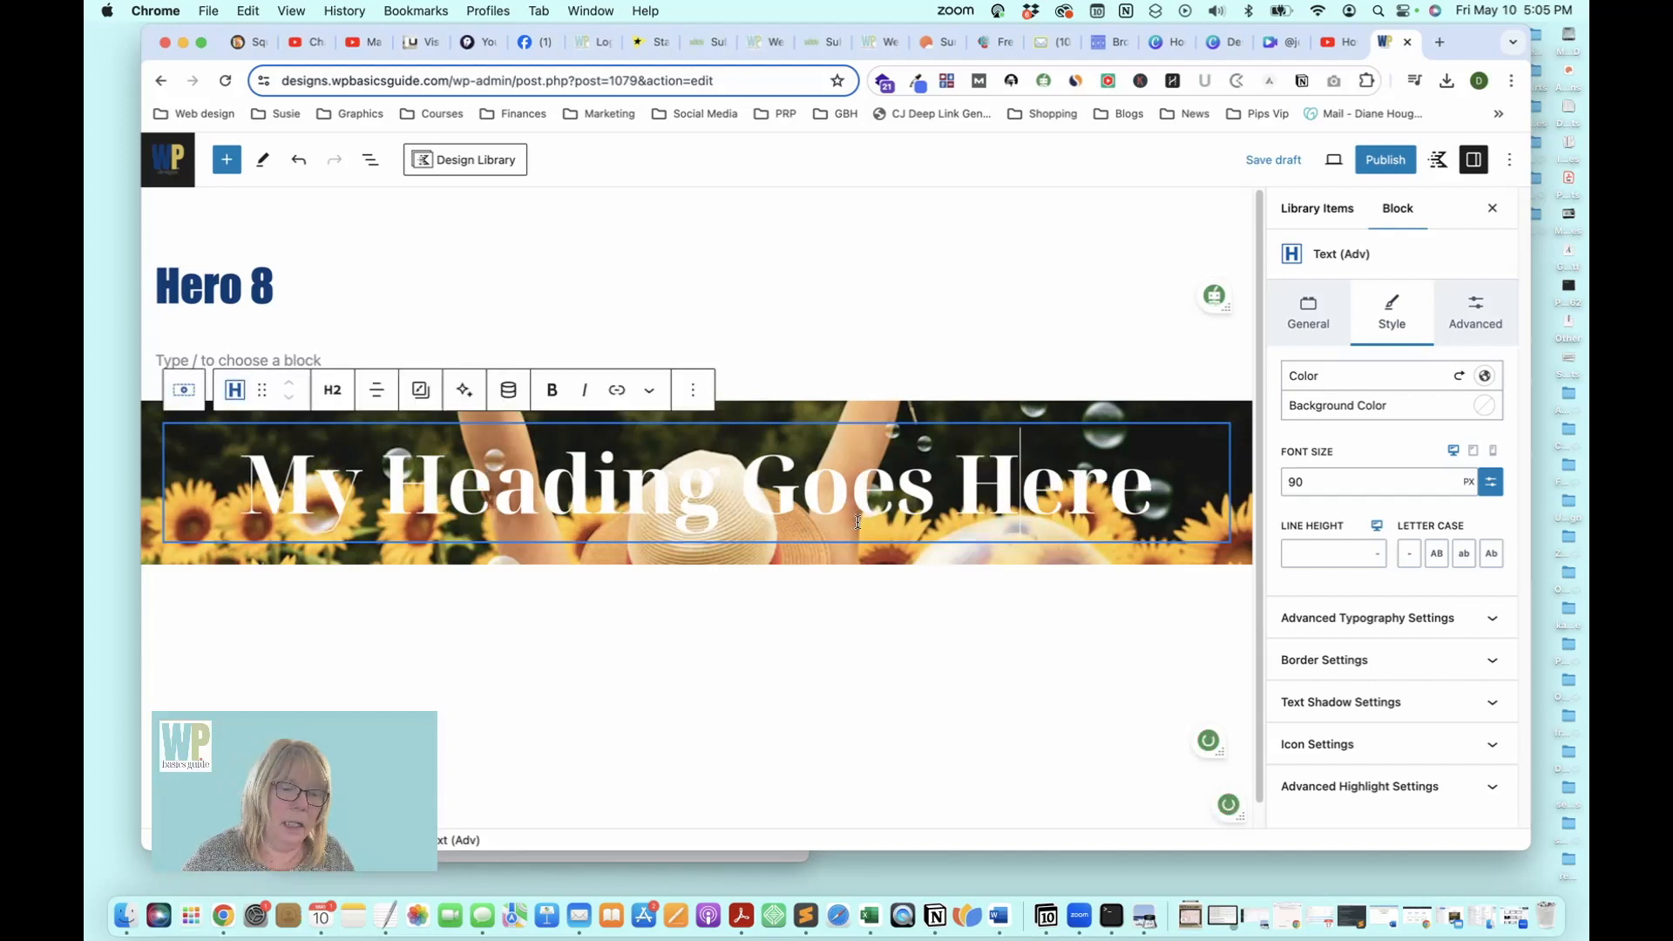
Save the Hero 8 draft and open its preview
click(996, 416)
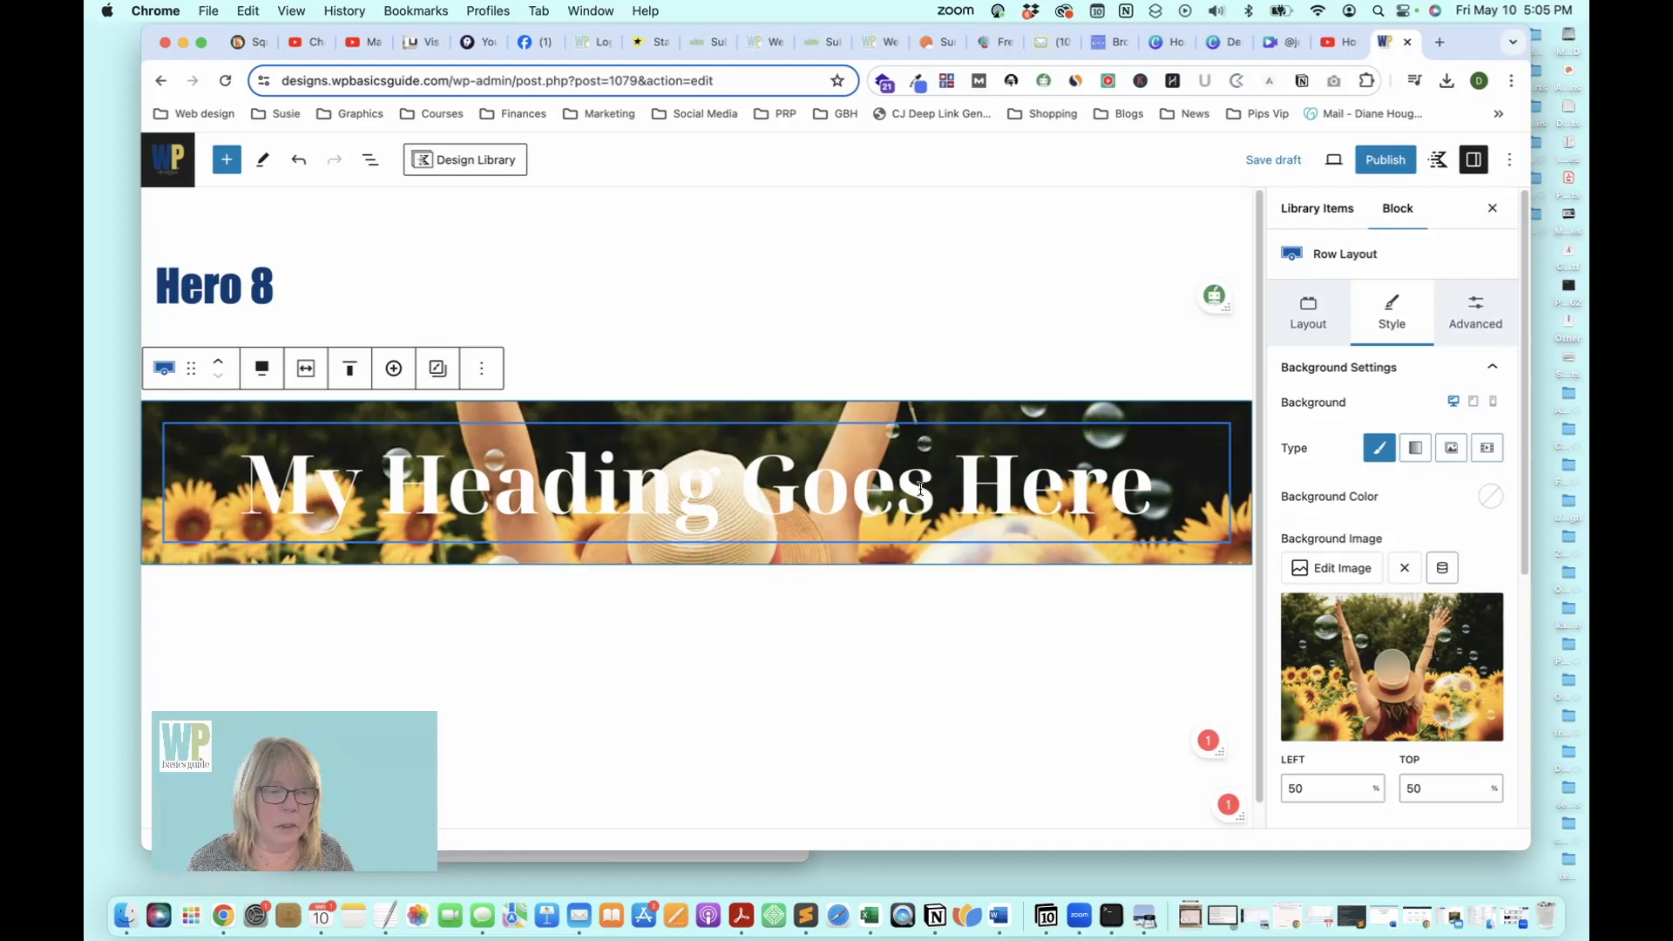
click(1051, 470)
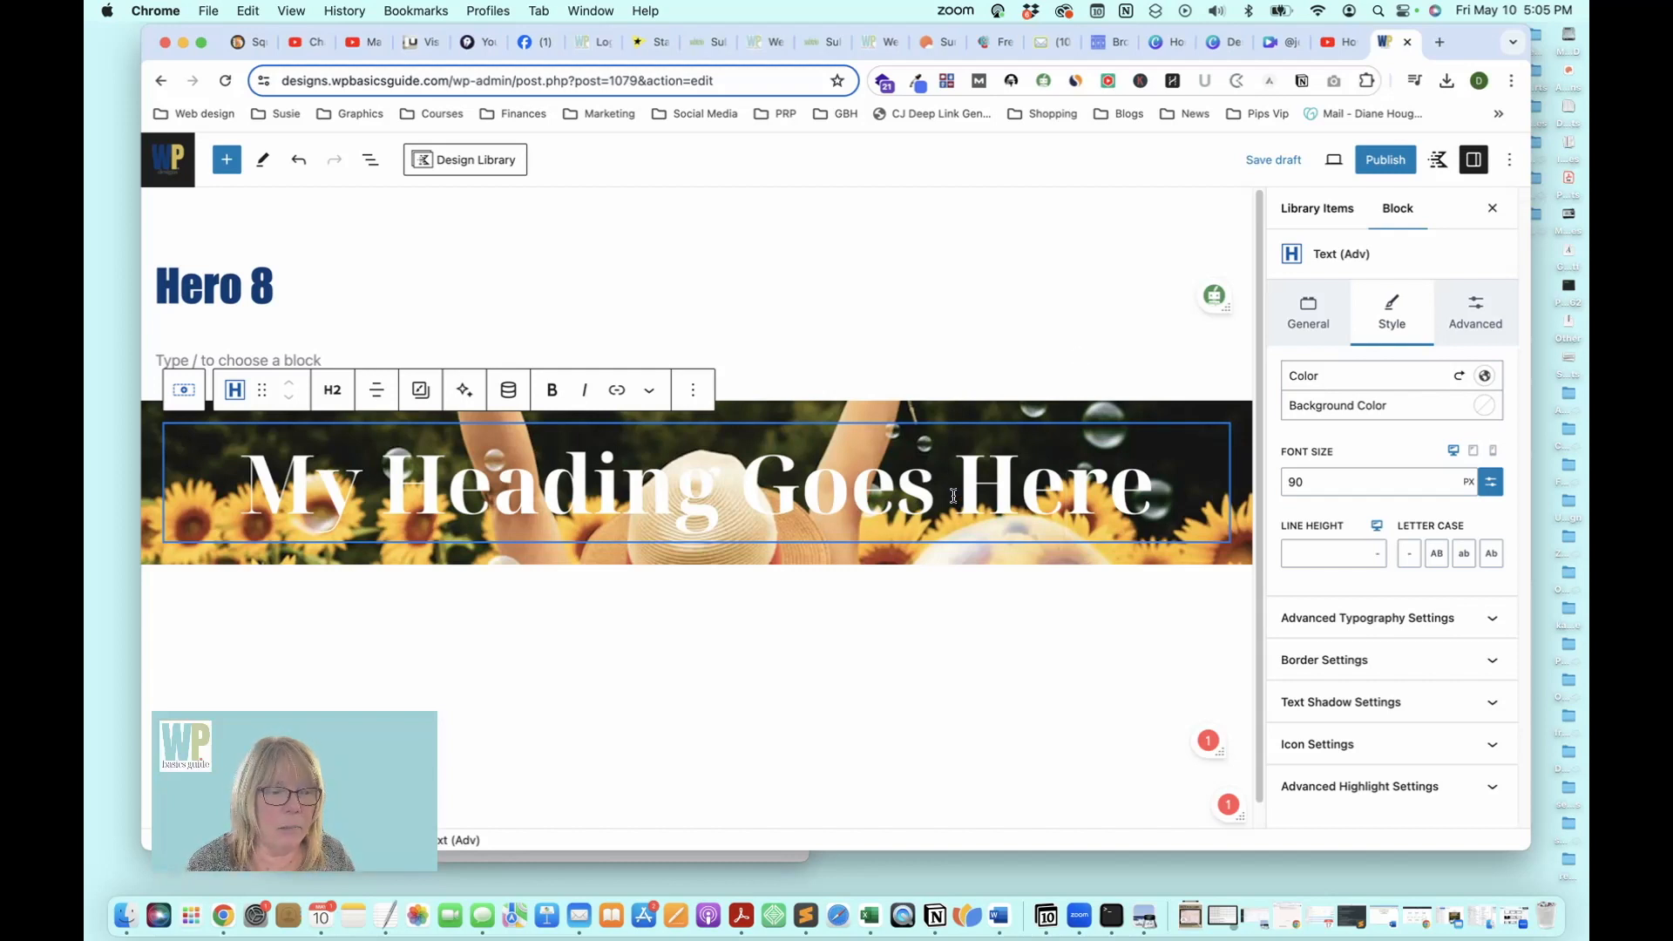
click(1278, 160)
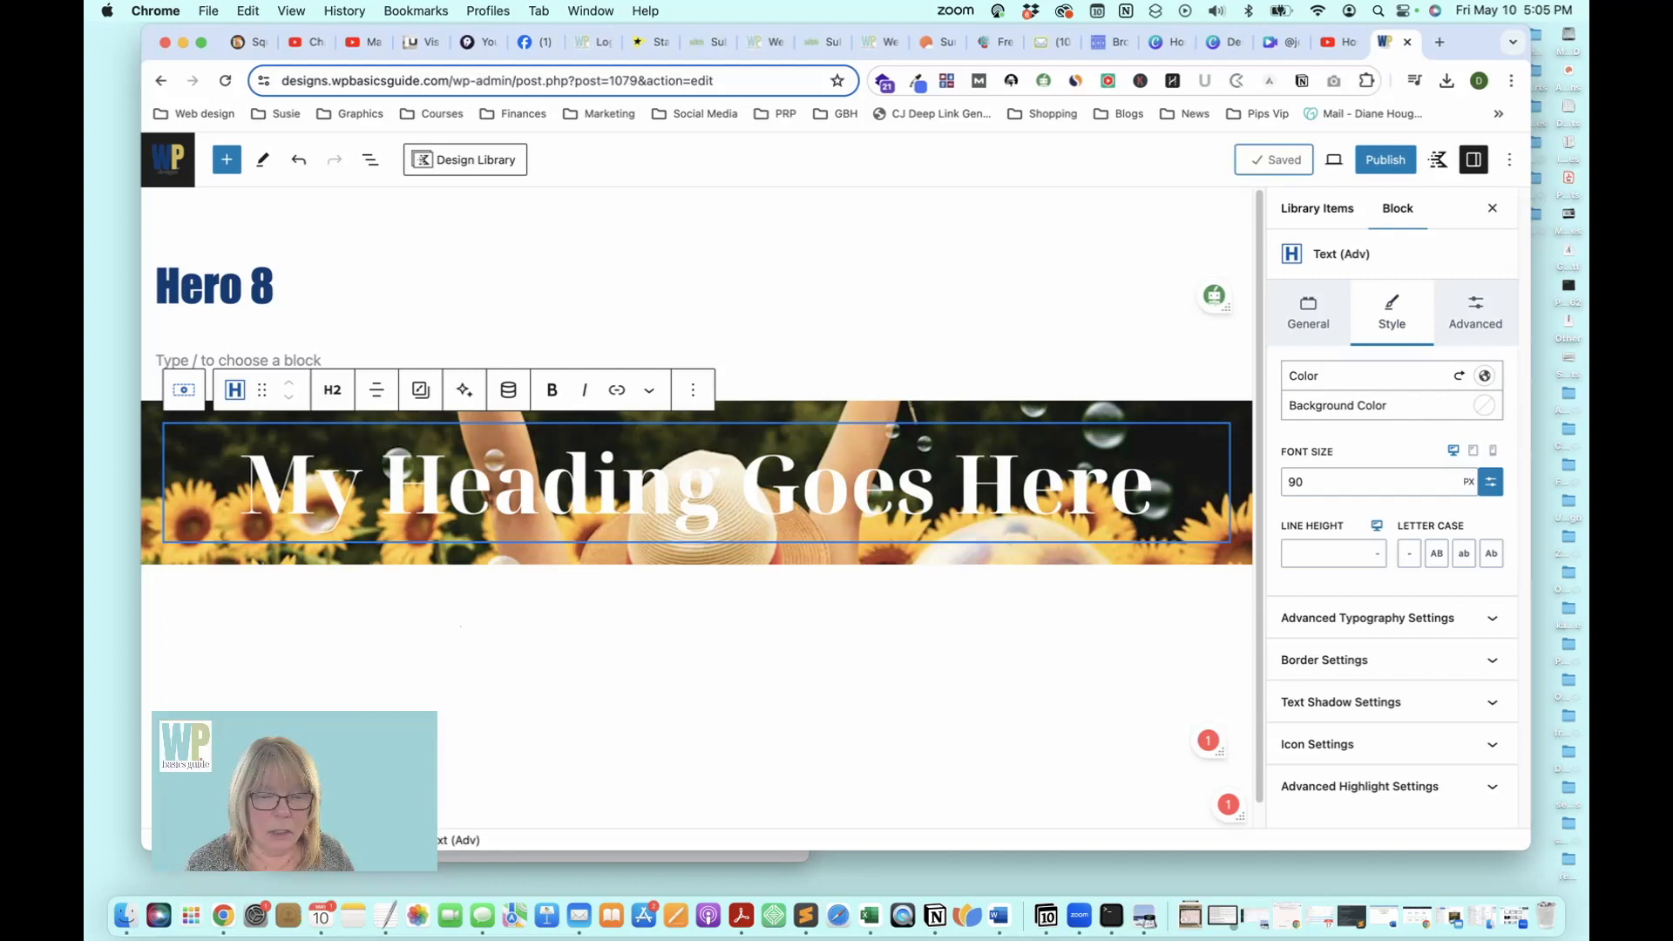
drag(309, 781, 316, 579)
click(310, 797)
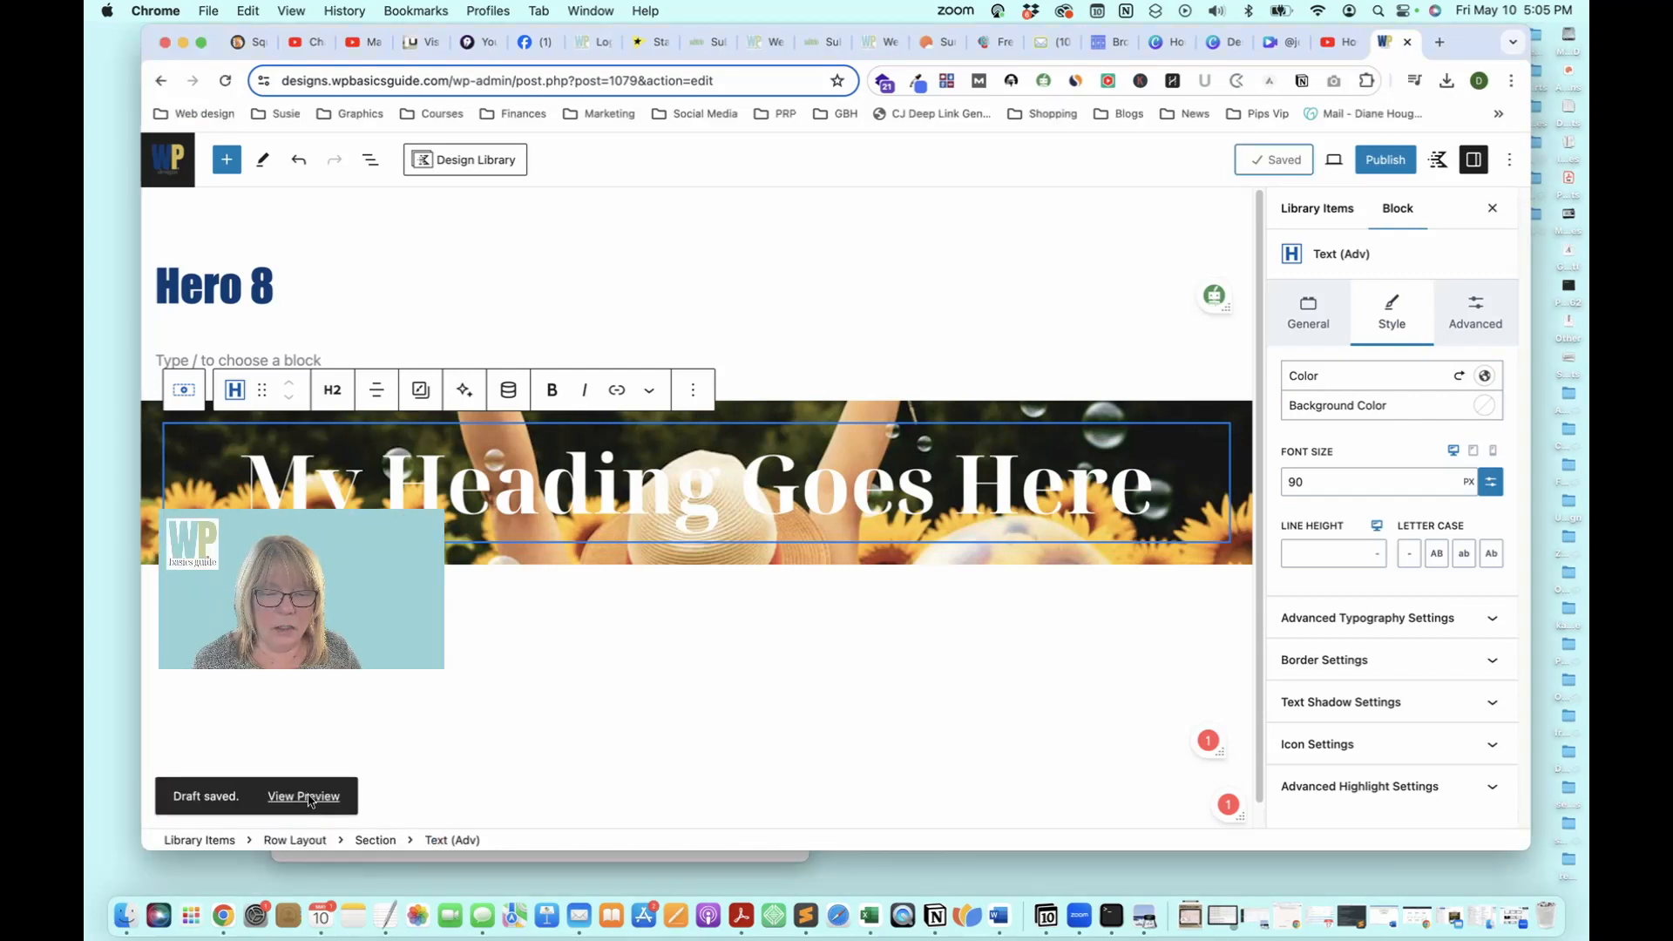
Check the Hero 8 draft in the preview and return to editing the pattern item
click(308, 795)
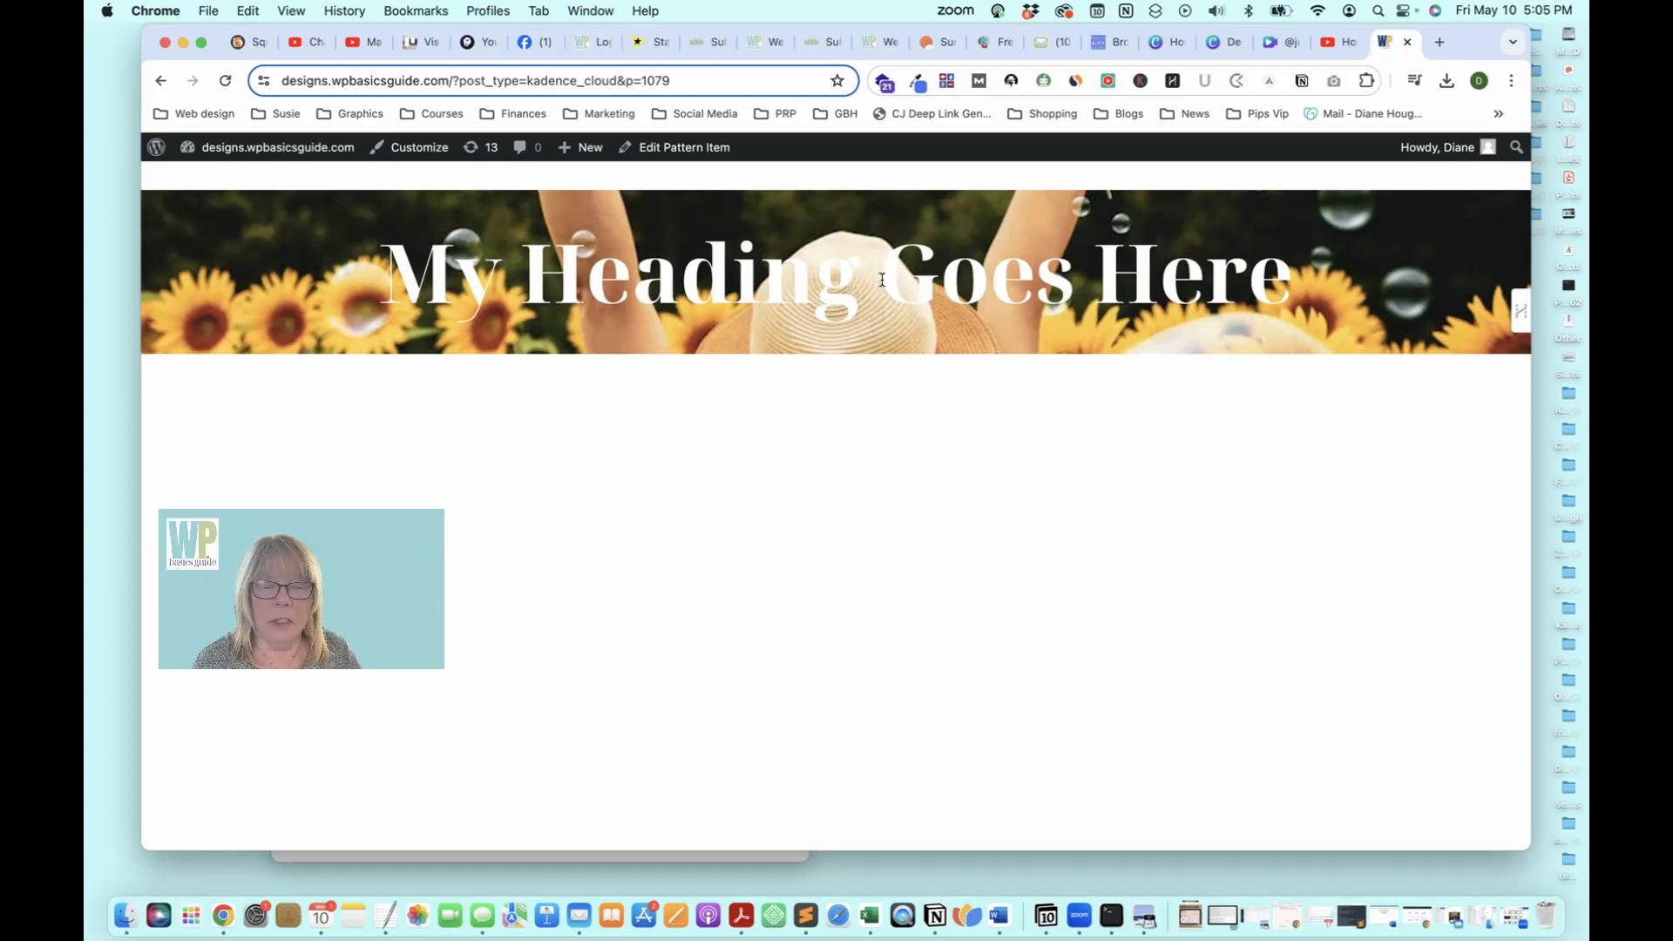
click(685, 148)
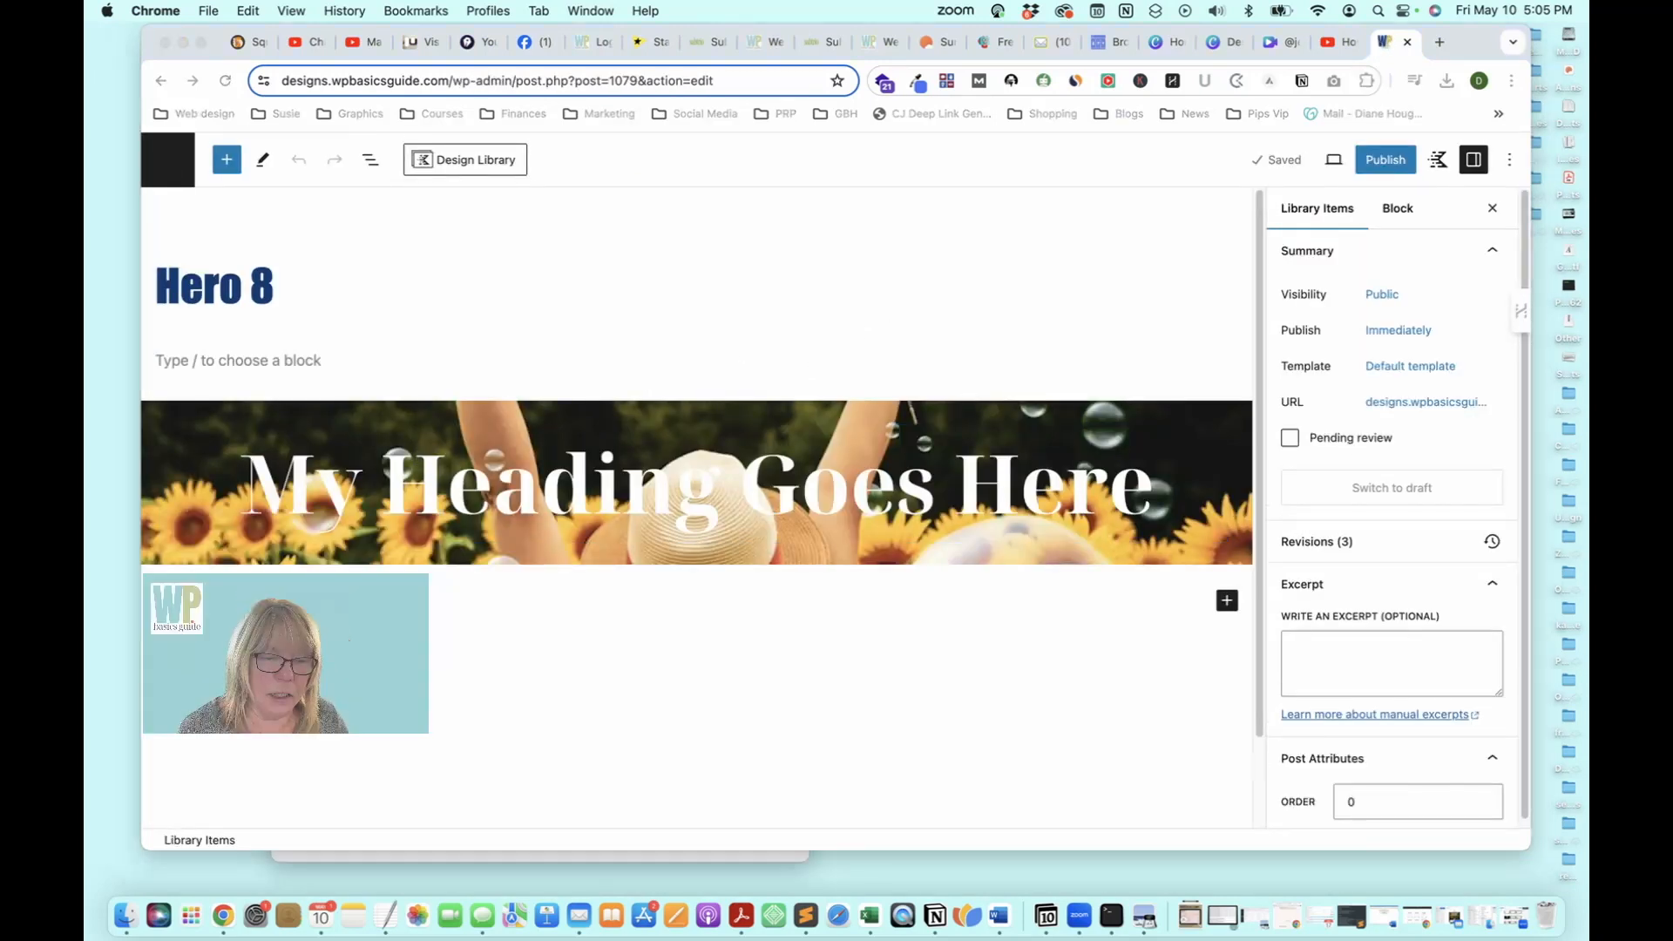
click(758, 503)
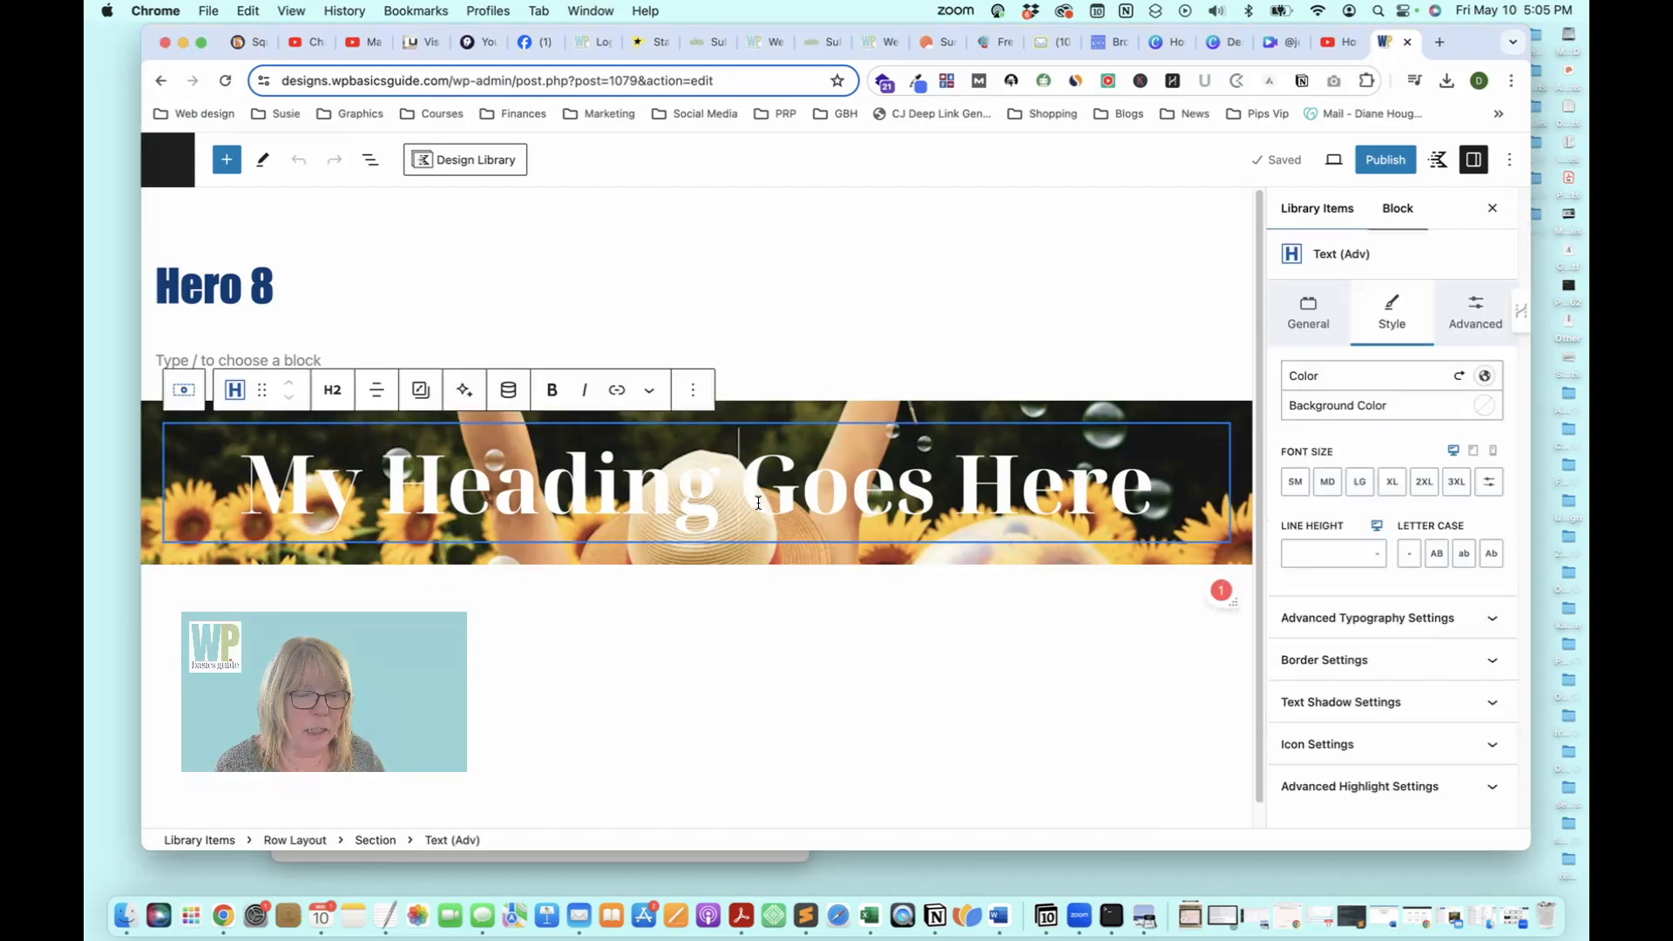
click(694, 391)
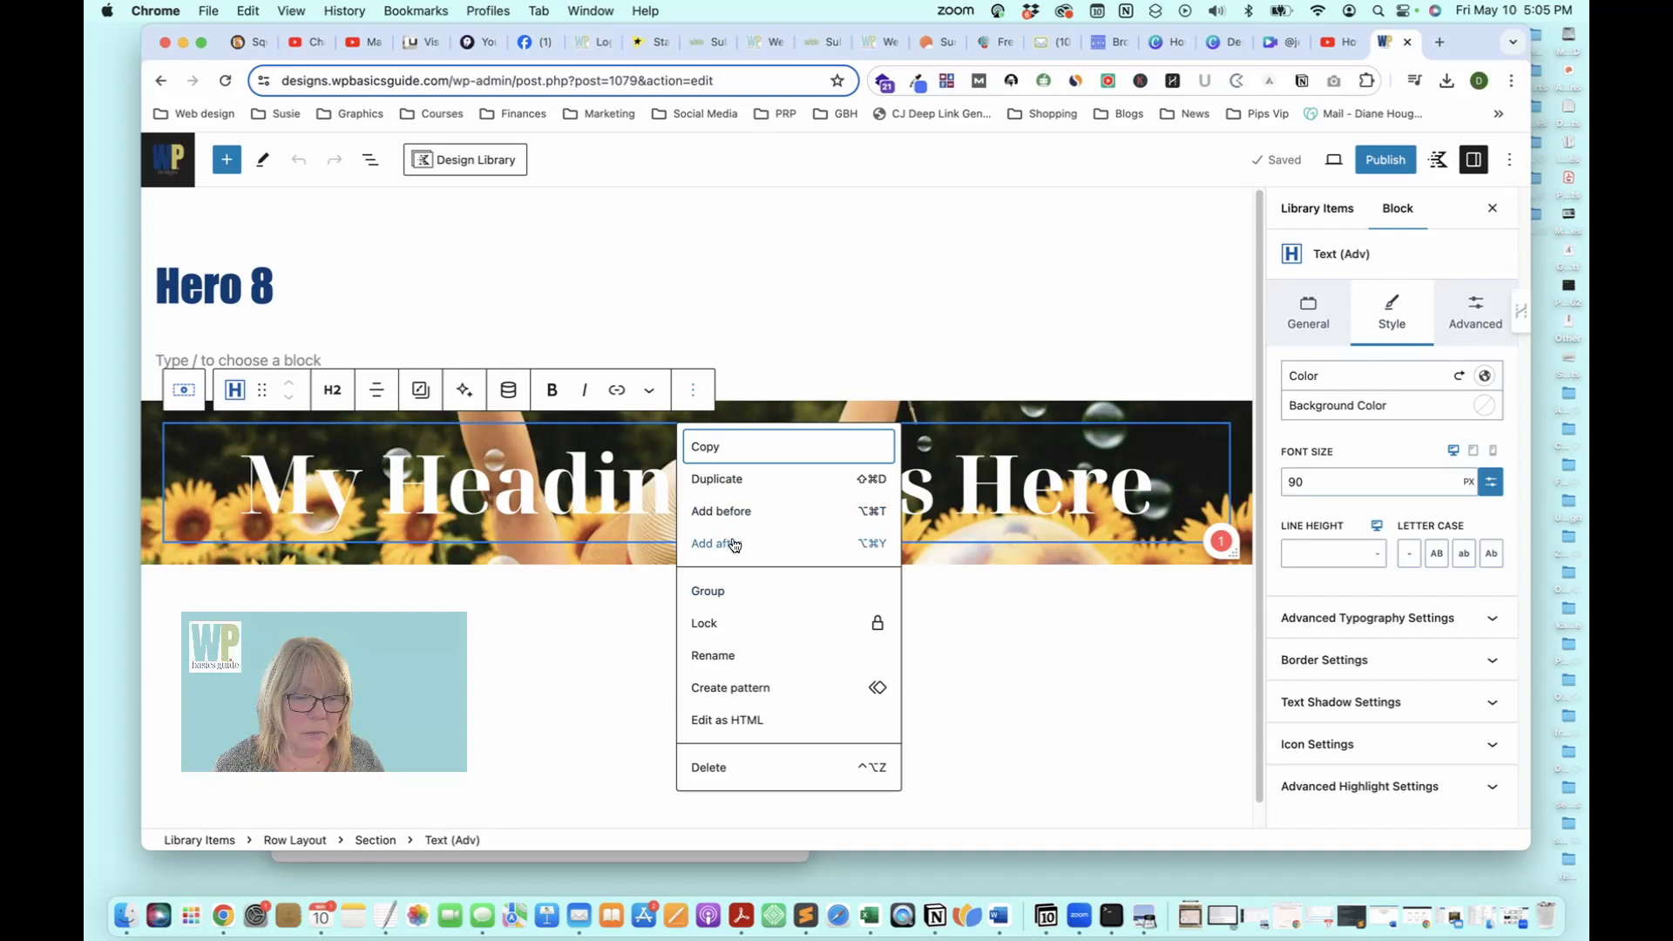
click(732, 544)
click(692, 557)
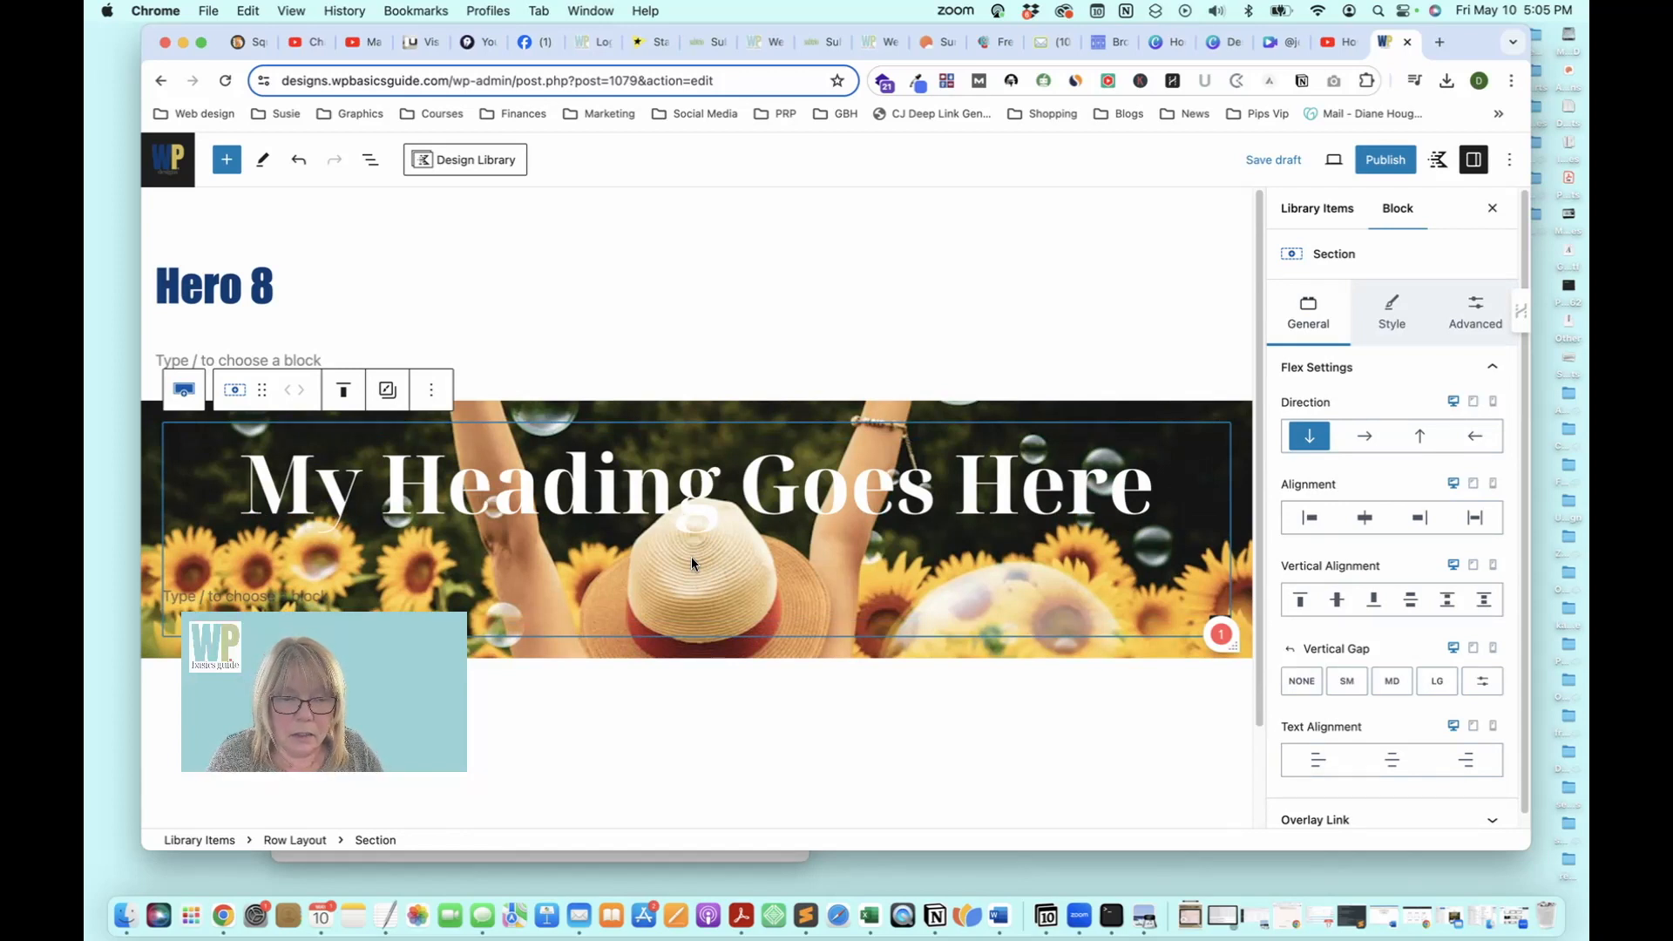
click(383, 586)
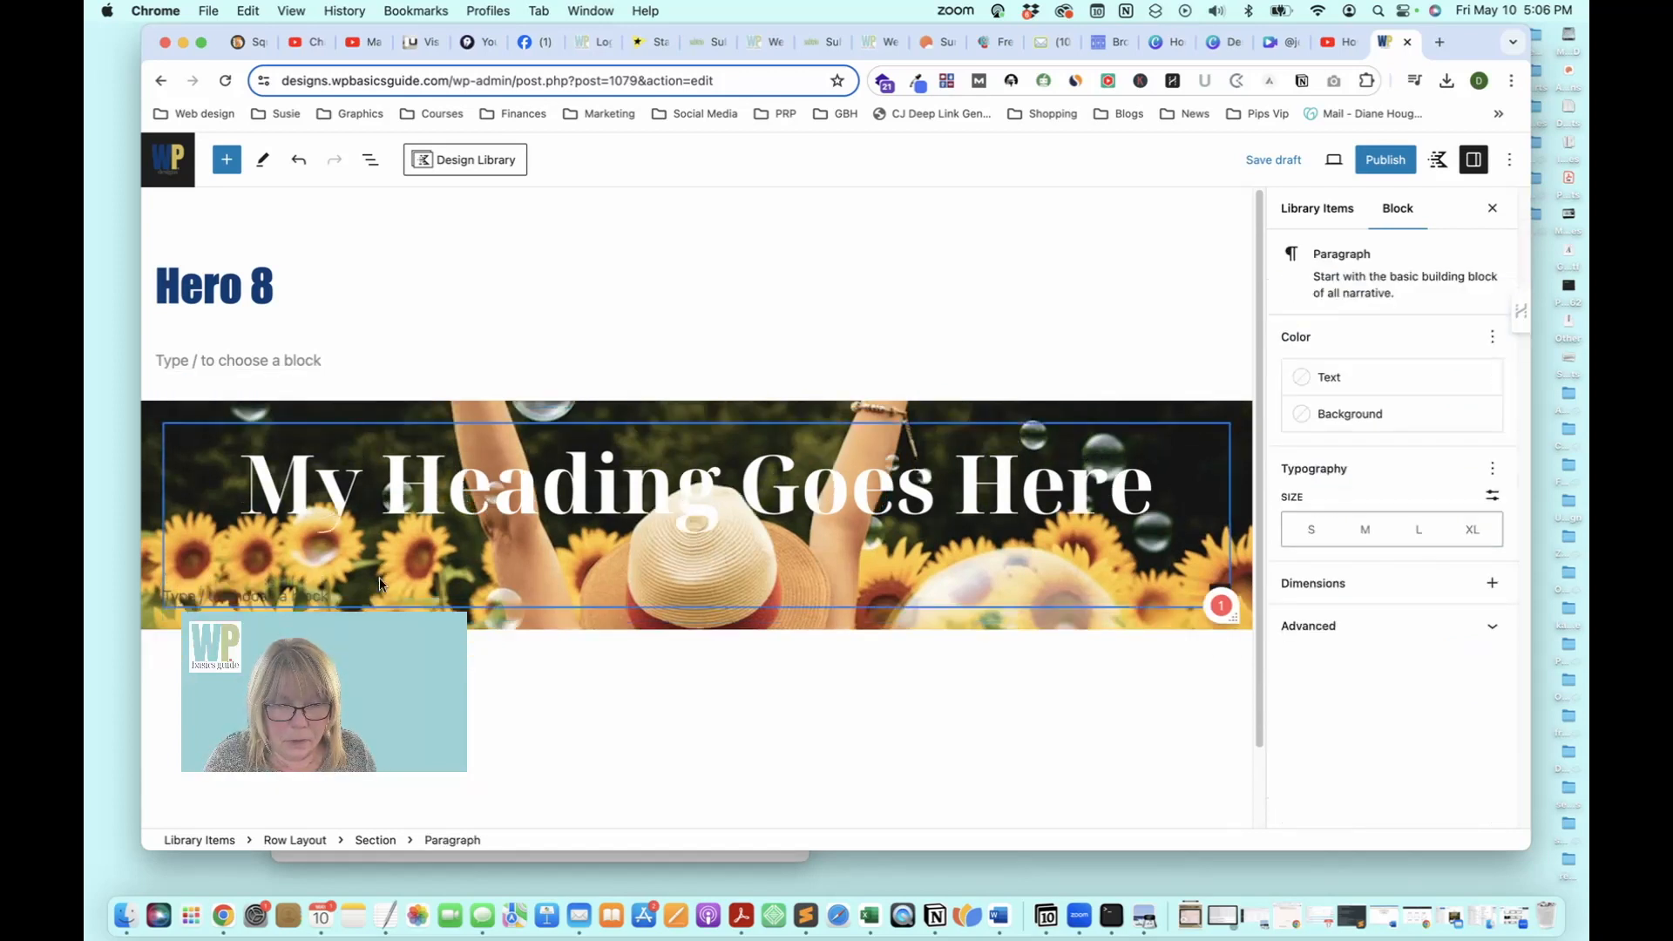
key(BackSpace)
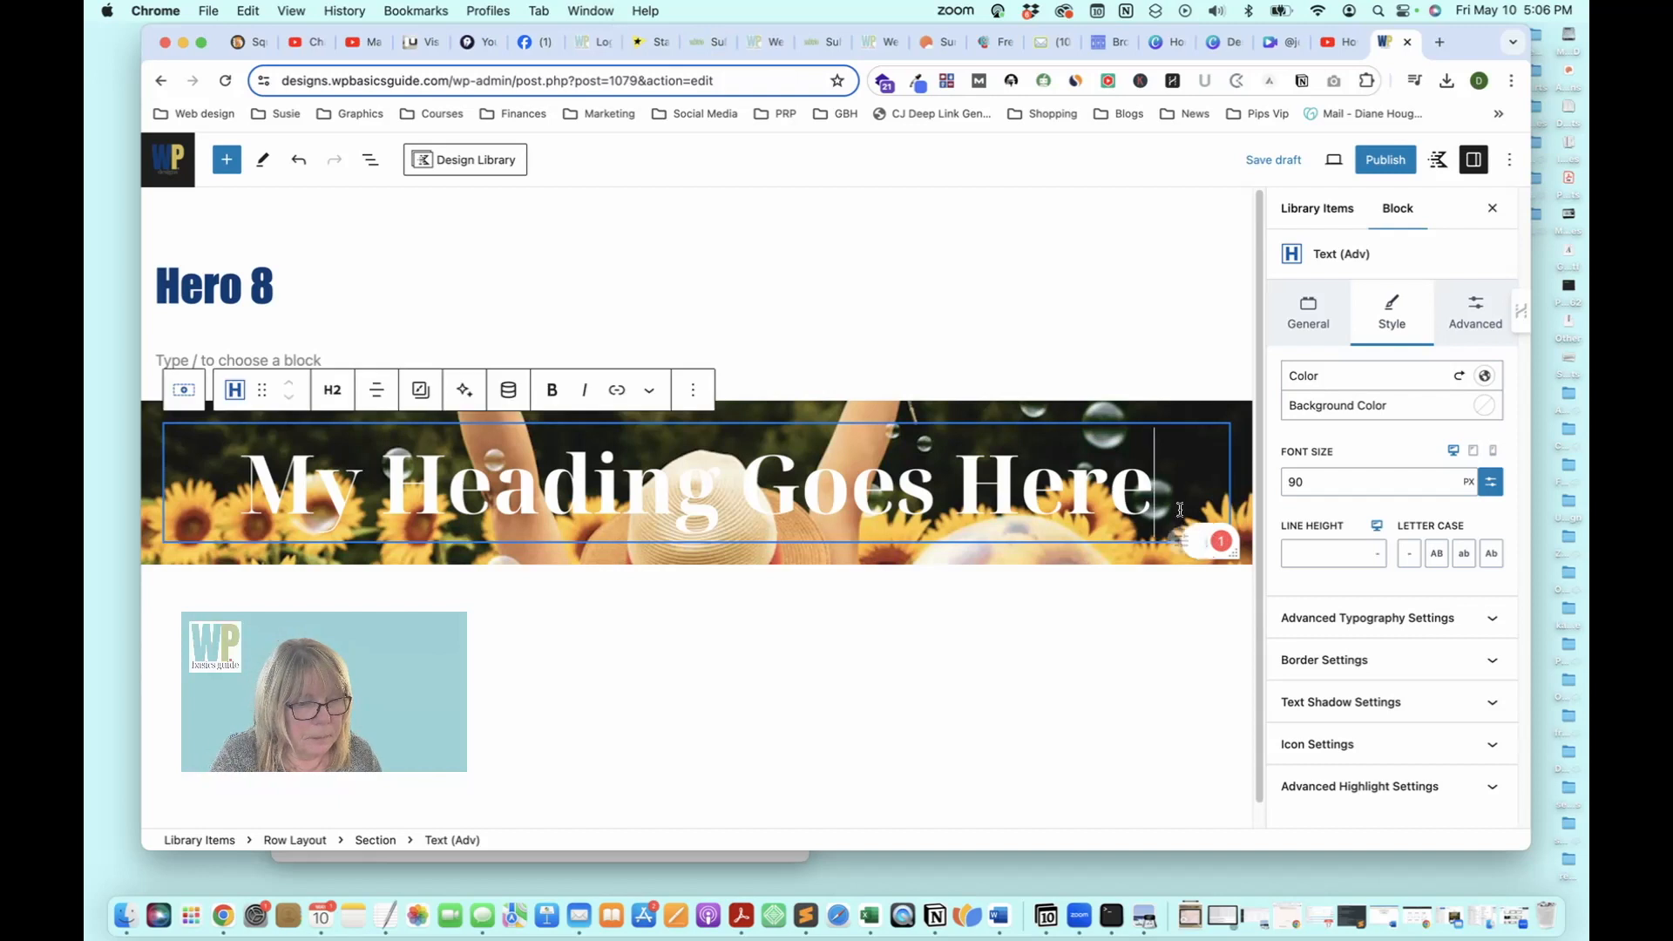
Add a Text (Adv) block directly after the heading with the text "Add my subheading here"
click(696, 391)
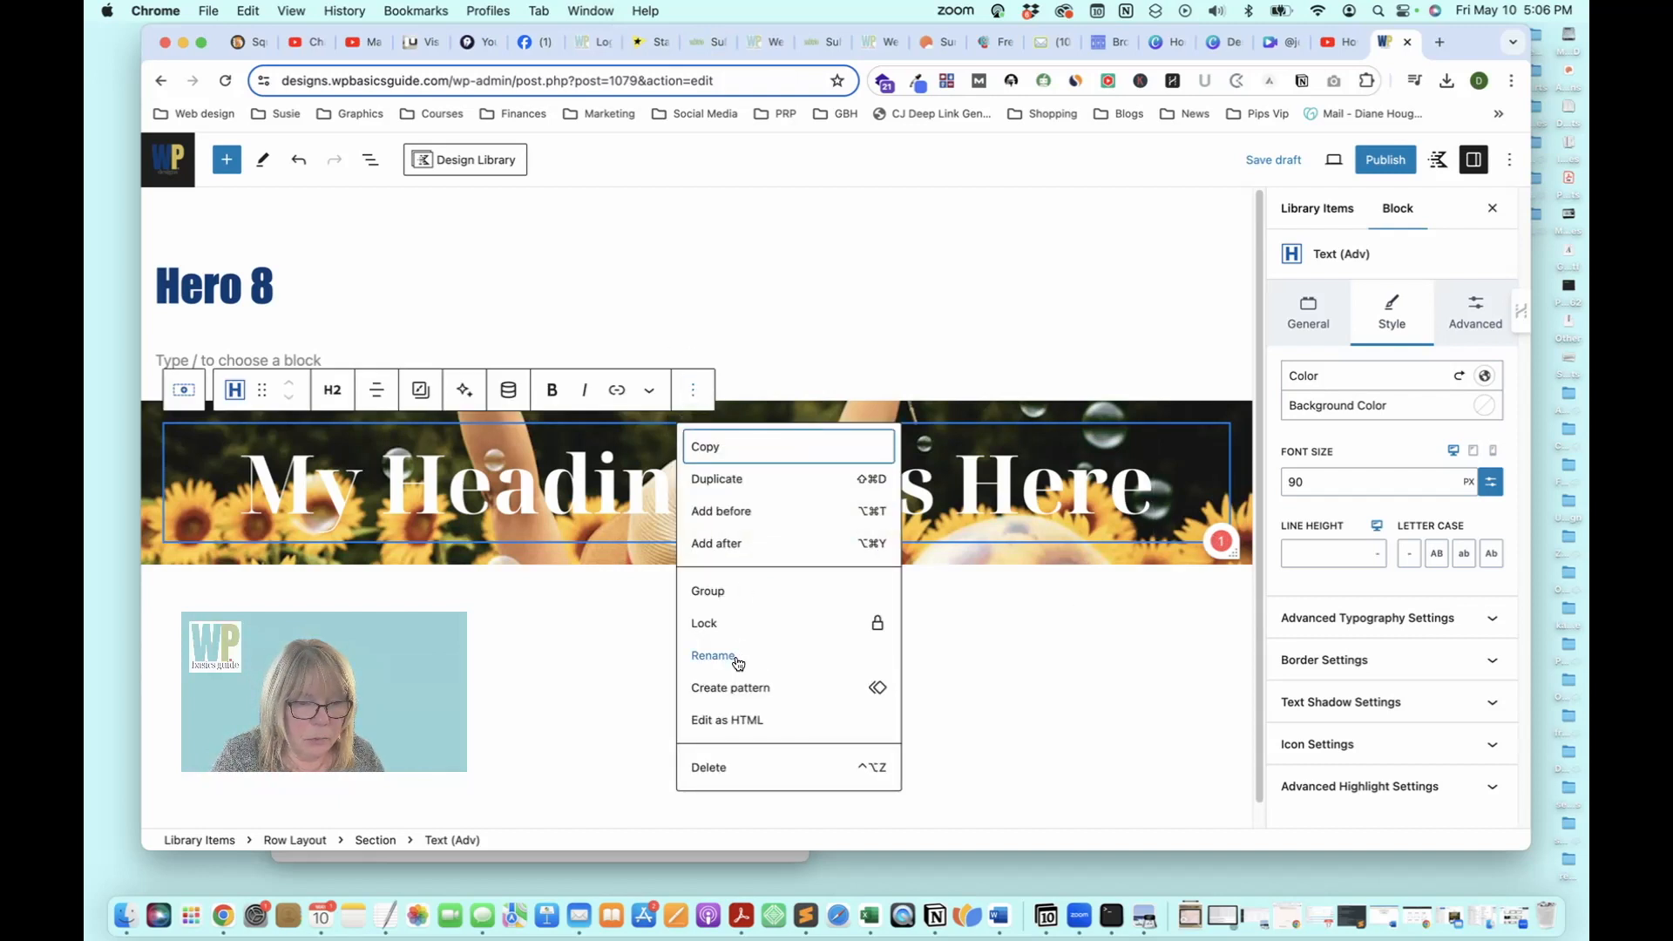
click(736, 545)
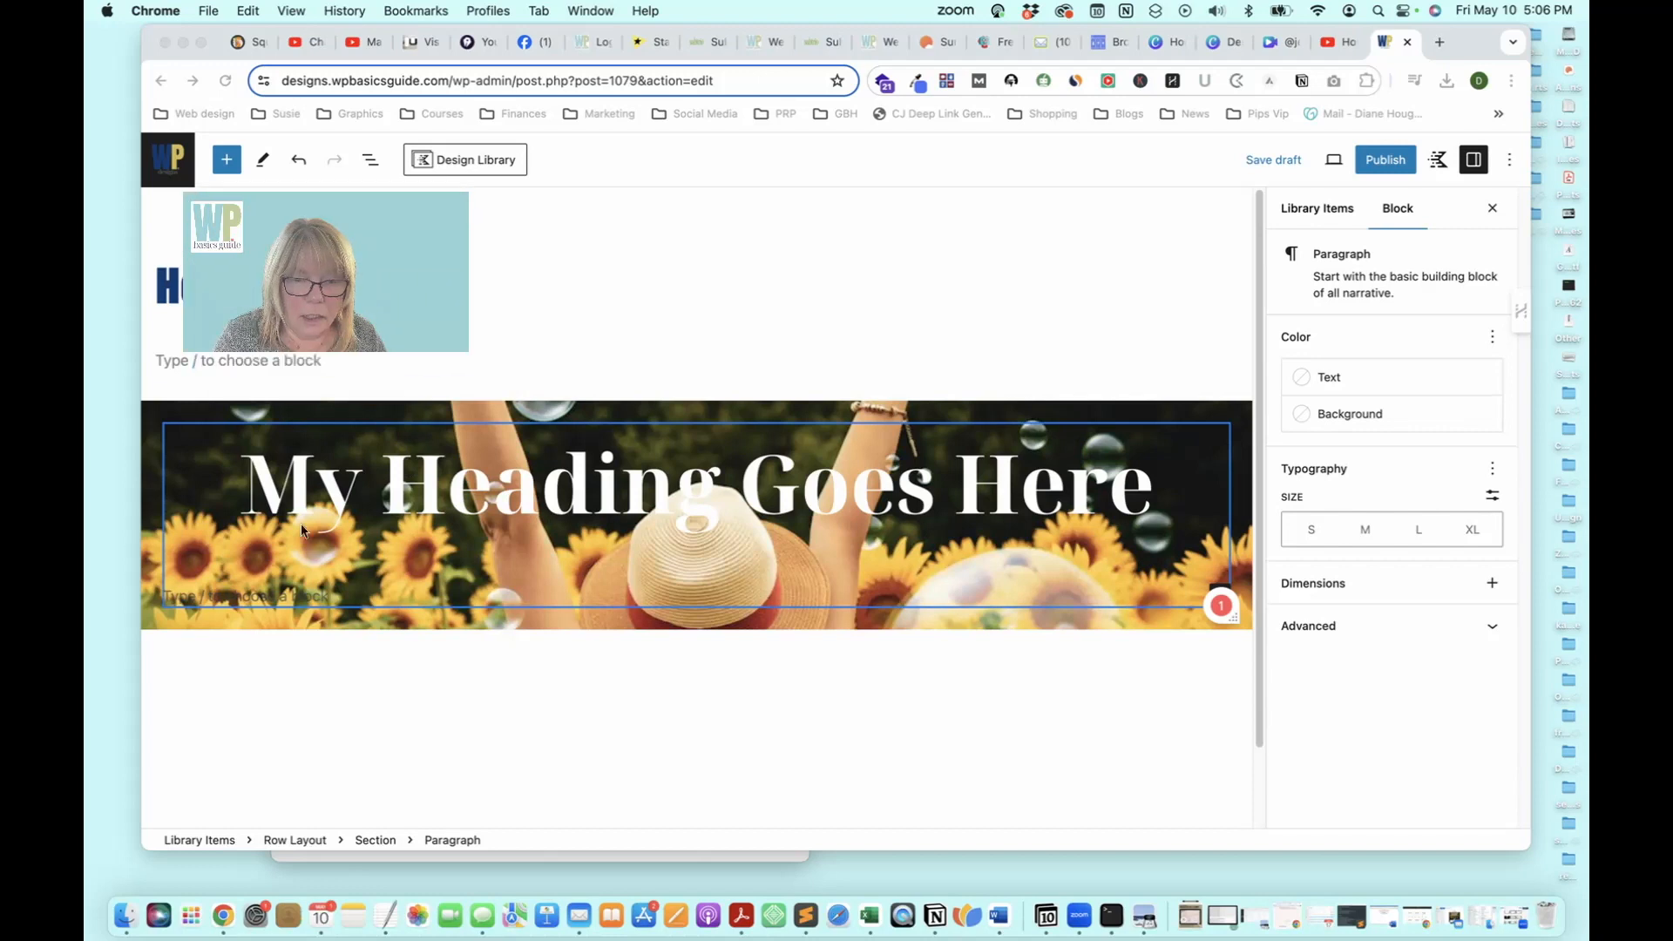
click(252, 595)
text(/)
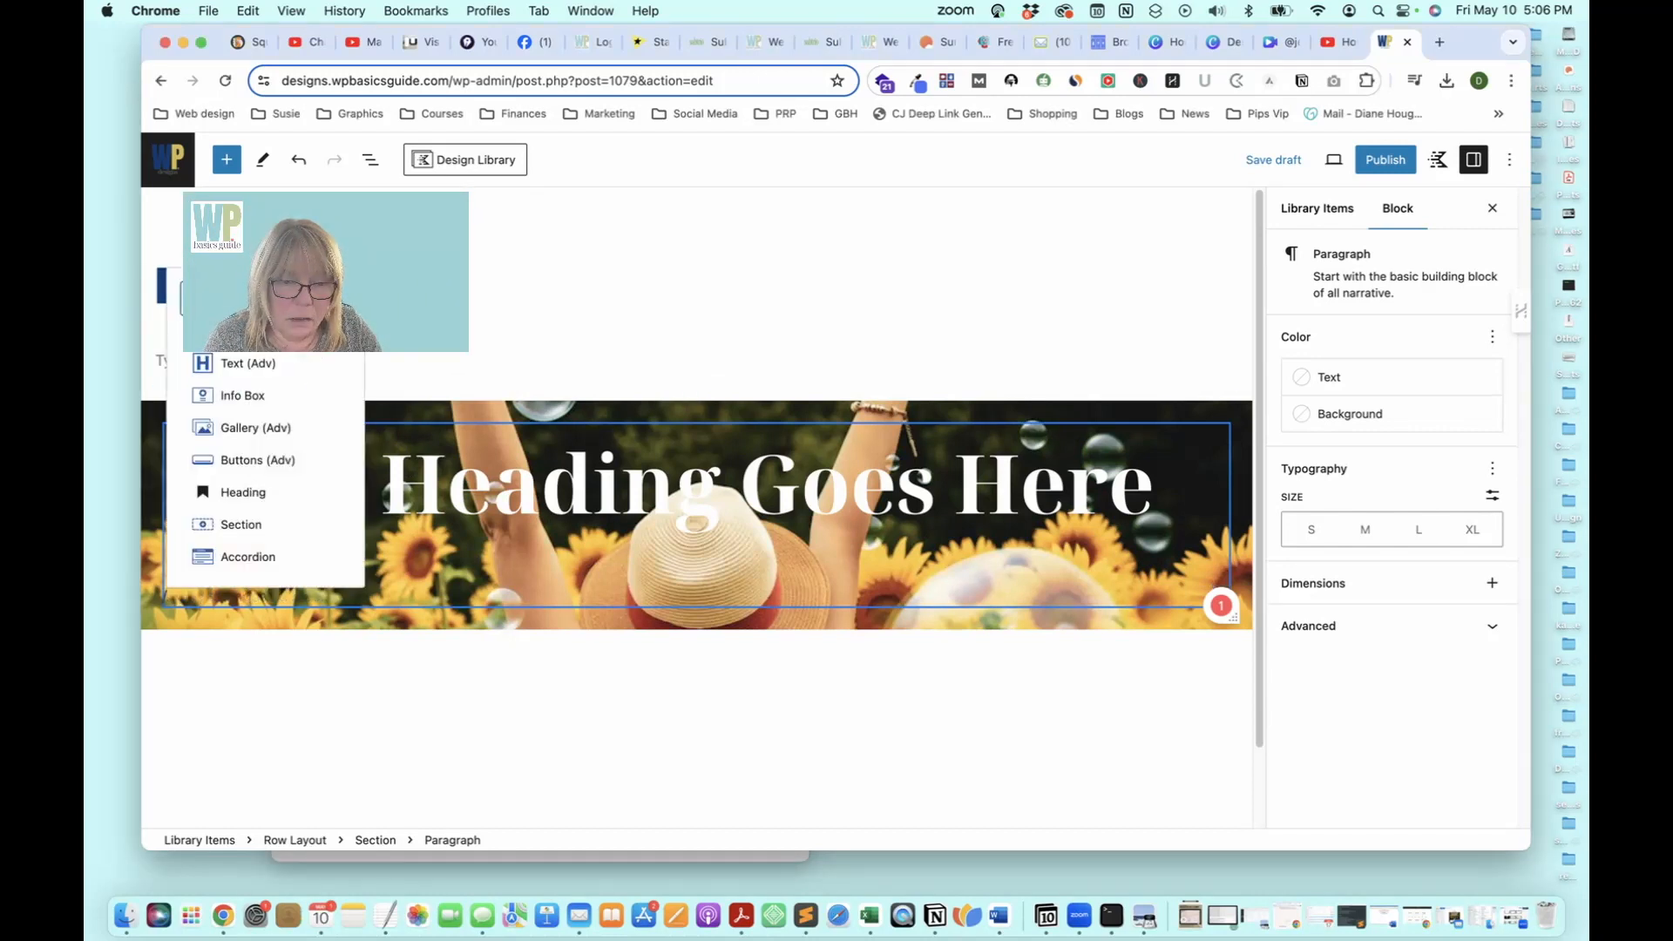
click(246, 365)
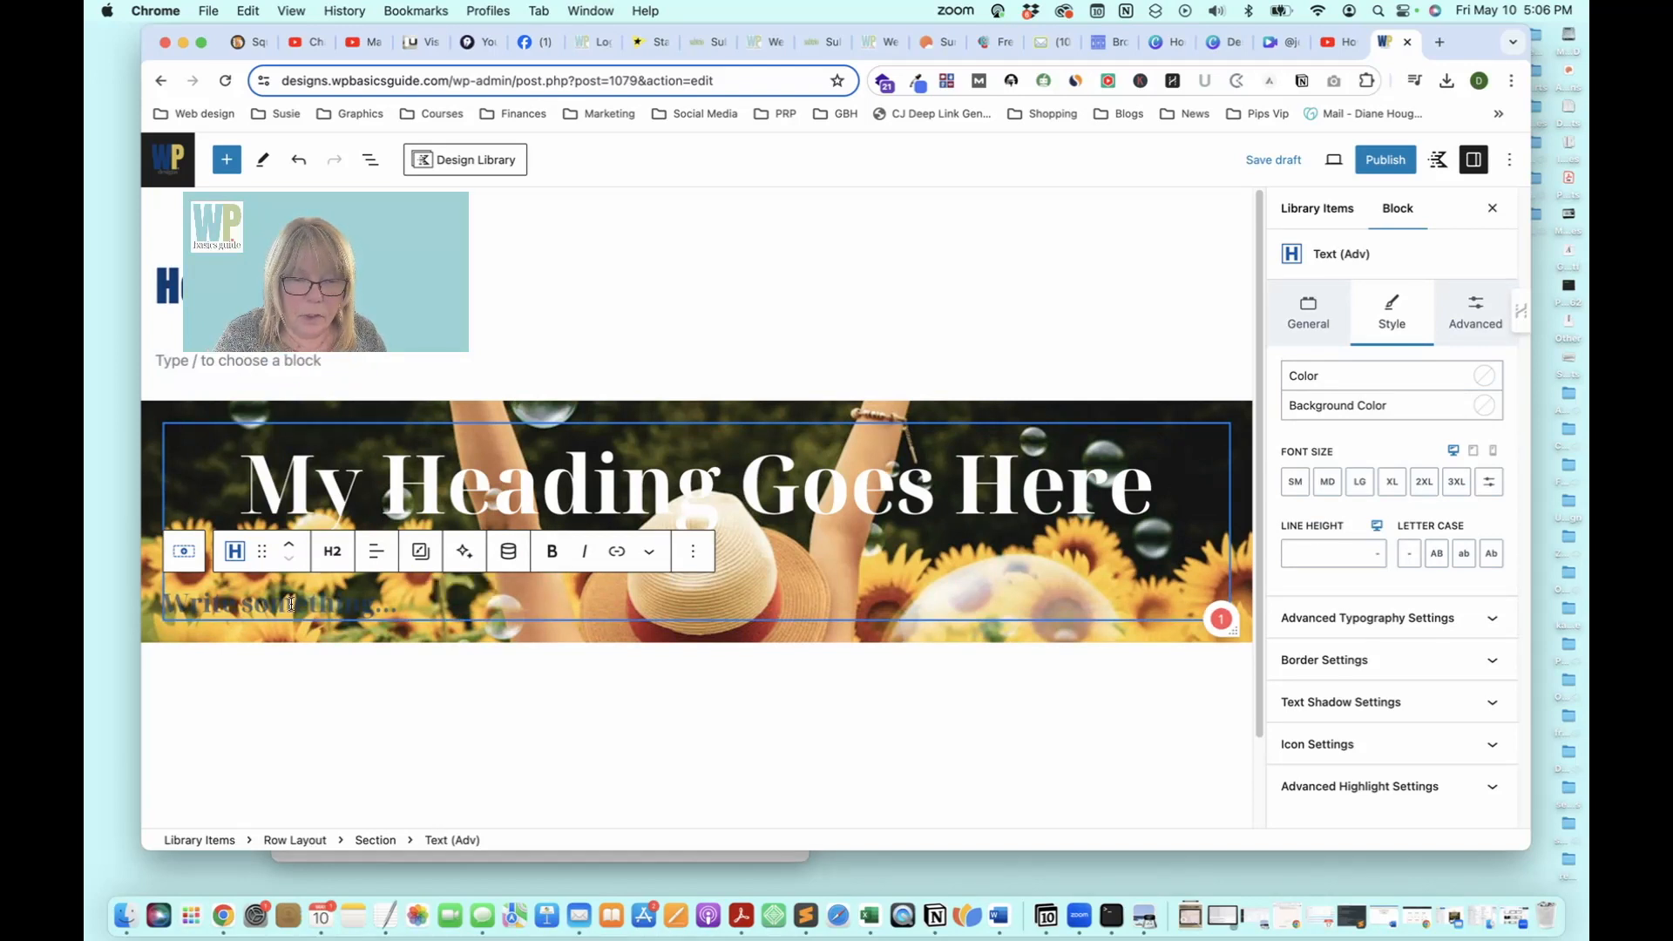
text(A)
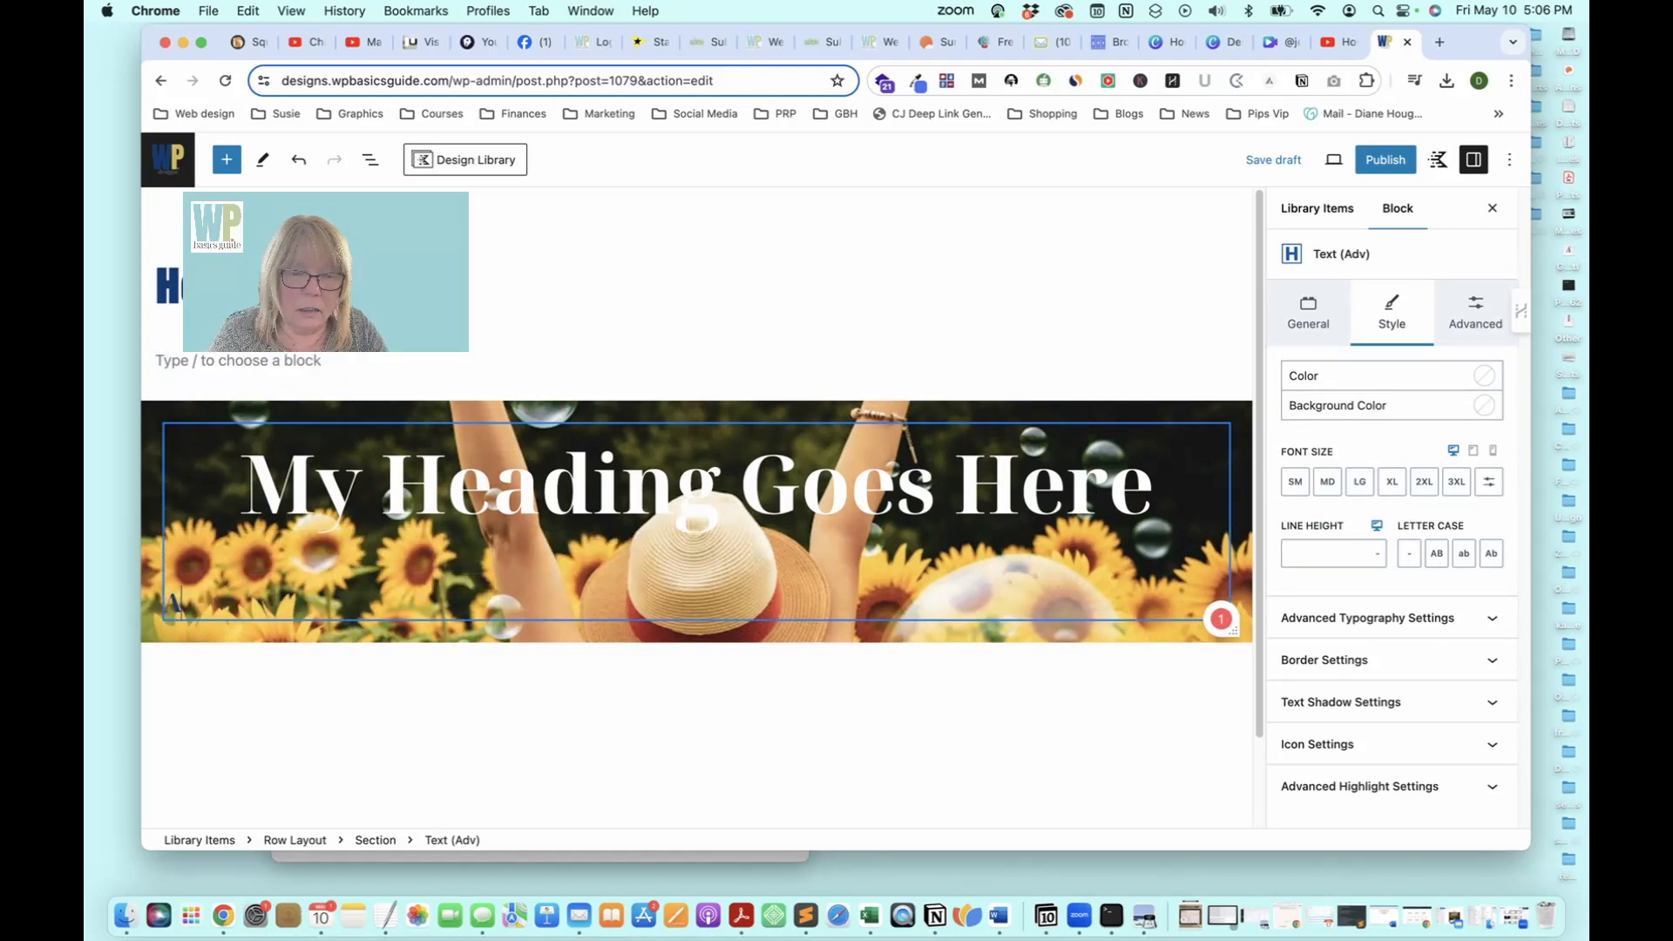
text(dd my su)
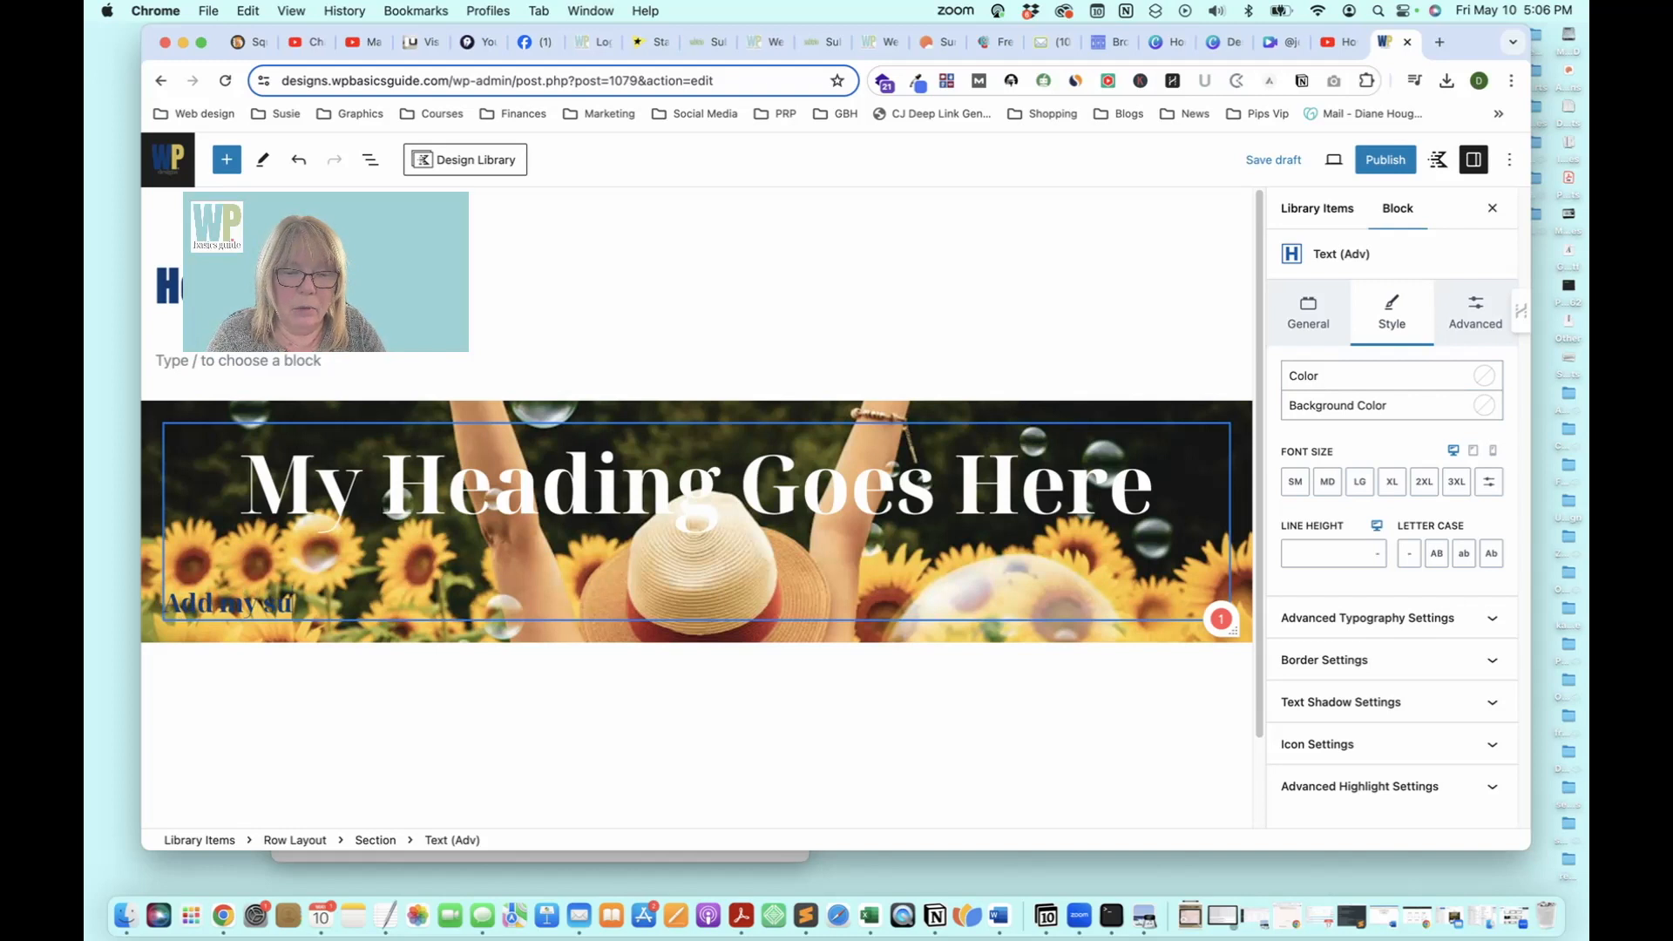
text(bheading here)
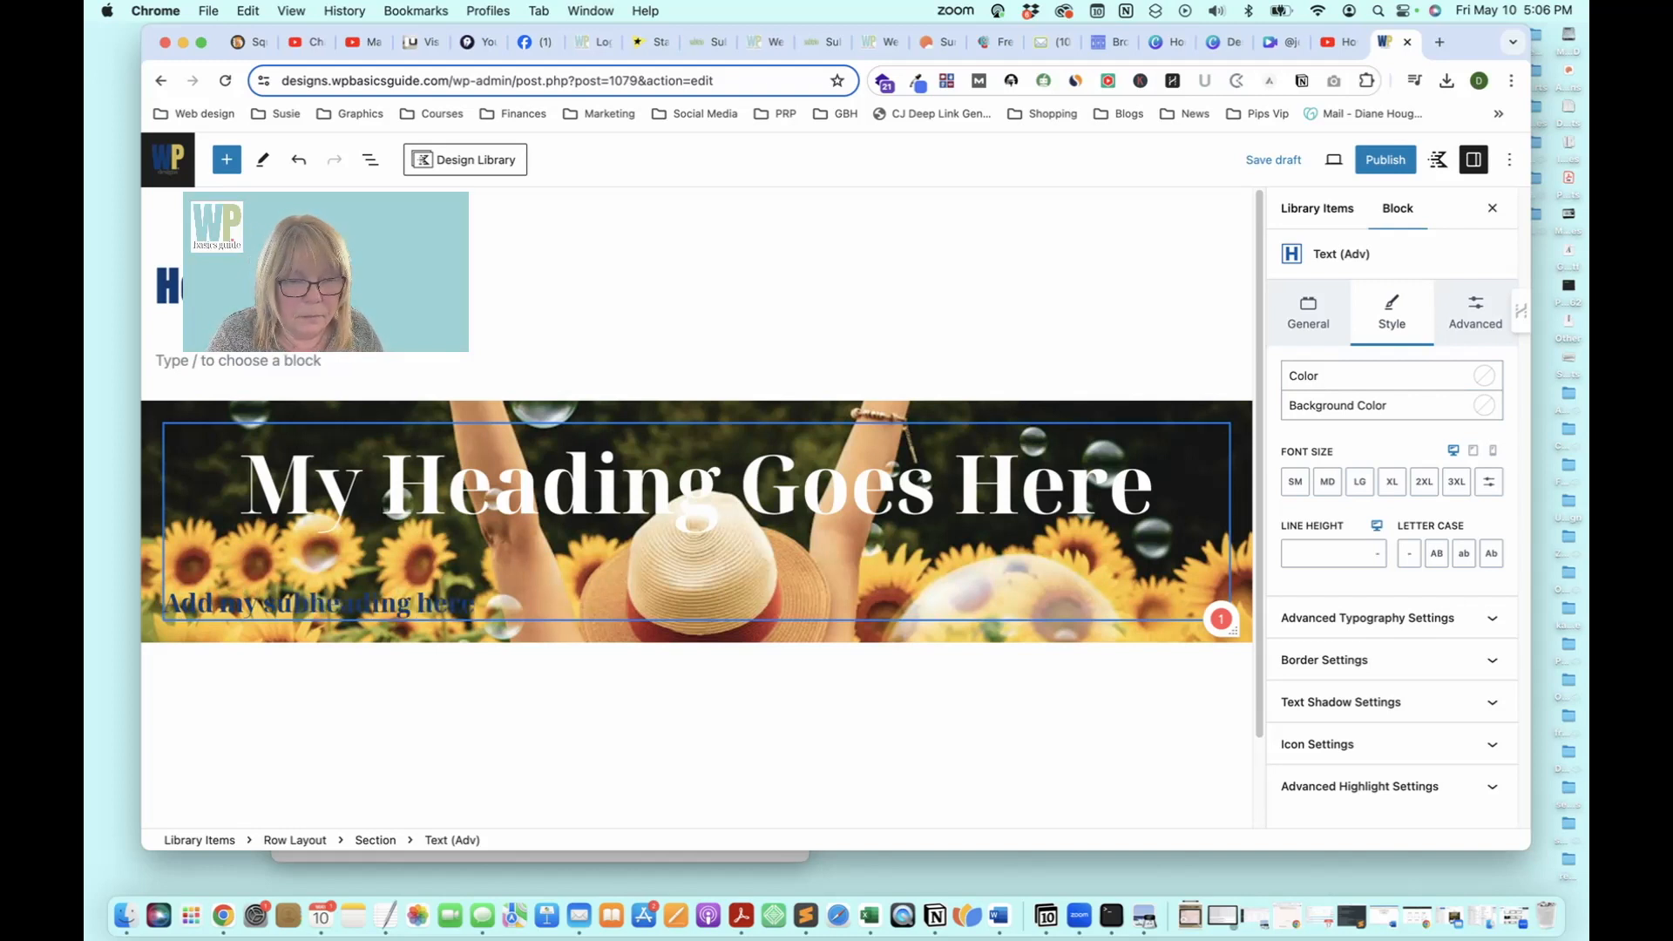
Color the subheading text white (FFFFFF) and center it within the row
triple_click(334, 607)
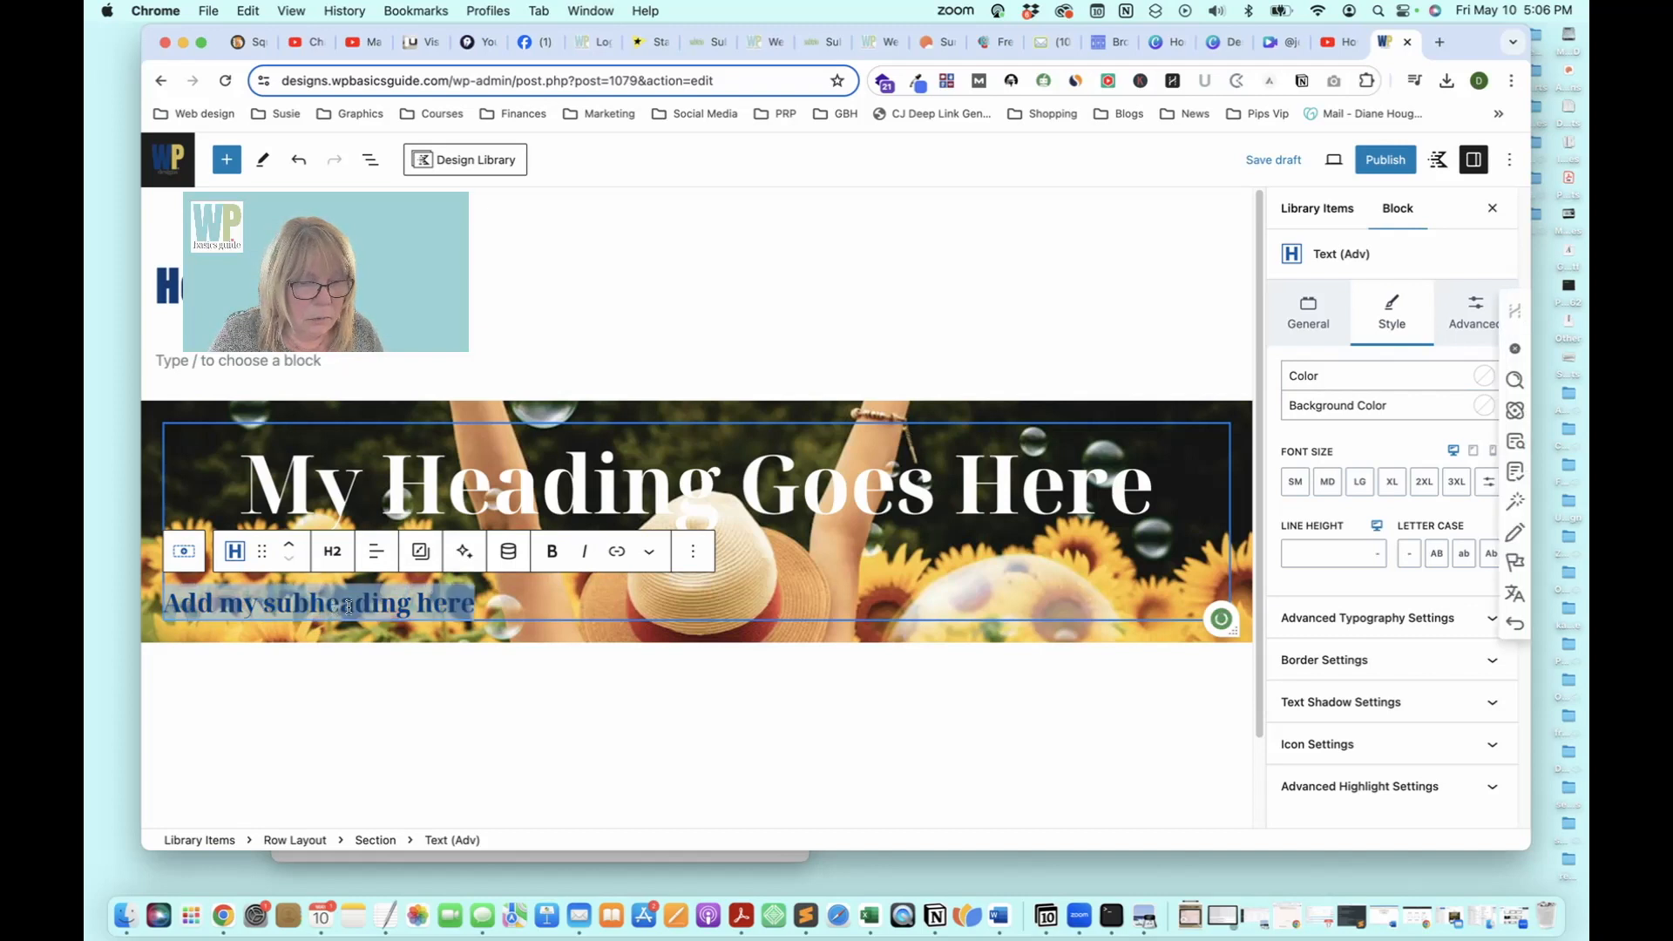
click(1478, 373)
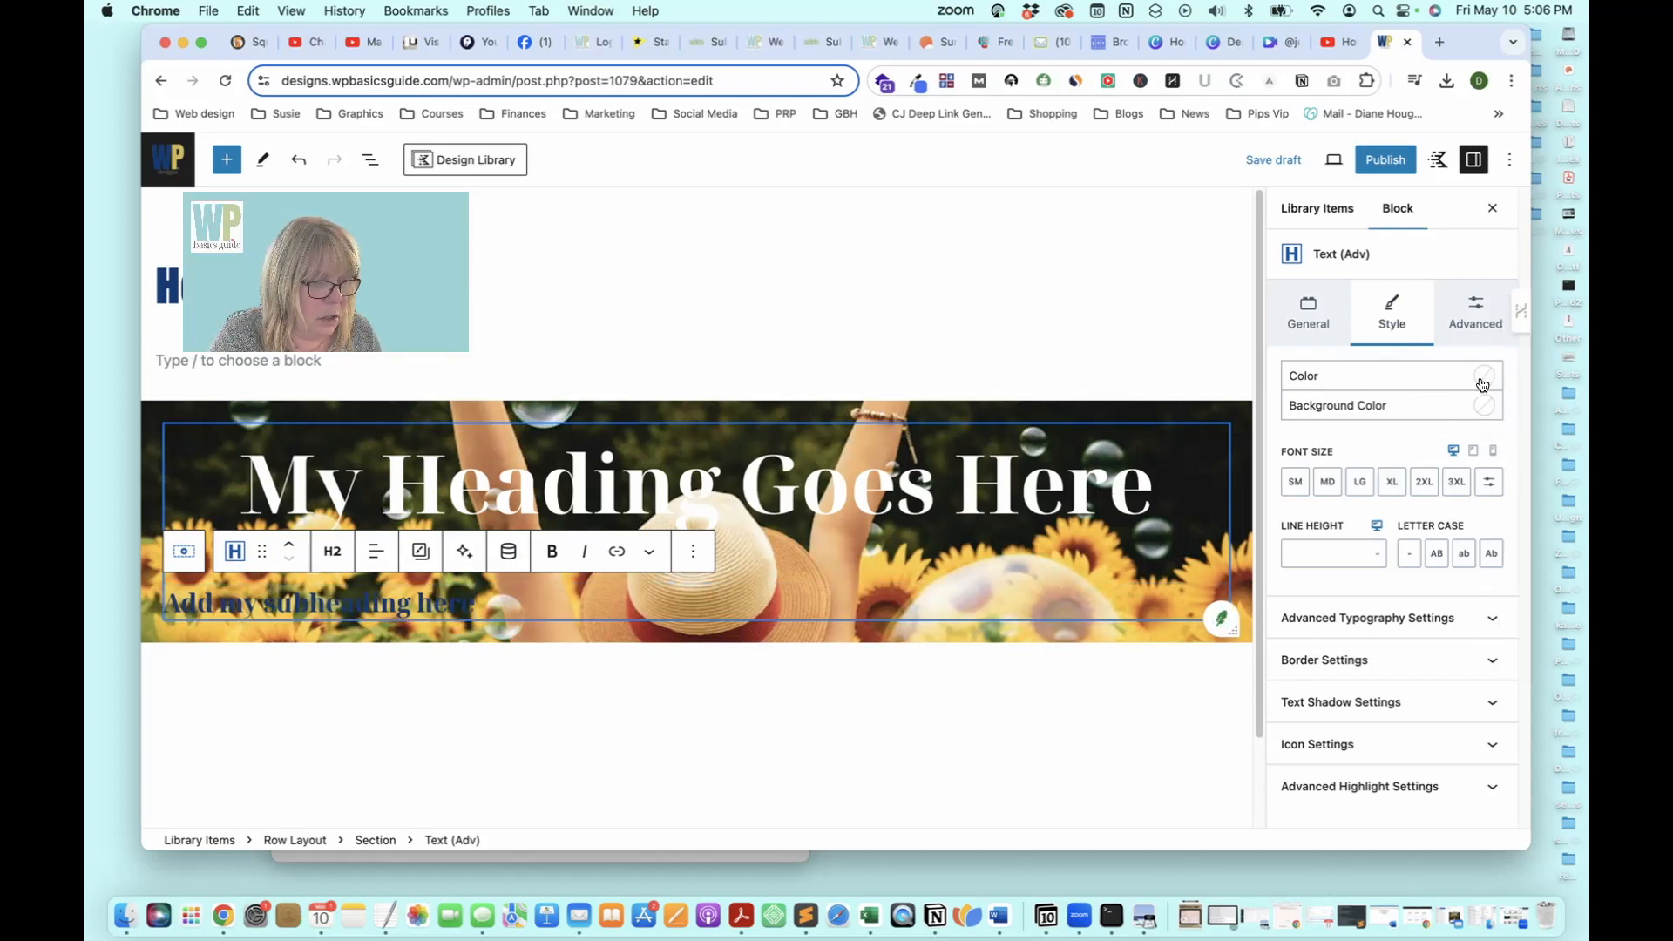
click(1482, 378)
click(1463, 654)
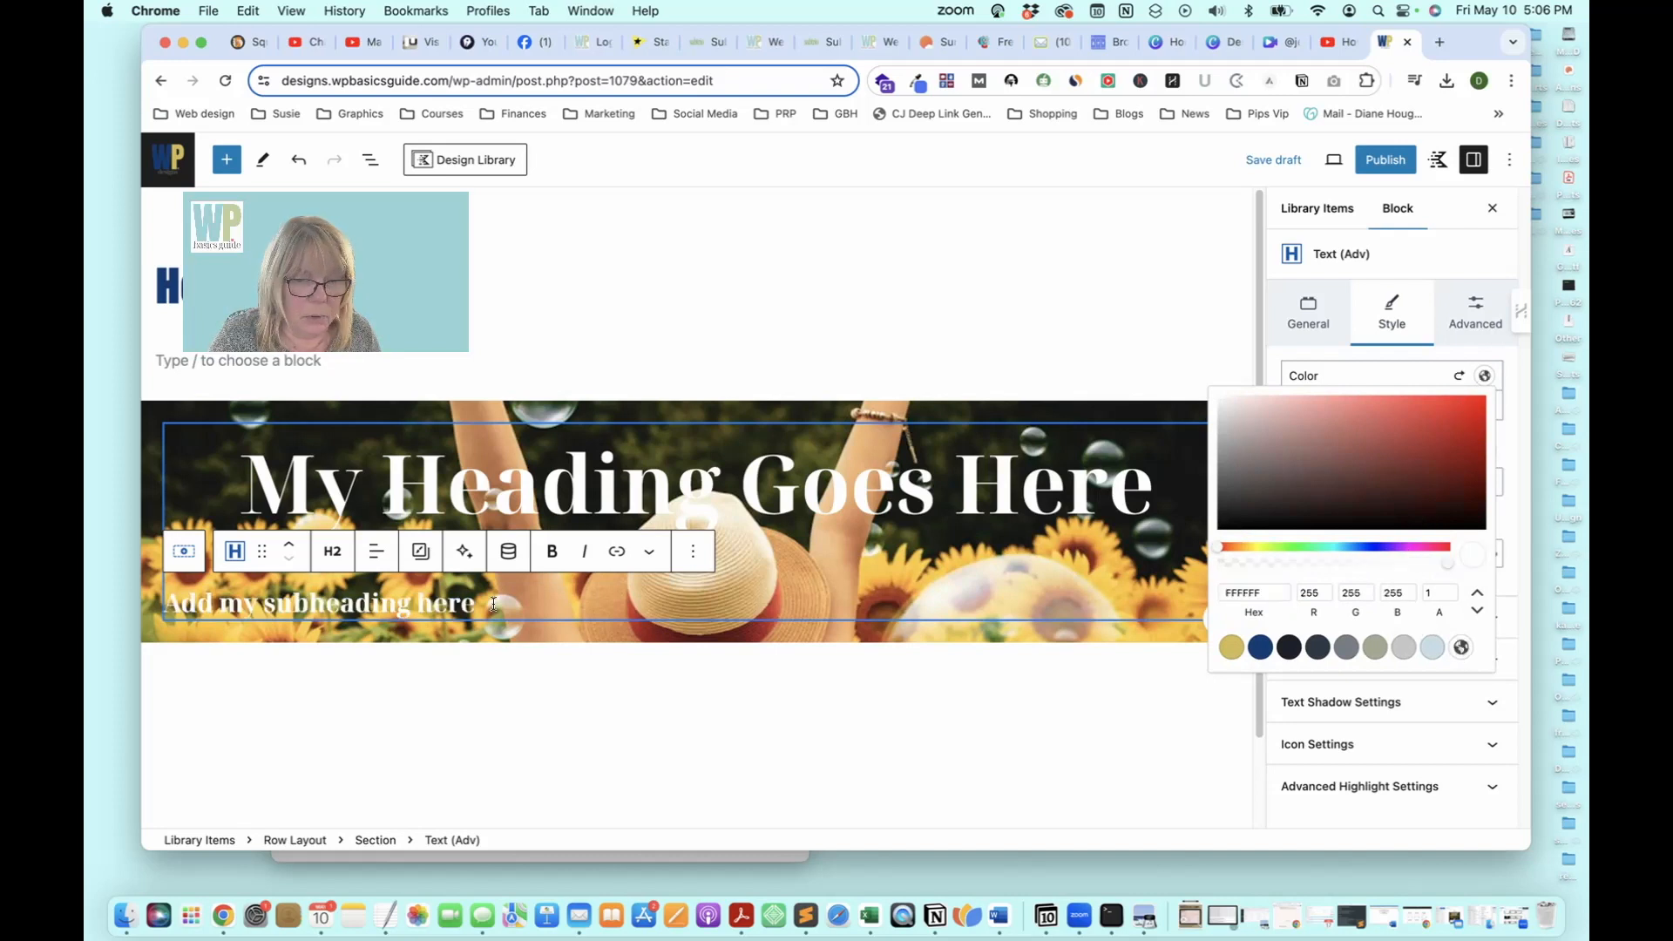
click(376, 550)
click(423, 639)
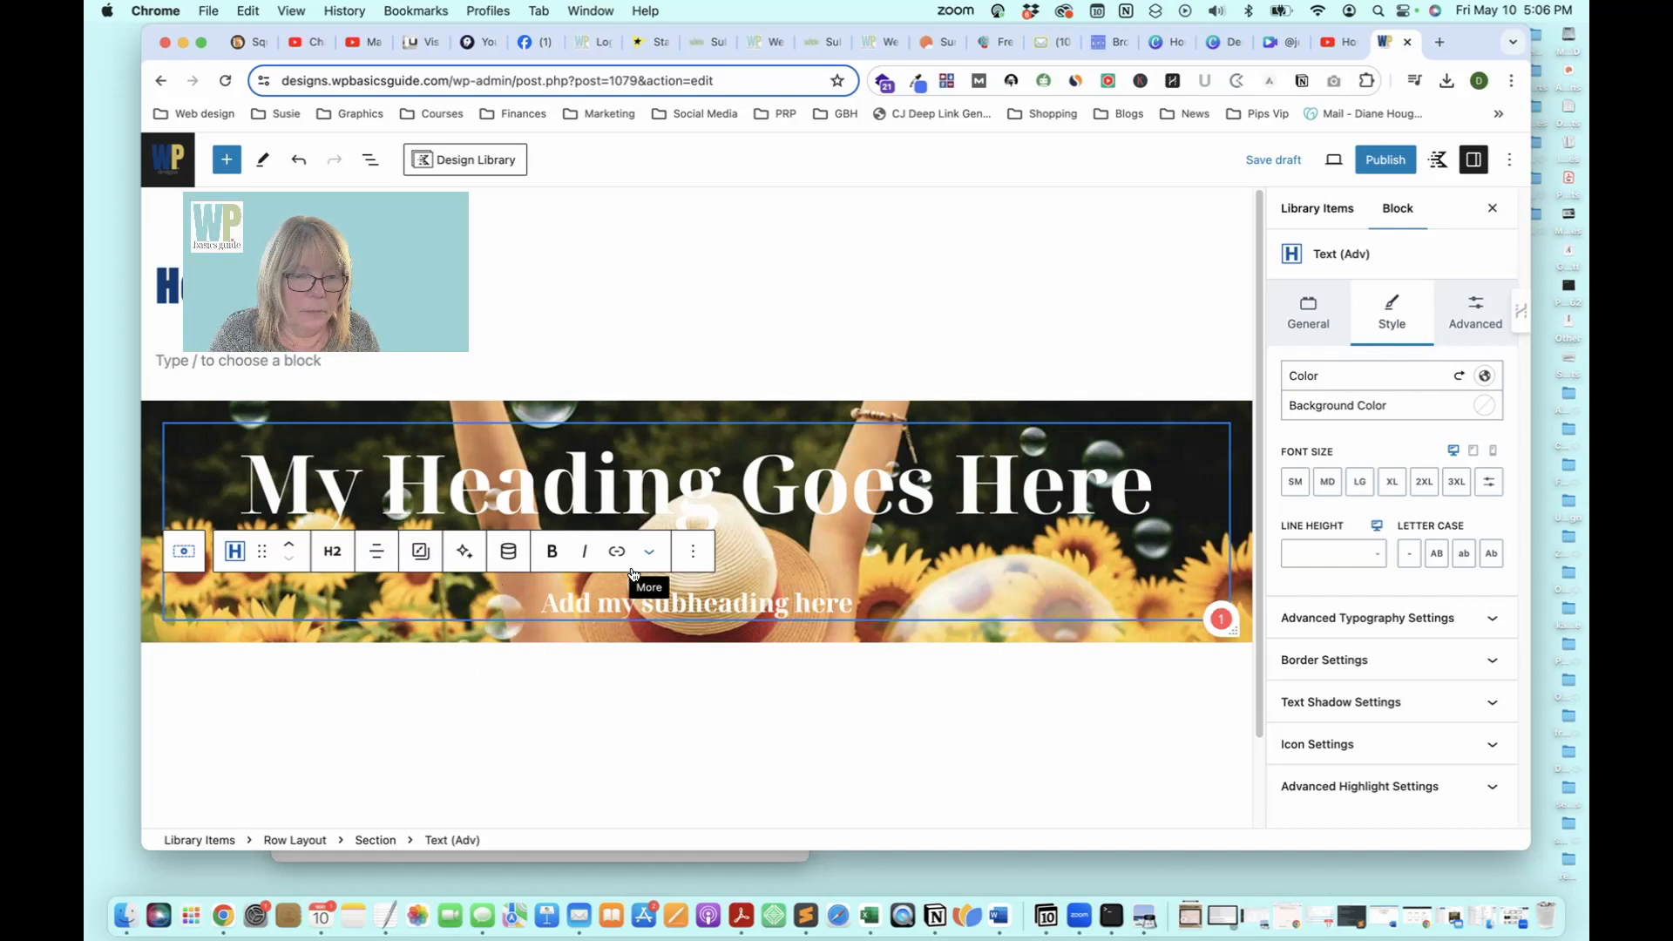
click(449, 715)
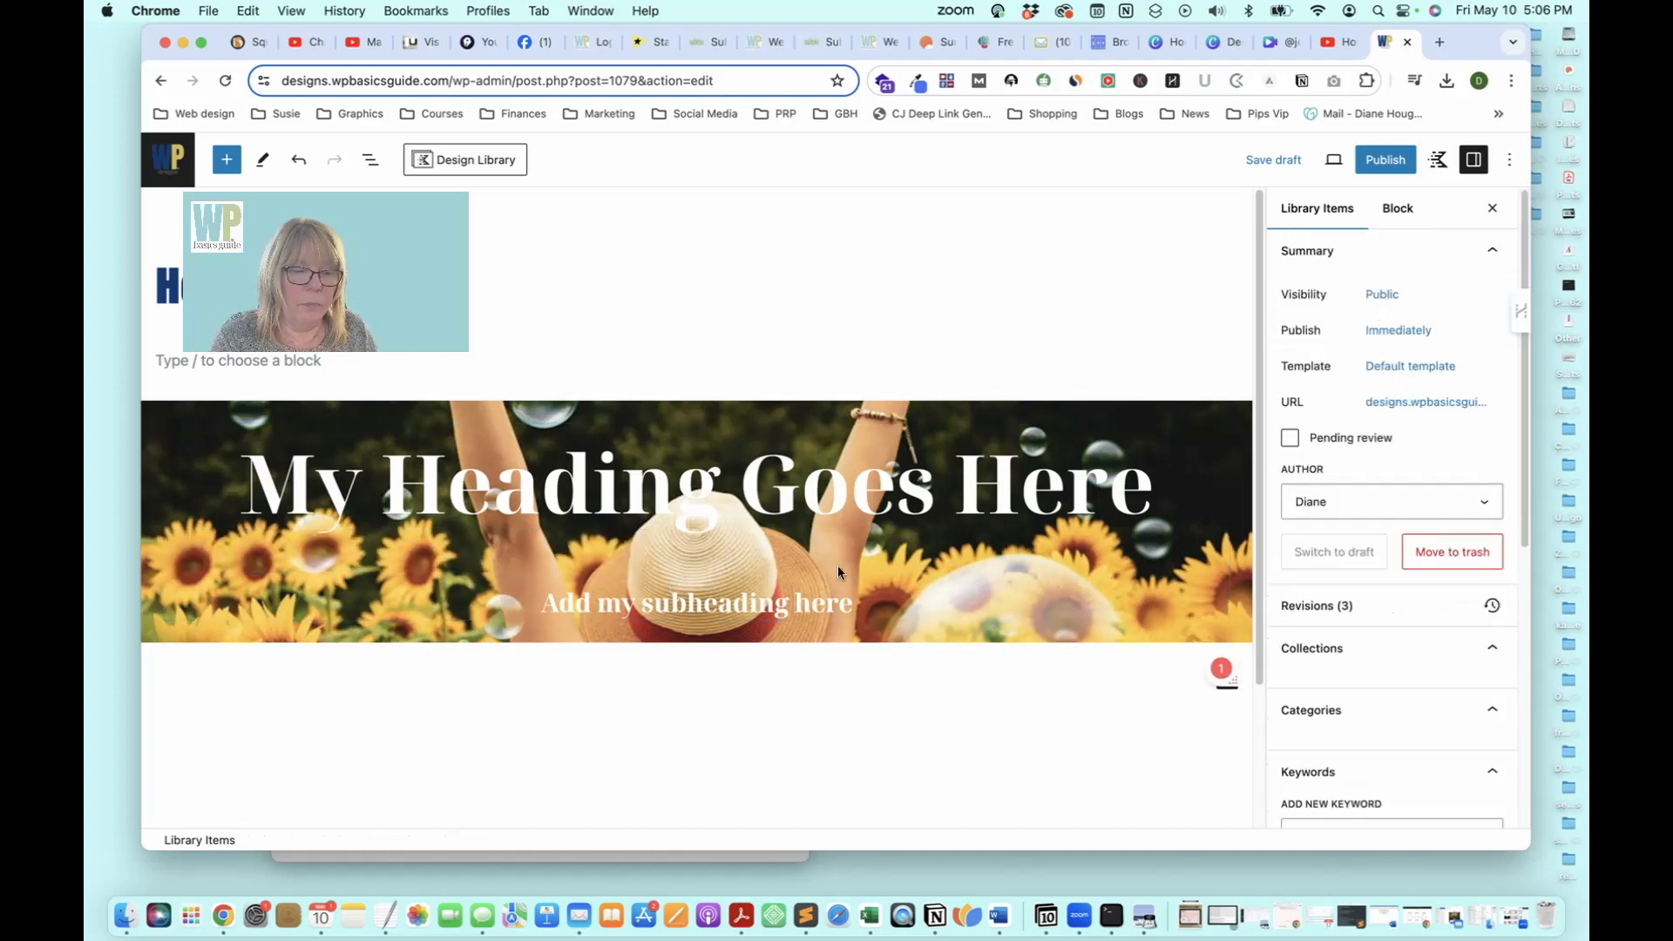
Set a custom top padding of 0 px for the subheading
click(789, 603)
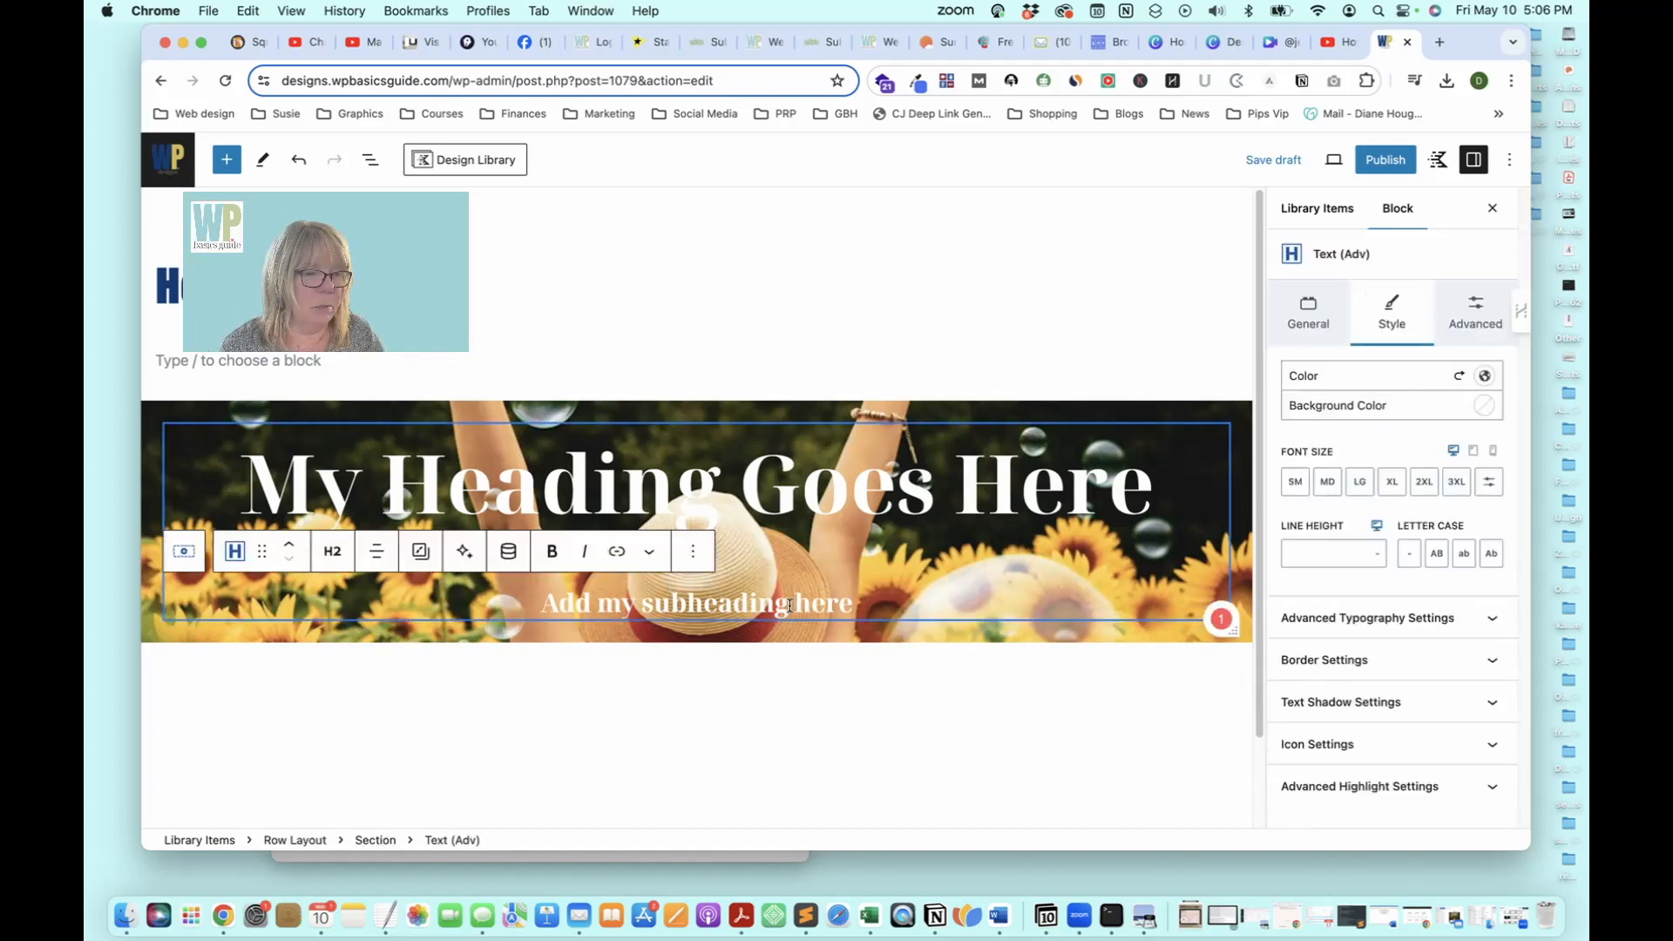
click(1475, 315)
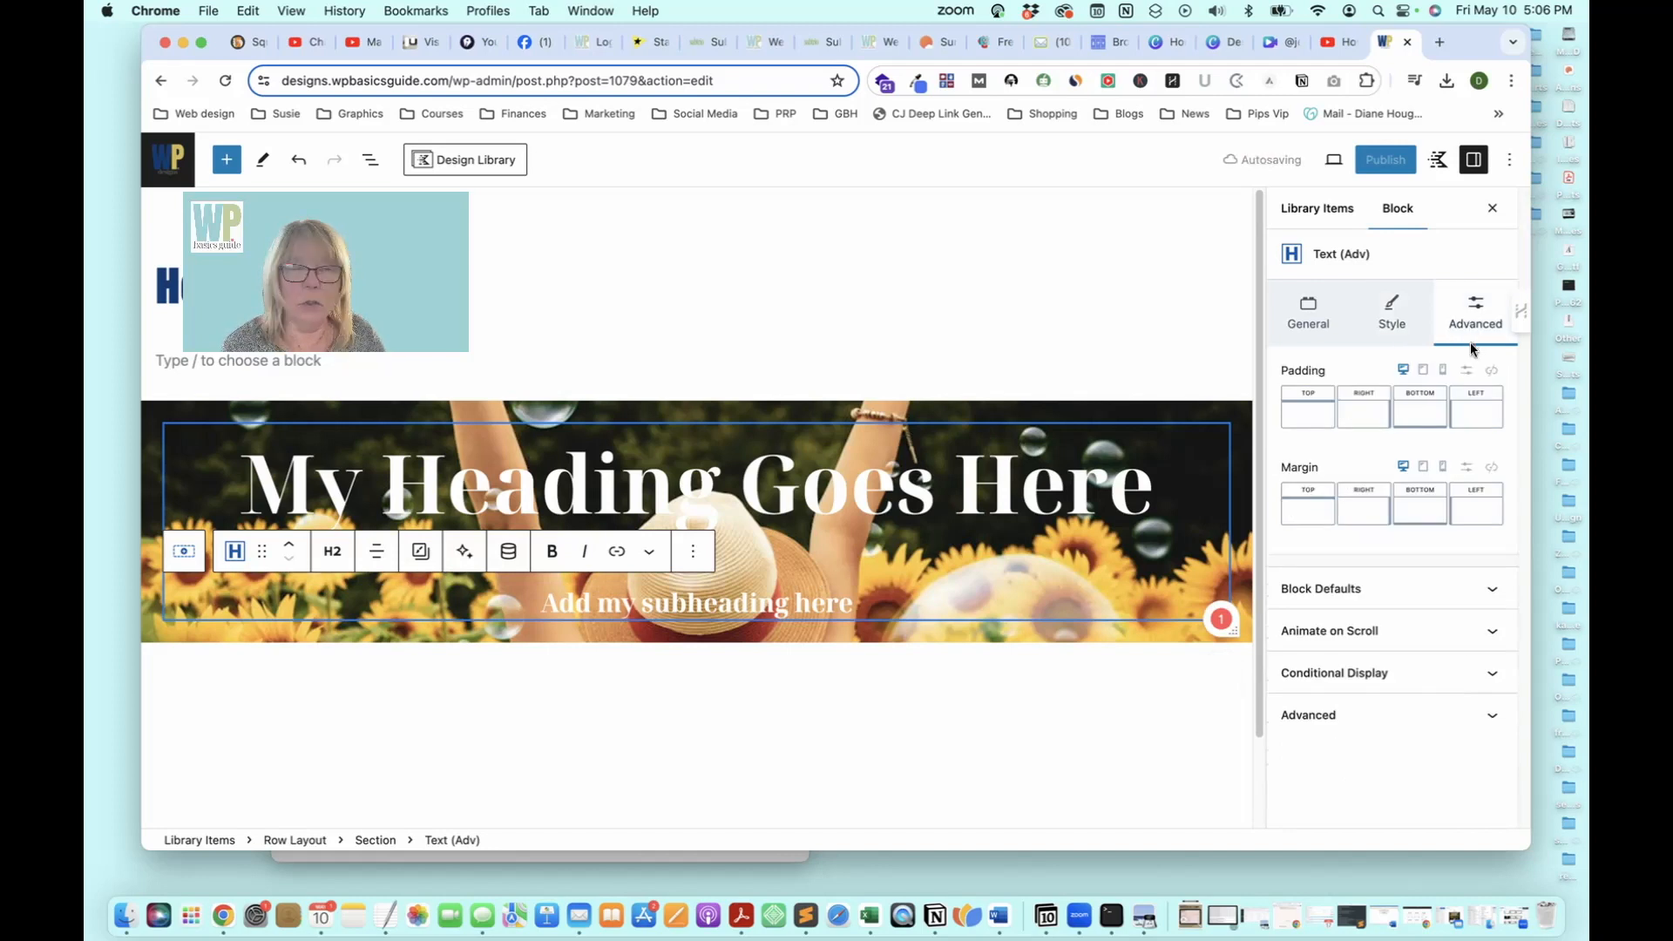
click(1467, 371)
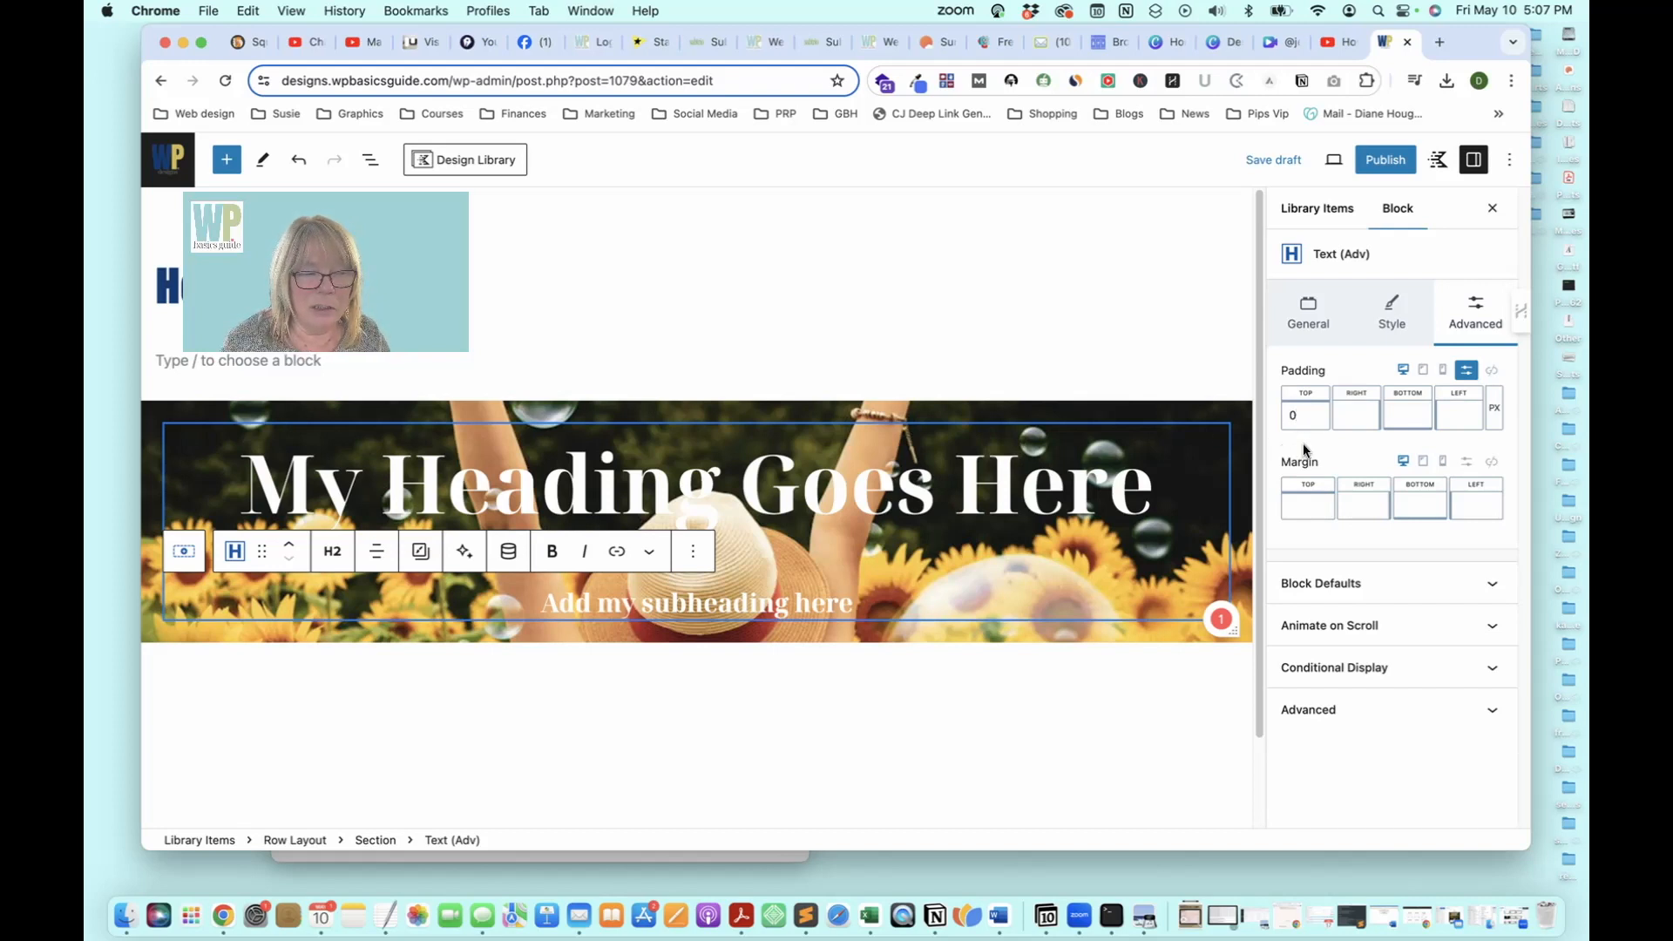
Set the main heading's bottom padding and bottom margin to 0 px
click(832, 485)
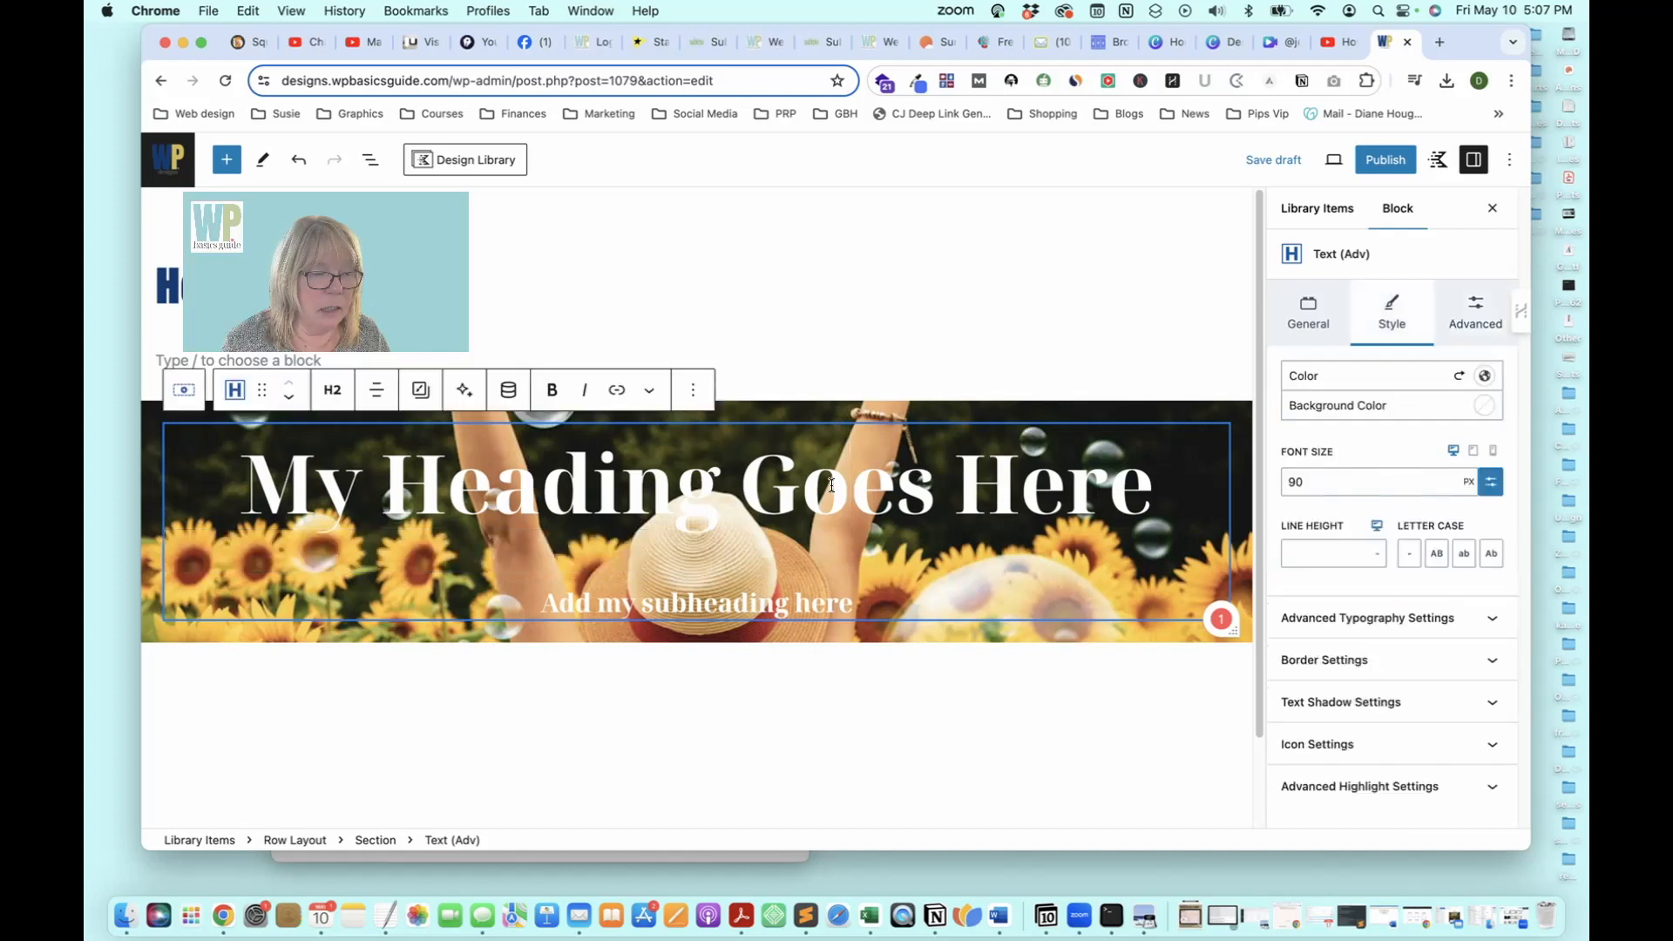
click(1467, 322)
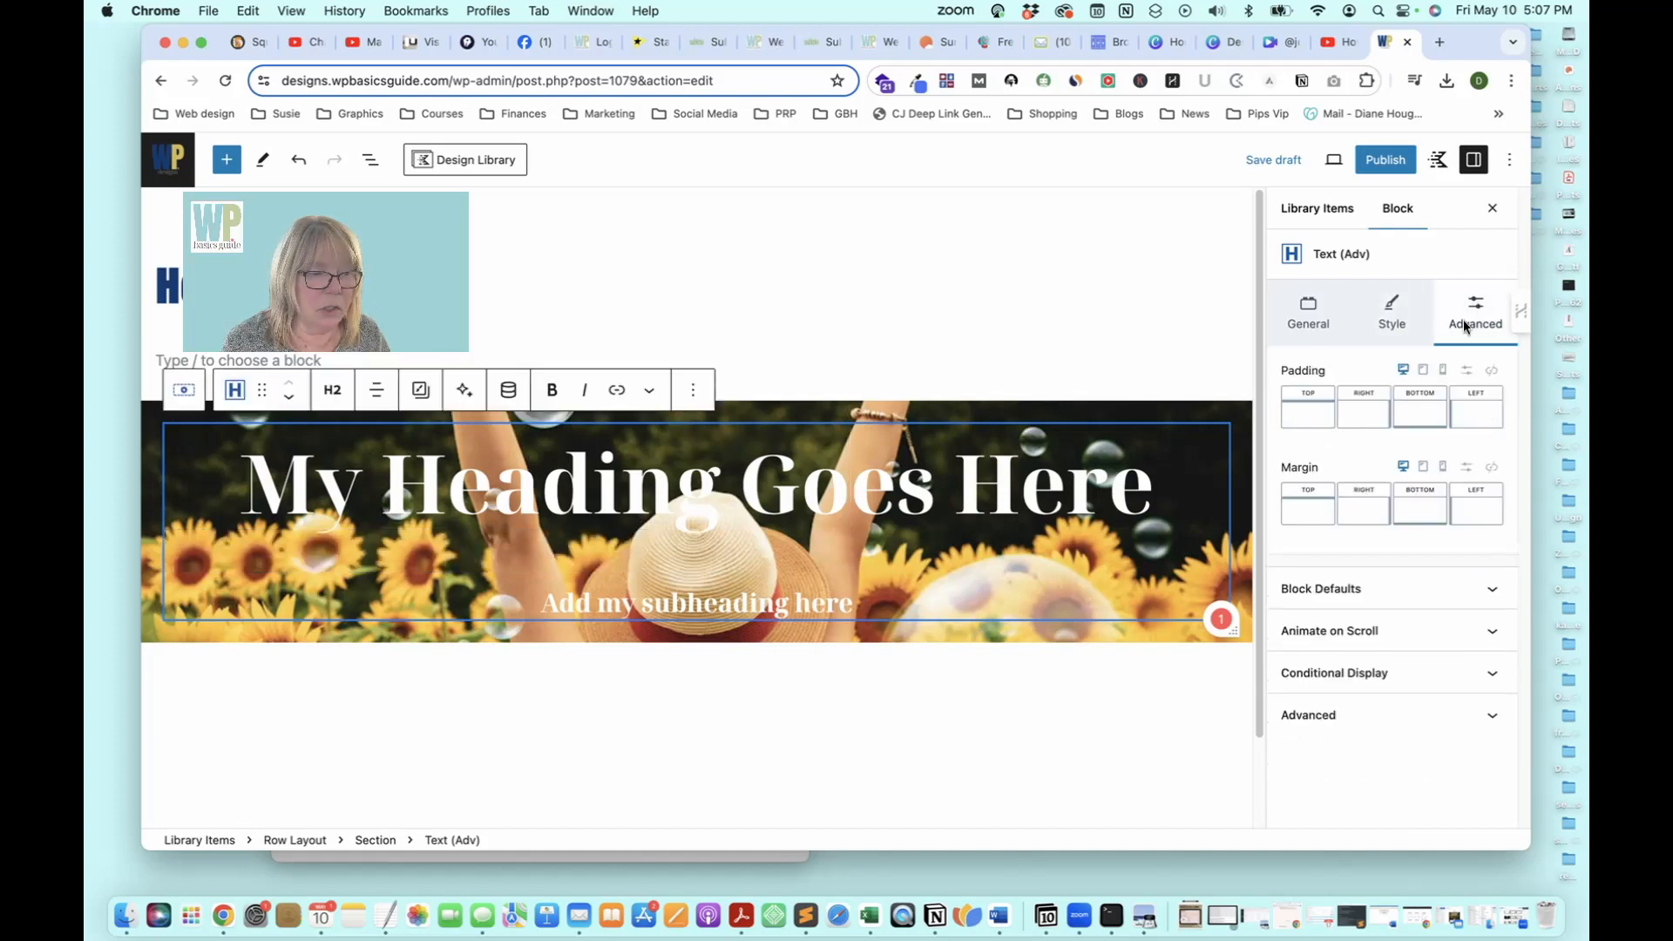
click(1427, 422)
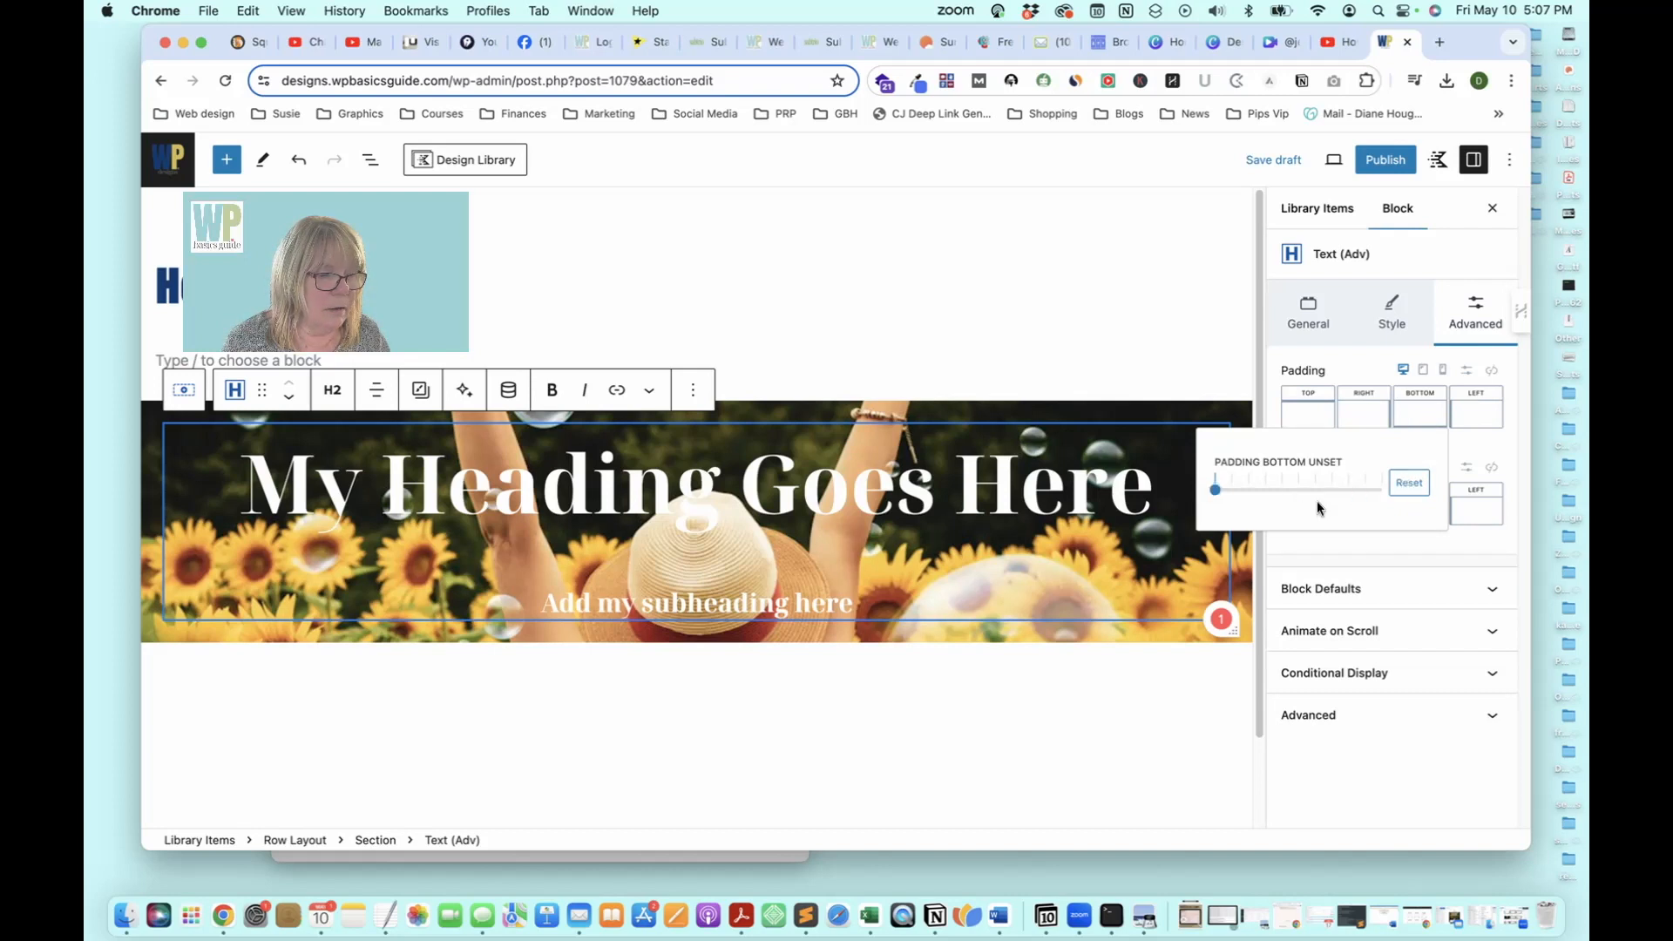
click(1469, 376)
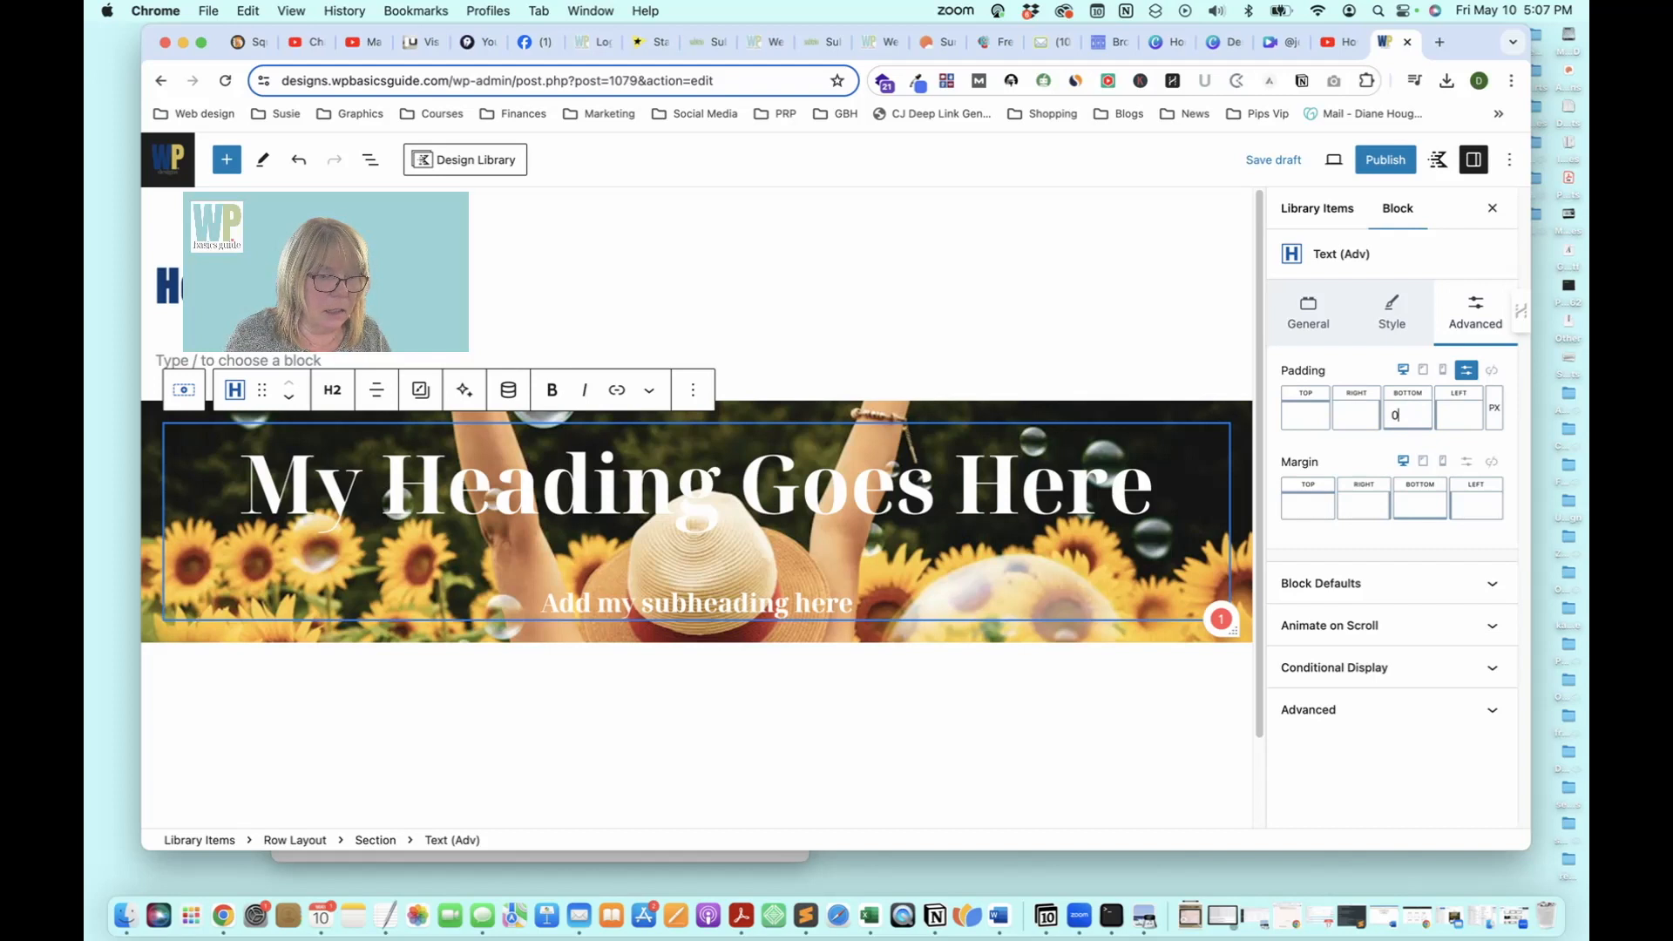
click(1468, 461)
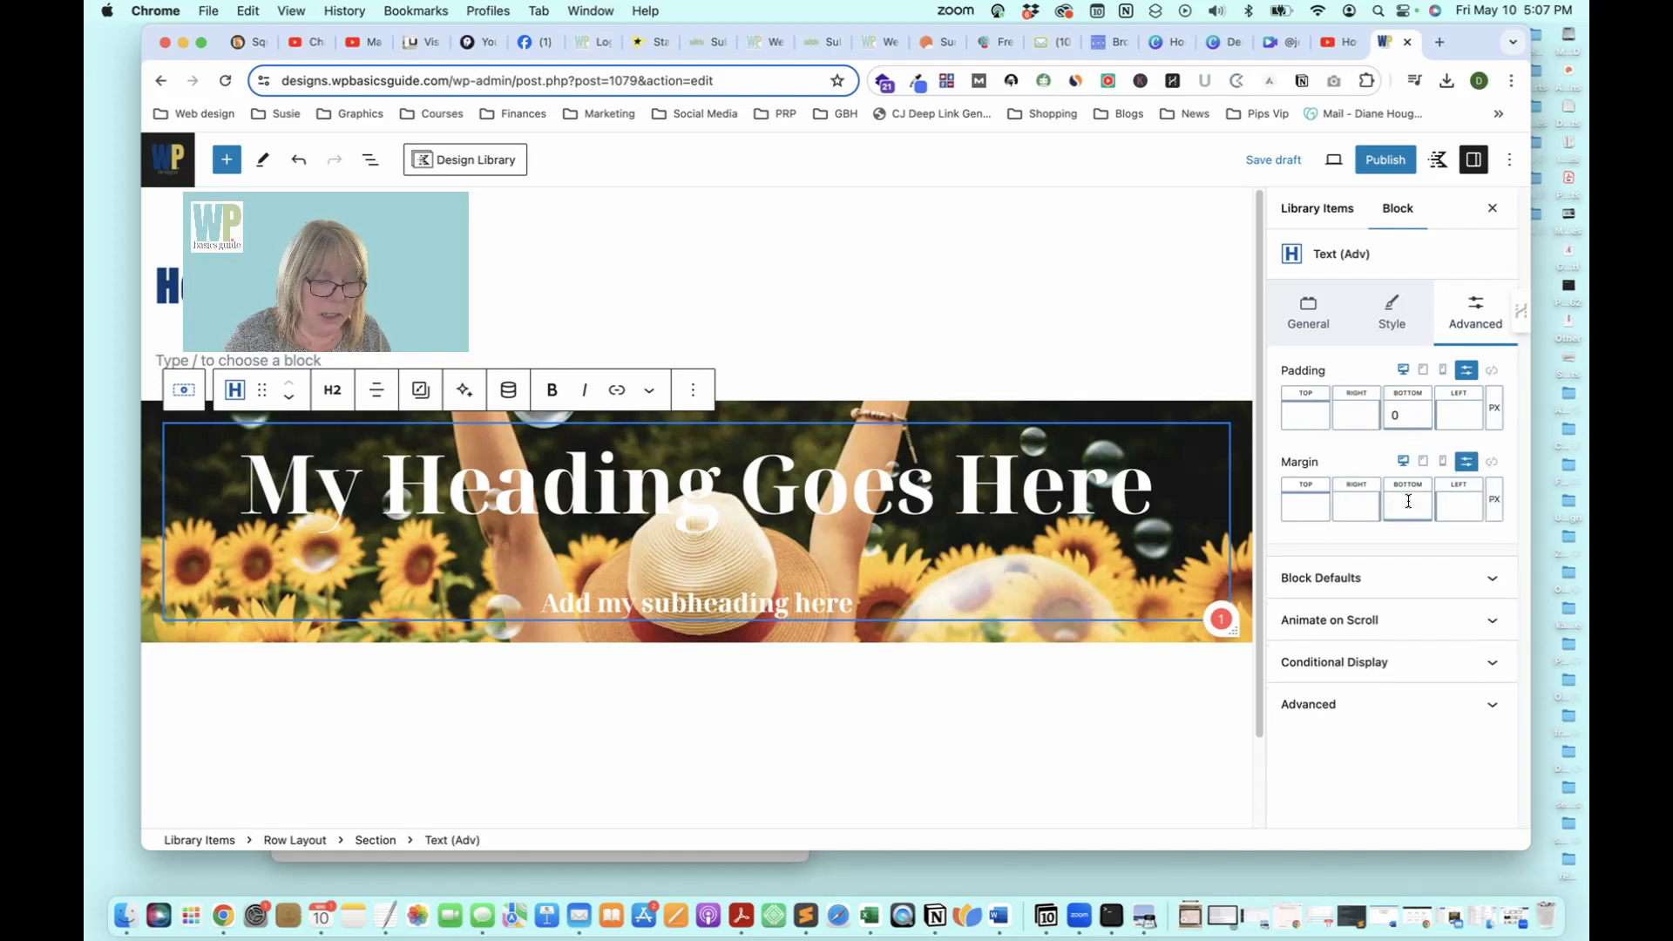
text(0)
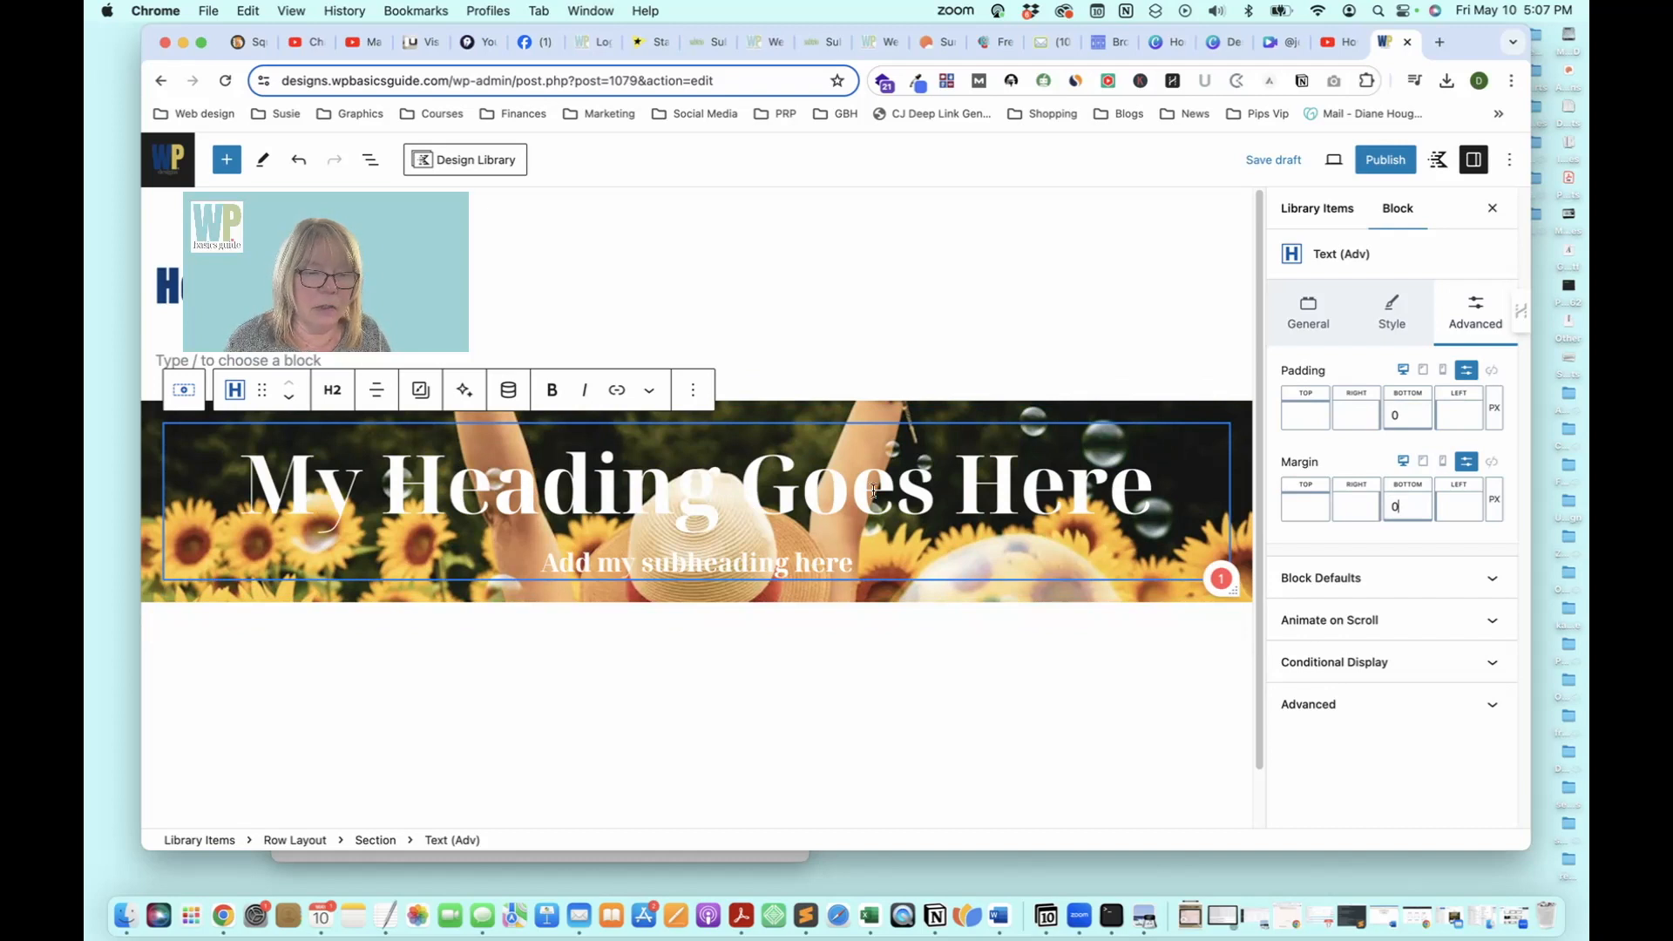
Set a custom font size of 45 px for the subheading
click(712, 563)
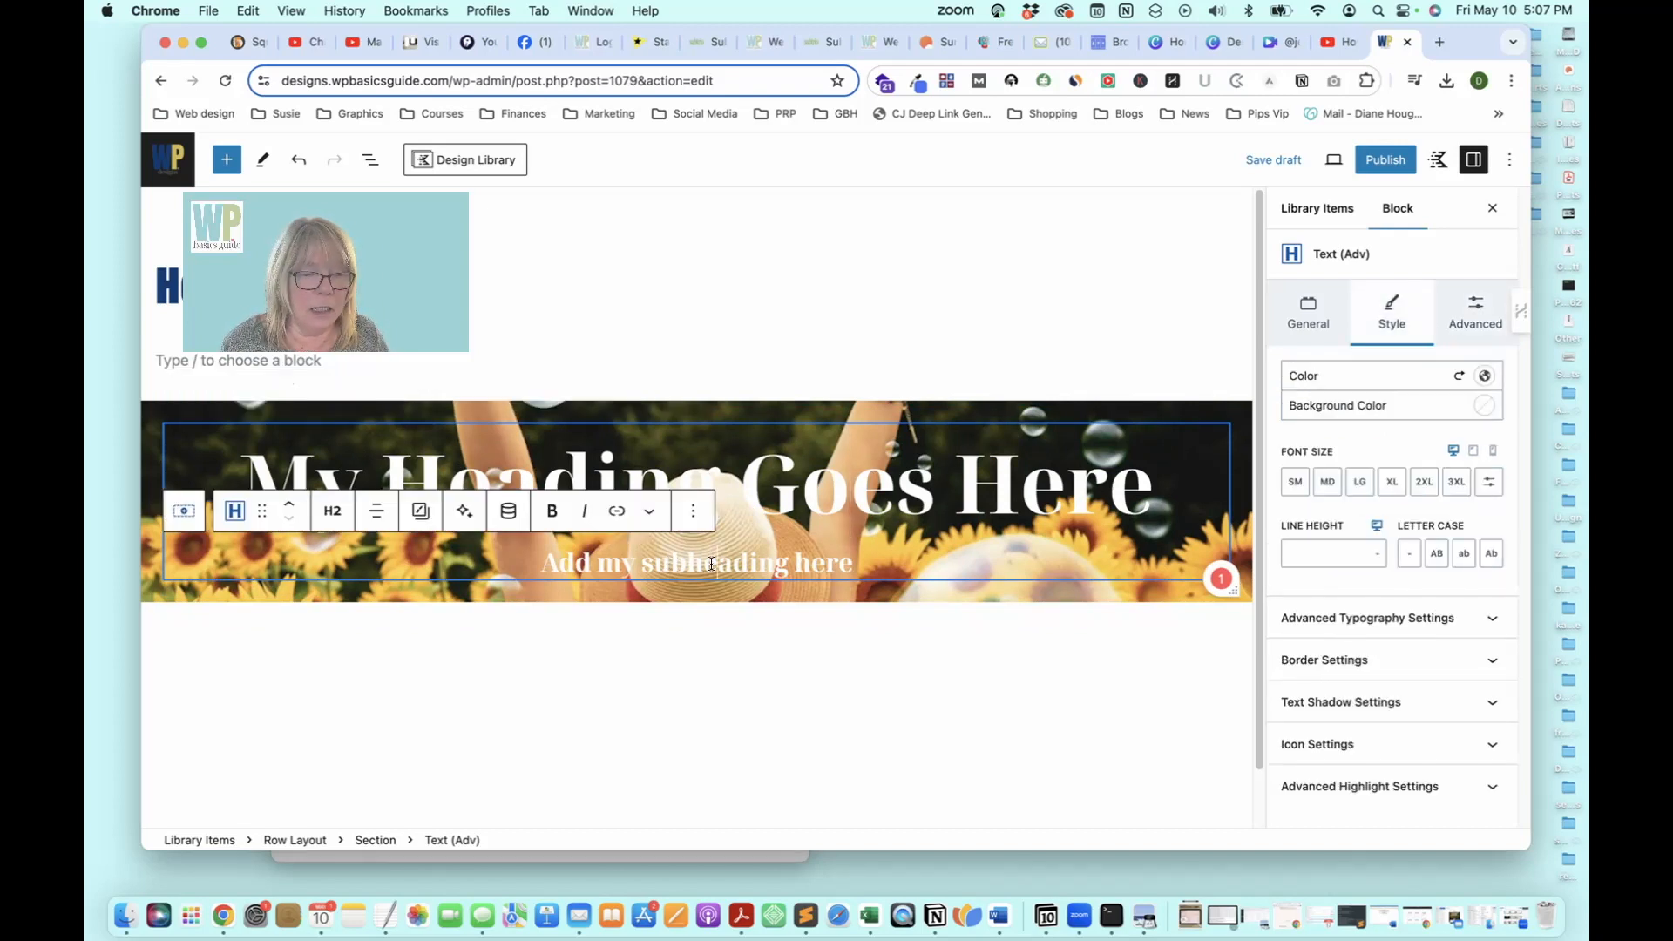
triple_click(711, 563)
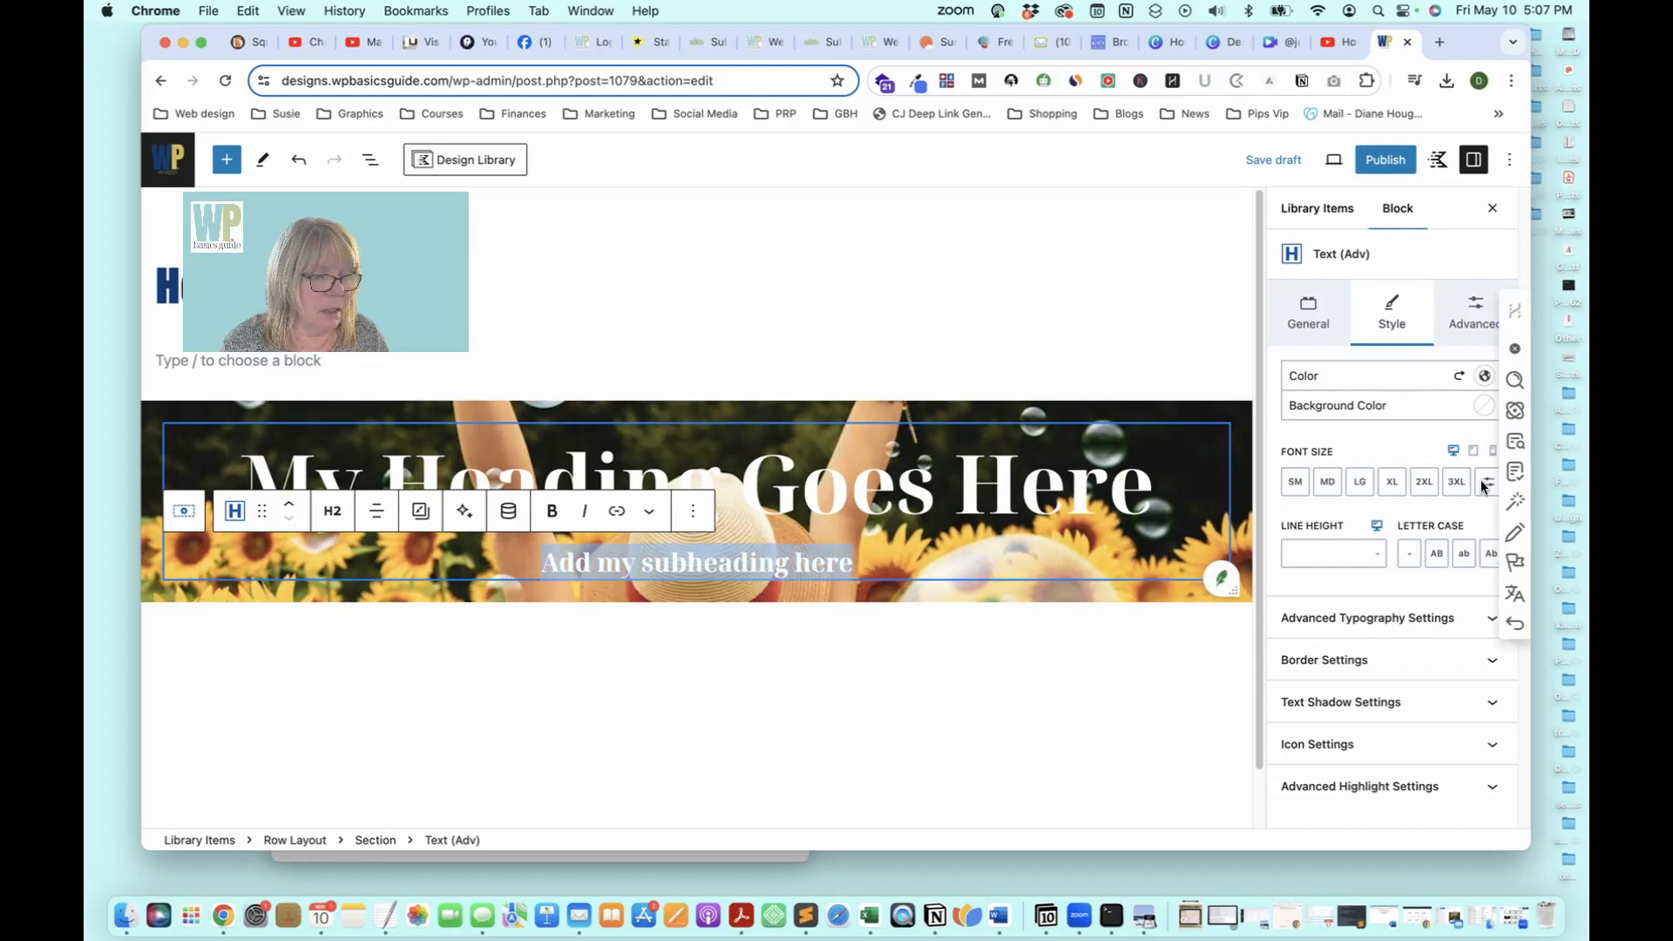
click(1515, 351)
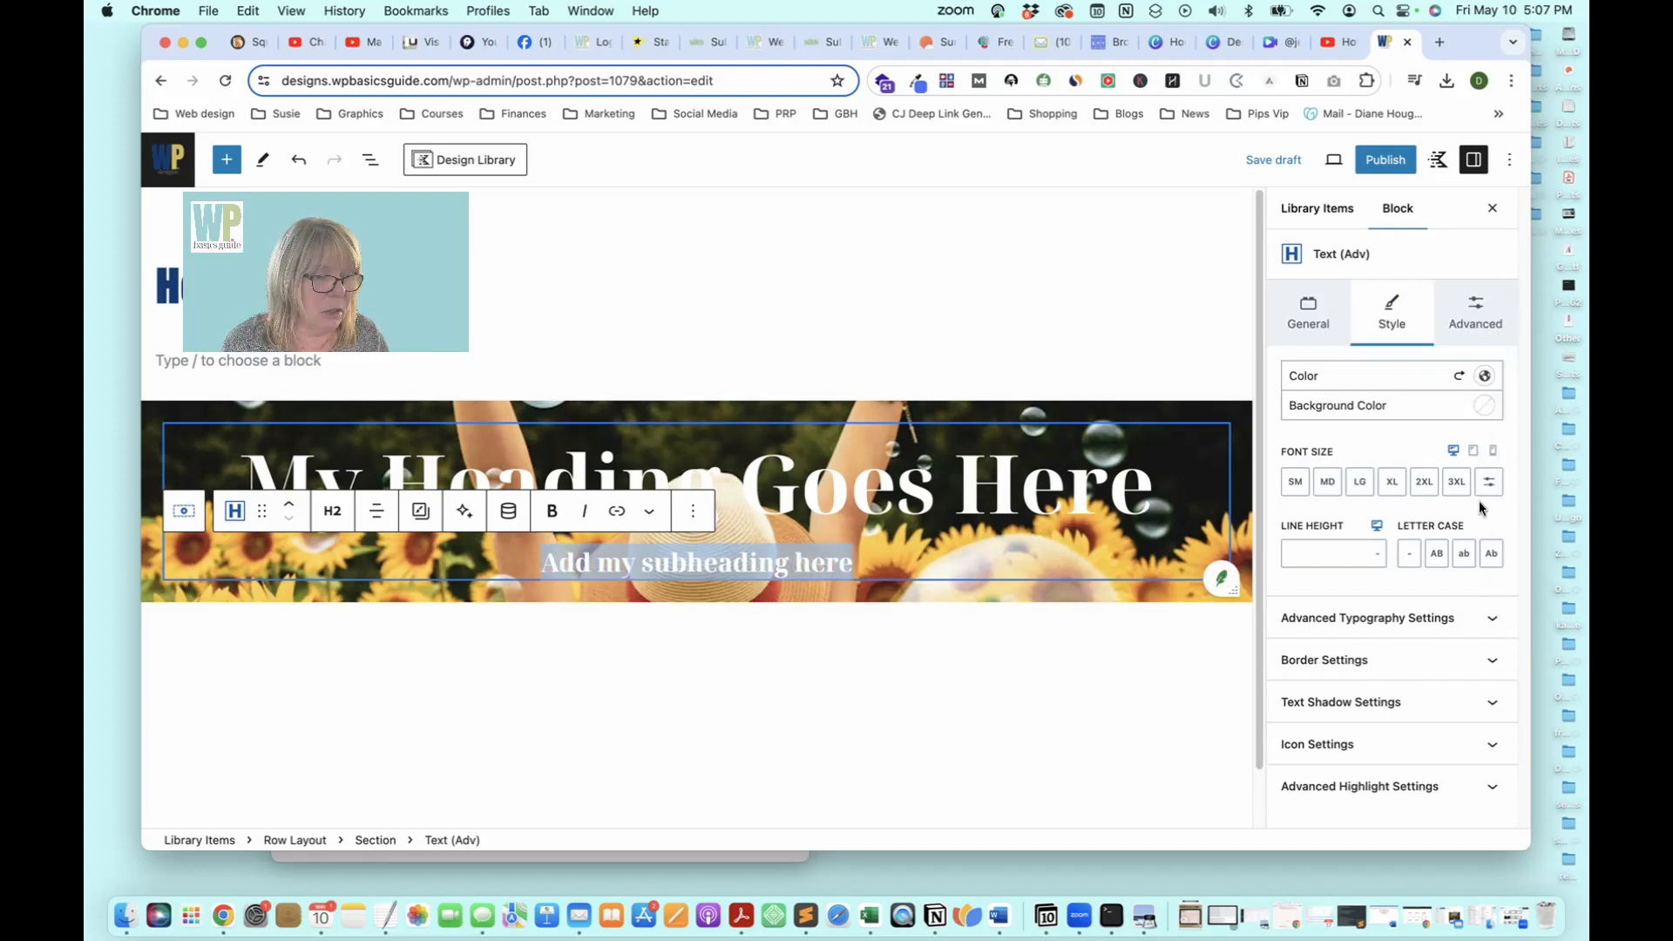
click(1491, 478)
click(1445, 480)
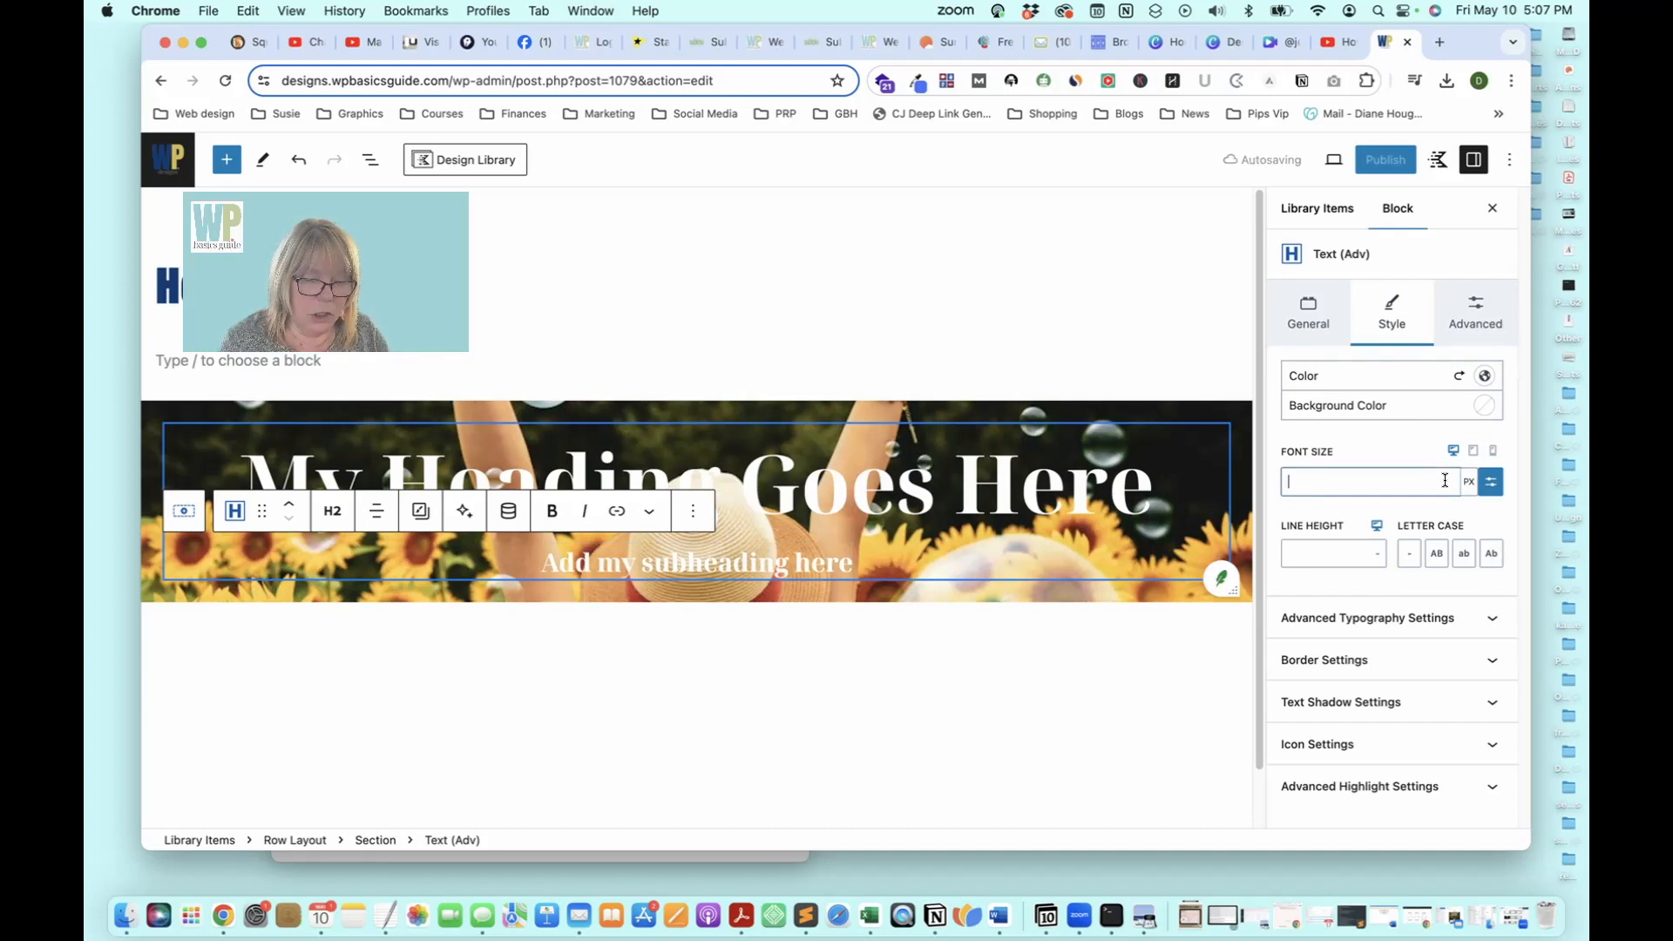
text(45)
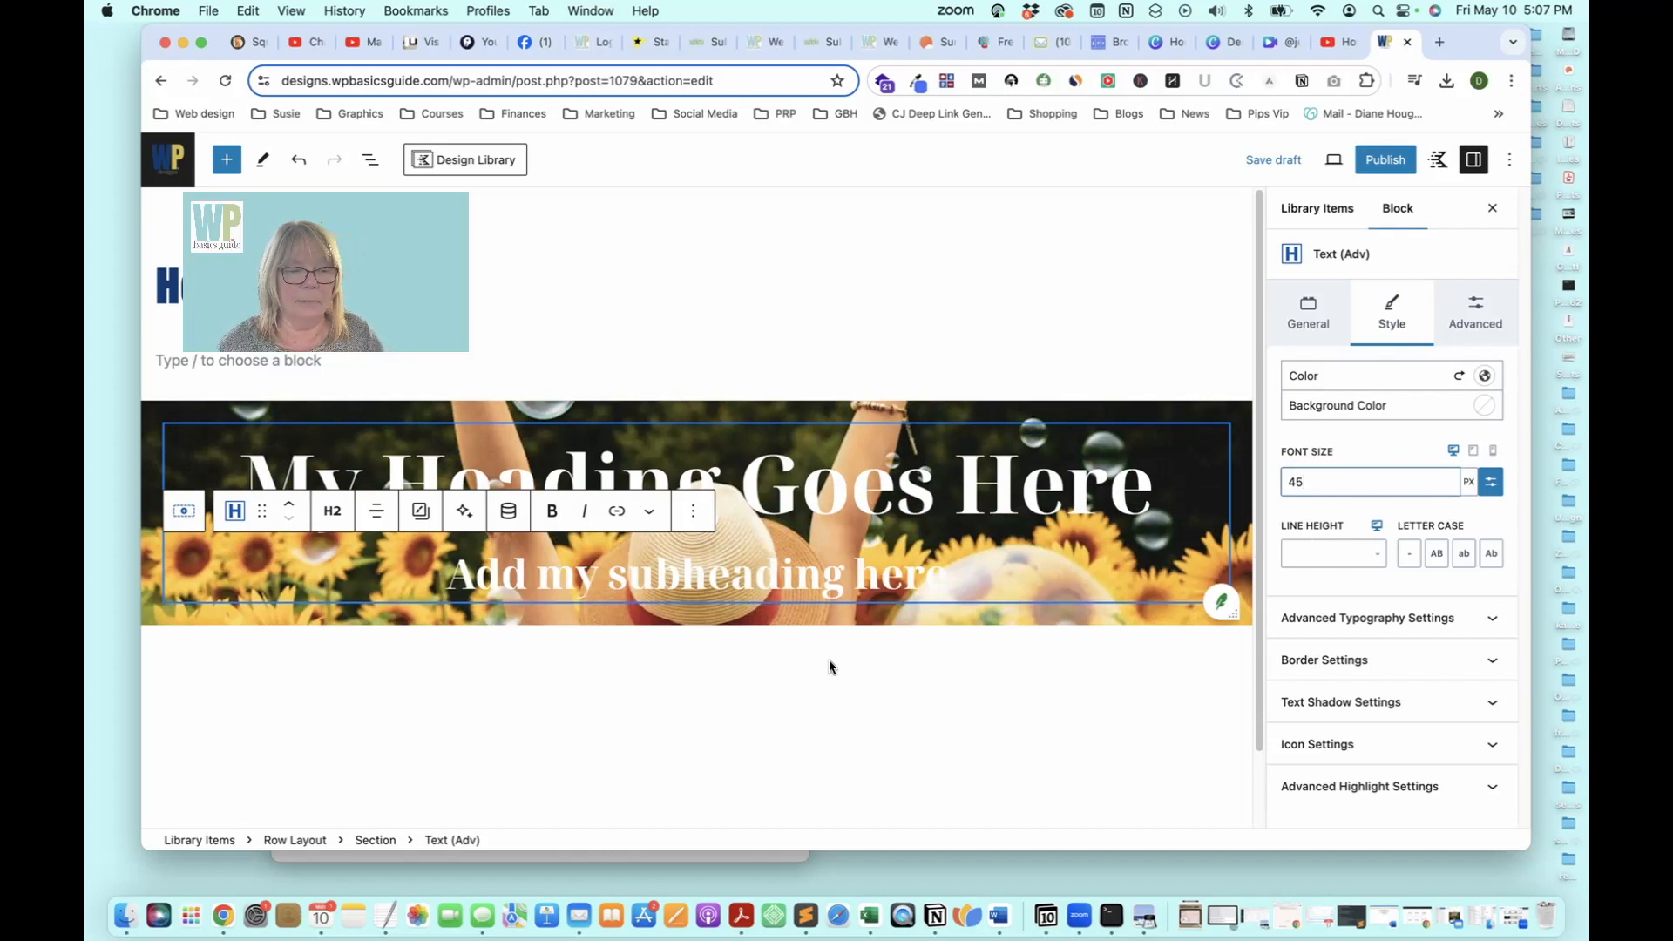
Insert a Buttons (Adv) block directly below the subheading in the hero section
click(966, 581)
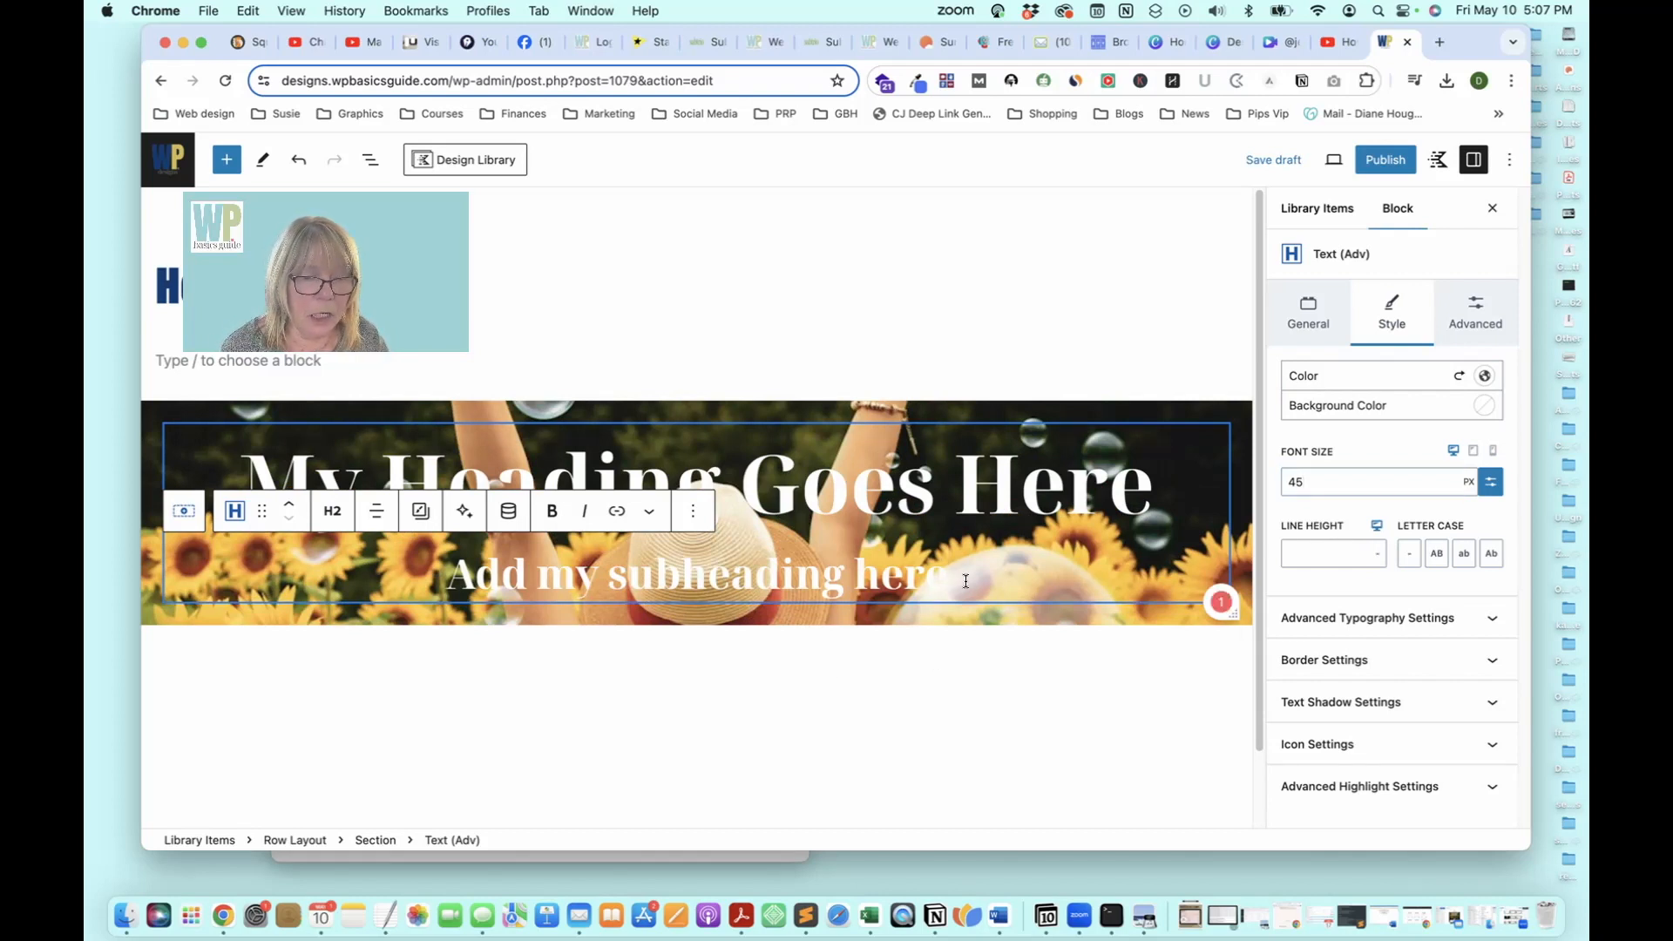
click(693, 511)
click(767, 252)
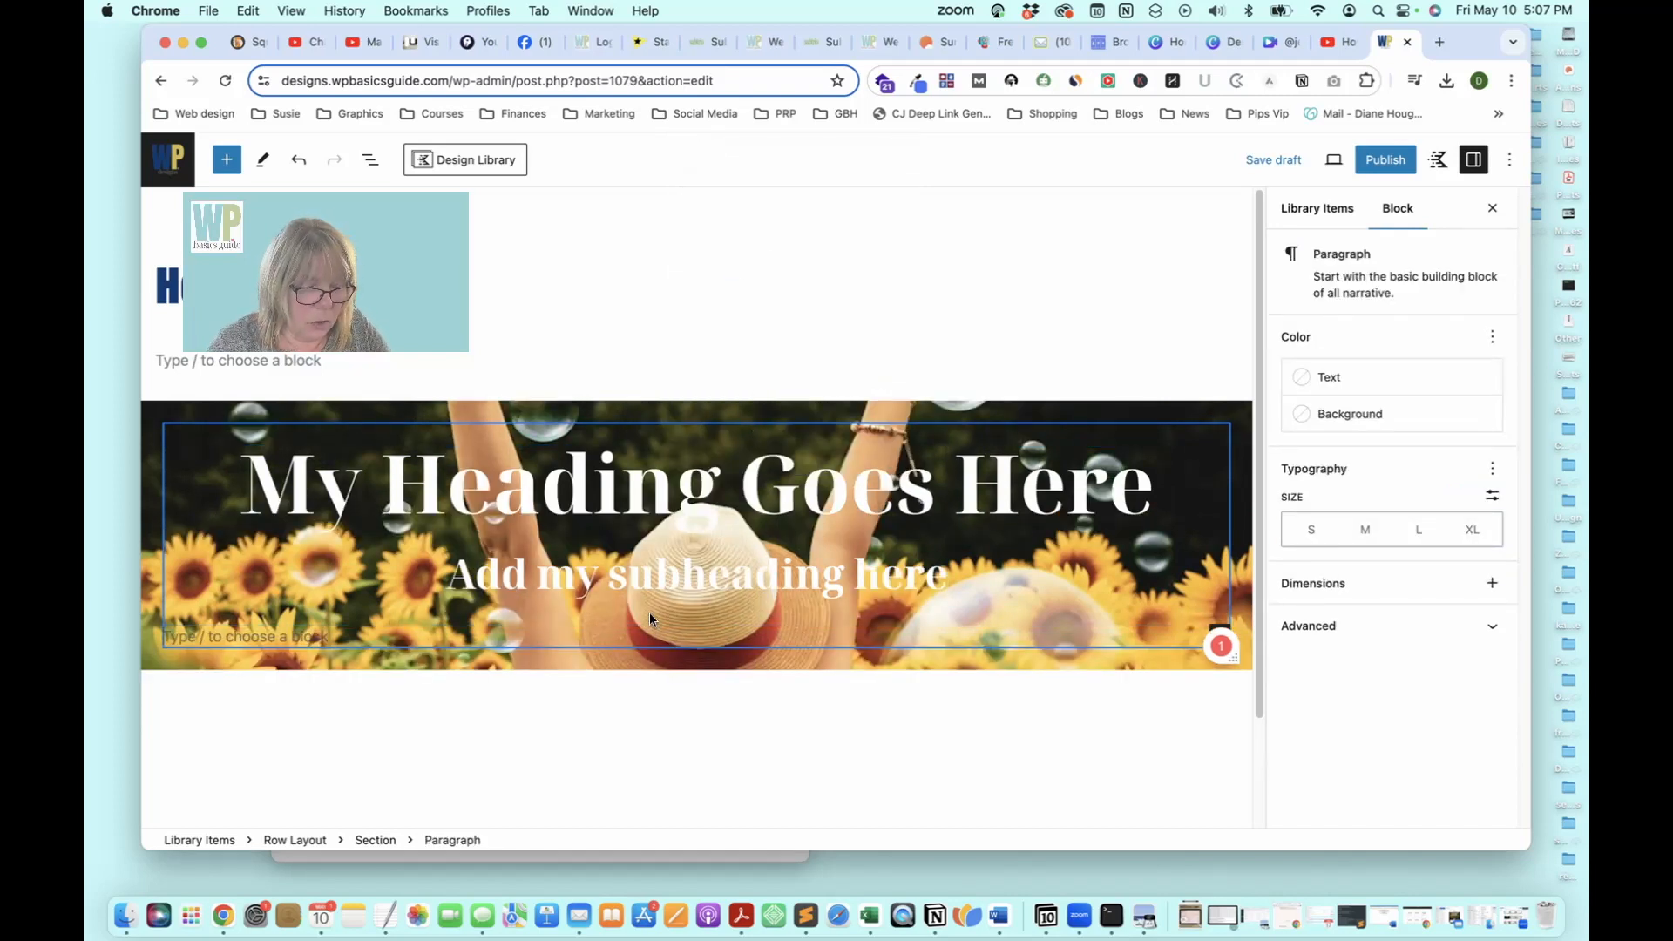
text(/b)
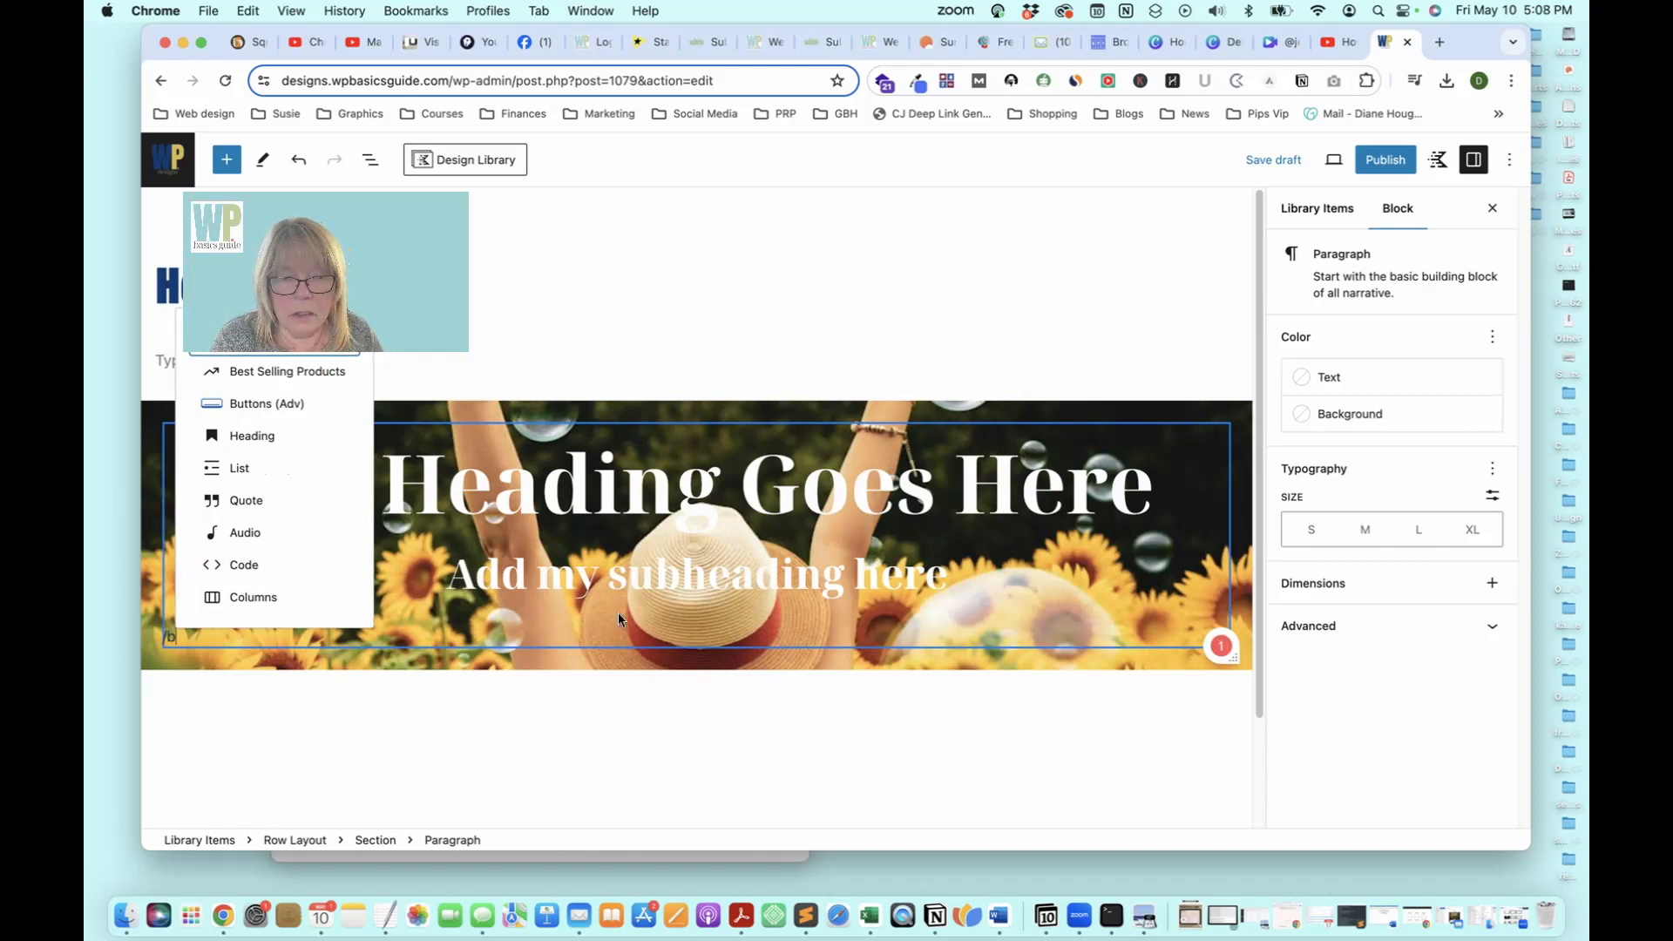
drag(414, 300, 408, 198)
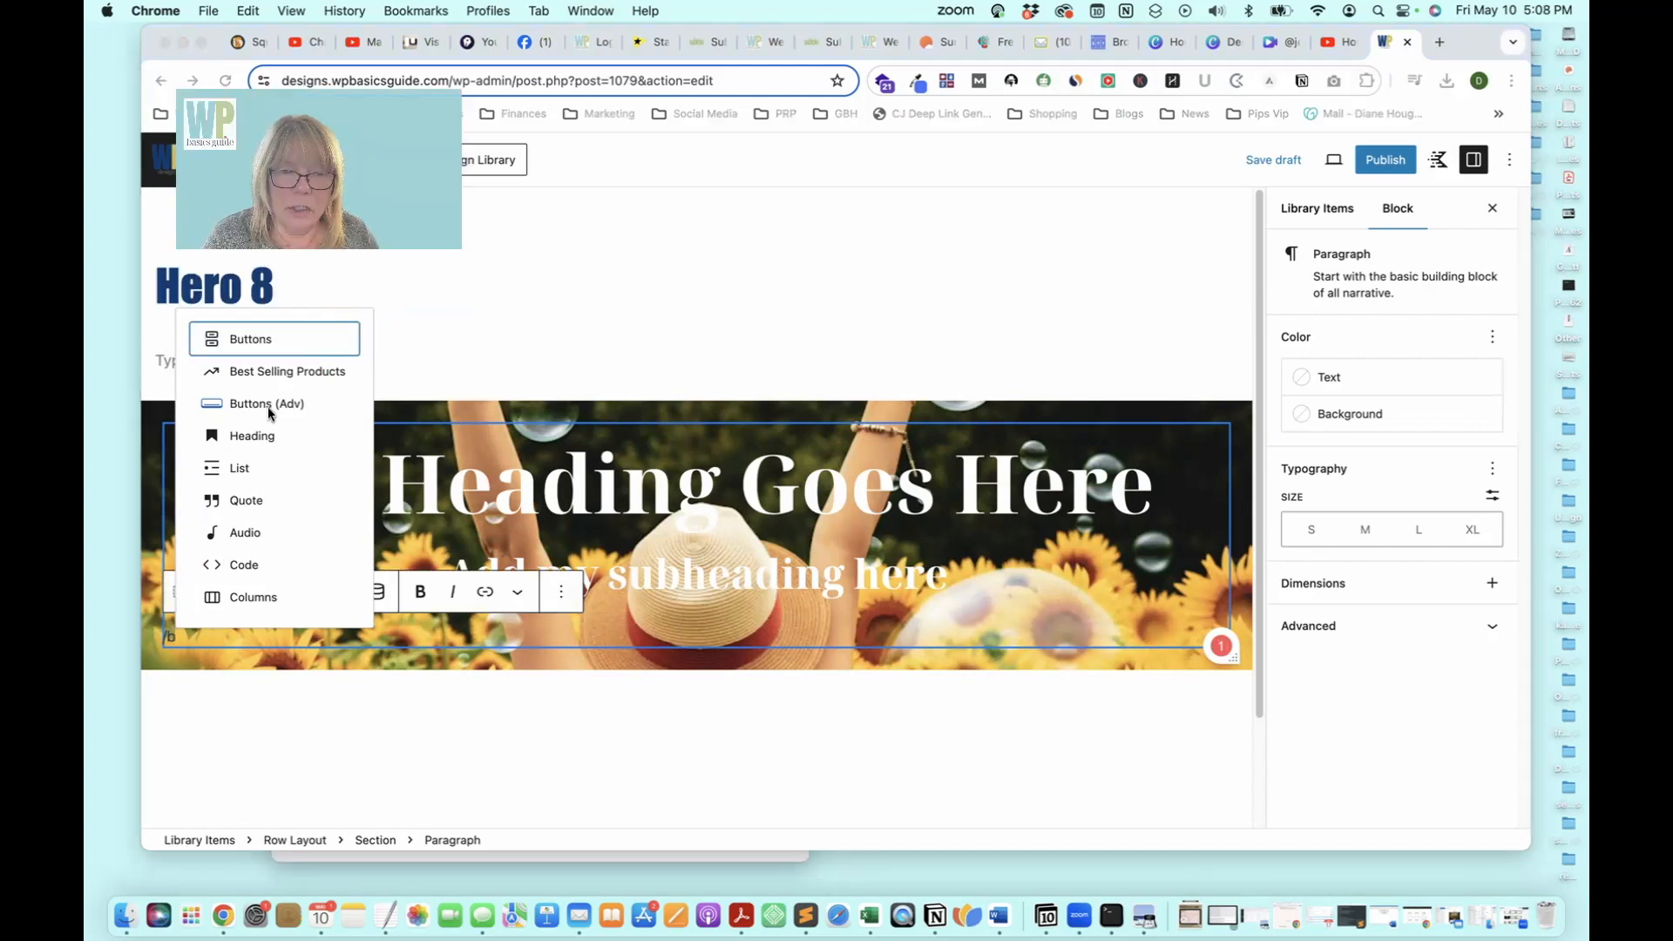
click(257, 408)
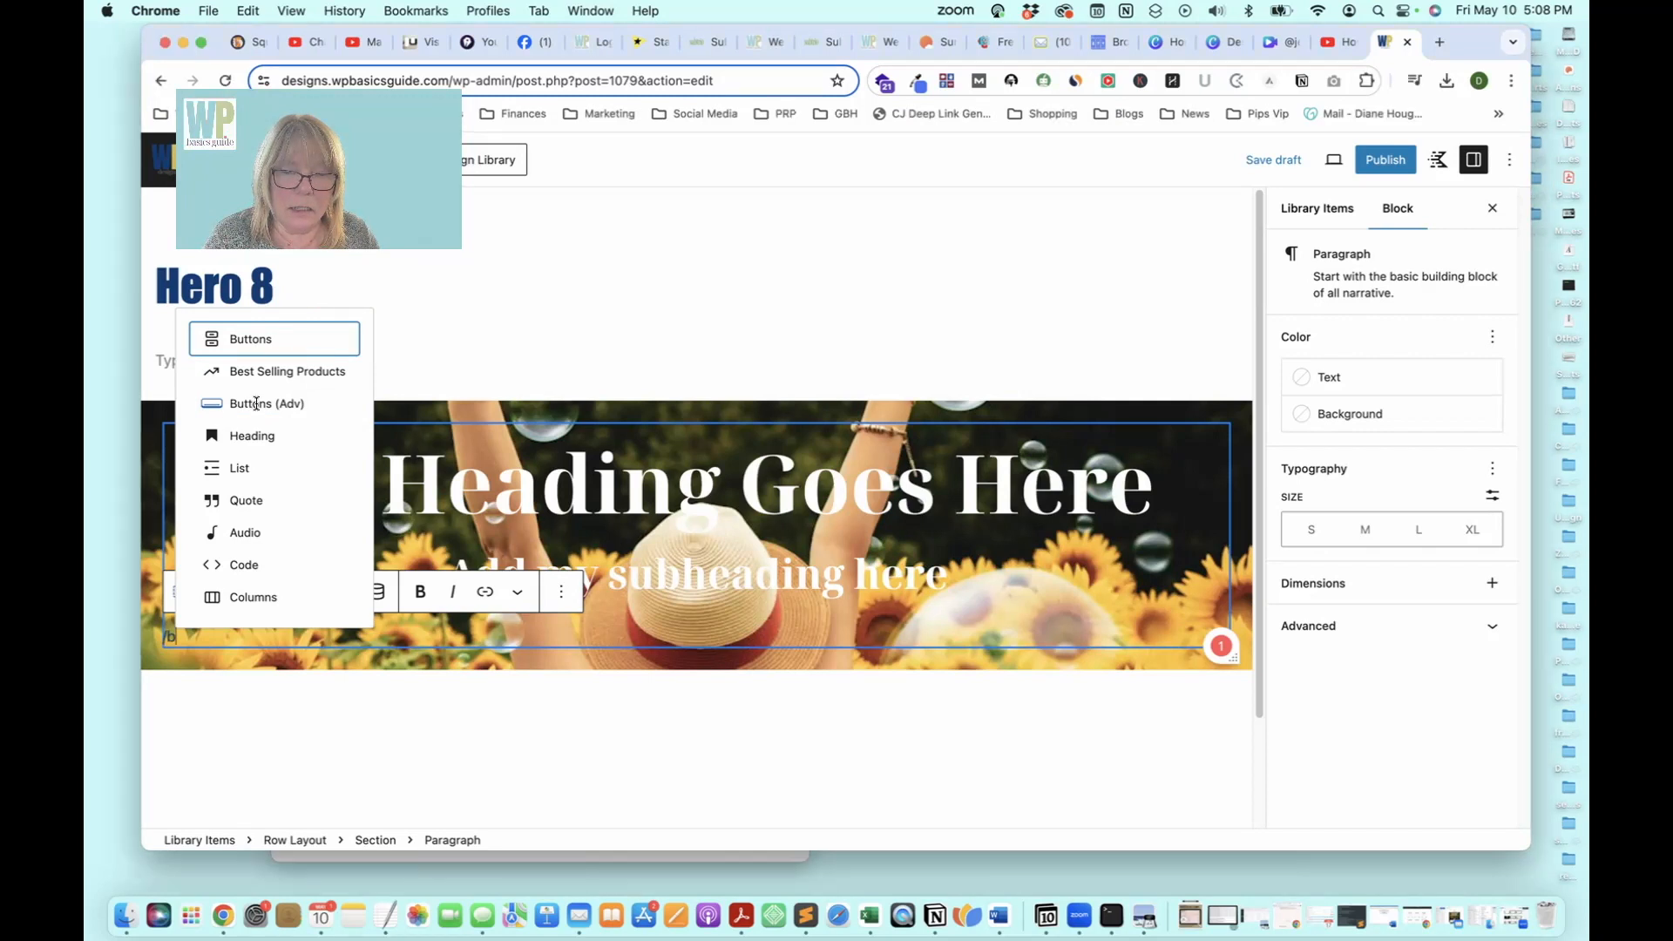
click(217, 409)
click(217, 408)
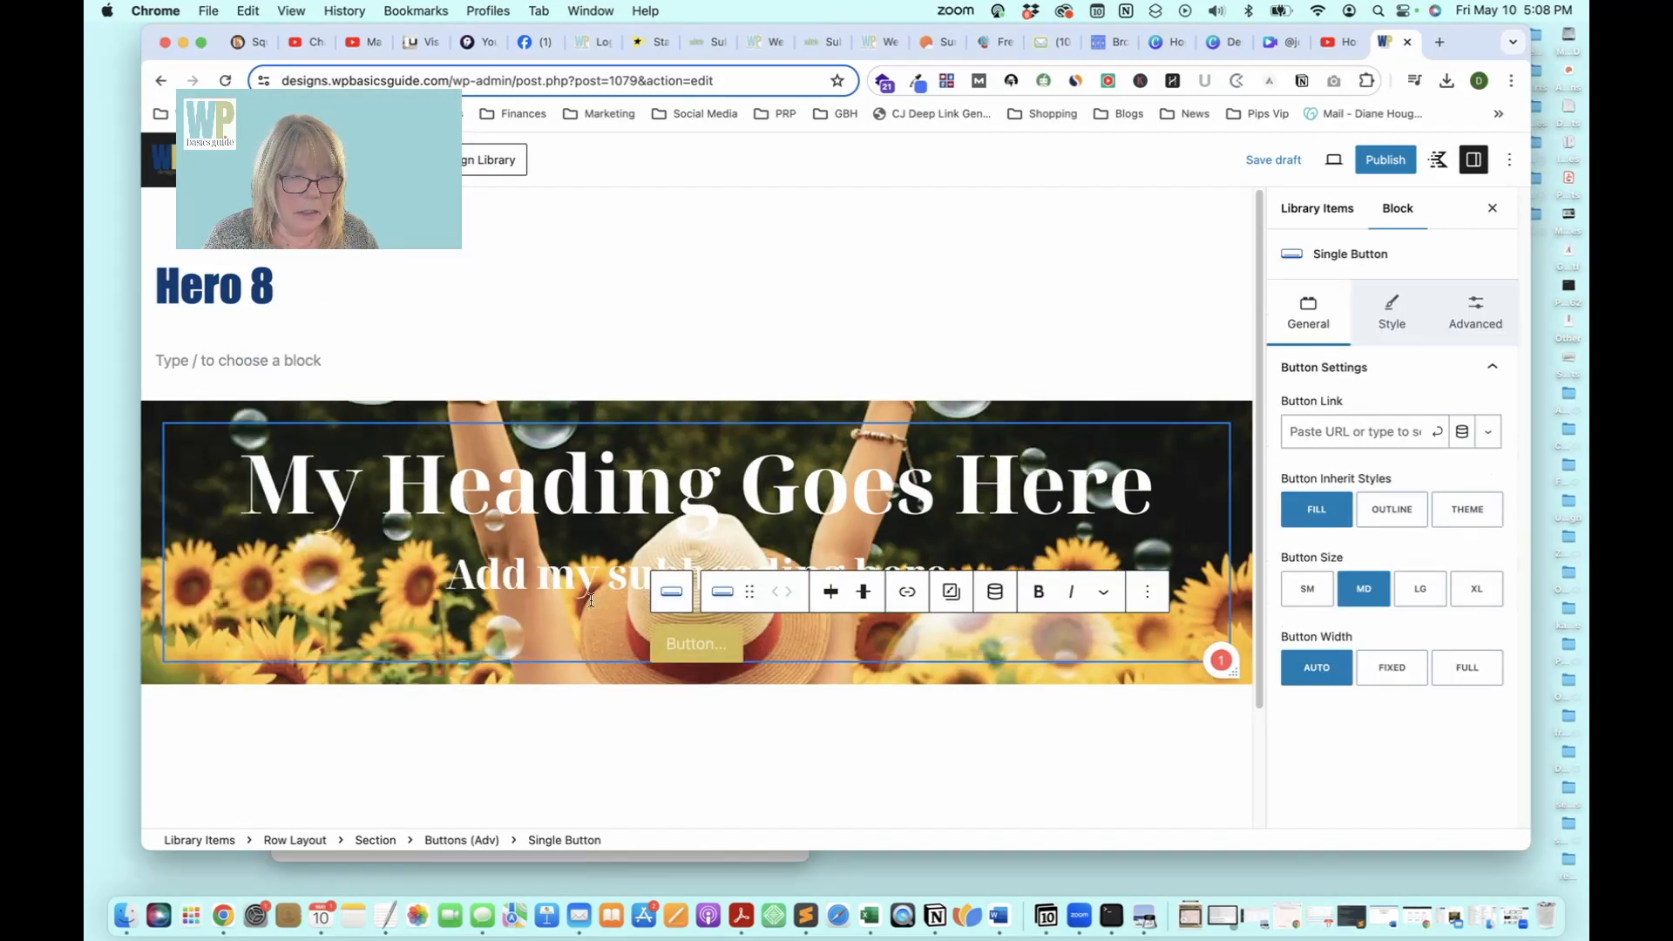
Add a second button beside the first one in the Buttons (Adv) block
click(745, 632)
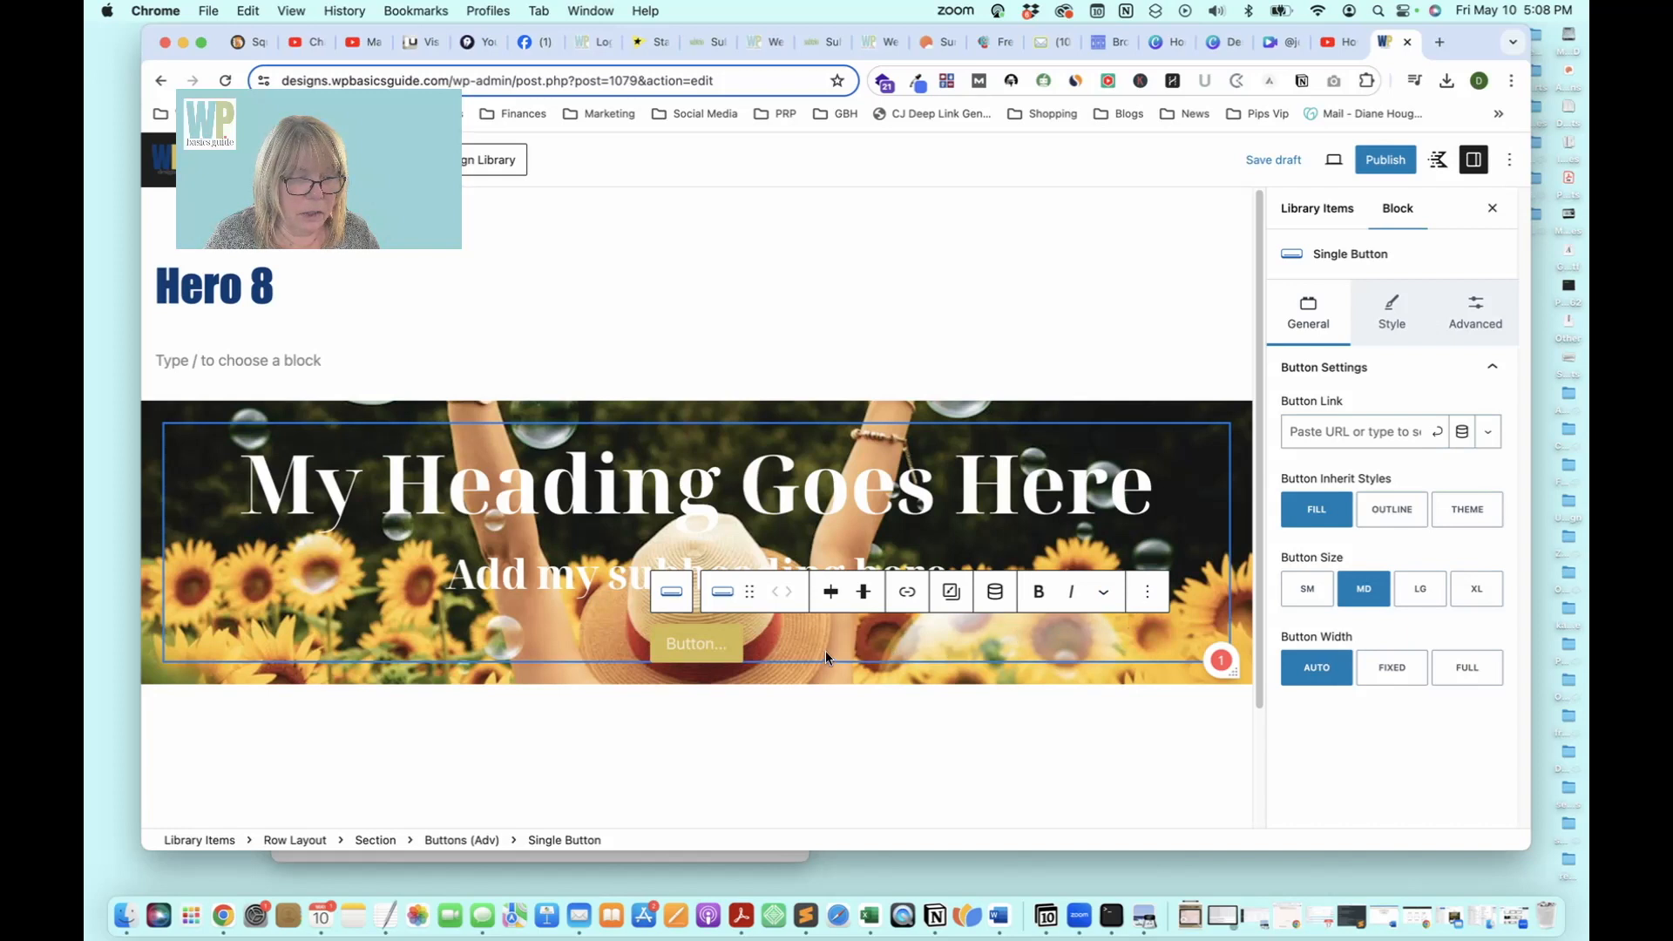
click(758, 650)
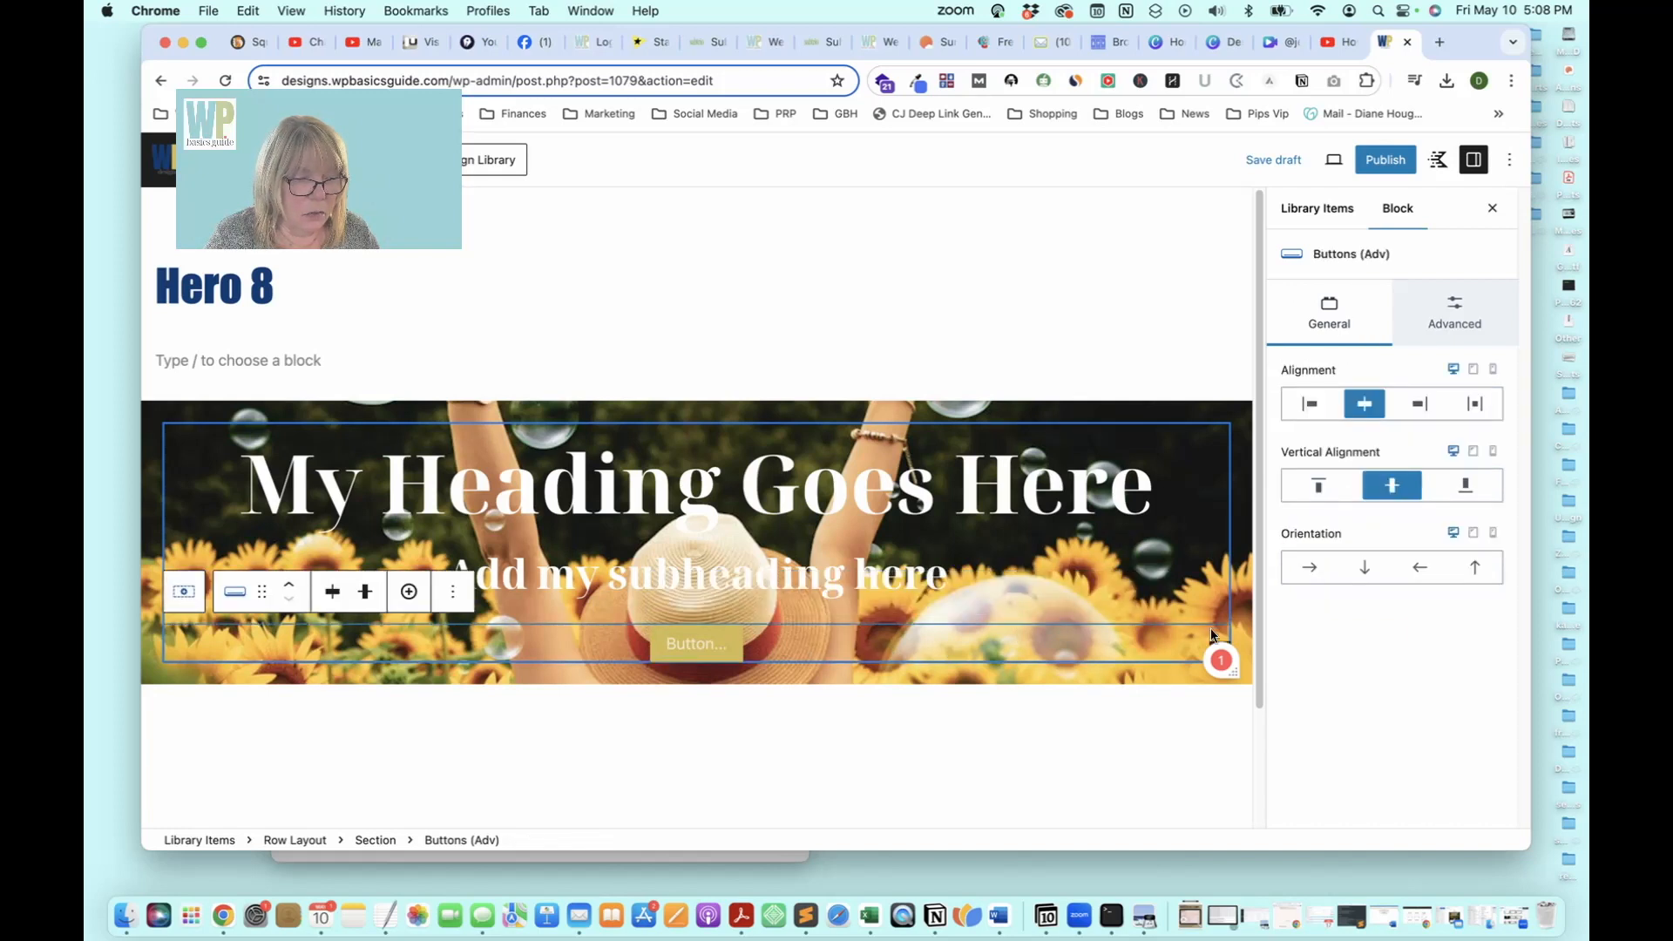
mouse_move(1226, 675)
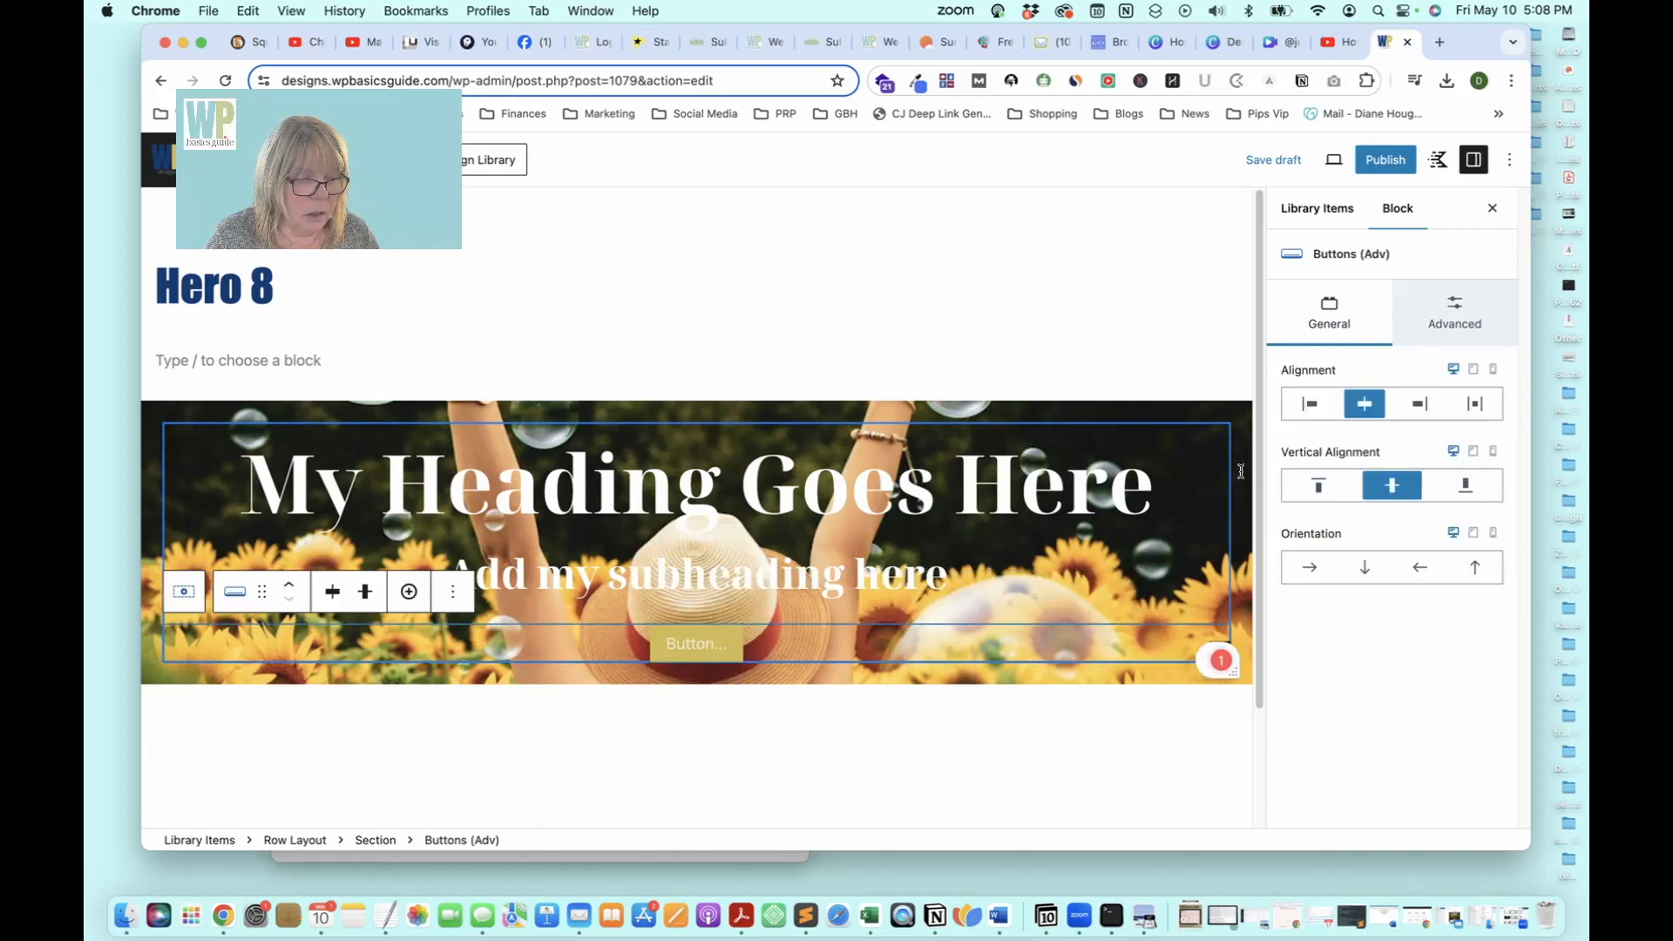
scroll(1151, 599, down, 2)
scroll(1151, 599, down, 1)
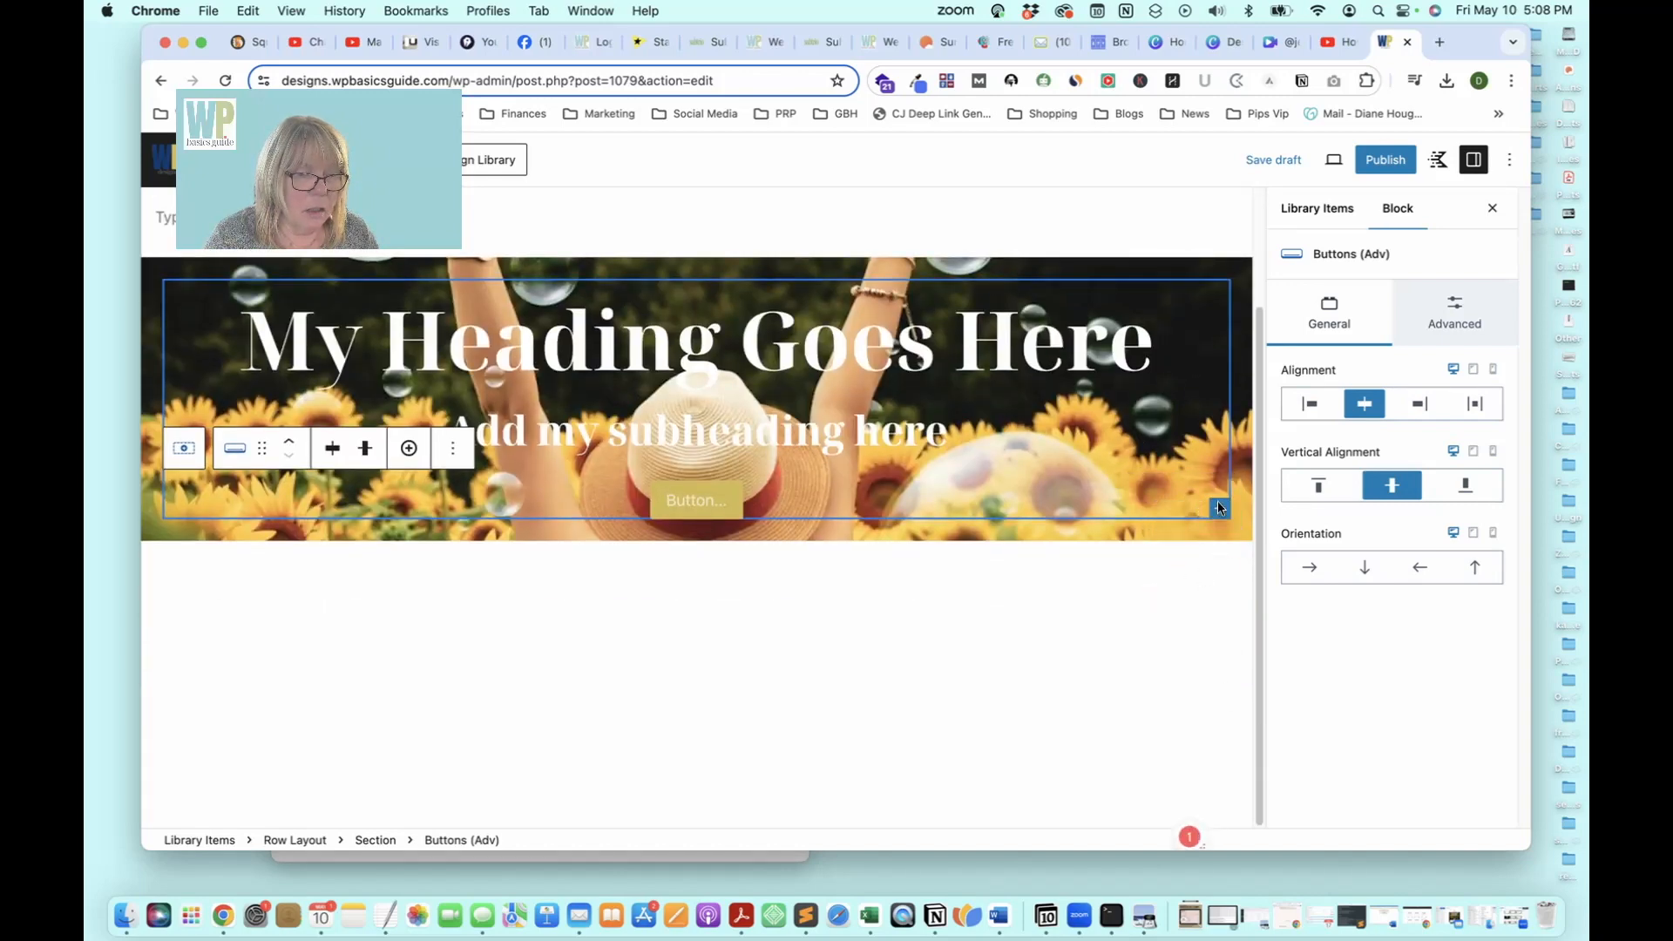
click(1218, 508)
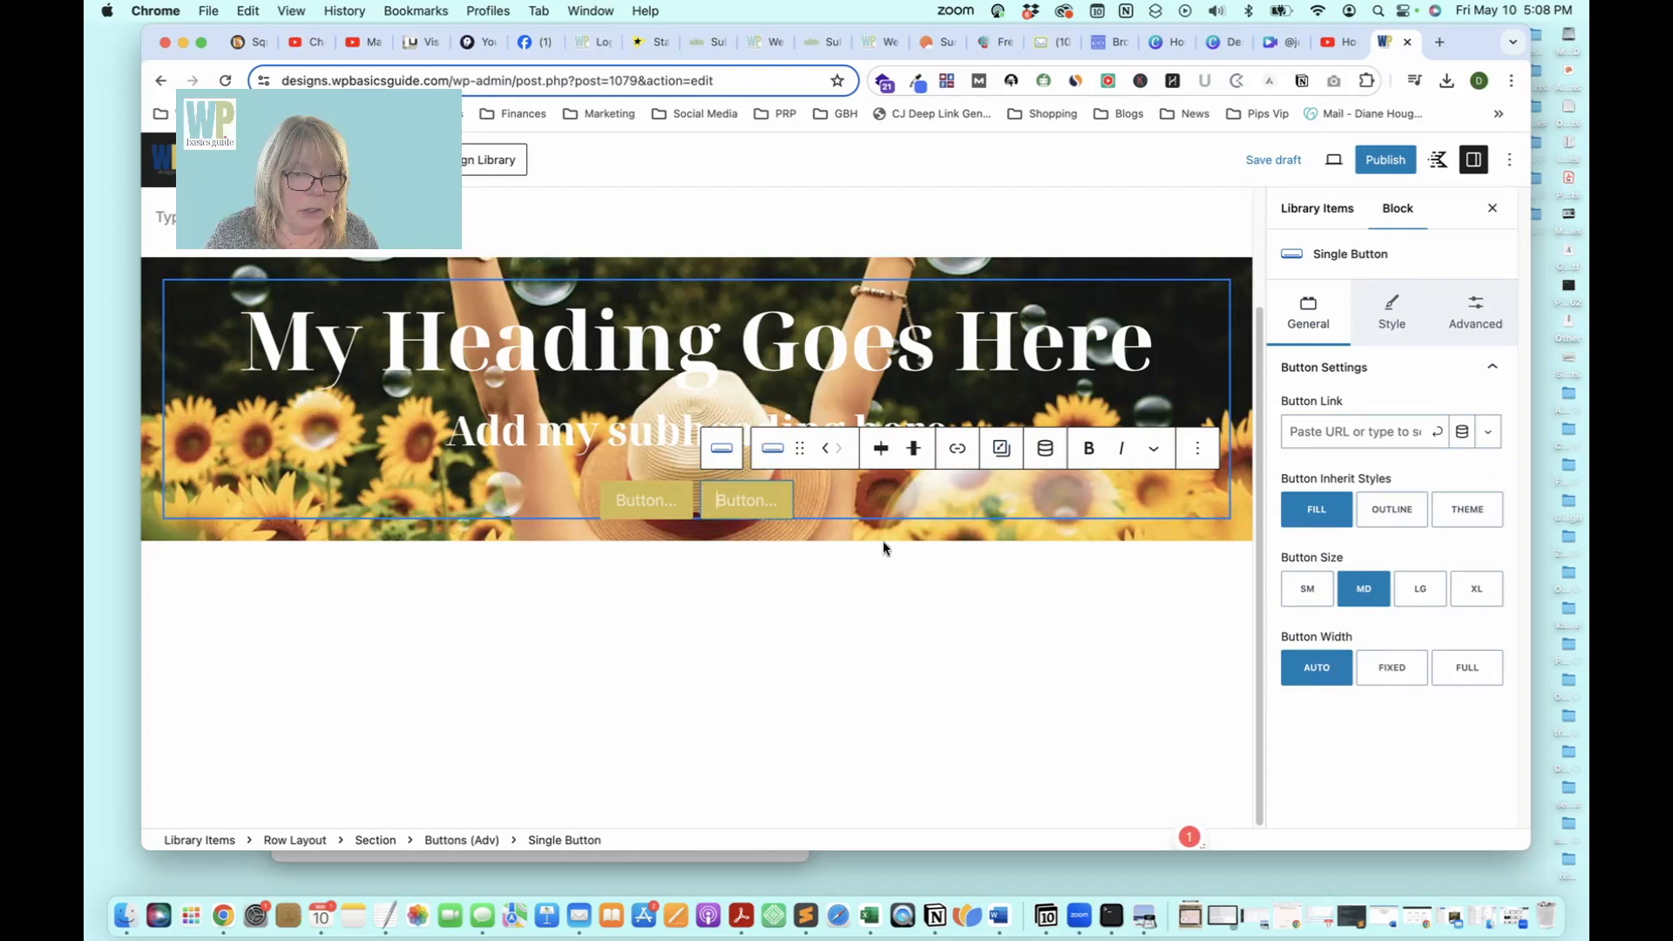
click(762, 590)
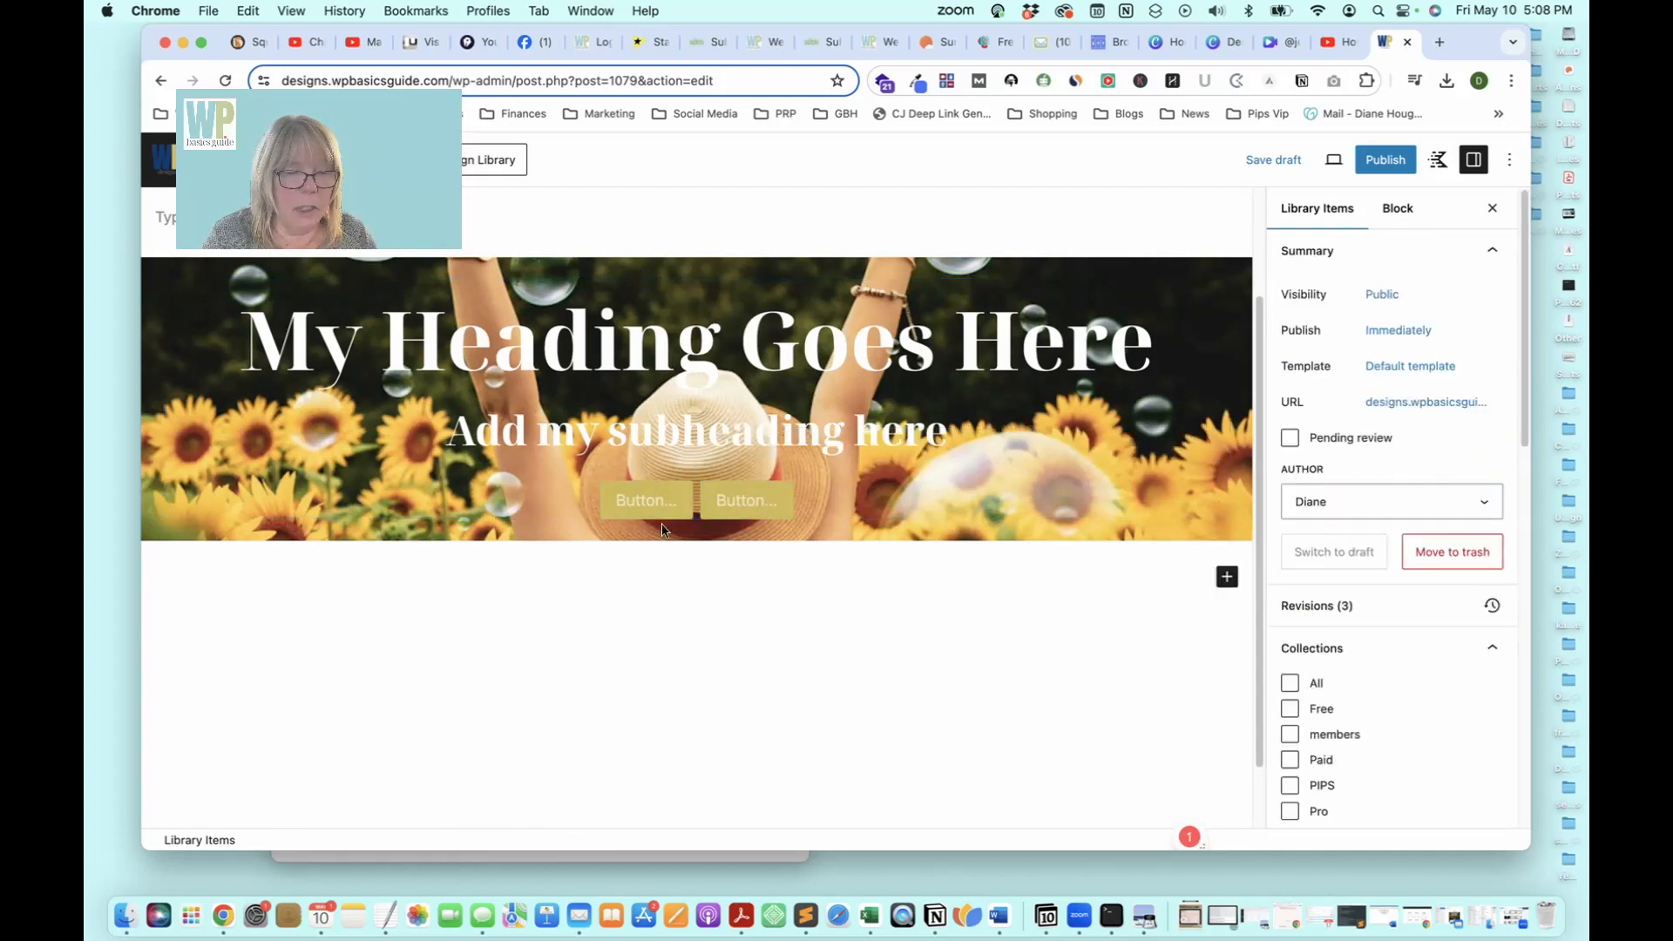
Label the first button "Get to know me"
click(686, 502)
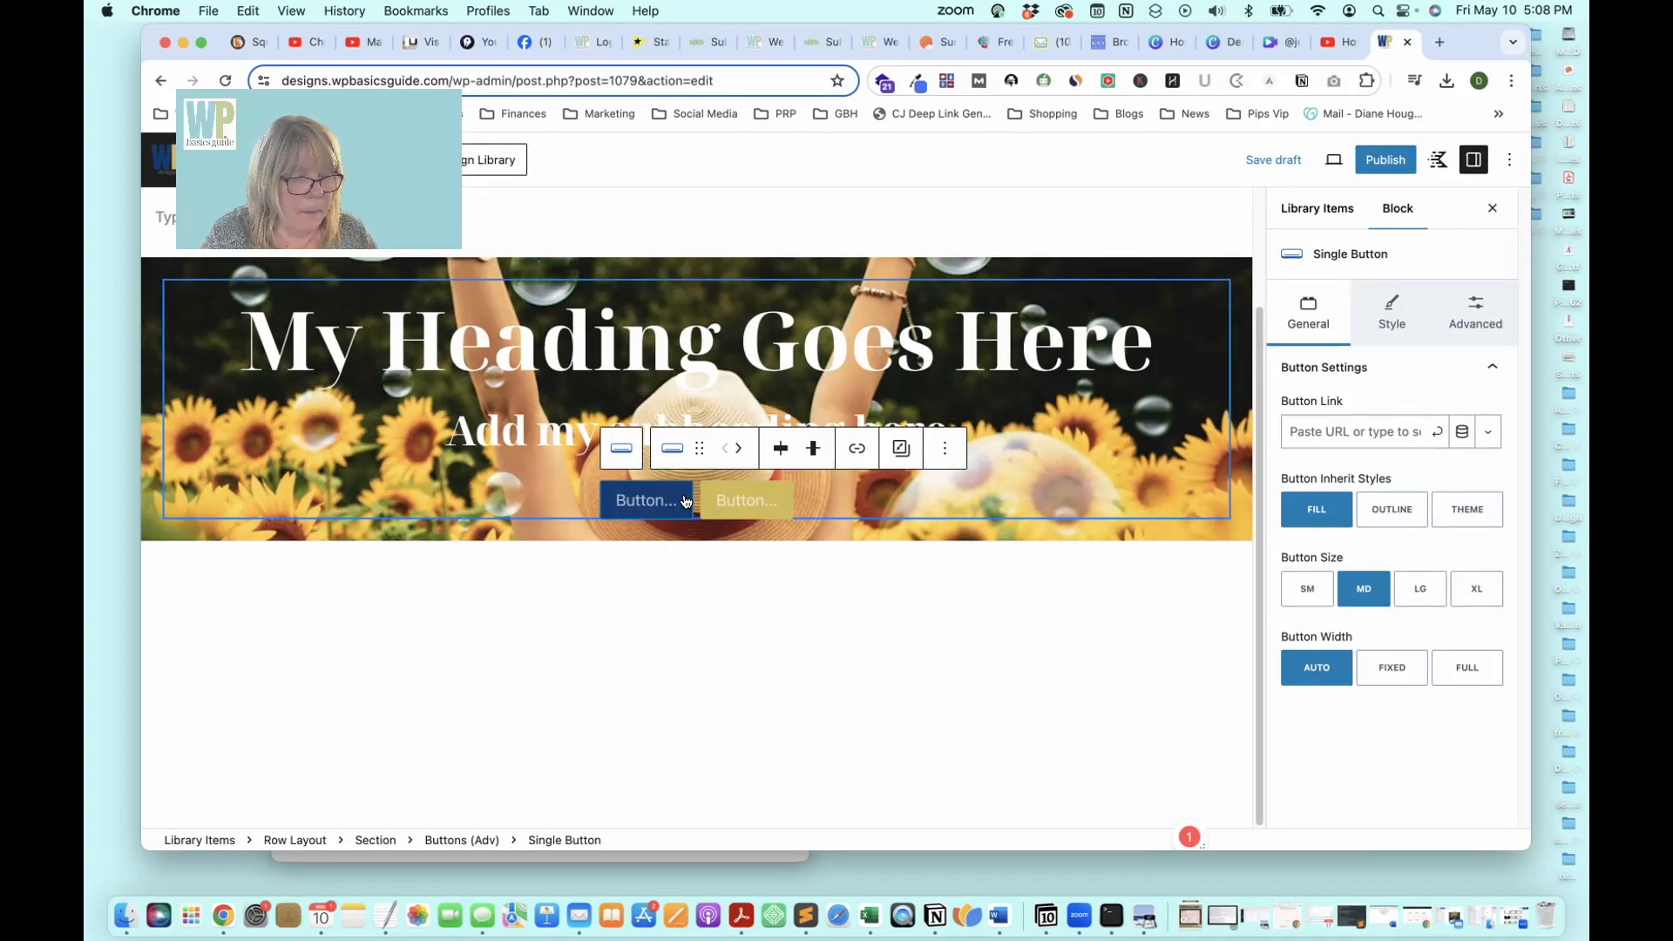
click(634, 503)
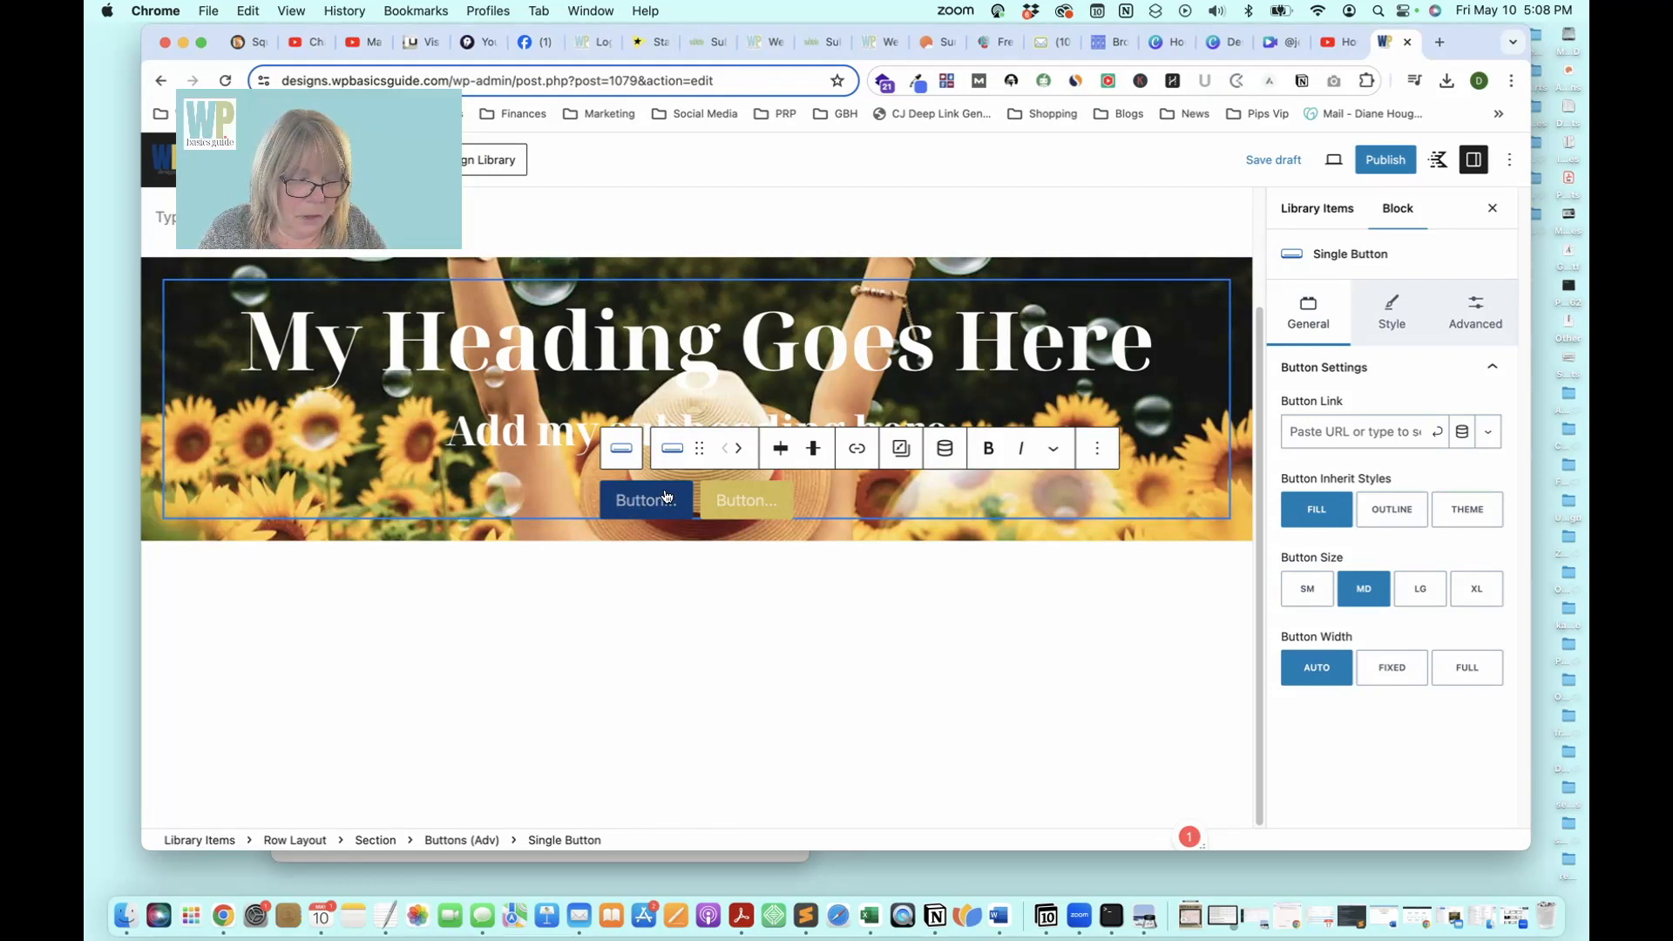
text(G)
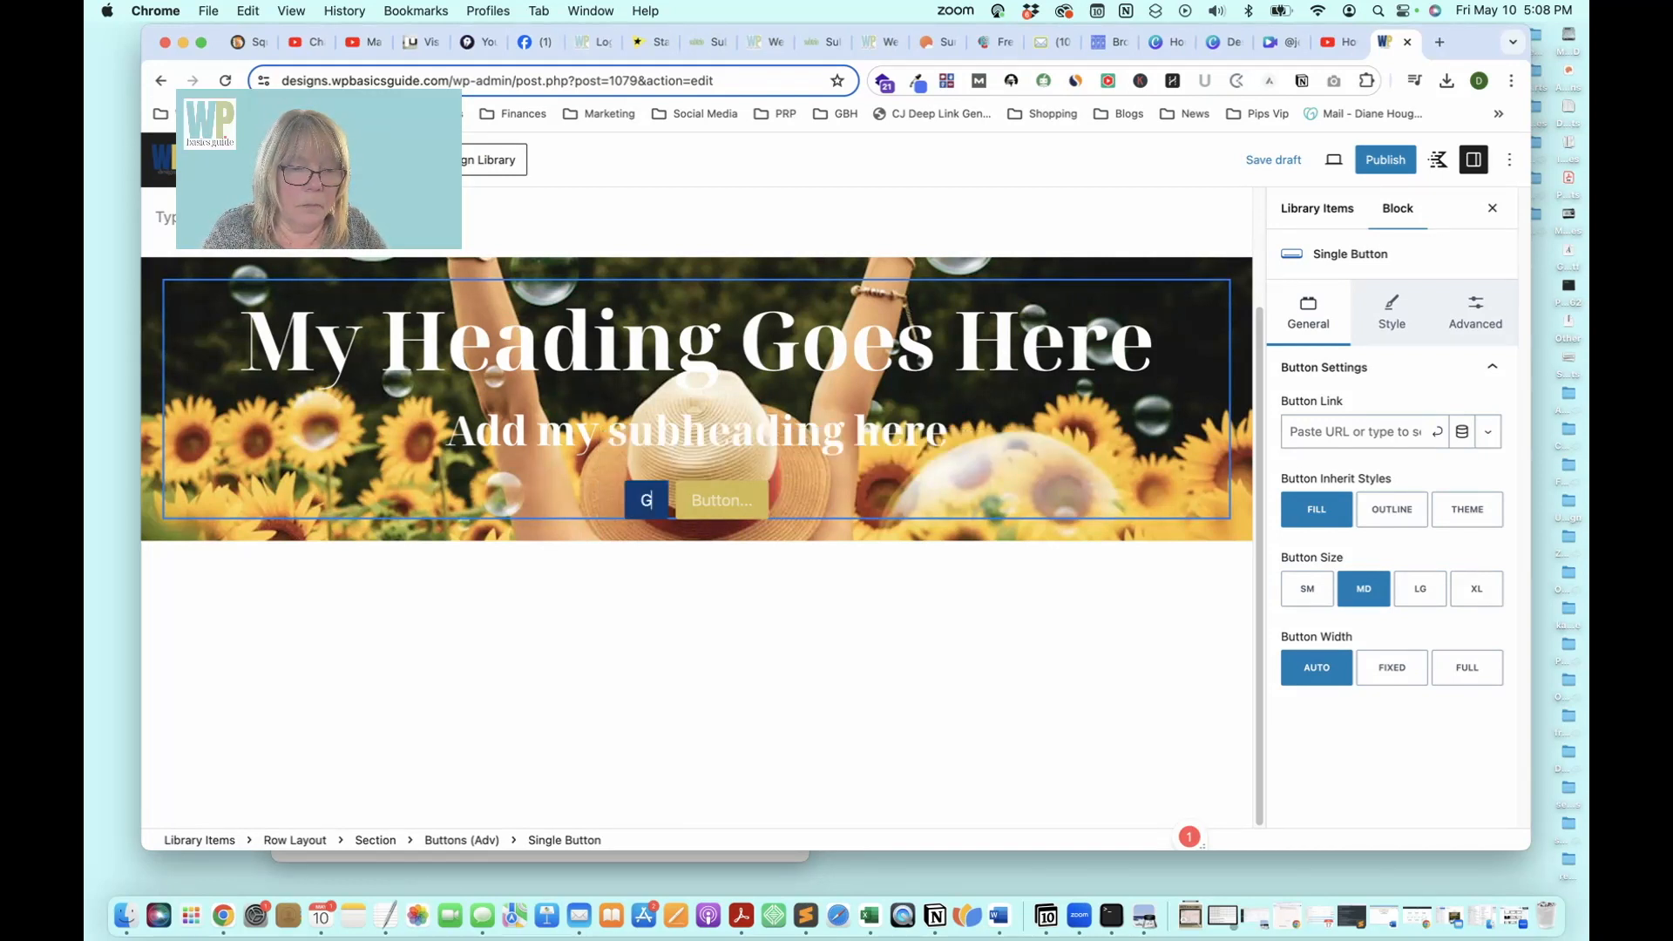
text(e)
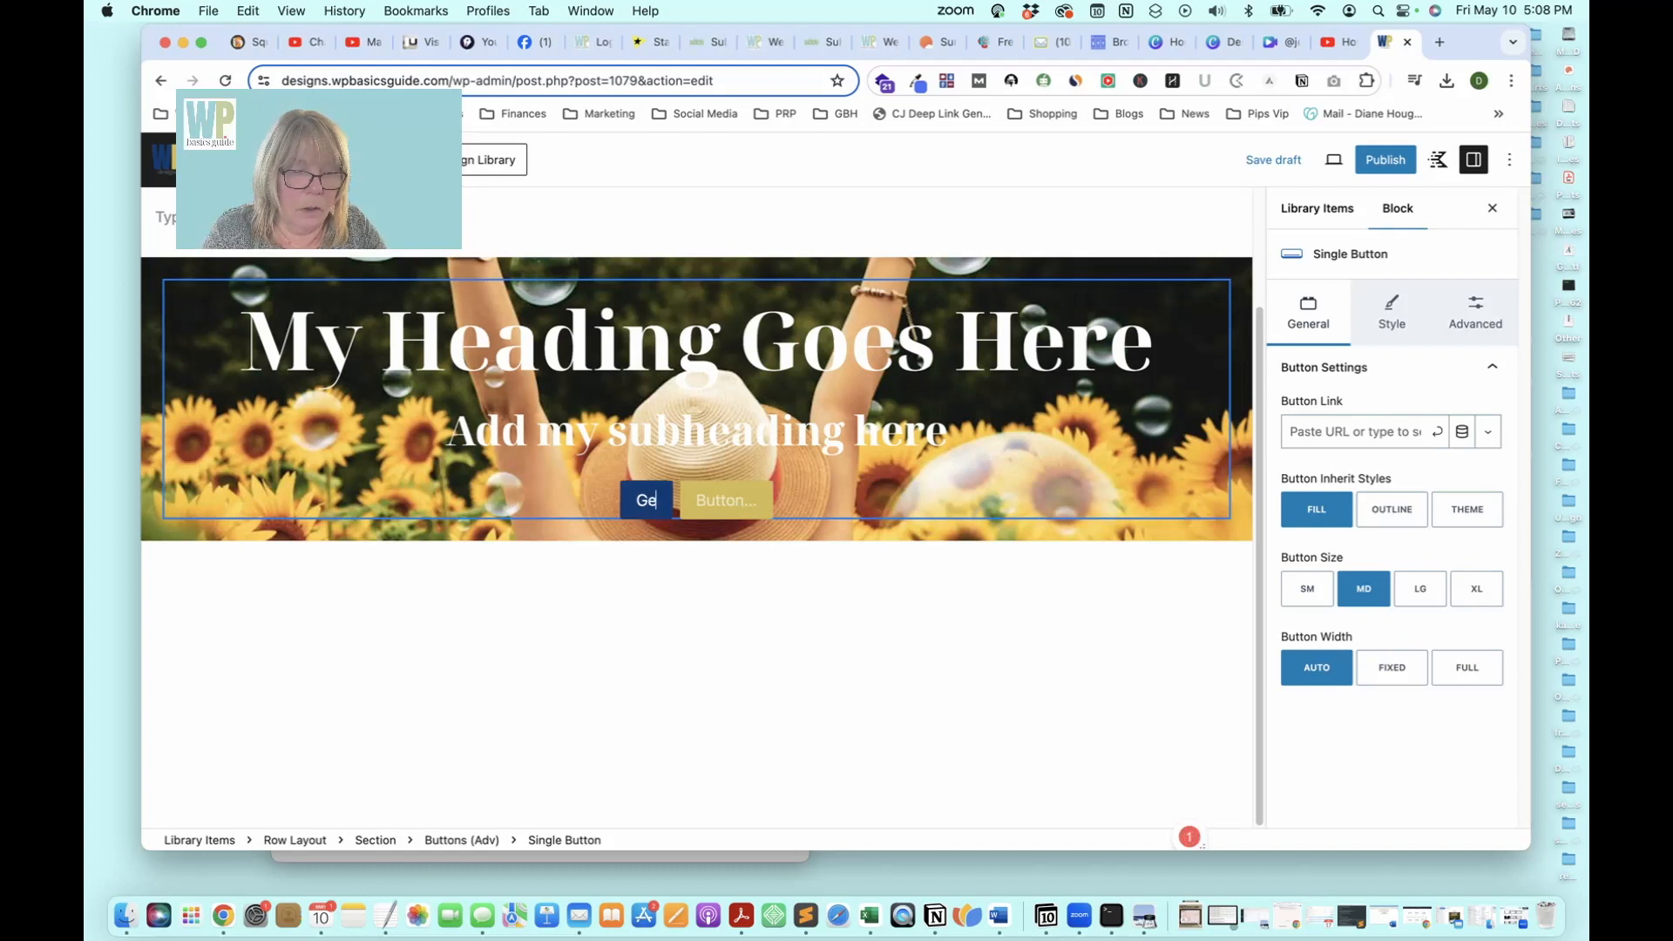
text(t to know me)
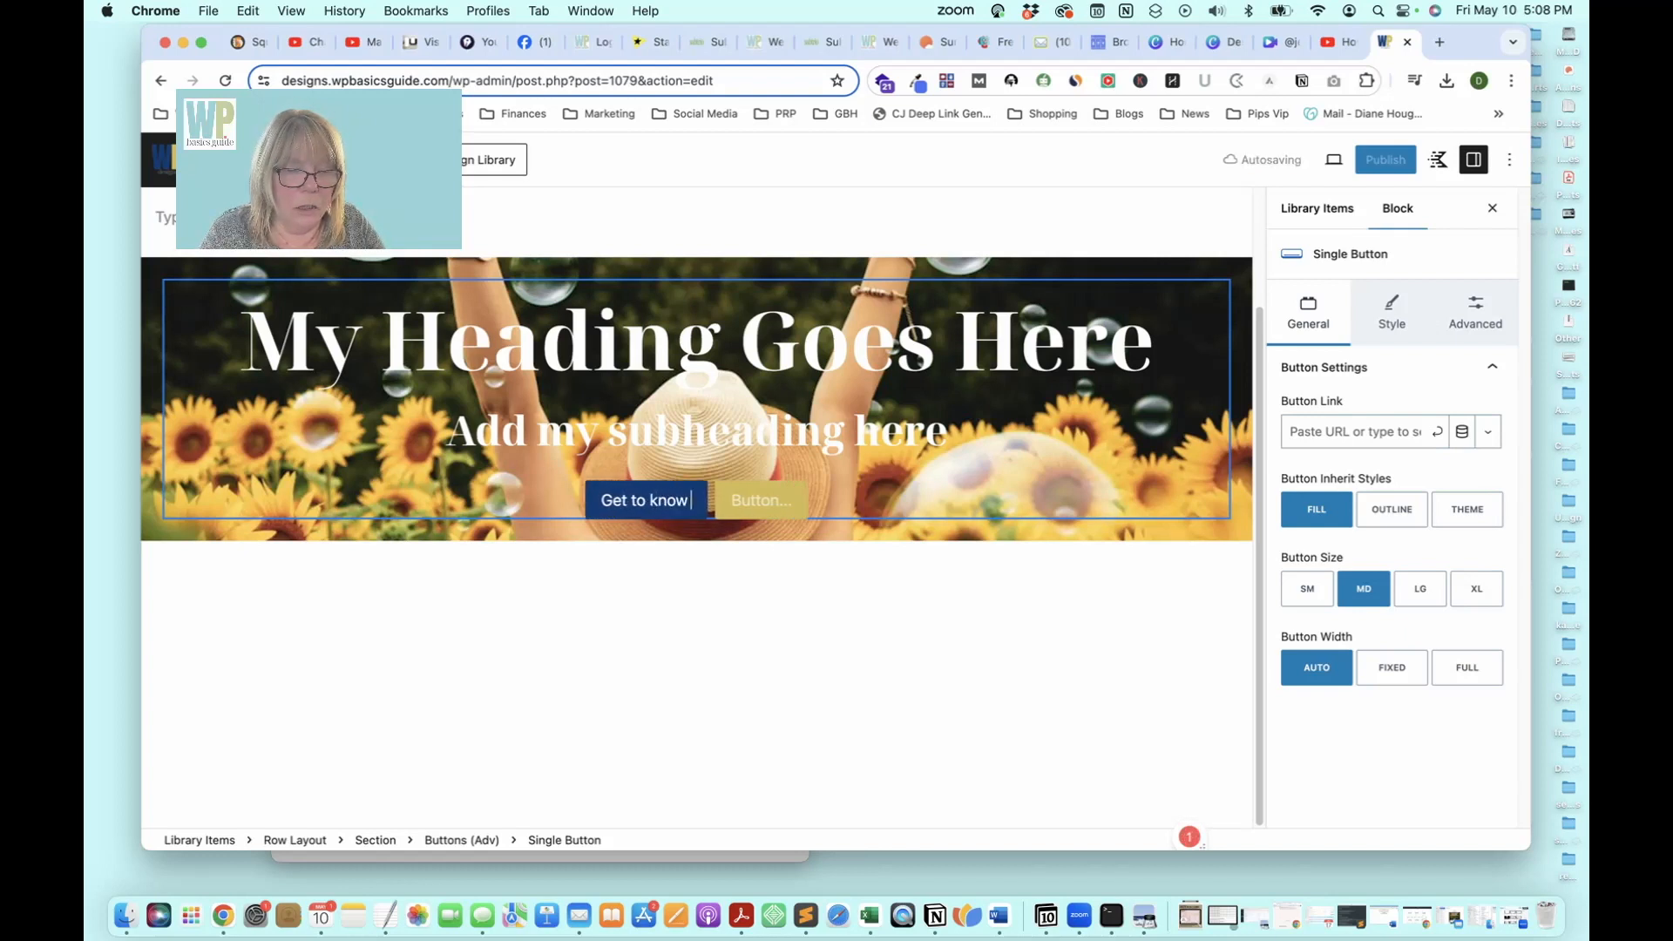
Label the second button "Buy my product"
click(784, 500)
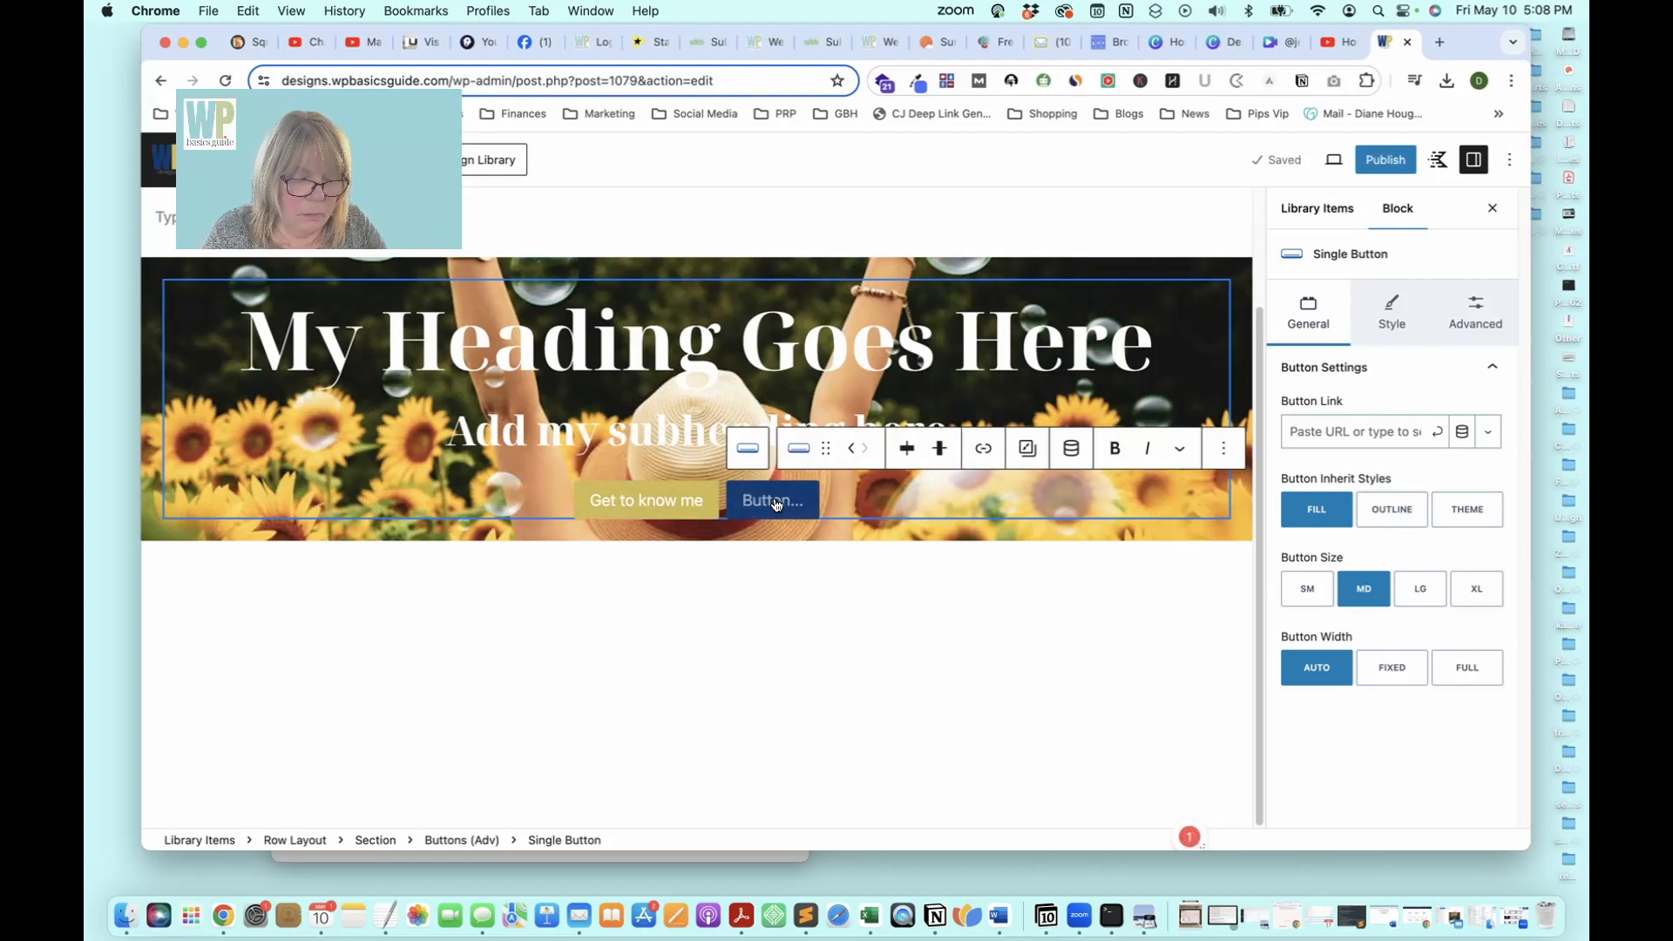
text(Buy m)
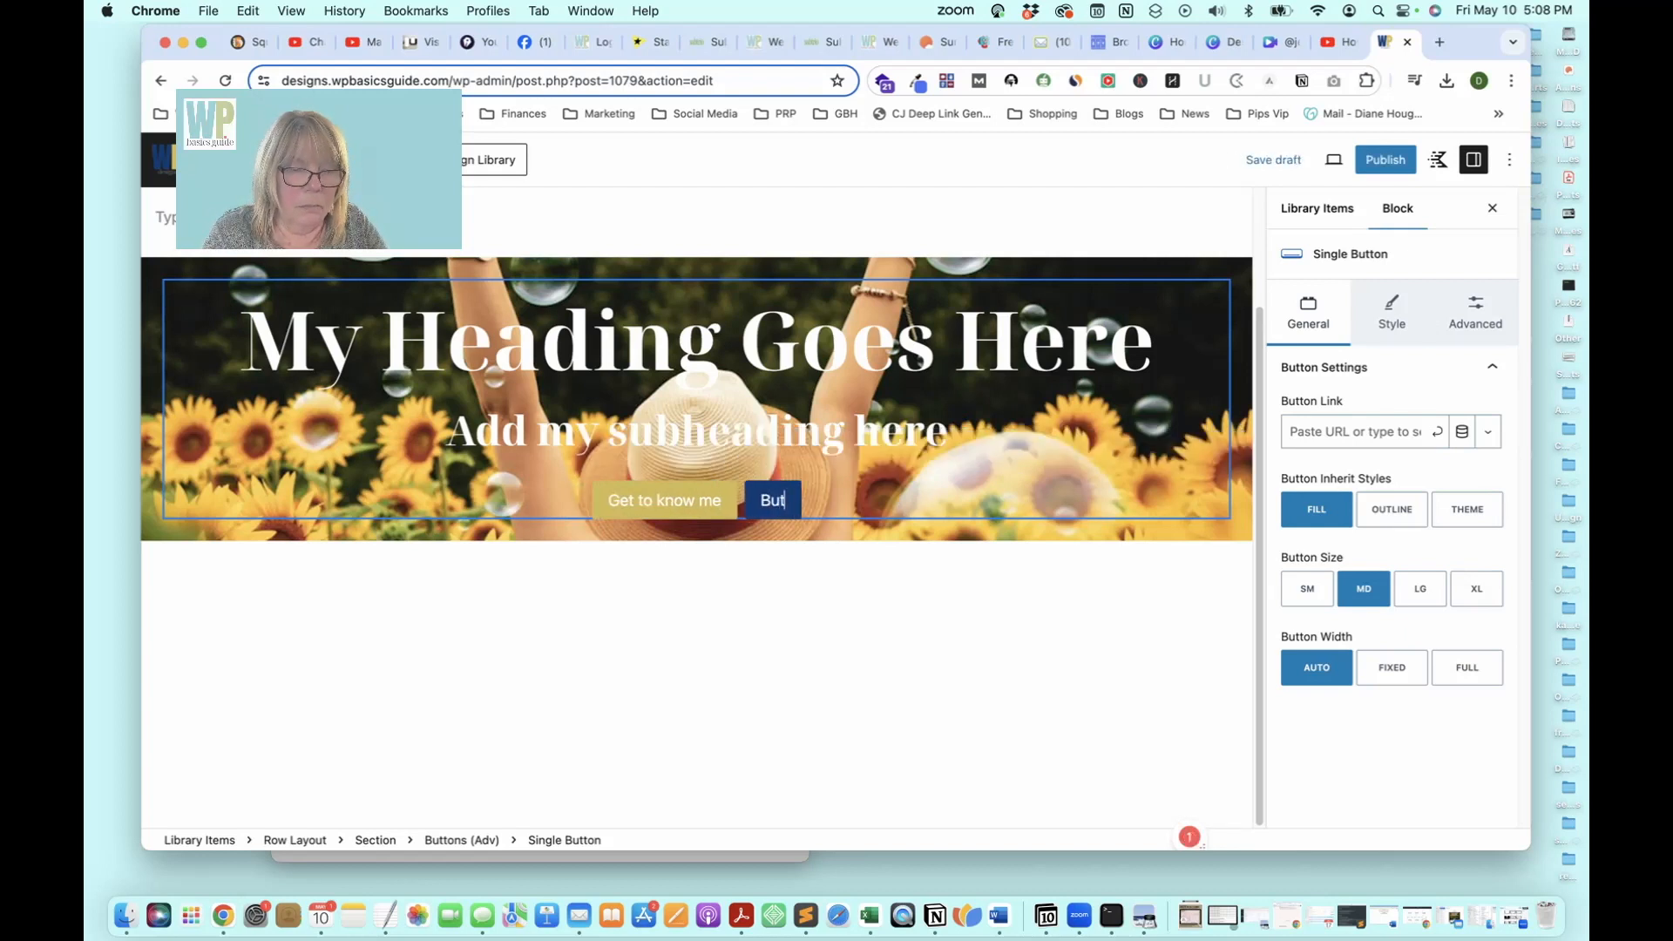
text(y p)
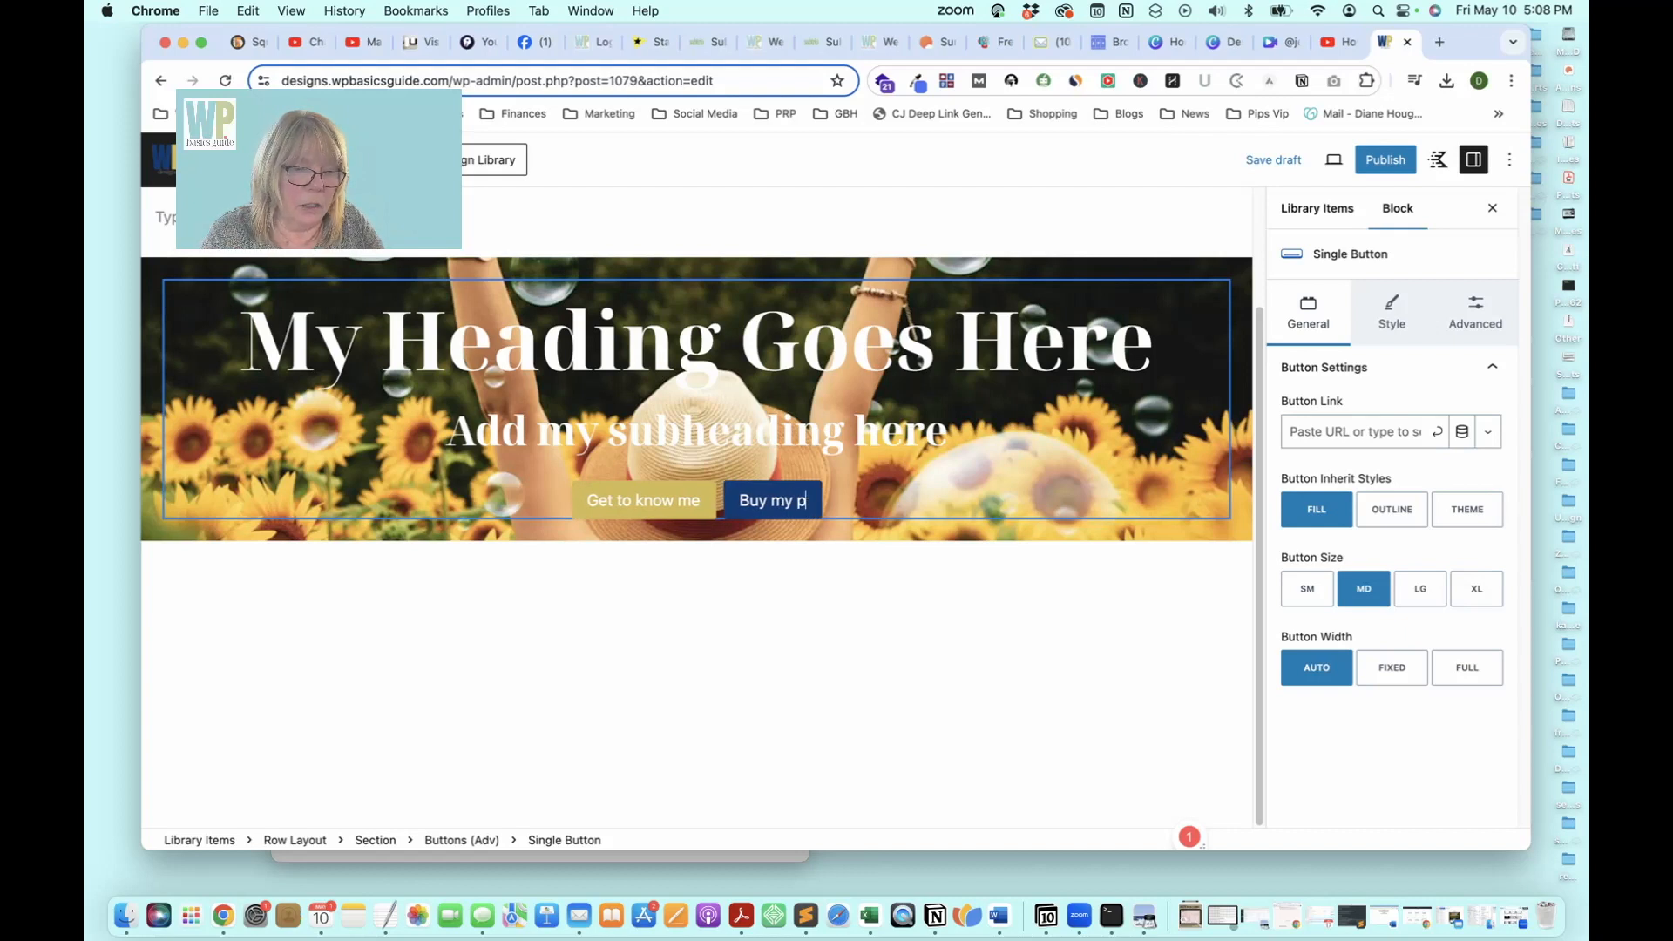
text(roduct)
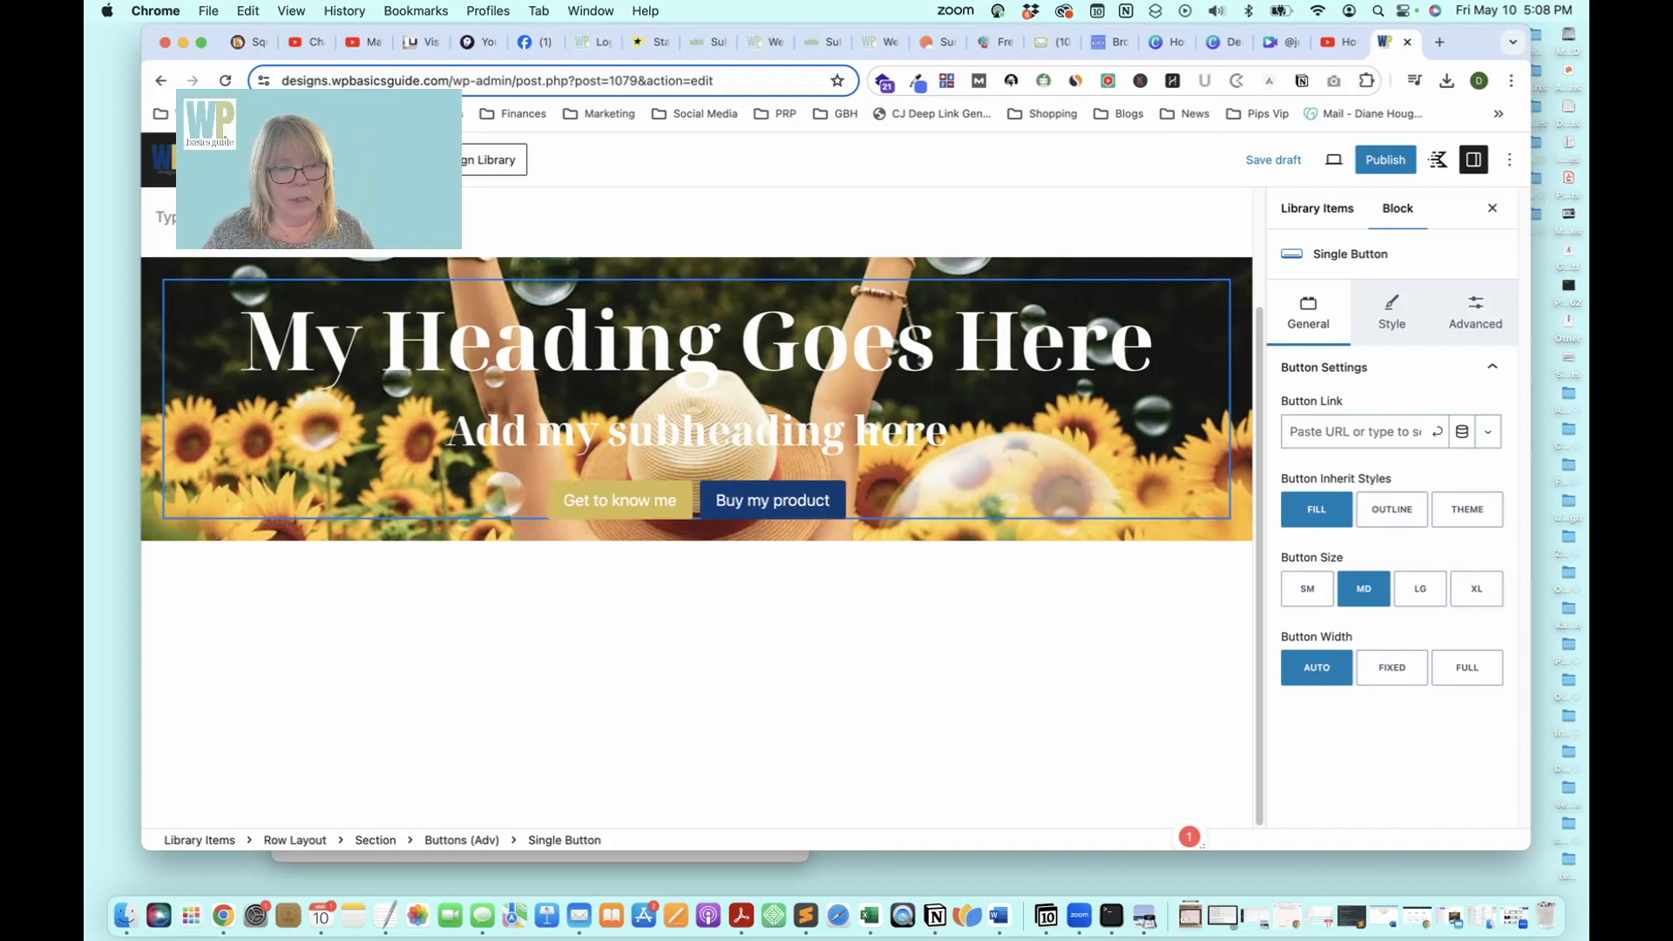
click(637, 506)
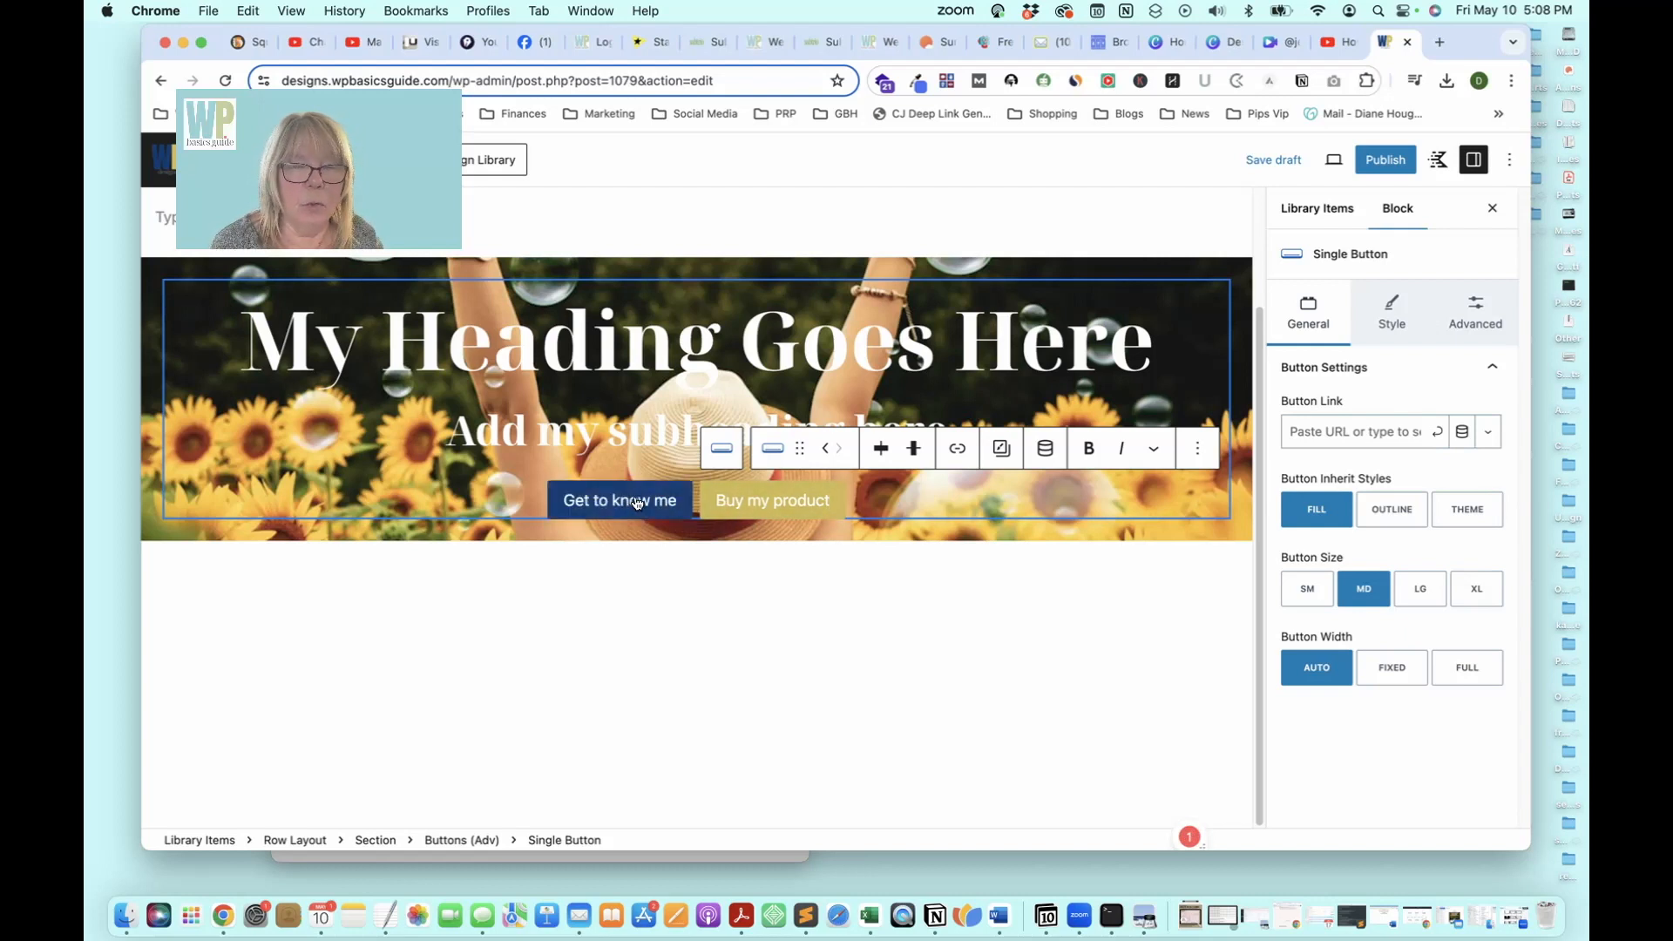
click(757, 504)
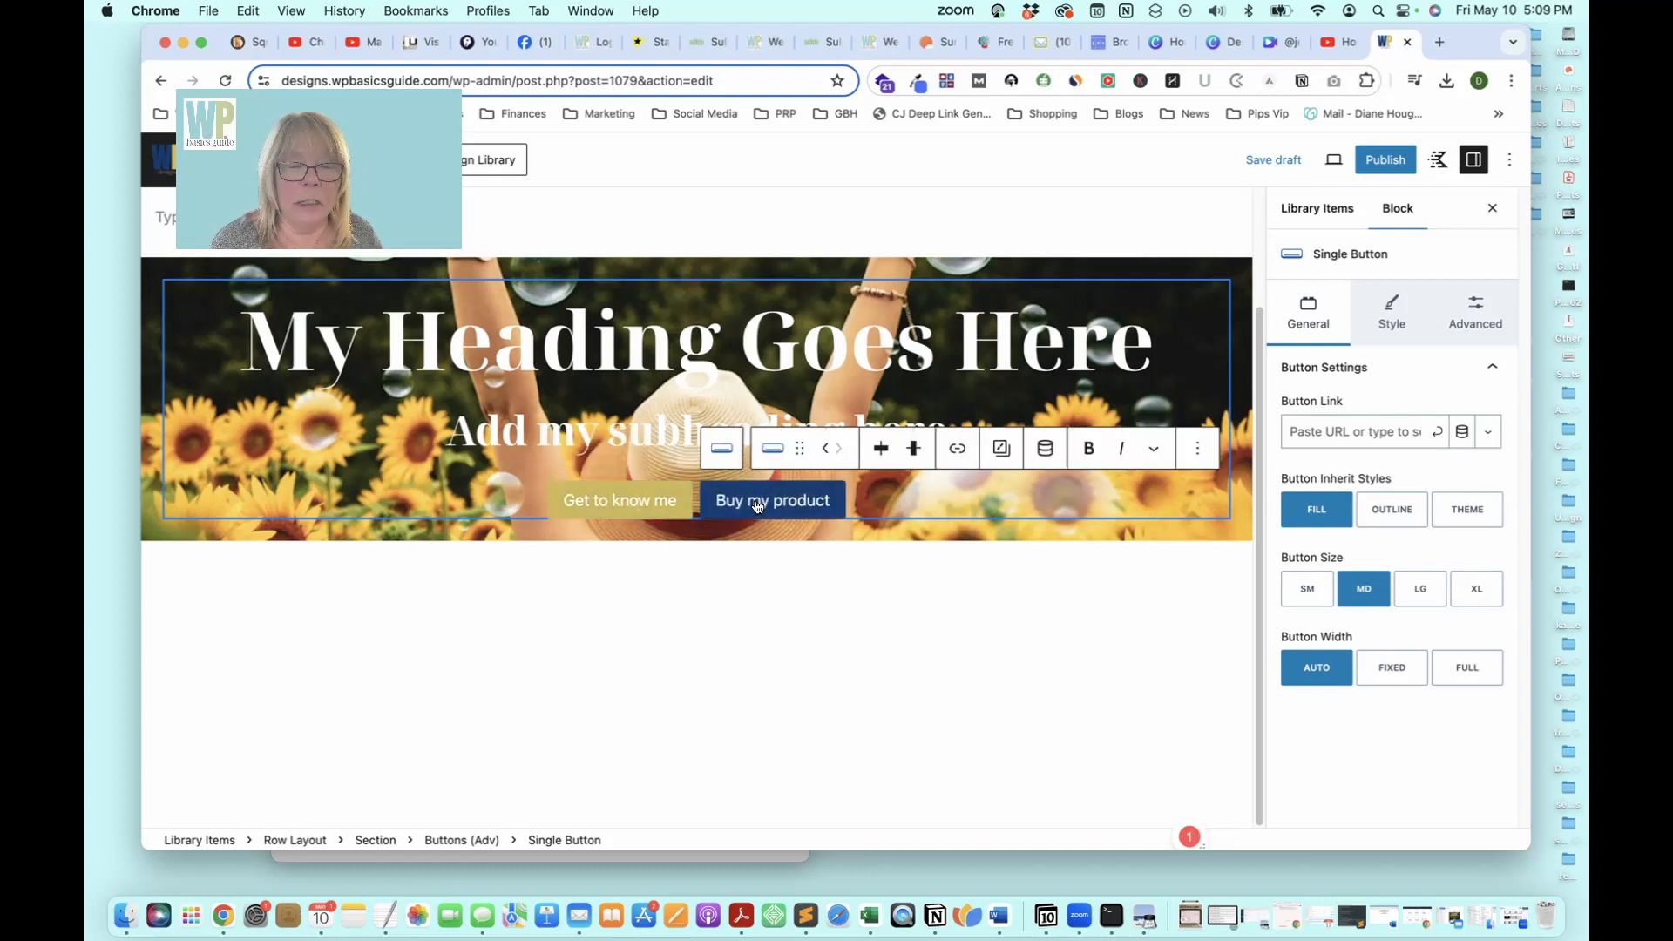
click(589, 499)
click(640, 501)
click(772, 514)
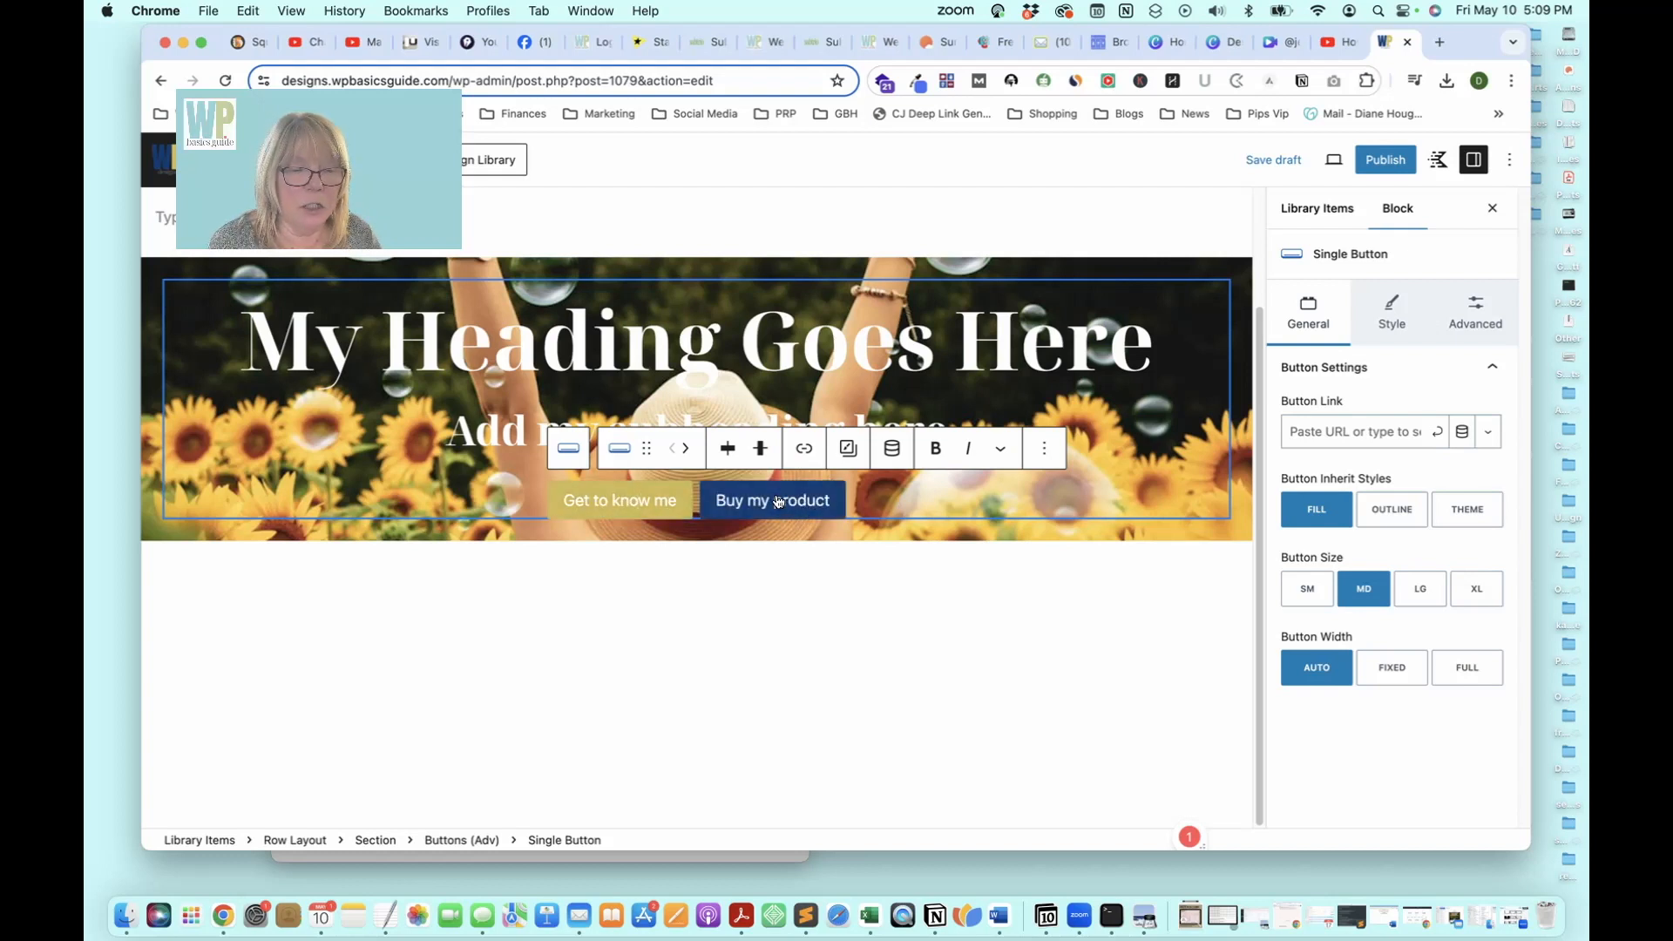
Switch the row layout's padding to custom pixel values and set both top and bottom padding to 240 px
click(897, 526)
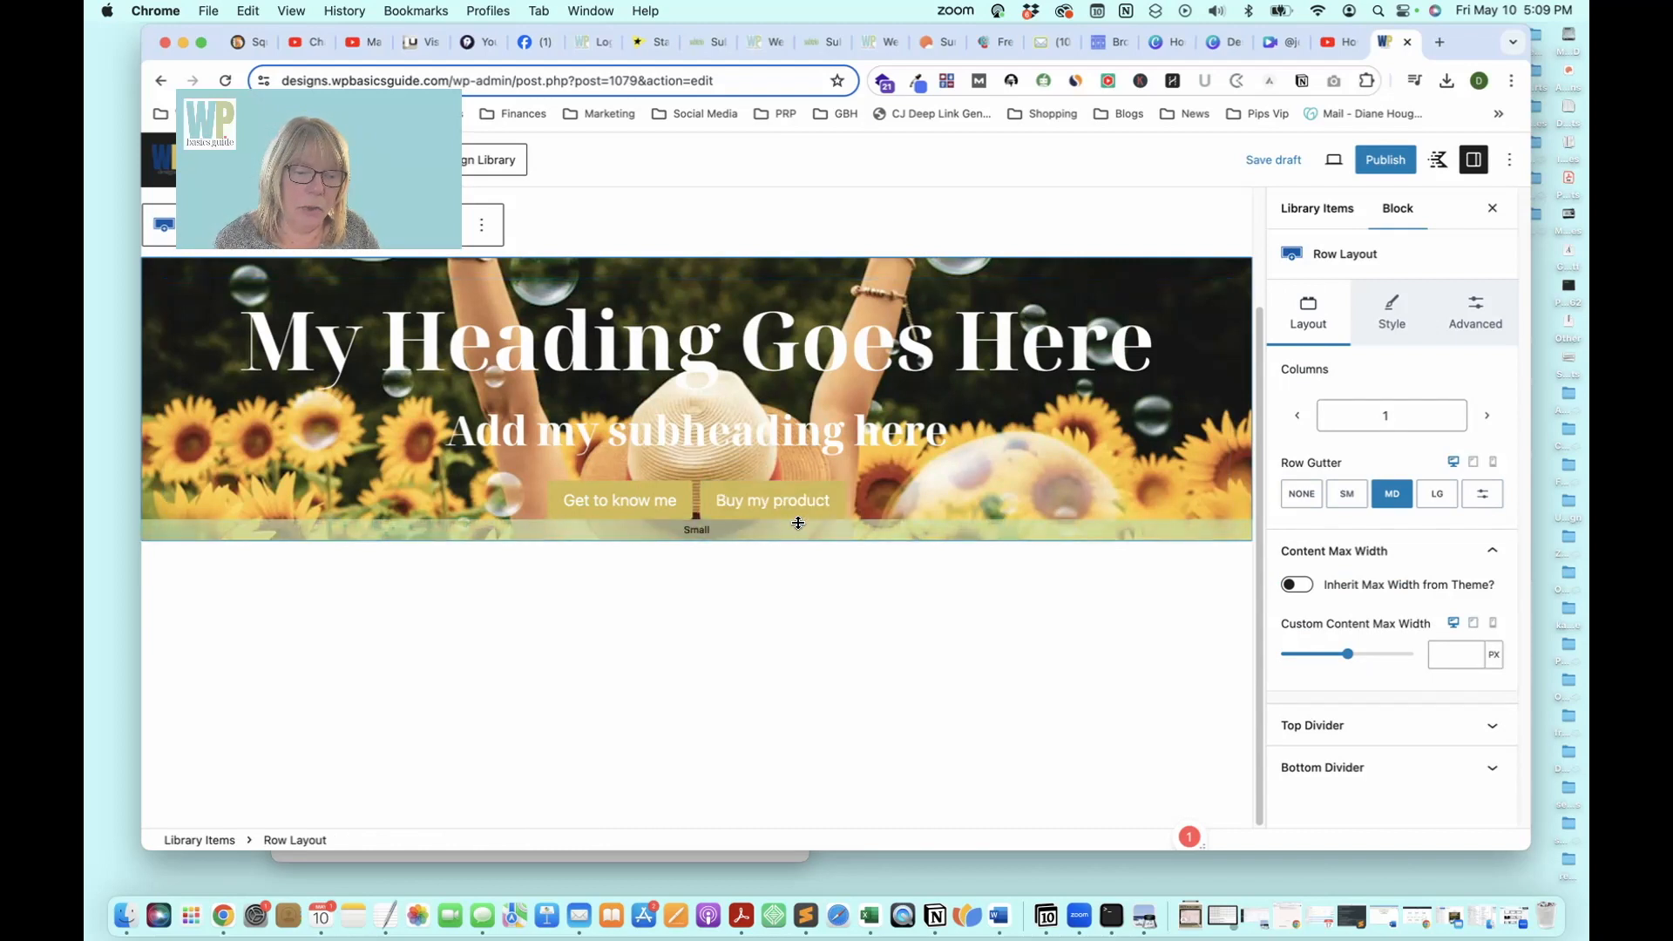
drag(349, 175, 359, 723)
click(698, 269)
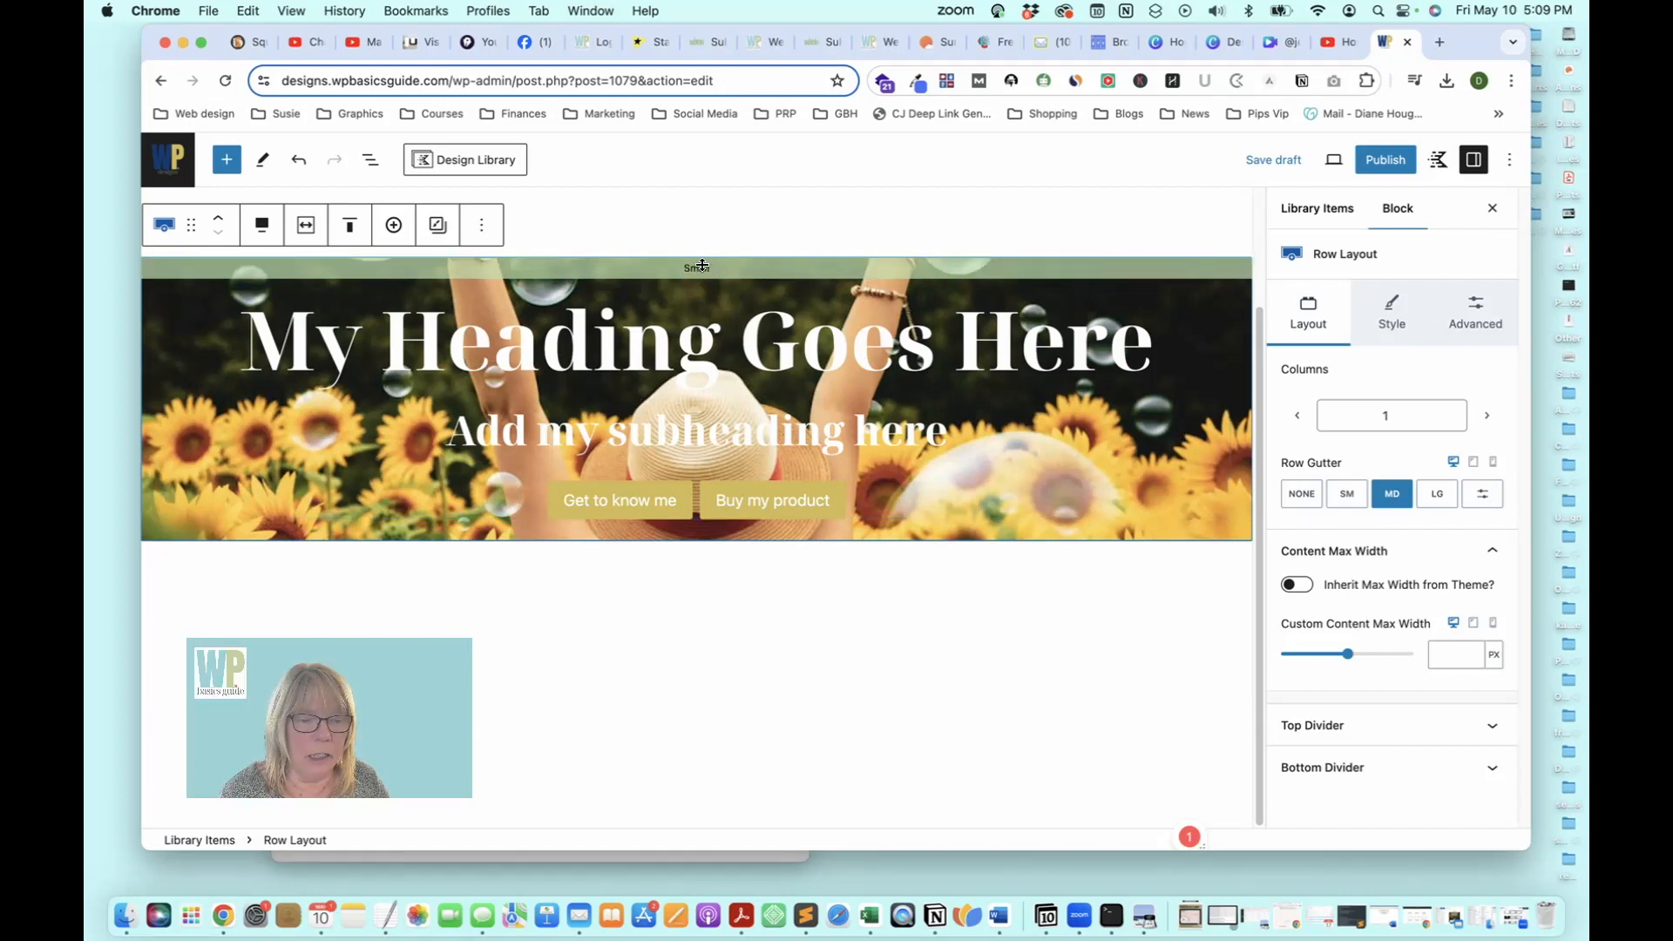
click(1471, 319)
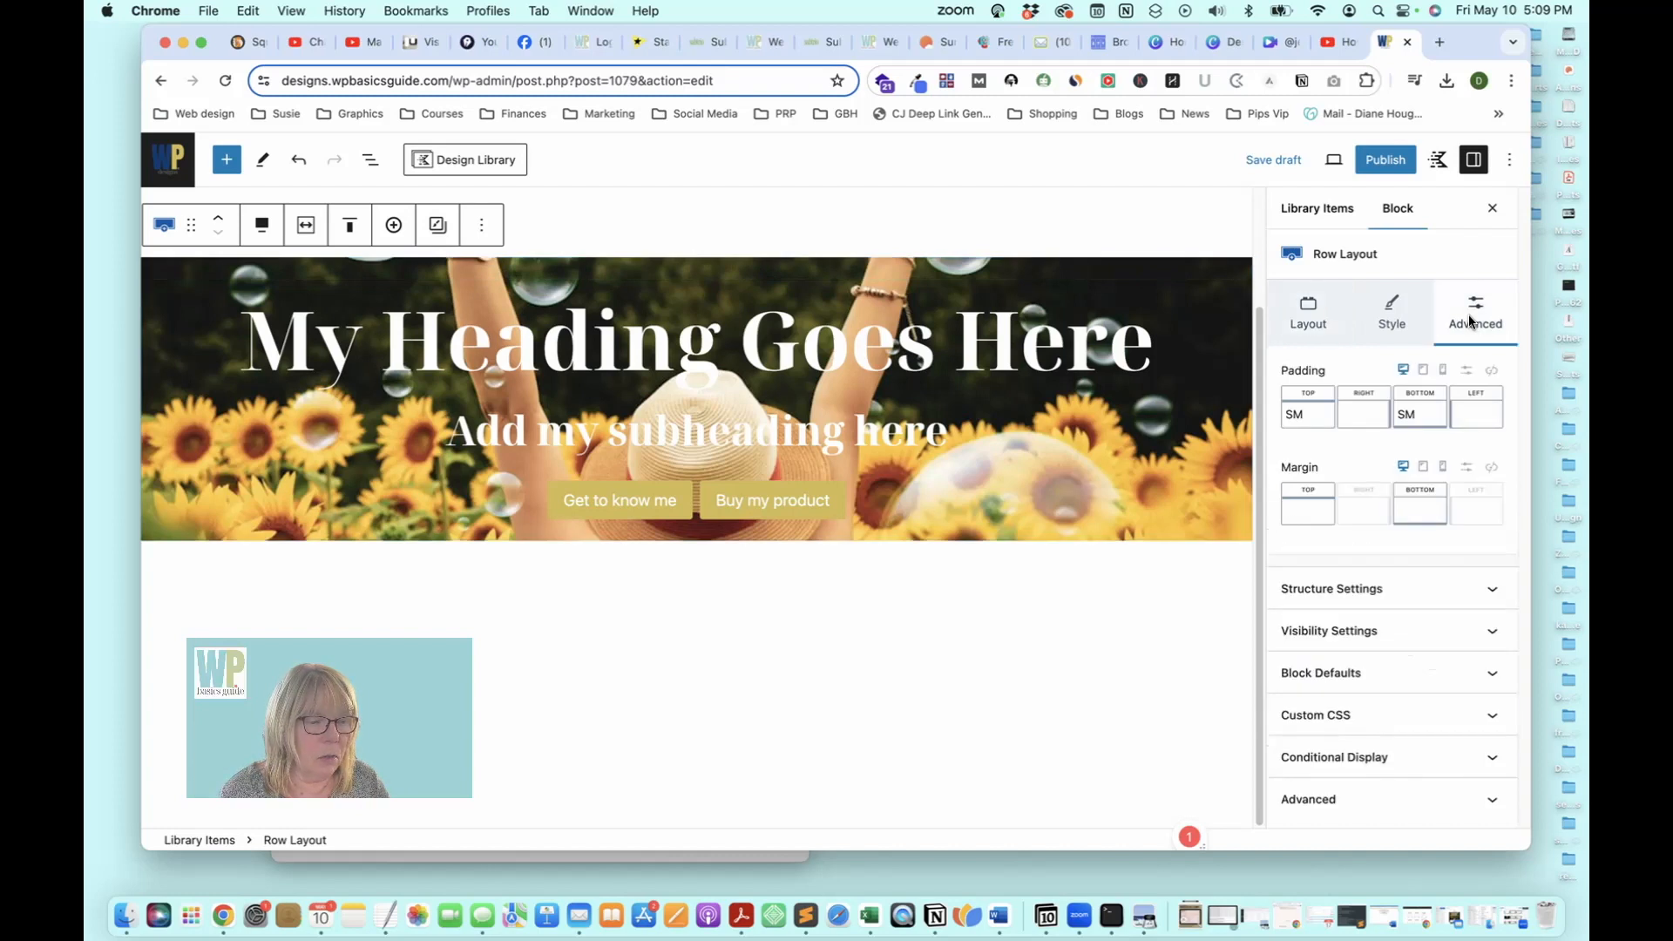
click(1493, 372)
click(1493, 373)
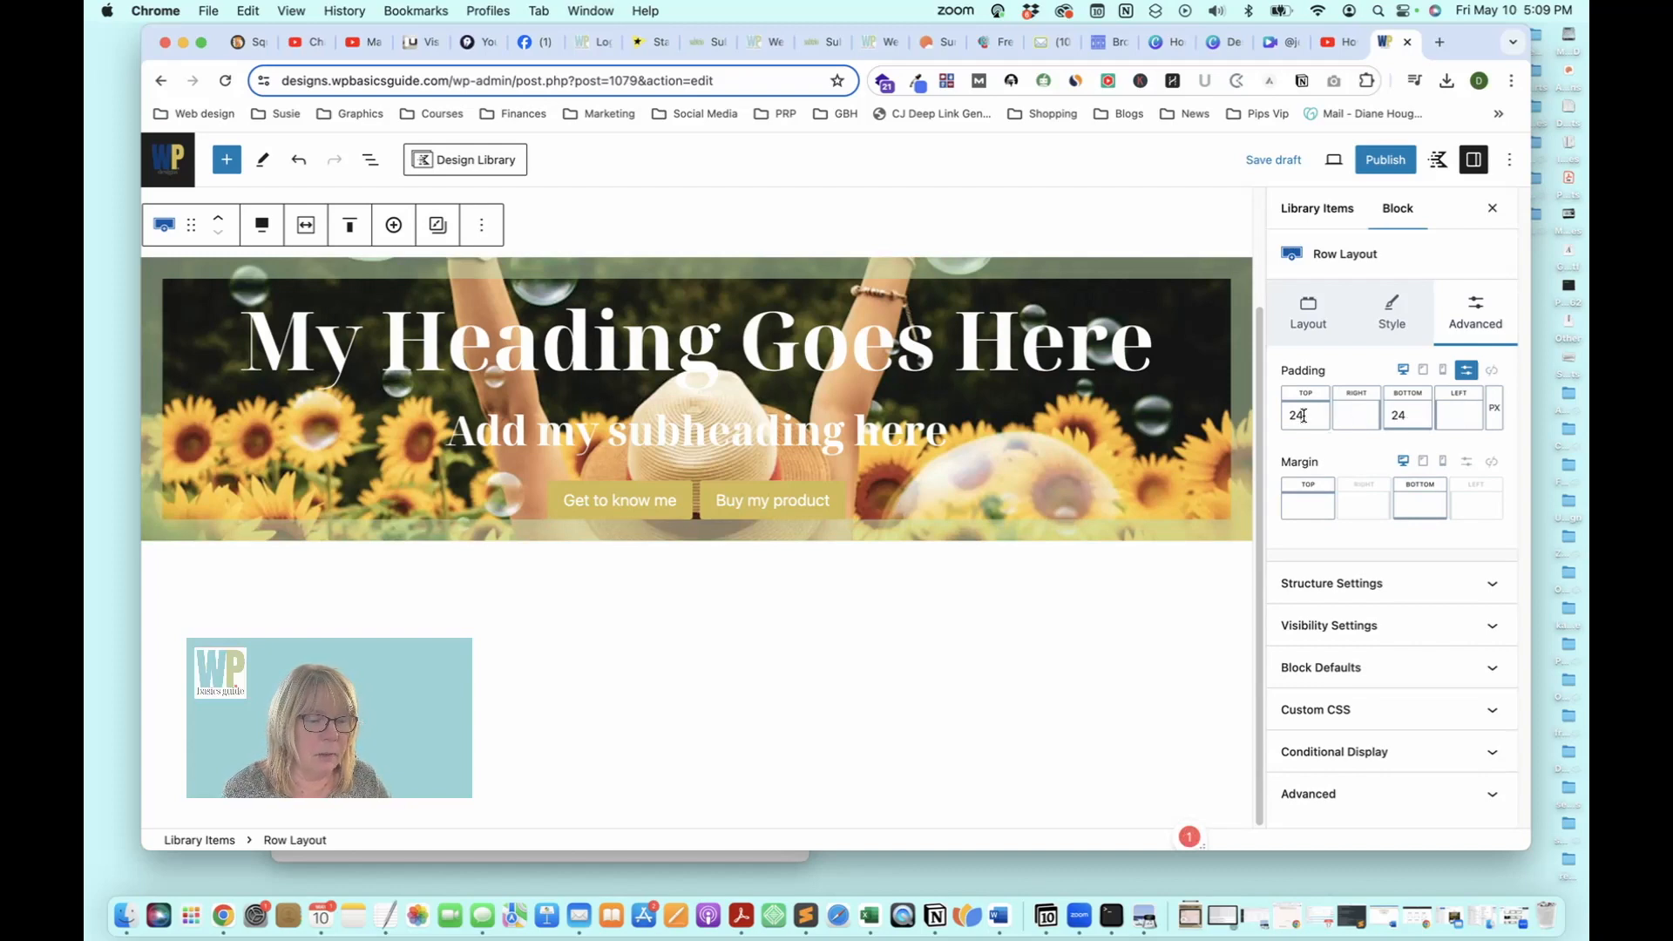
click(1303, 415)
text(0)
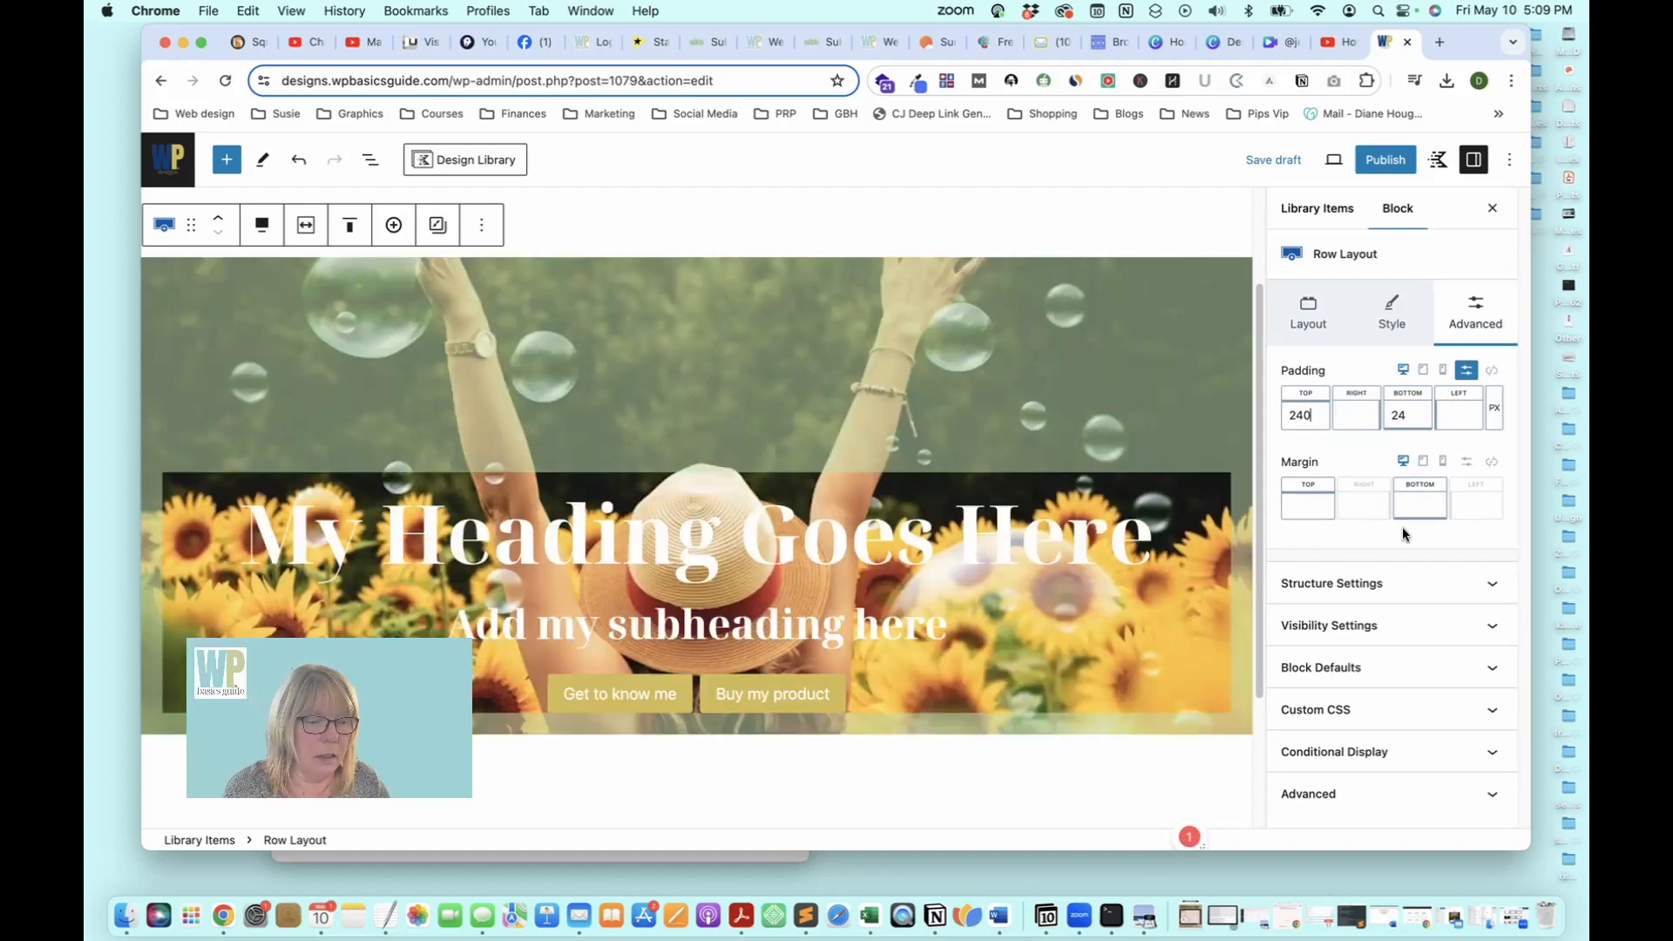
click(1409, 417)
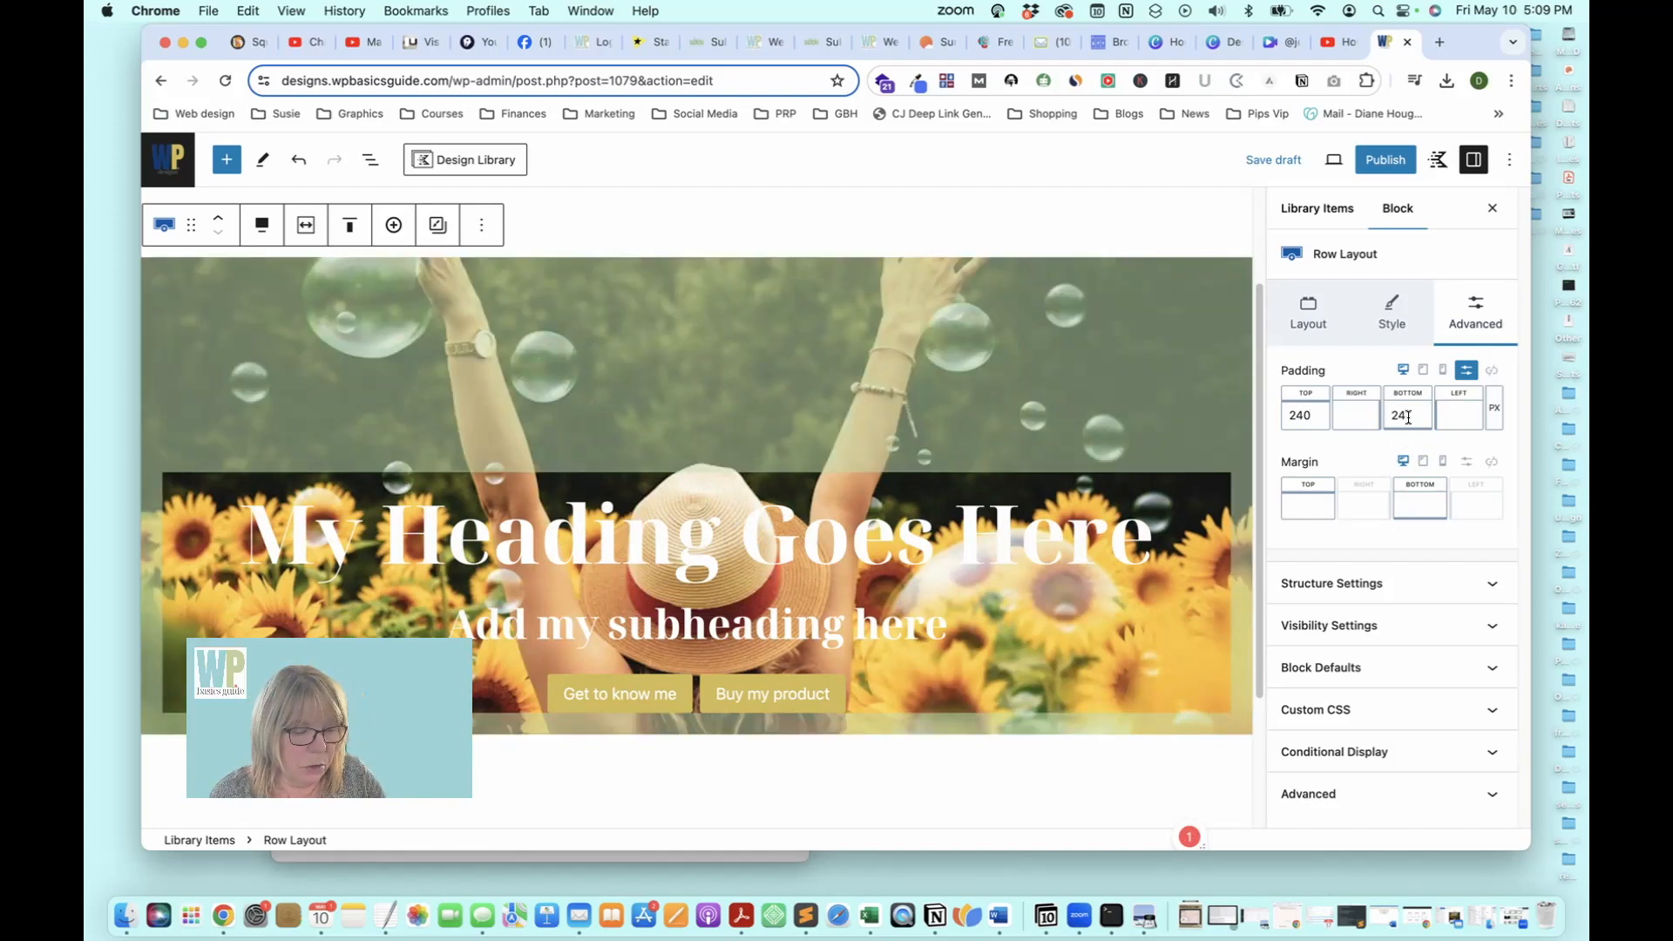
text(0)
scroll(1034, 479, down, 5)
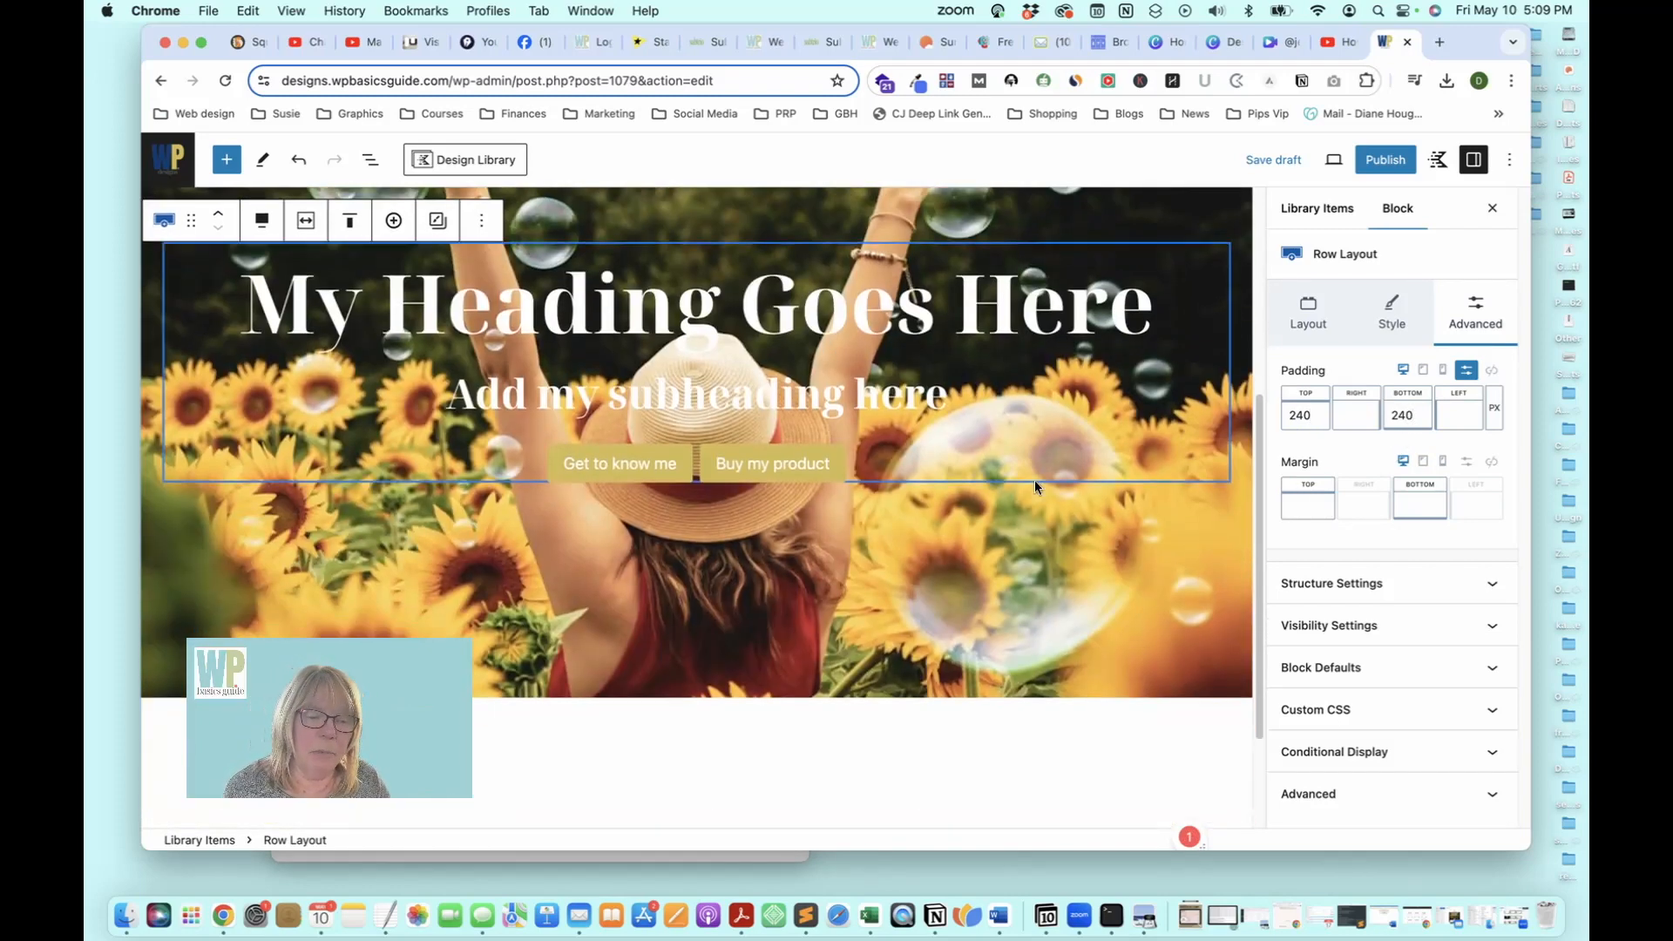
scroll(1032, 505, up, 6)
scroll(1032, 507, down, 3)
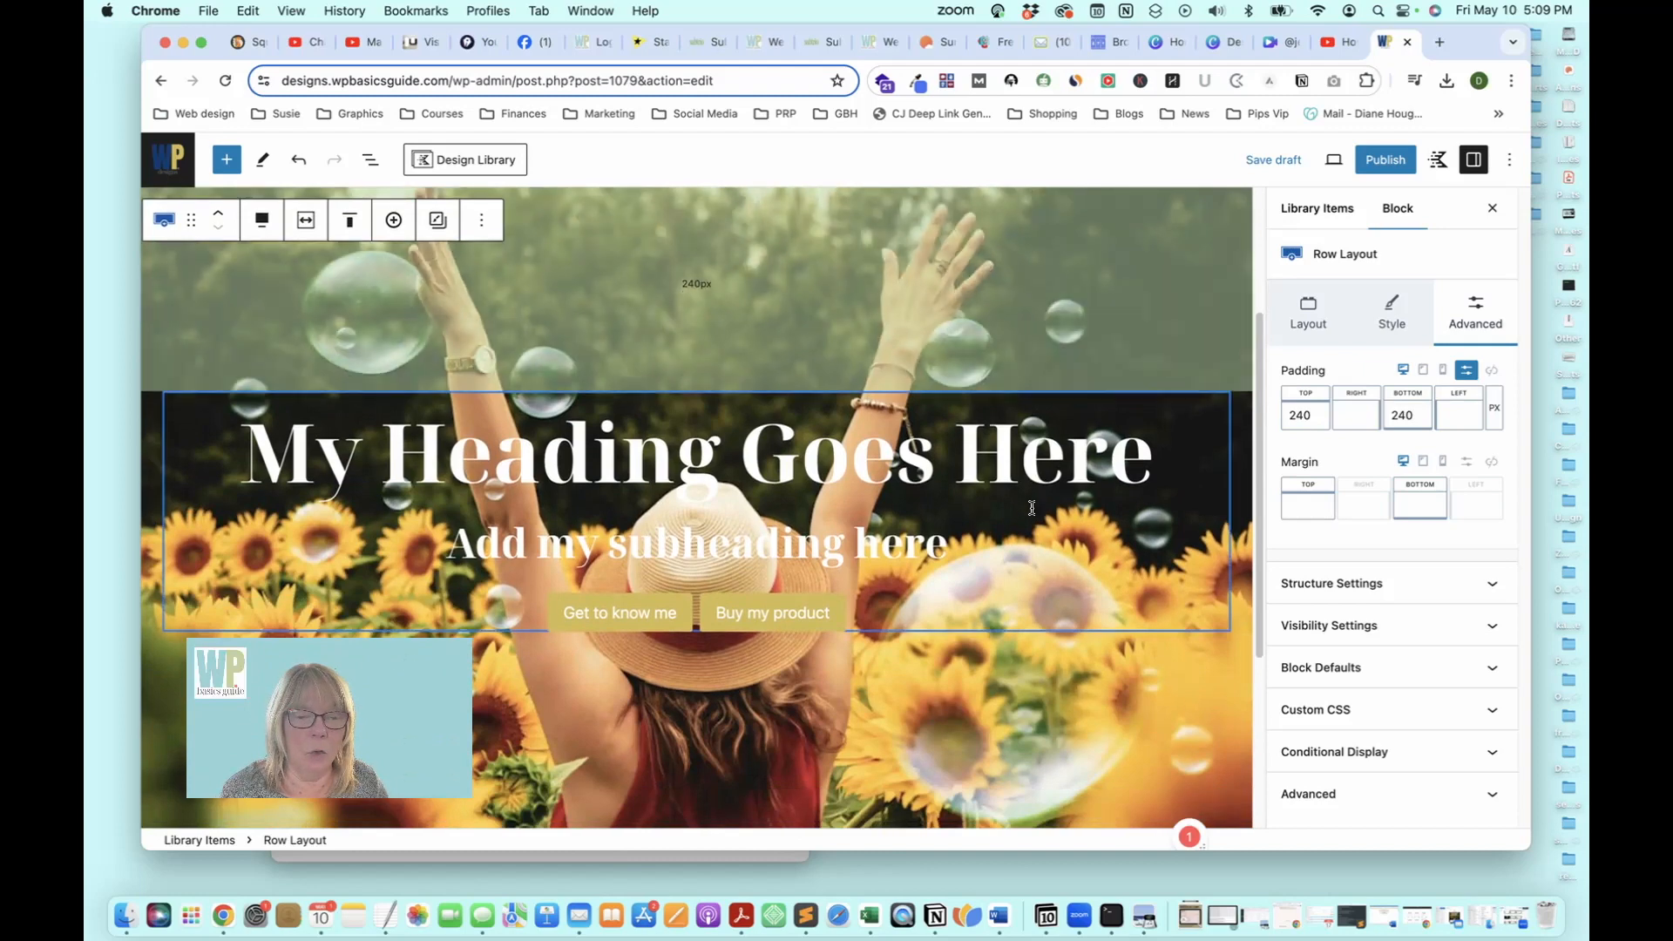
Save the hero design as a draft and preview it on the site, returning to the editor after checking
click(1289, 166)
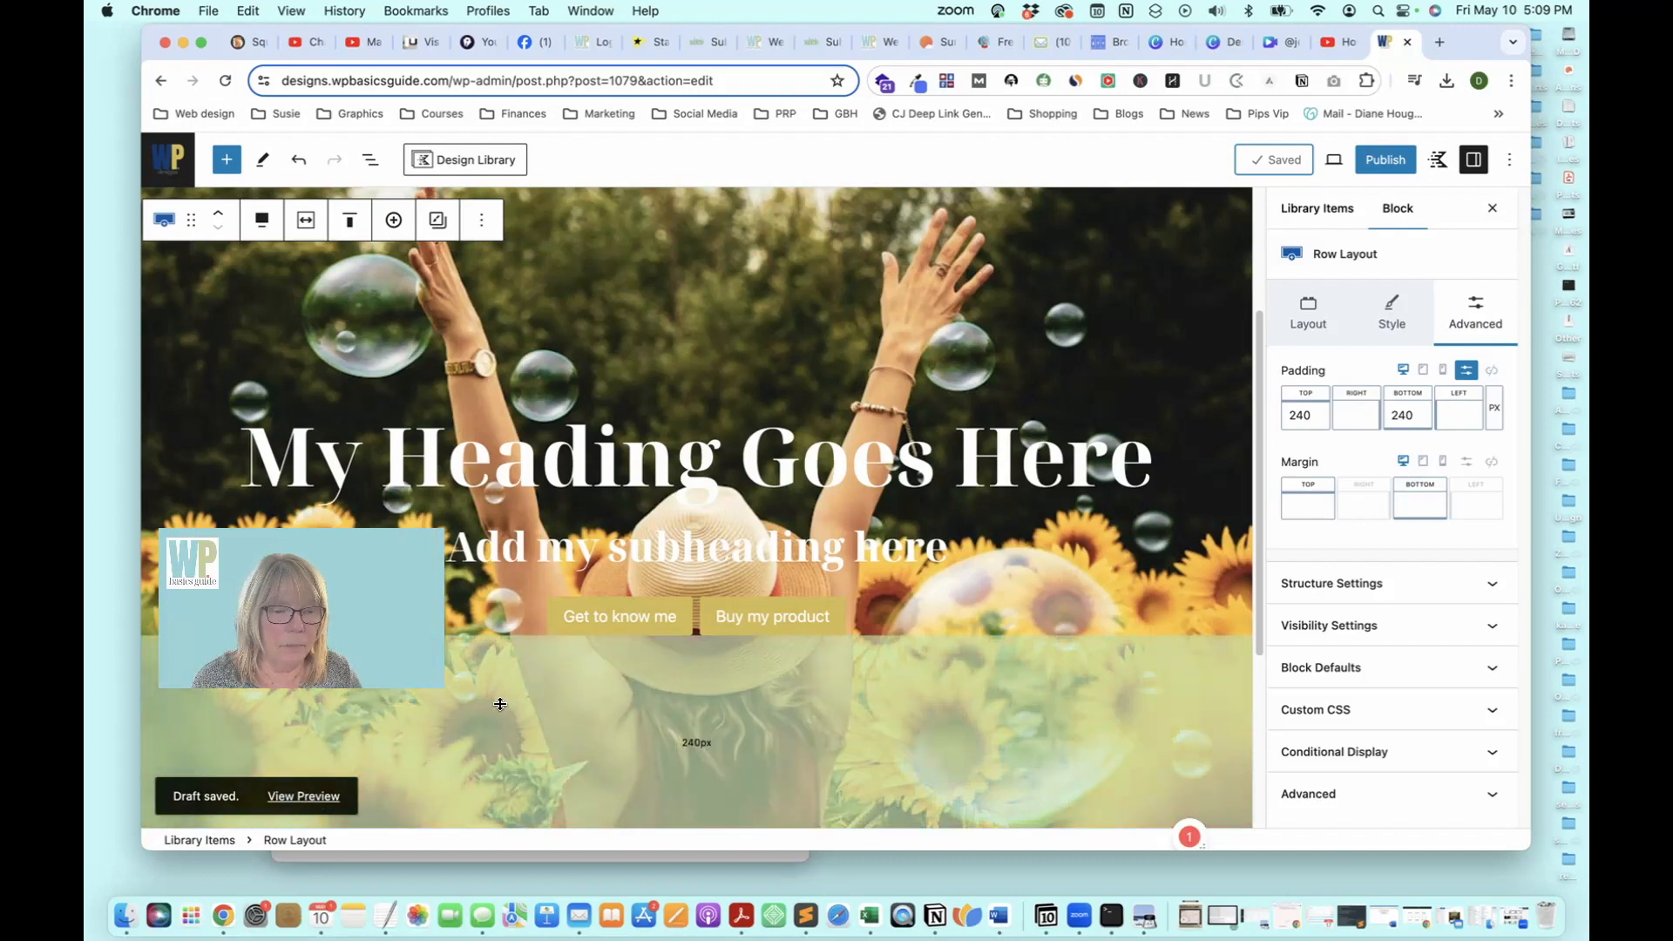
click(305, 796)
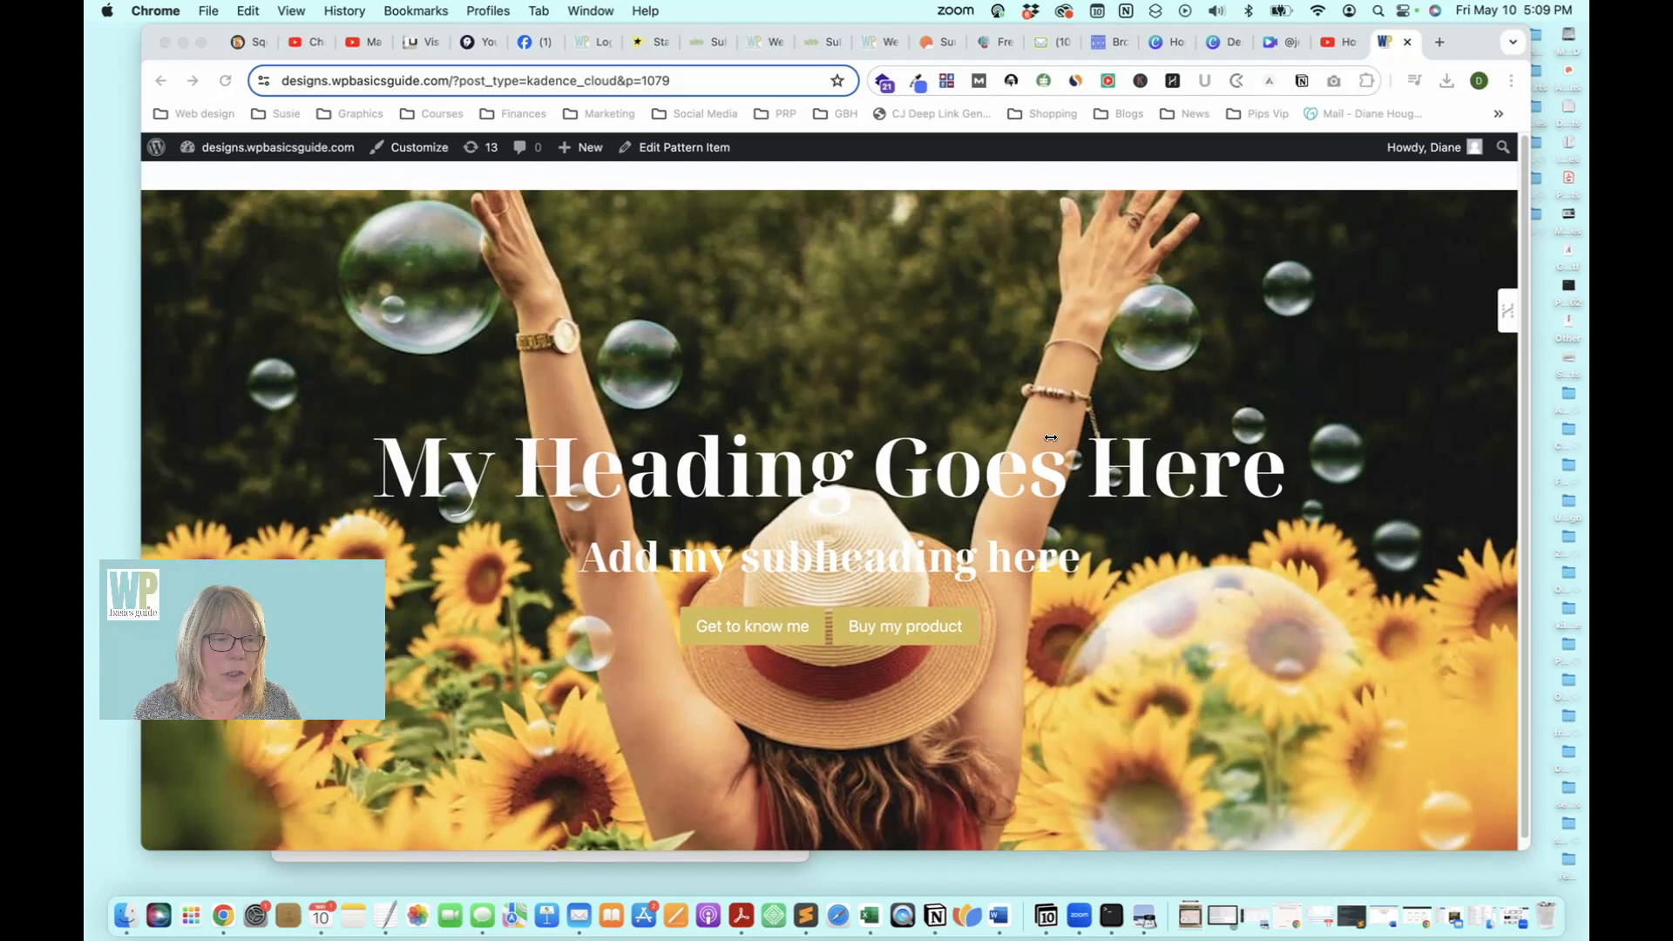
click(684, 147)
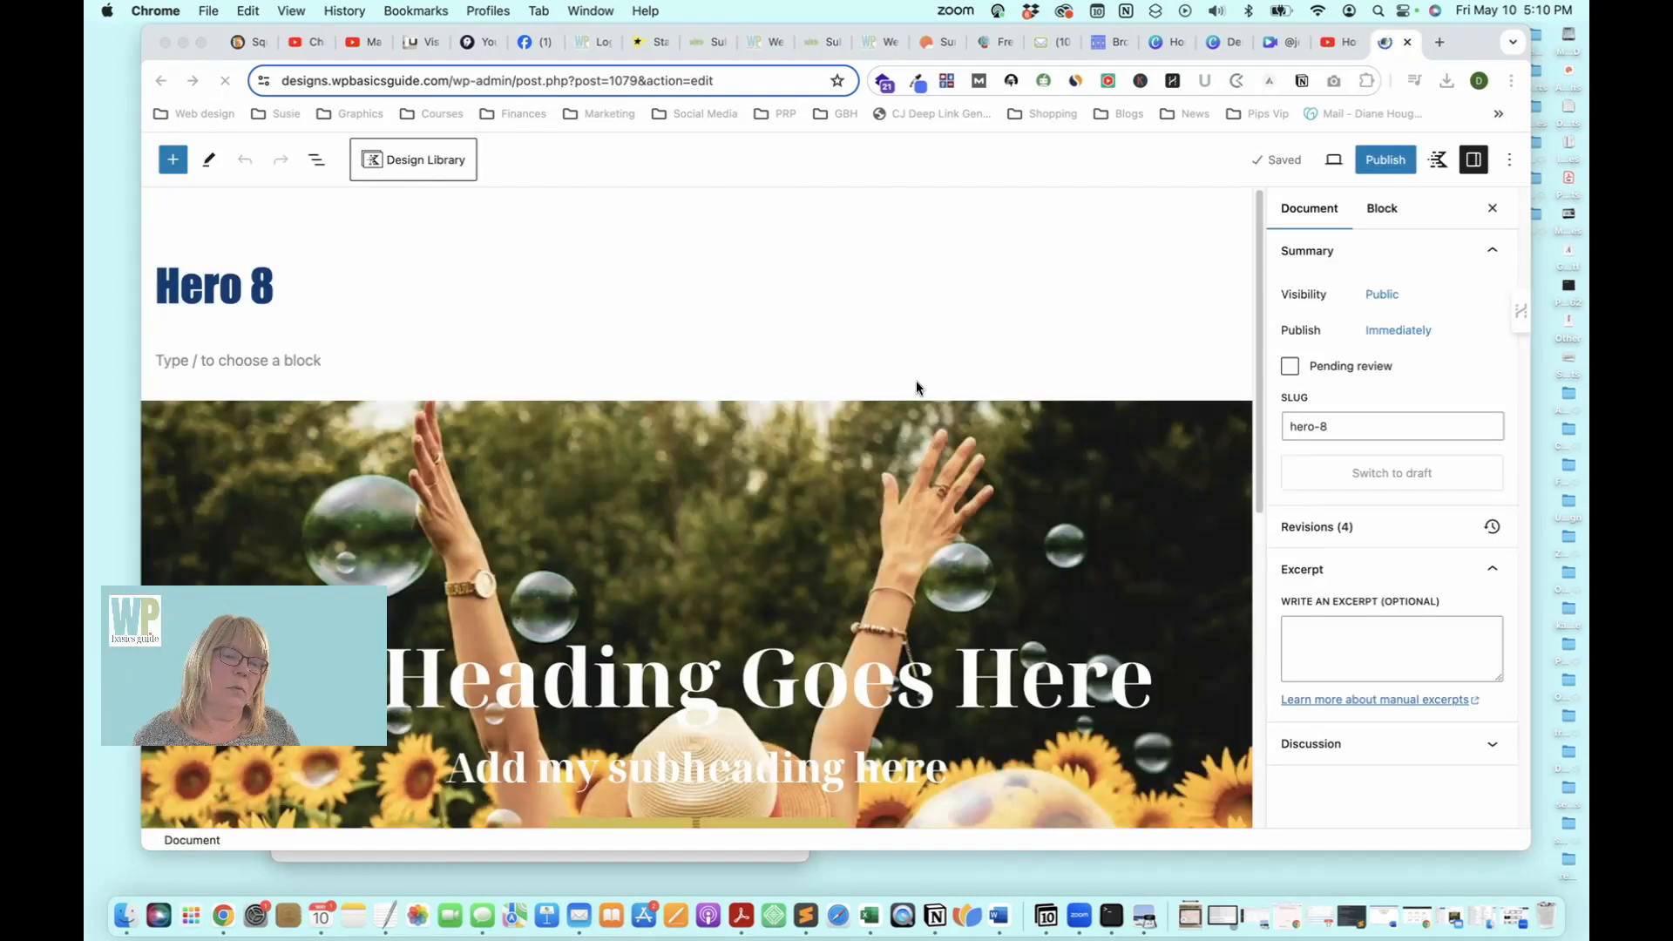
Turn off the QuillBot extension for this site and dismiss its notice
scroll(917, 383, down, 5)
scroll(917, 380, down, 1)
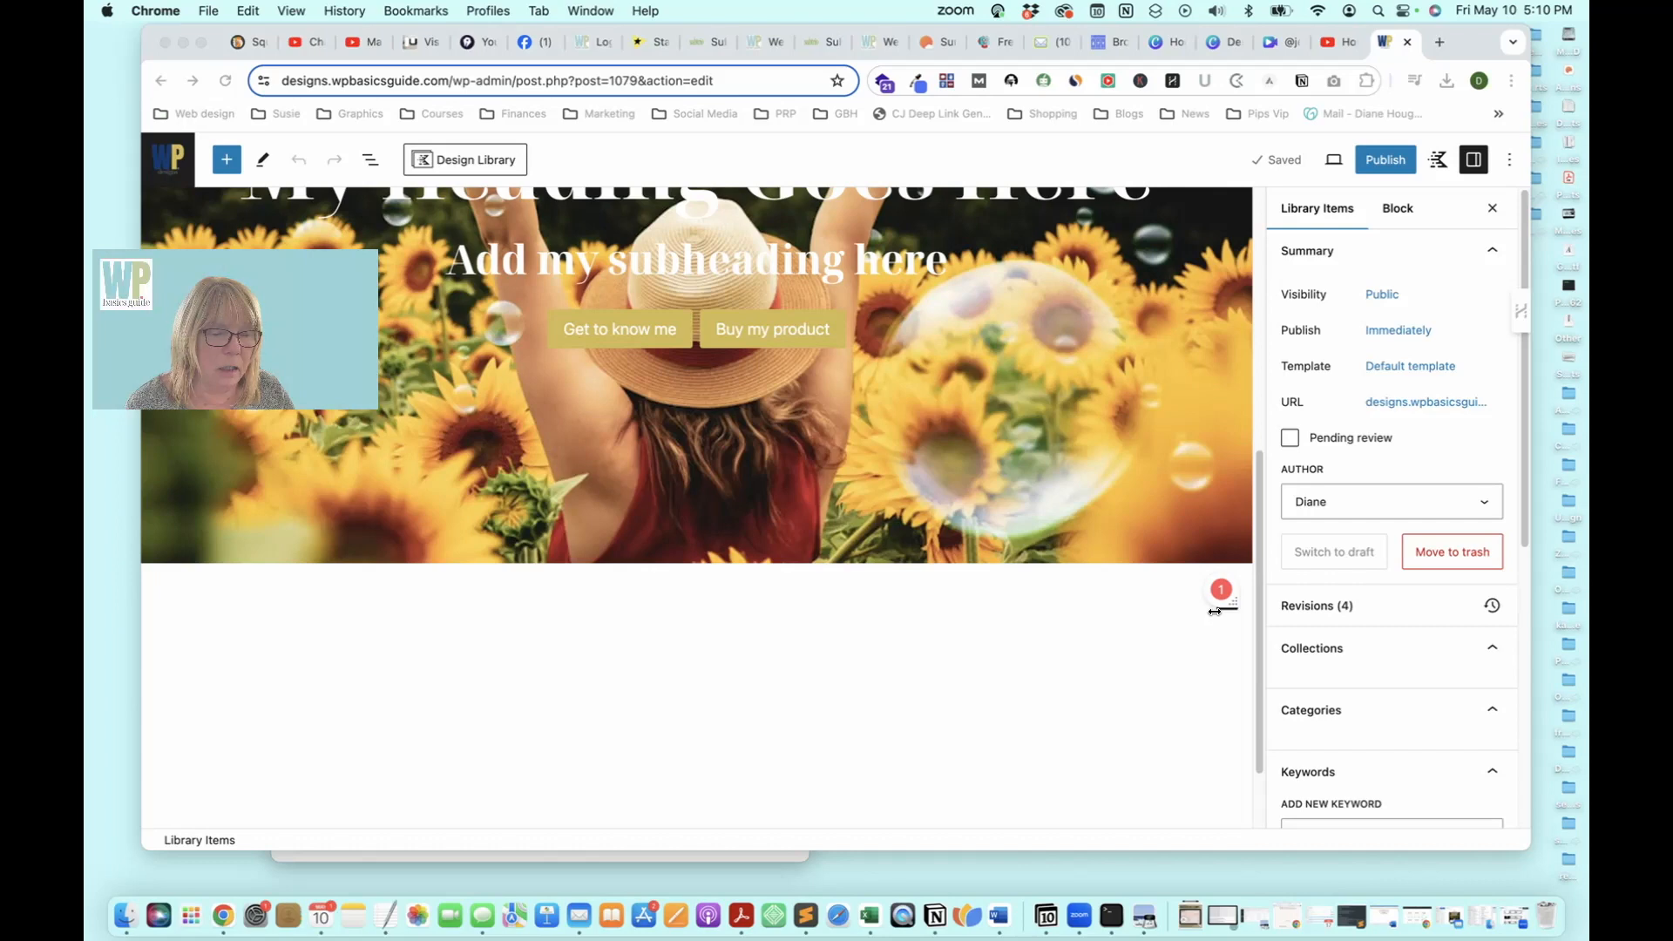
click(1207, 804)
scroll(945, 551, up, 5)
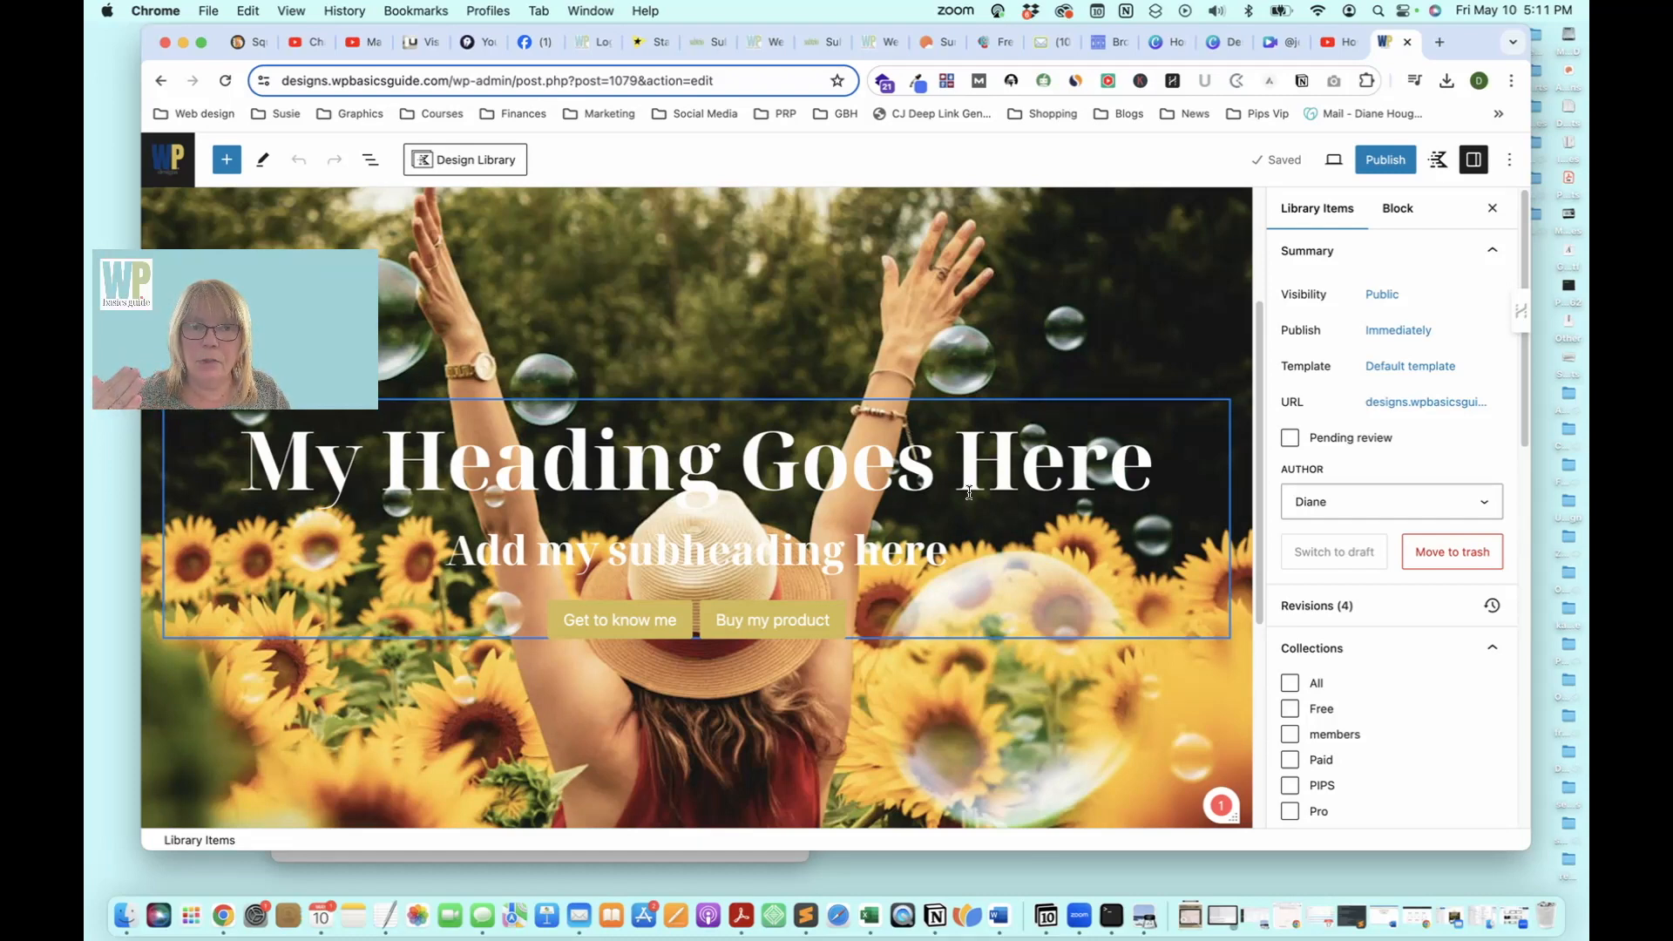
scroll(969, 493, down, 4)
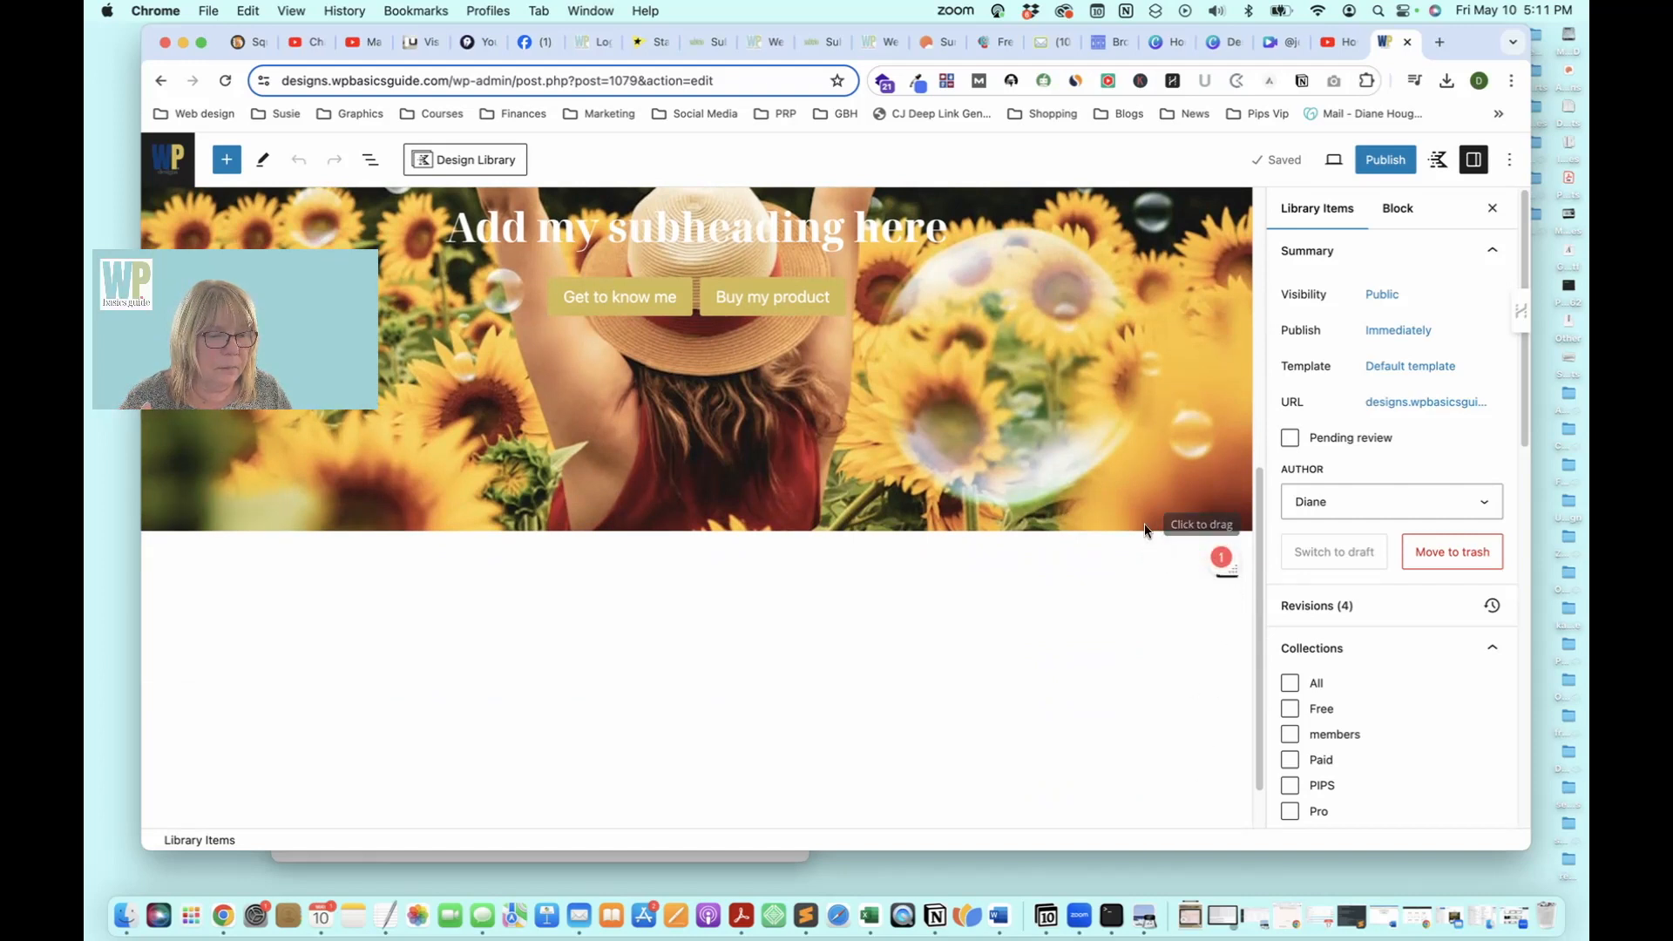
click(1168, 558)
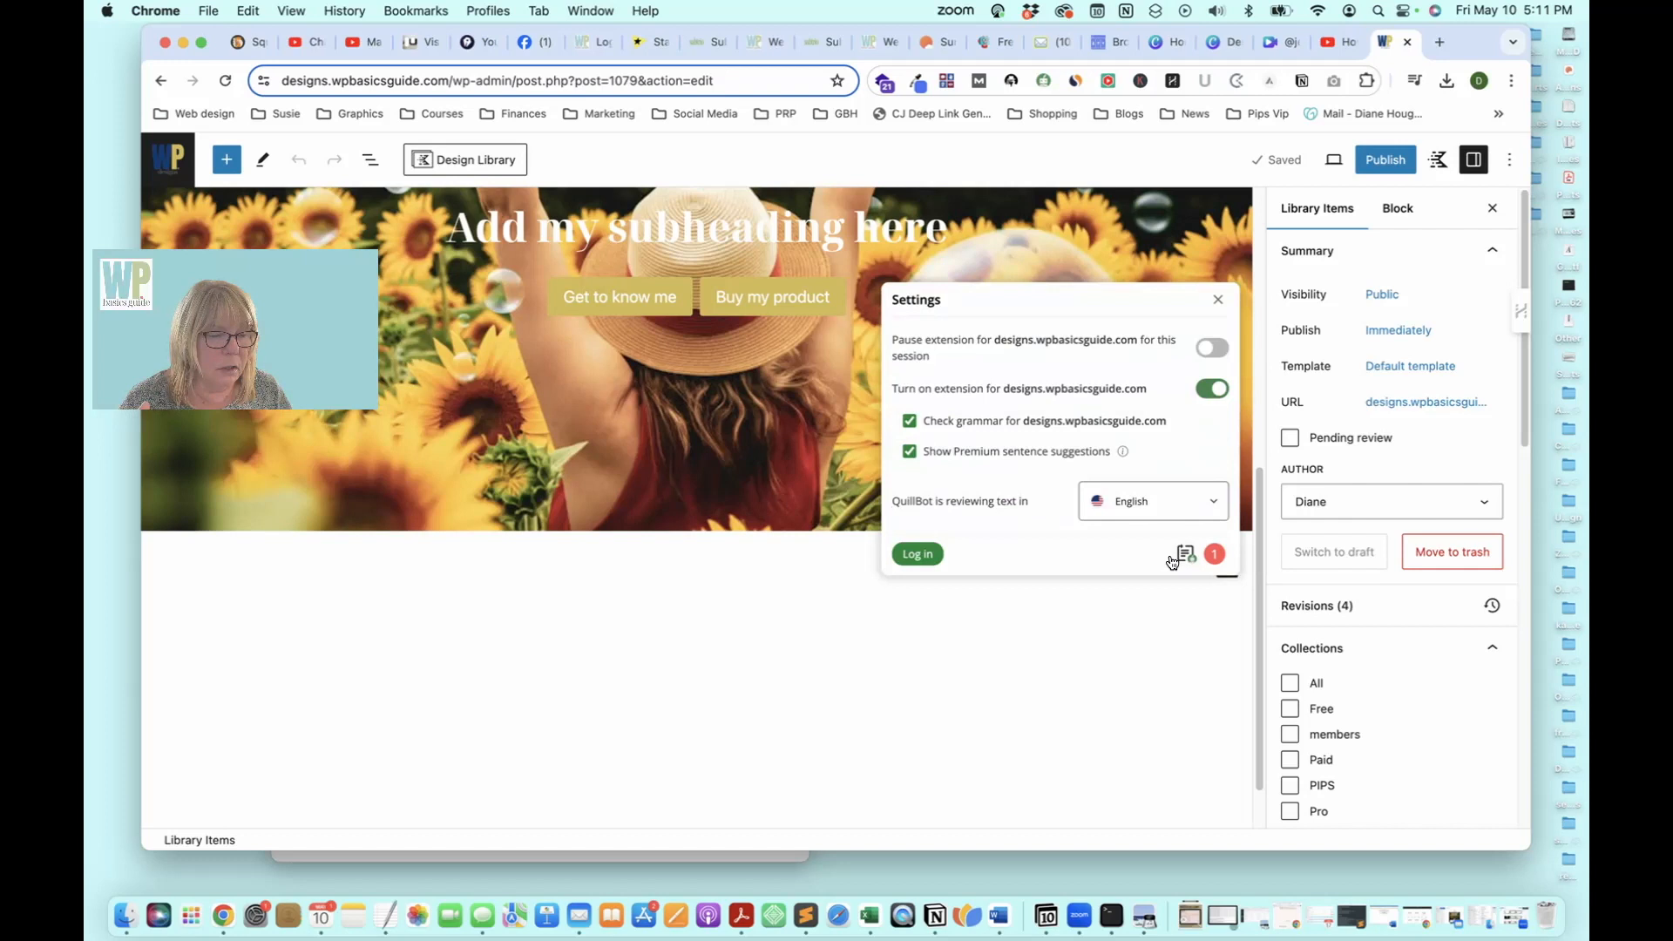
click(1208, 389)
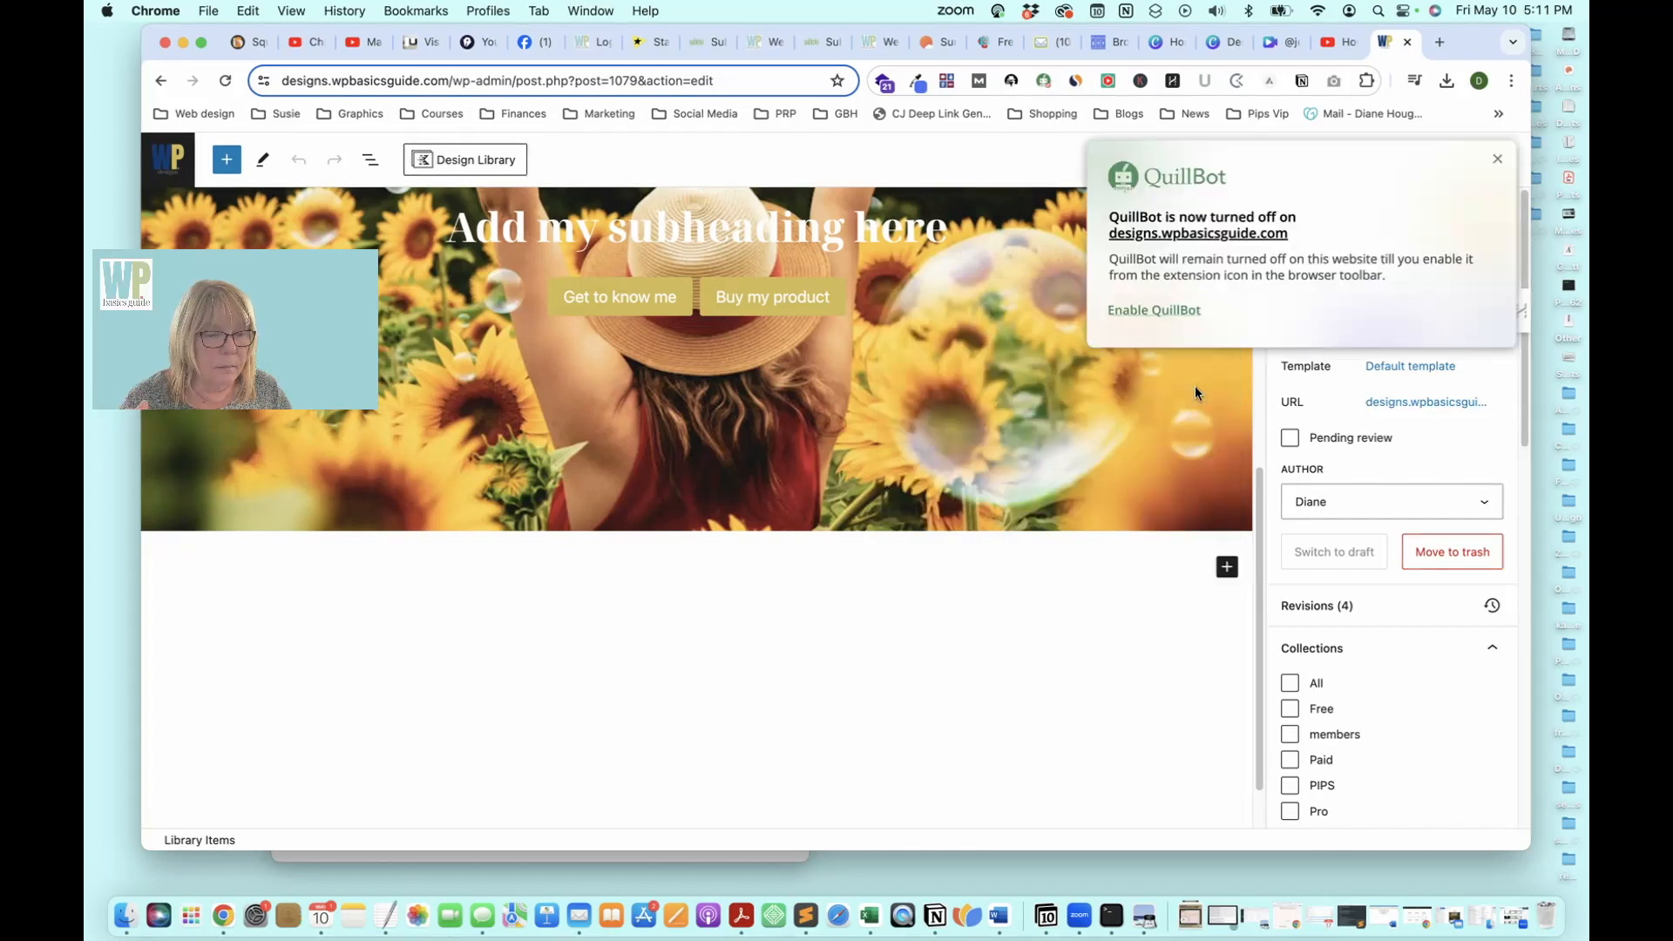
click(1500, 161)
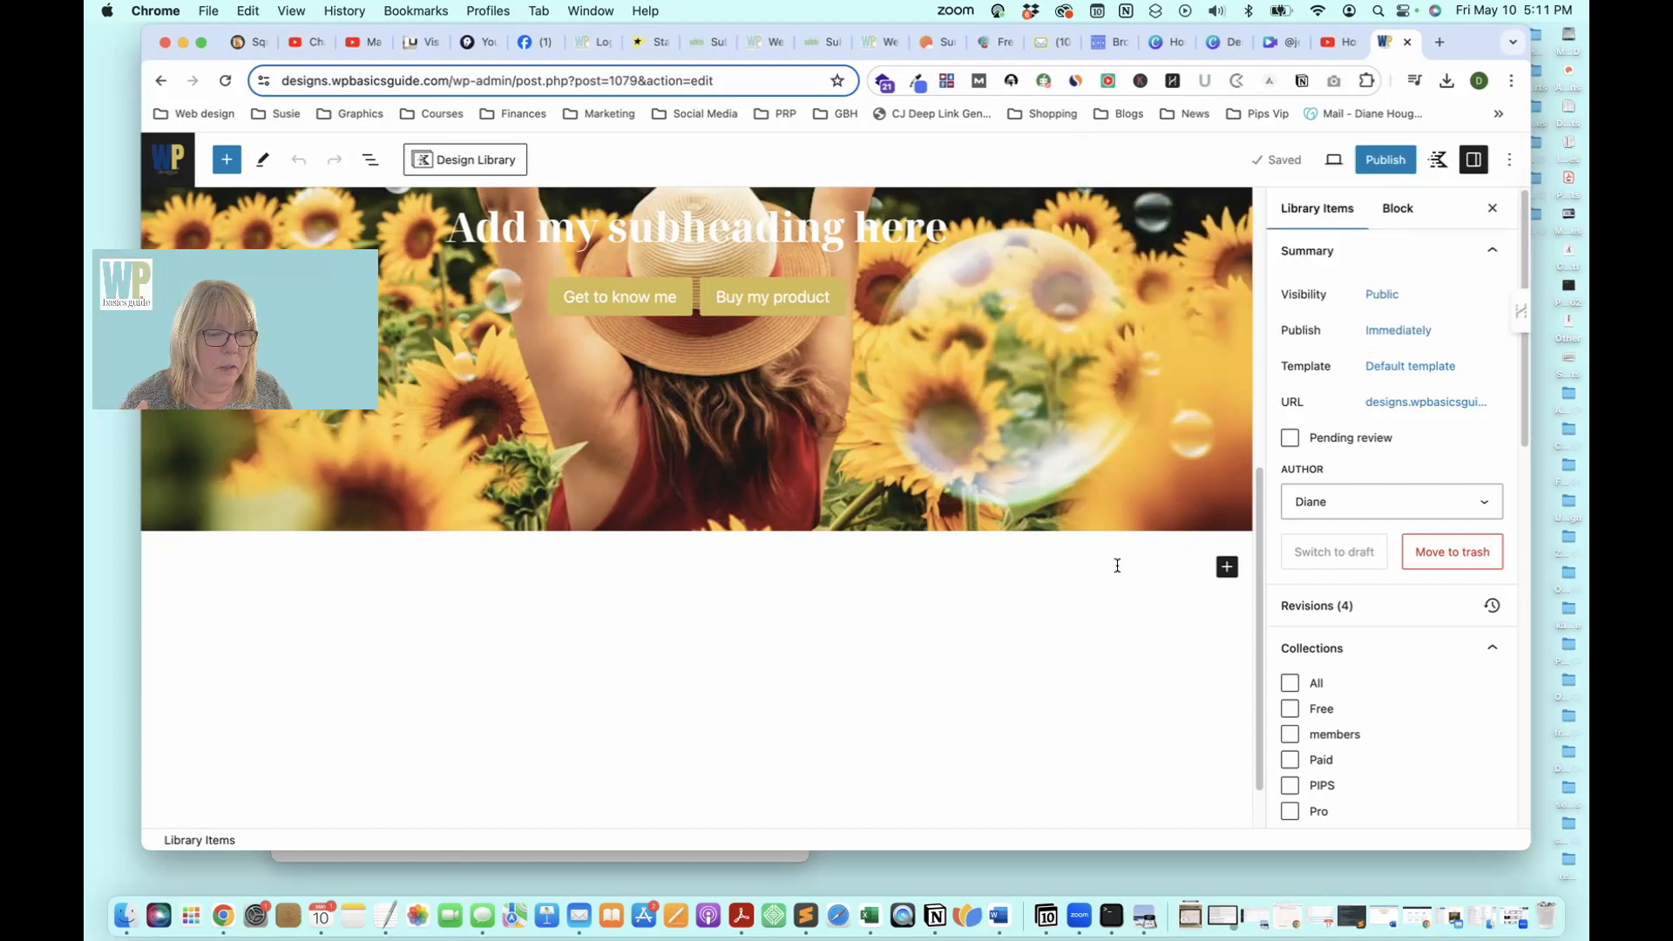
Add a single-column Row Layout block below the hero row
click(1226, 567)
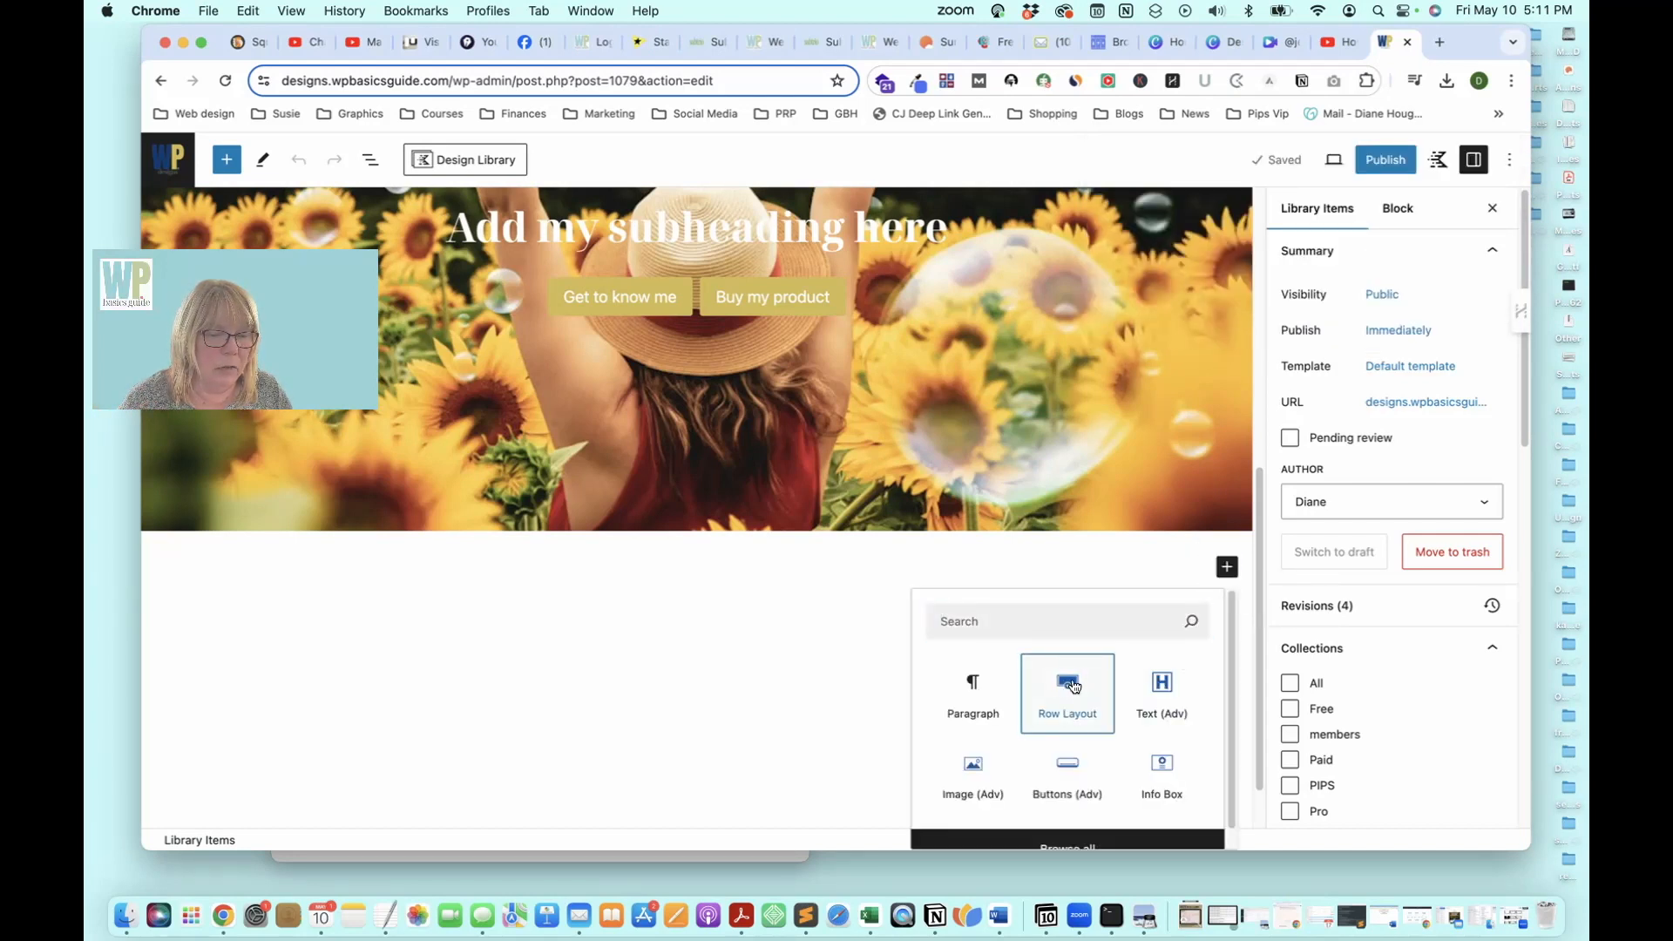
click(1073, 687)
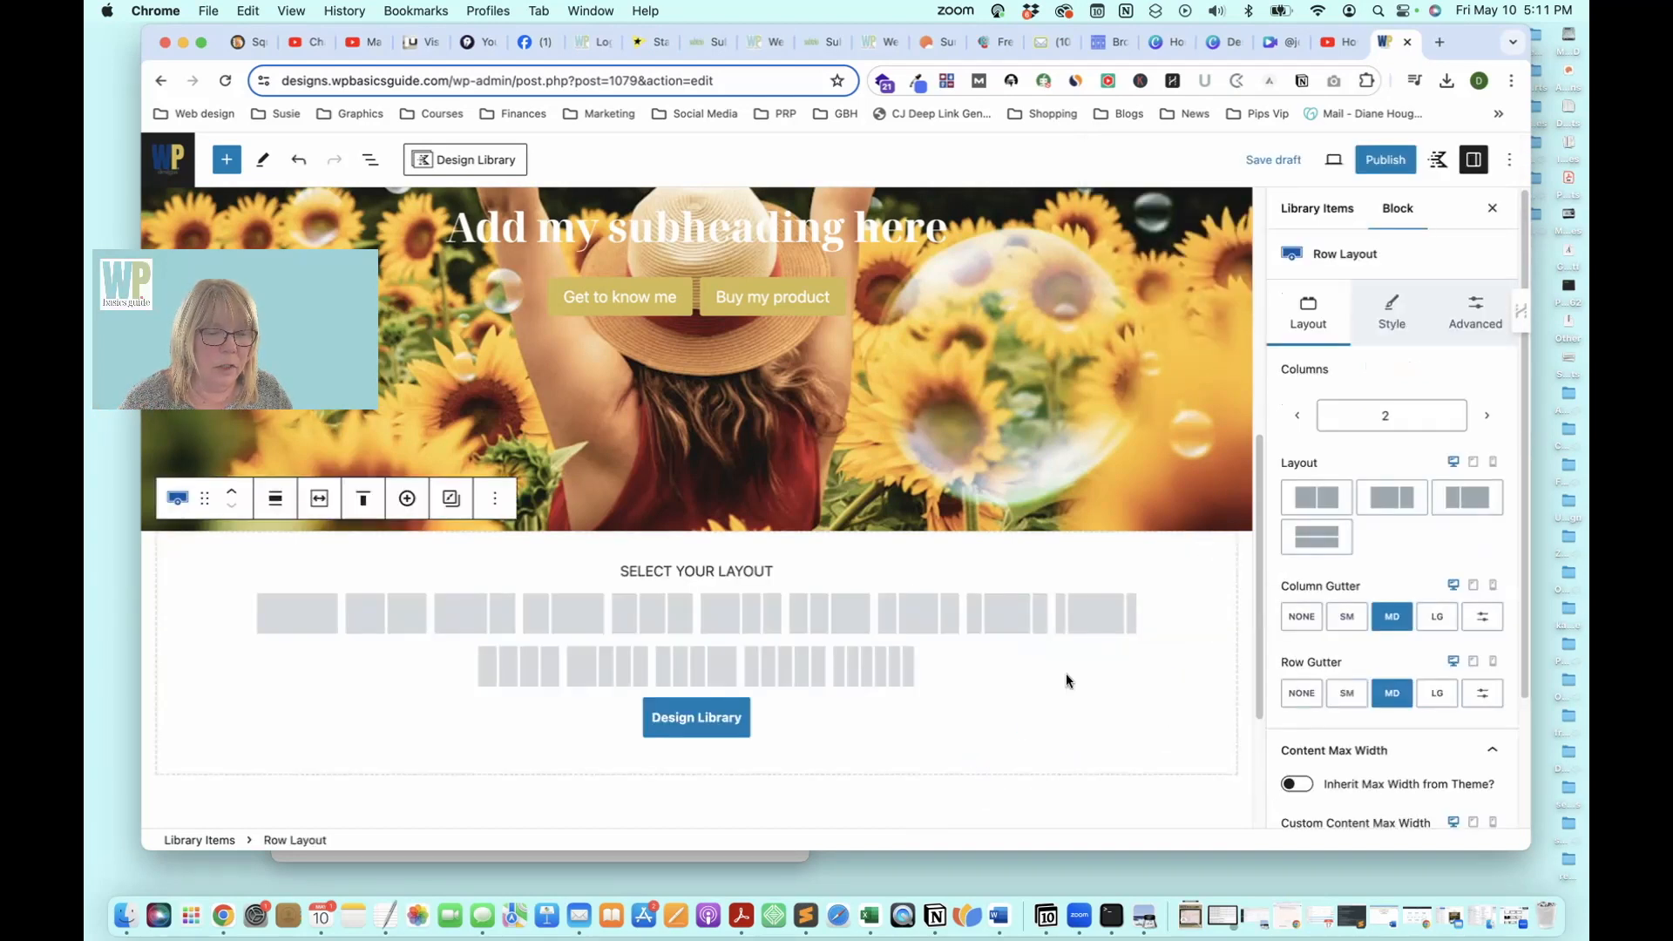
click(330, 617)
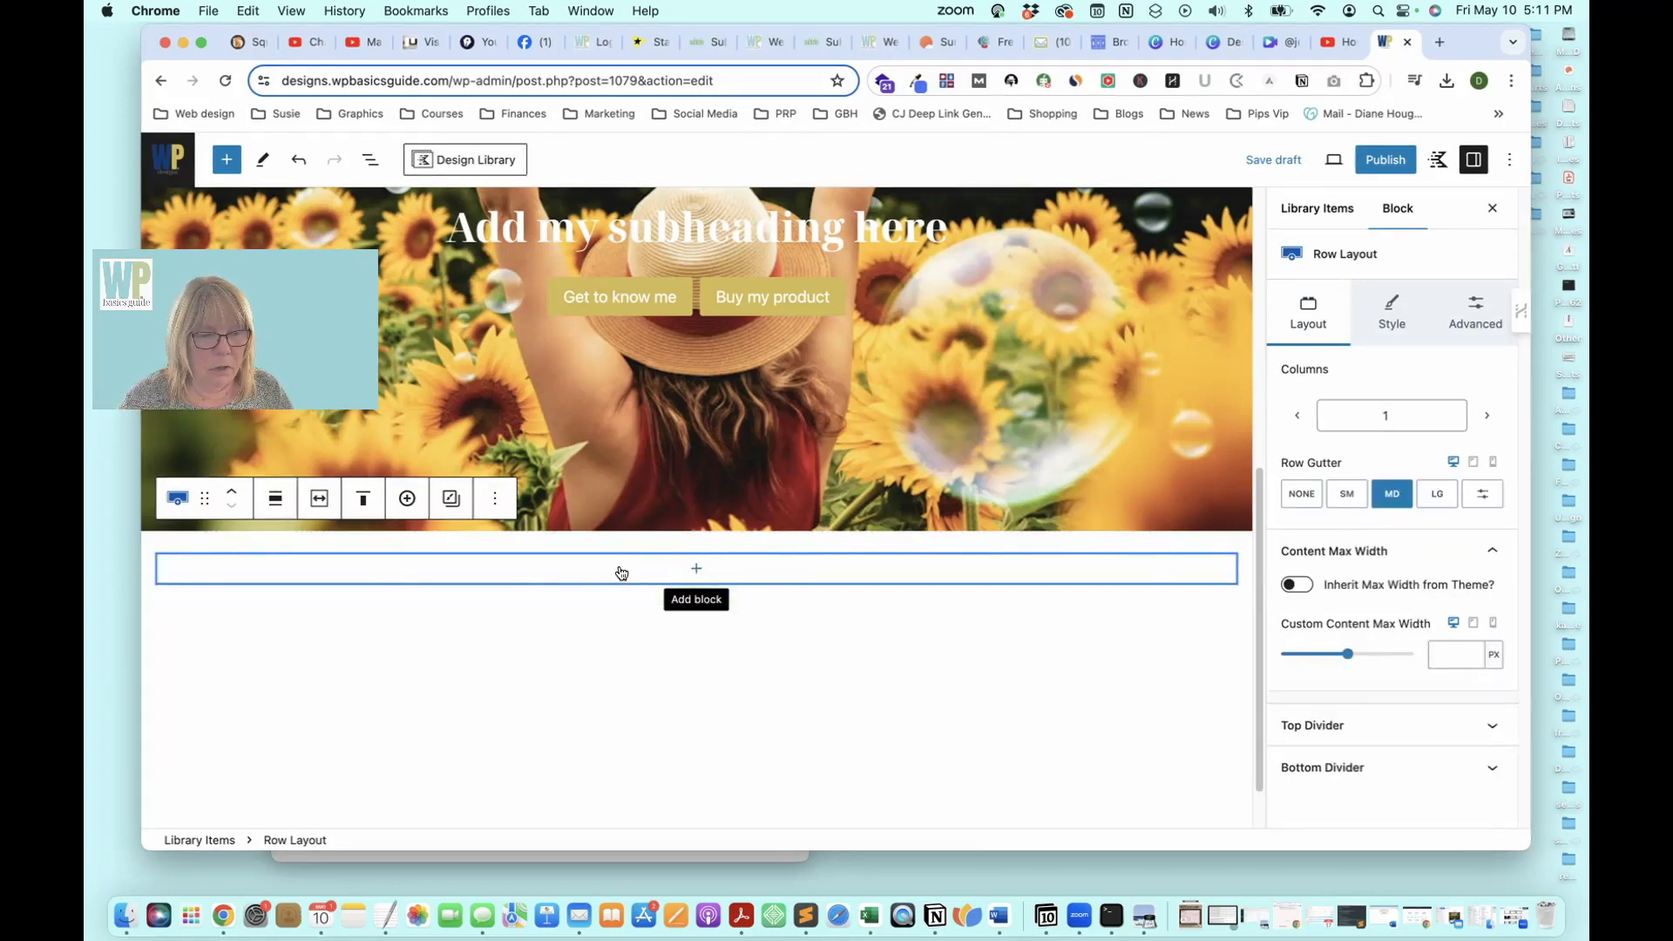
Find the Posts block by searching "pos" and insert it in the new row
click(697, 570)
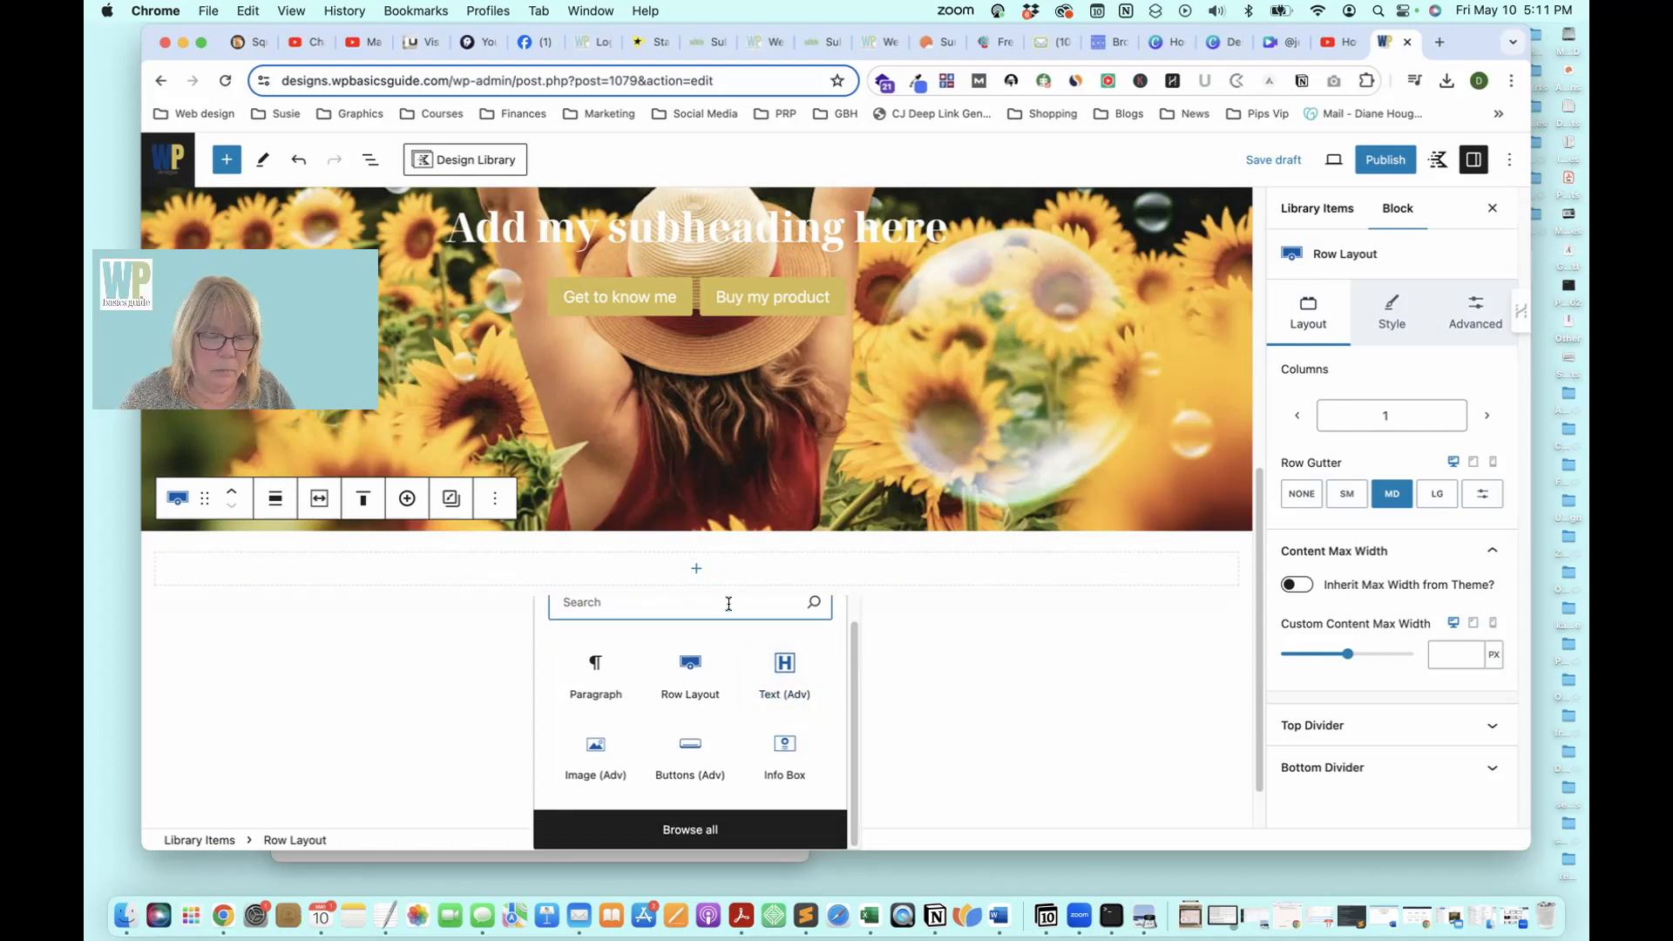
text(pos)
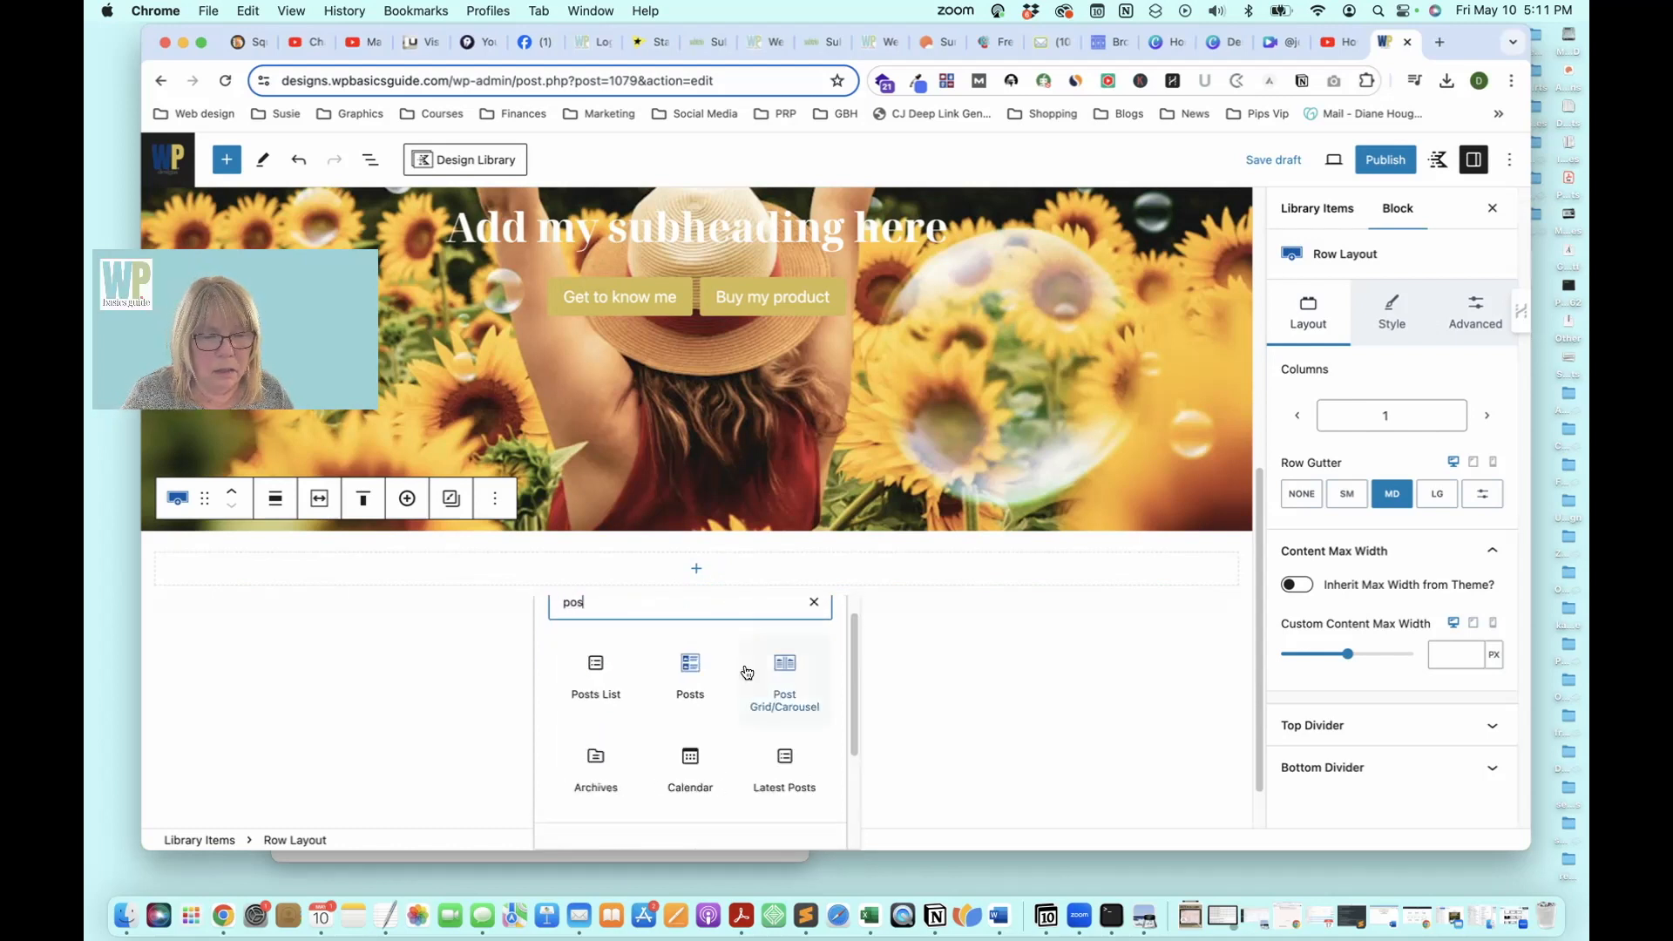
click(690, 674)
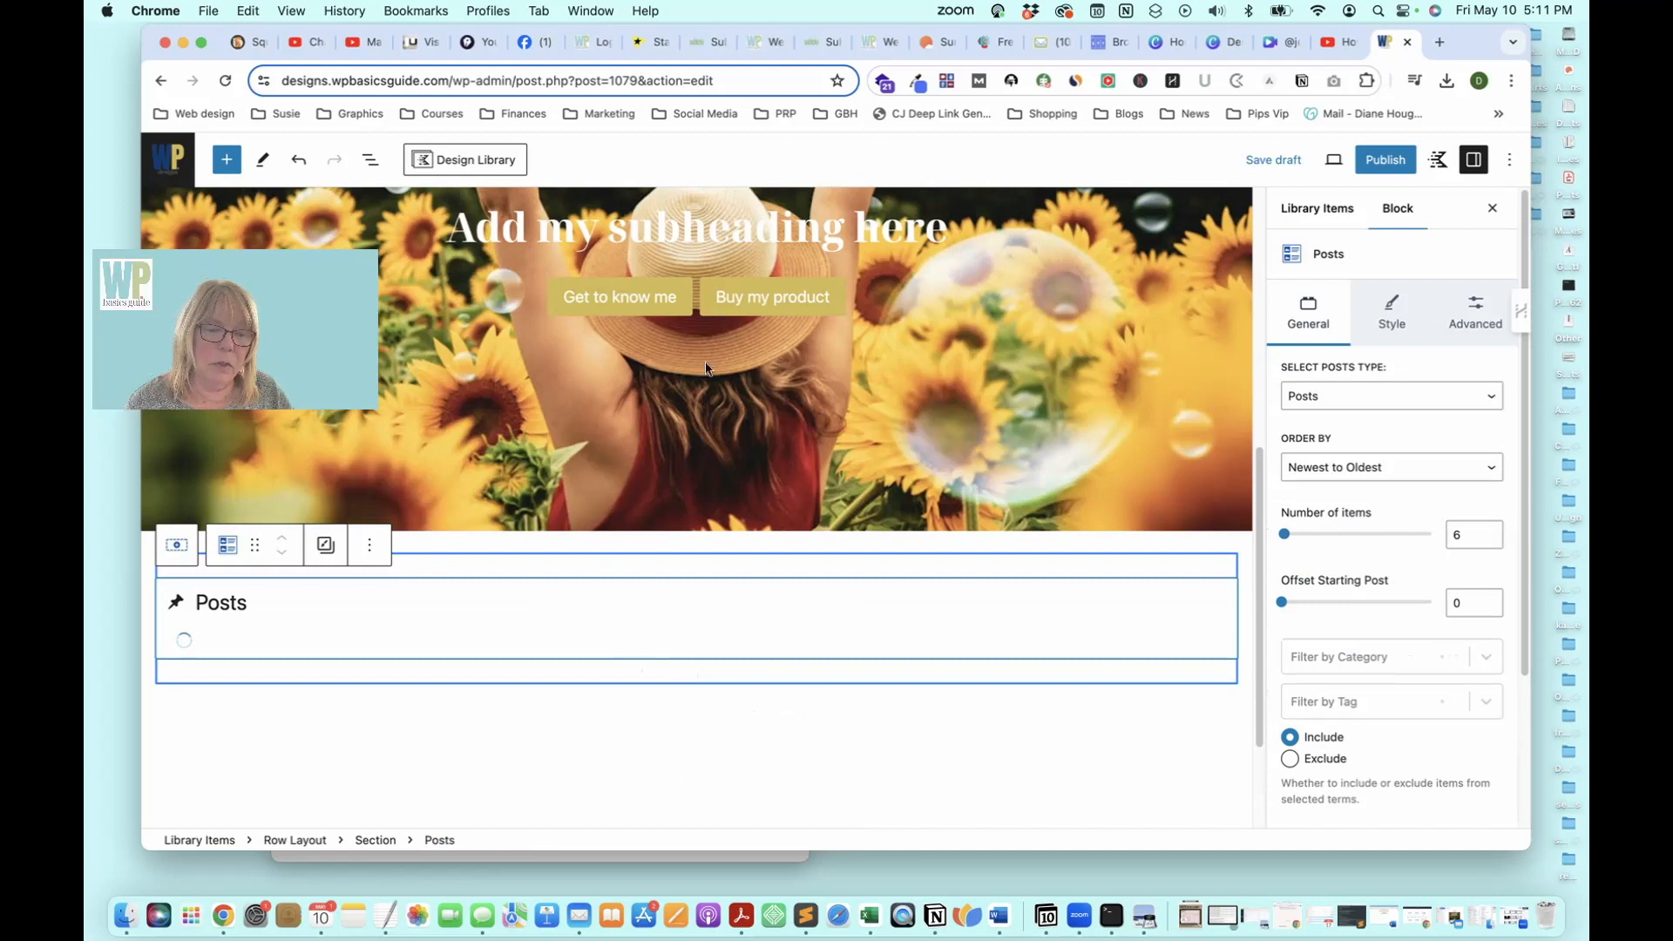
drag(235, 329, 284, 259)
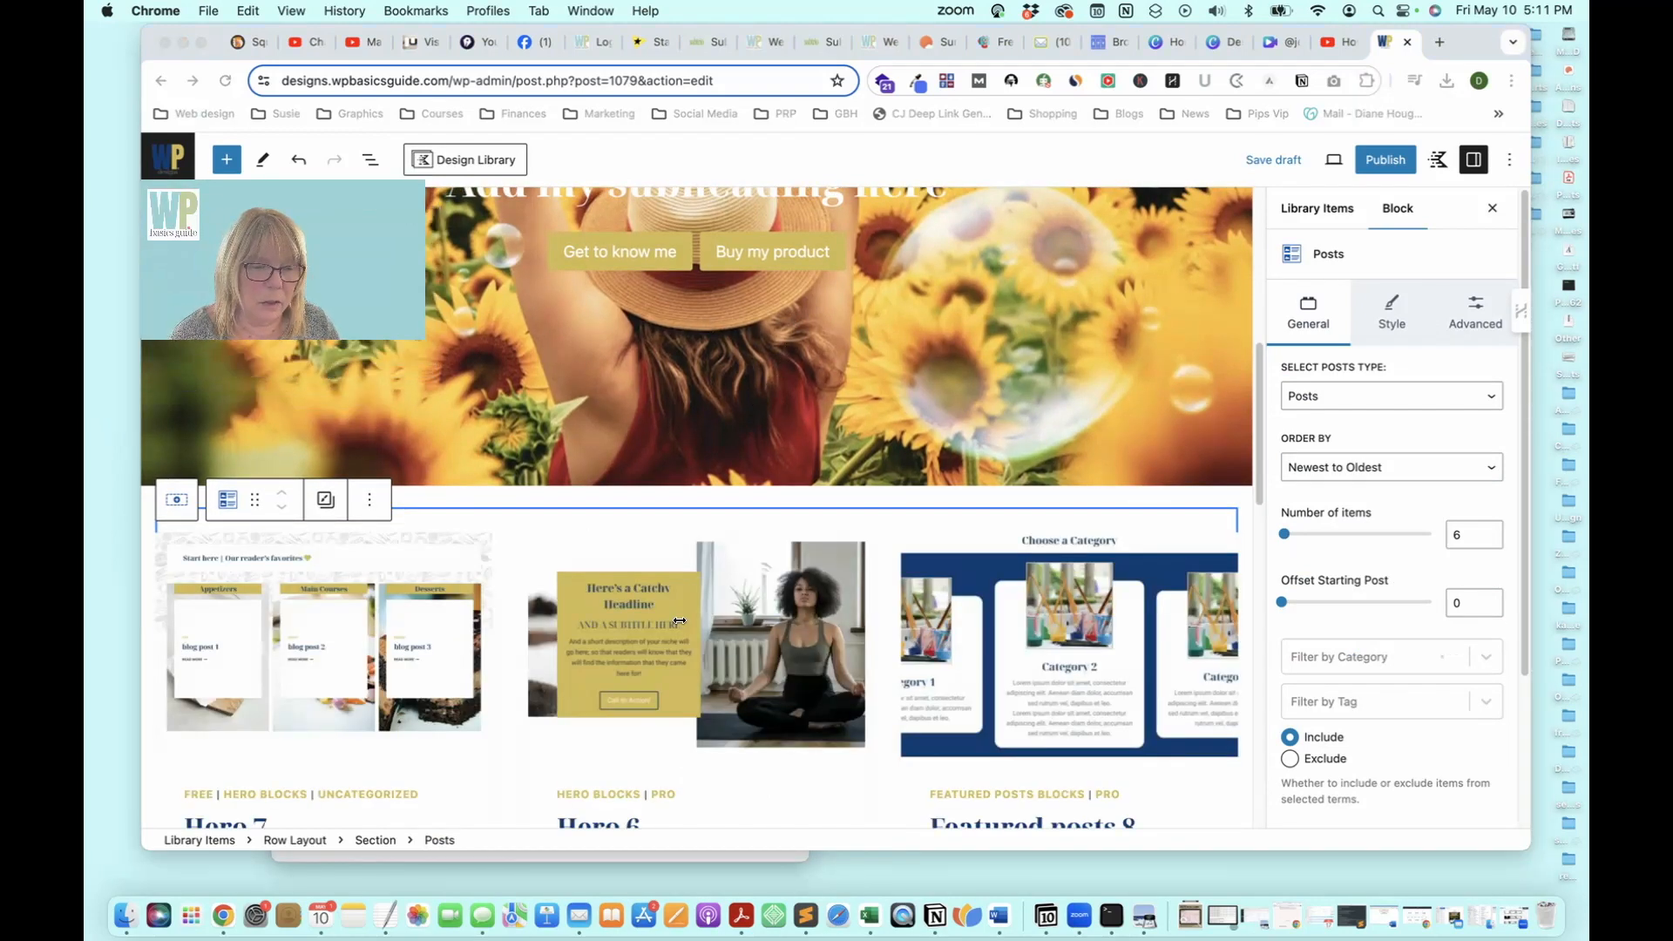
Set the Posts block's number of items to 2
scroll(471, 654, down, 2)
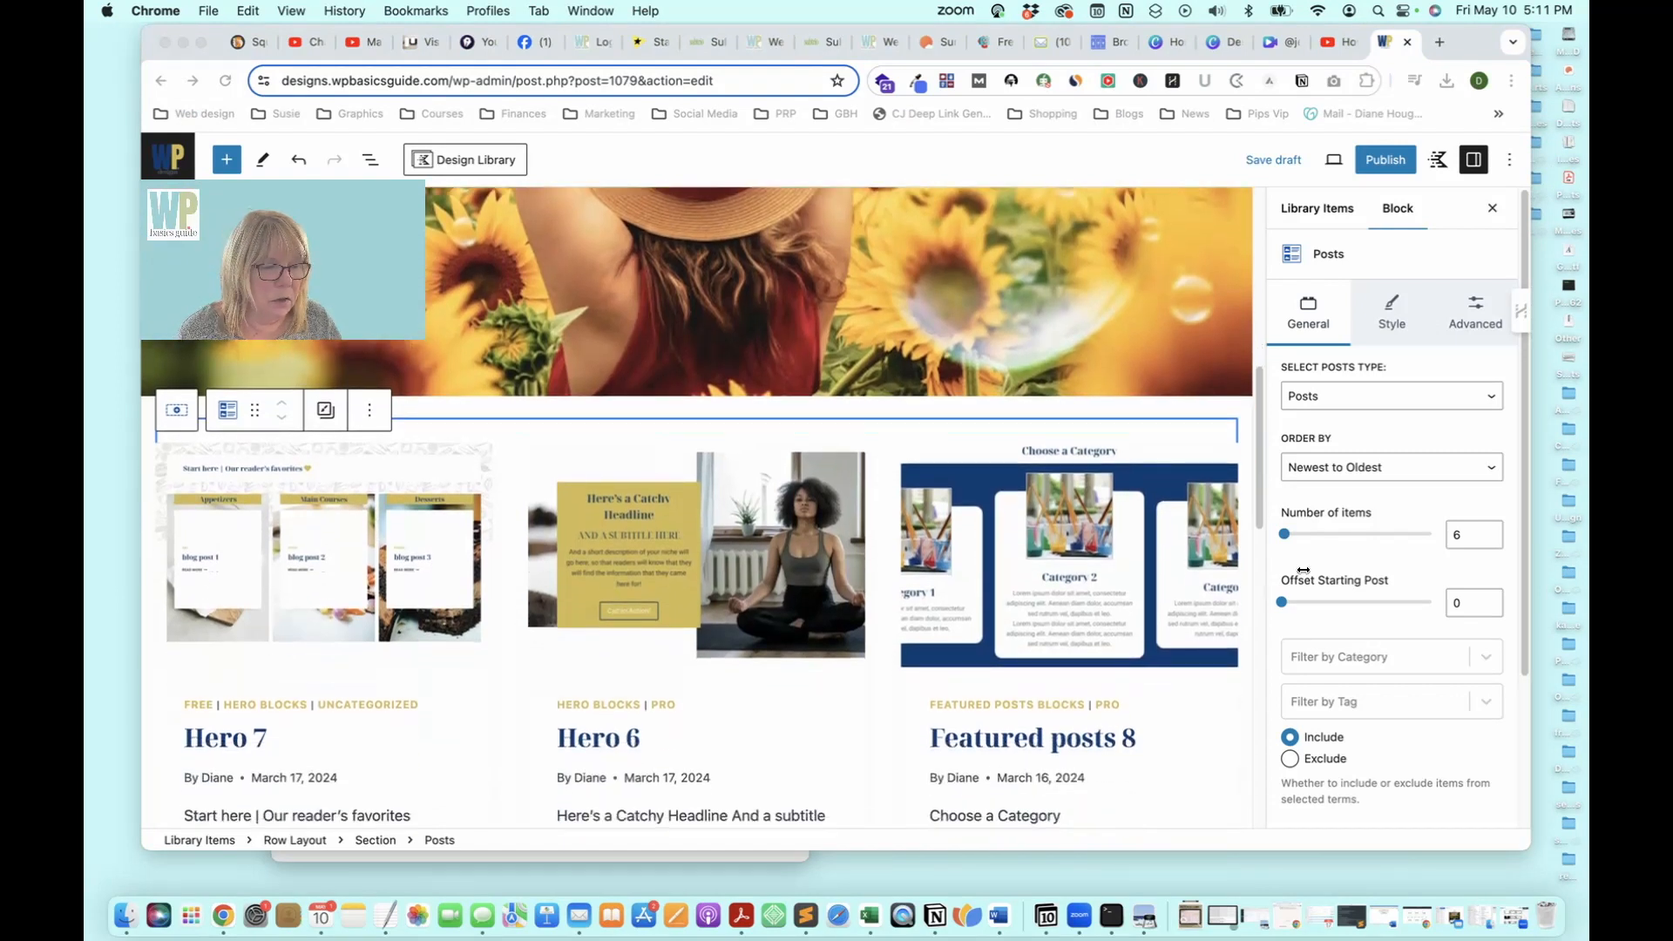
click(1461, 538)
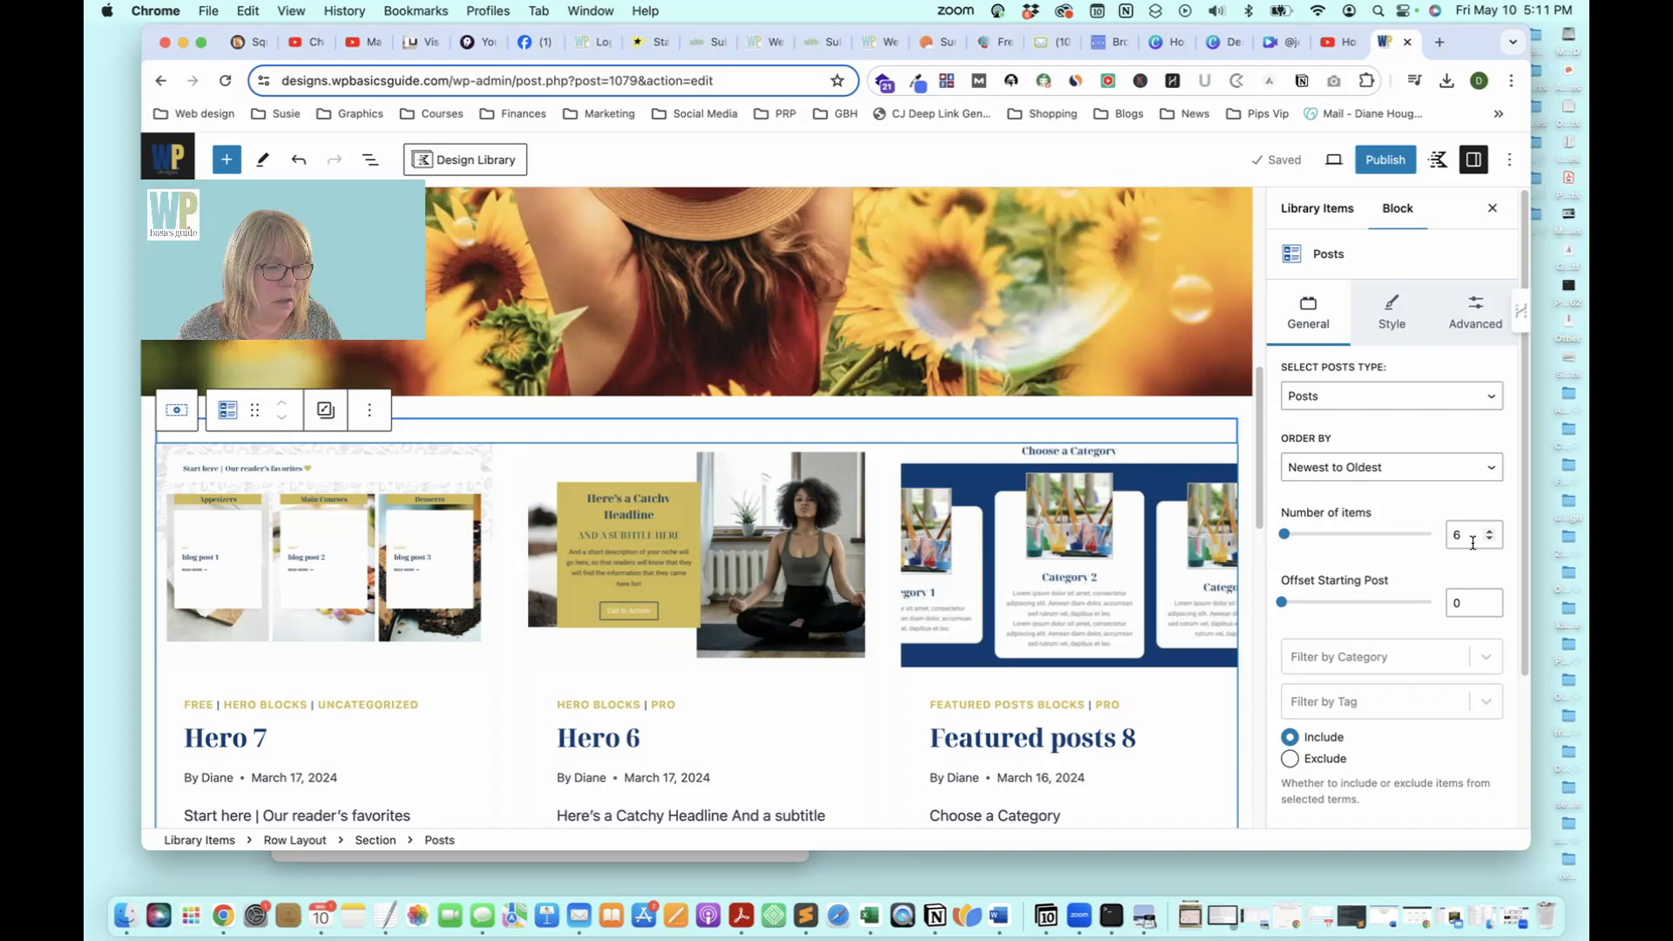
double_click(1490, 541)
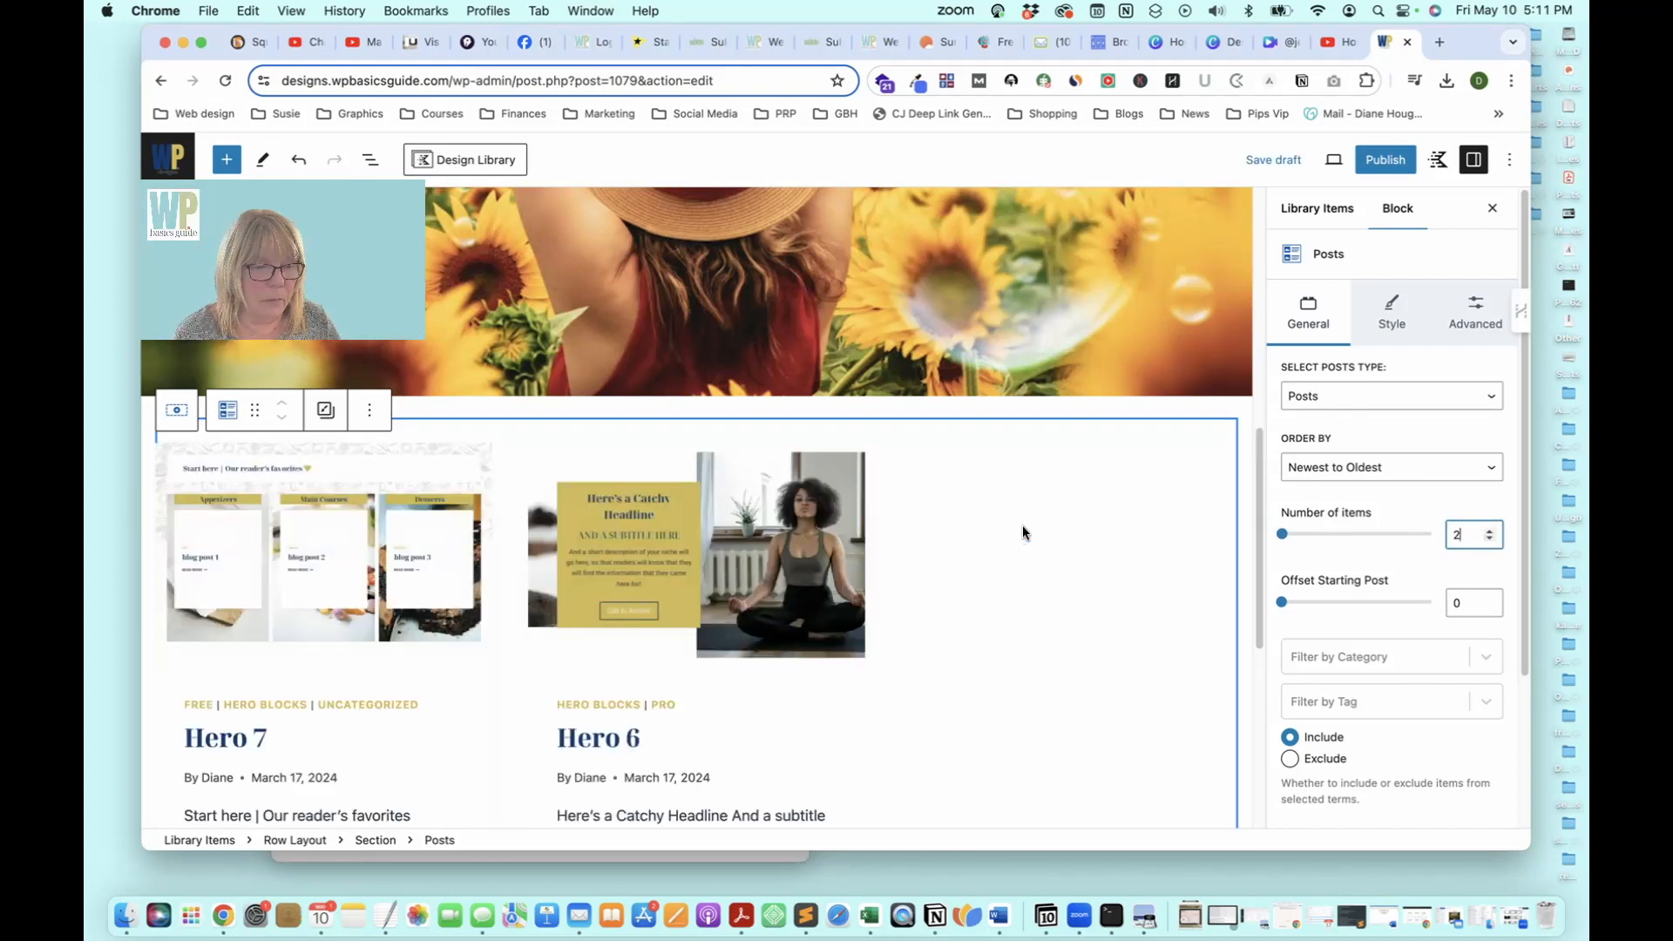
Set the Posts block's layout to 2 columns
scroll(1023, 589, down, 6)
scroll(1022, 589, up, 3)
scroll(1425, 620, down, 2)
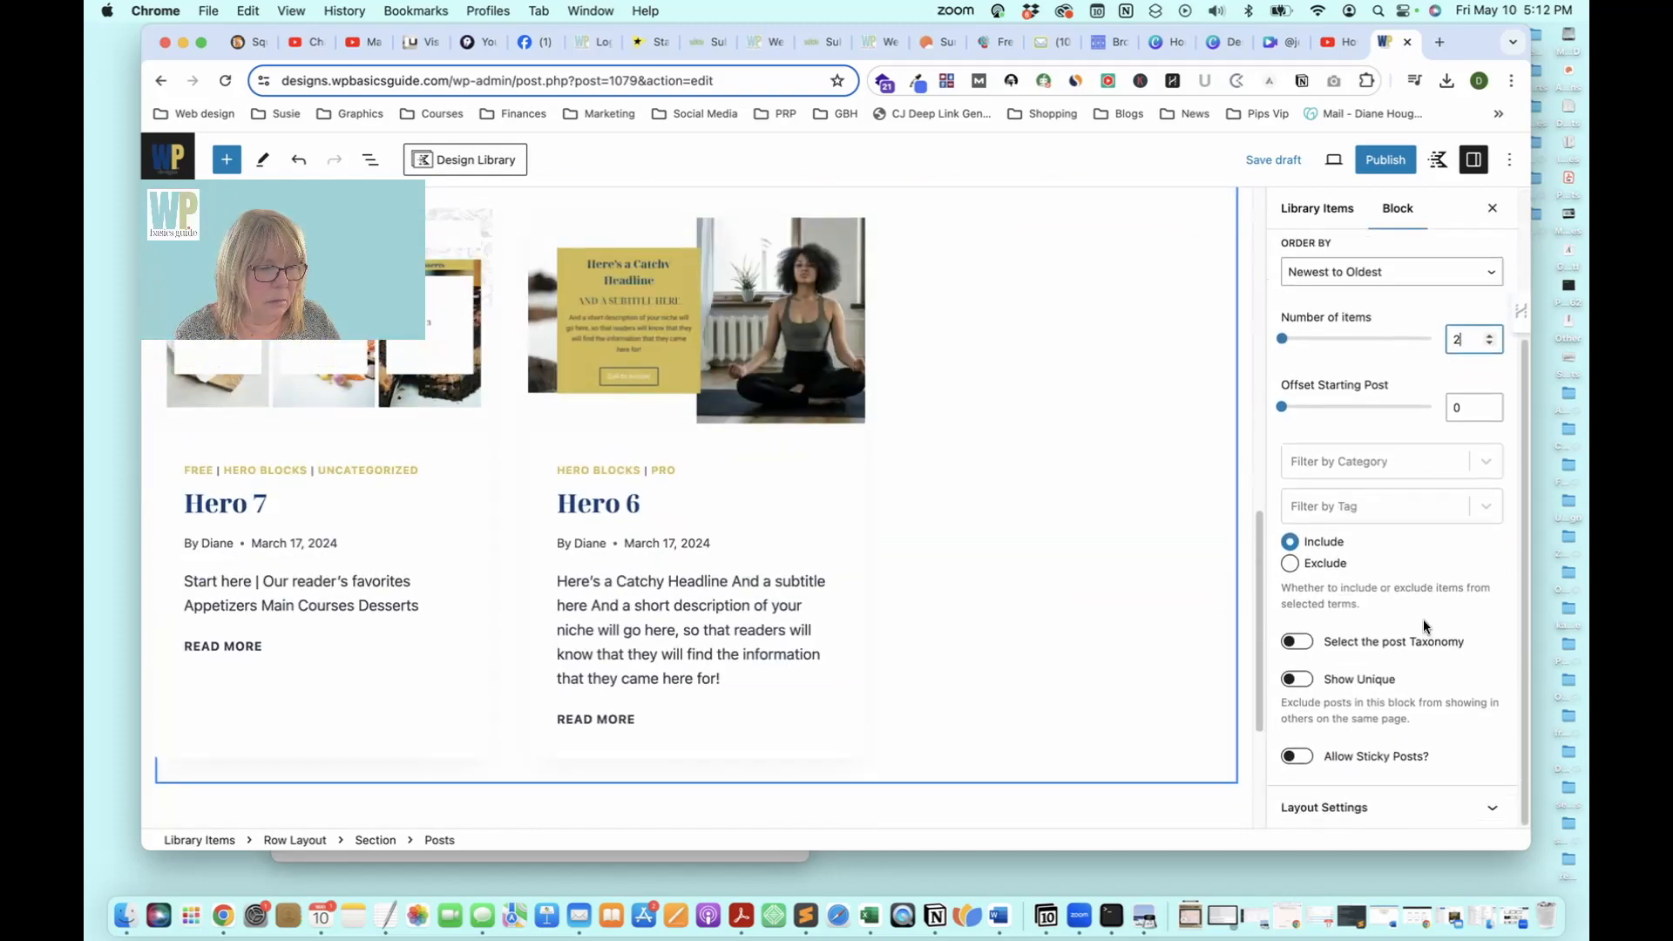
click(1404, 807)
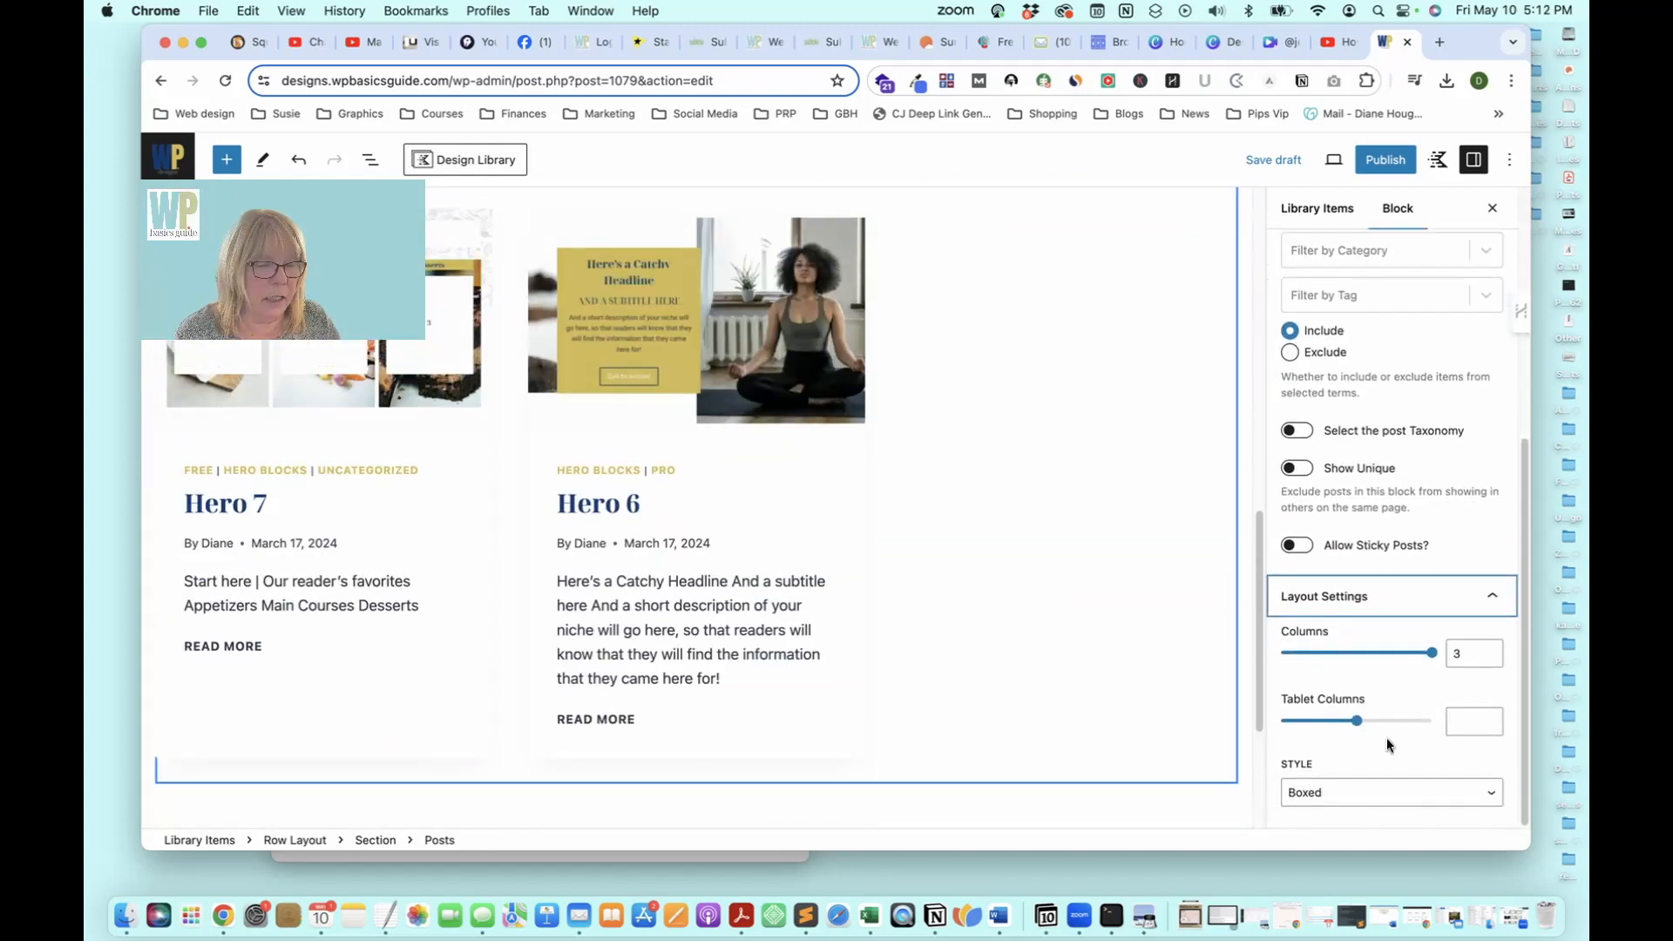
click(1489, 659)
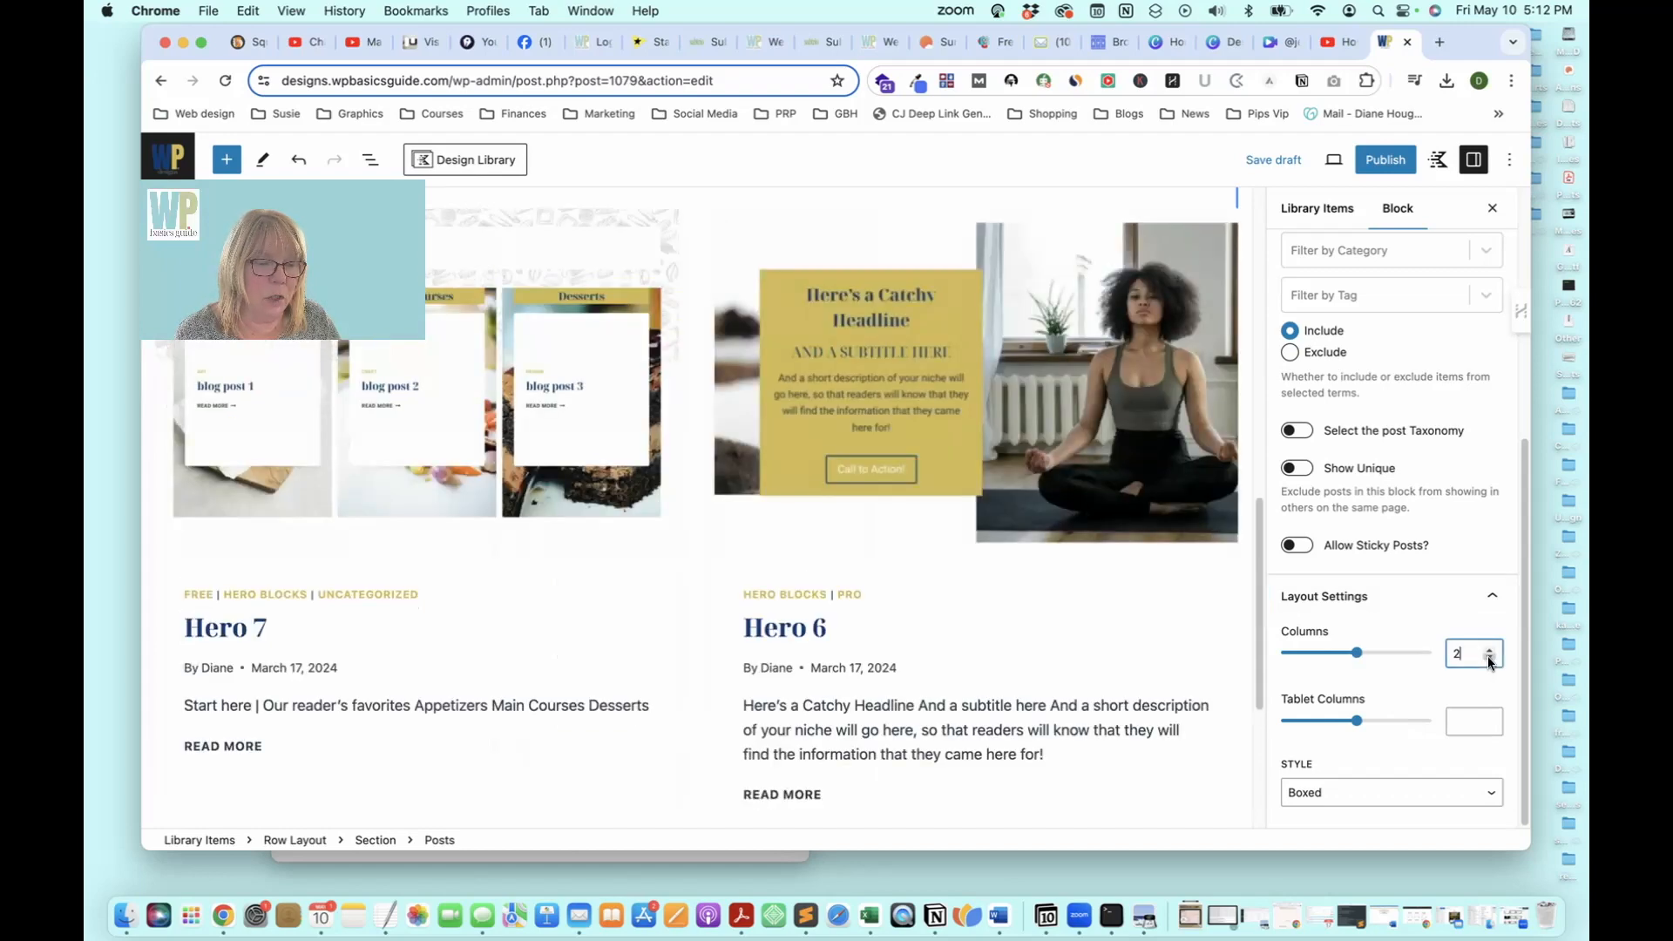
Set the posts row's alignment to Align center and make it use the theme content inner width
scroll(391, 379, up, 2)
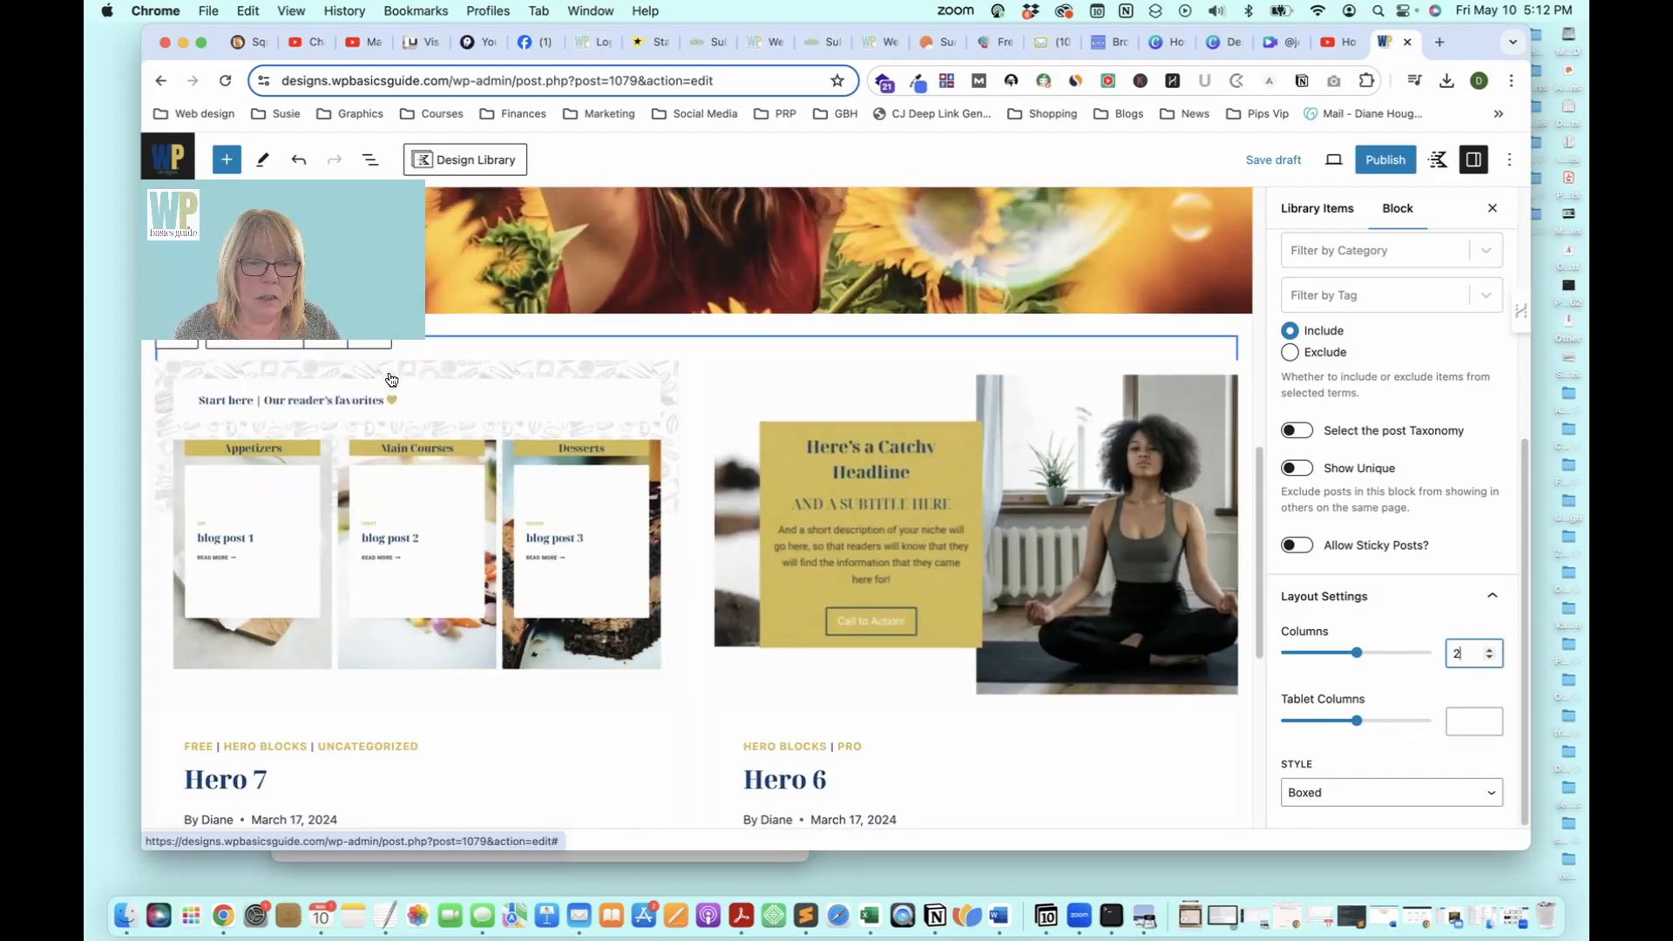
scroll(391, 379, up, 3)
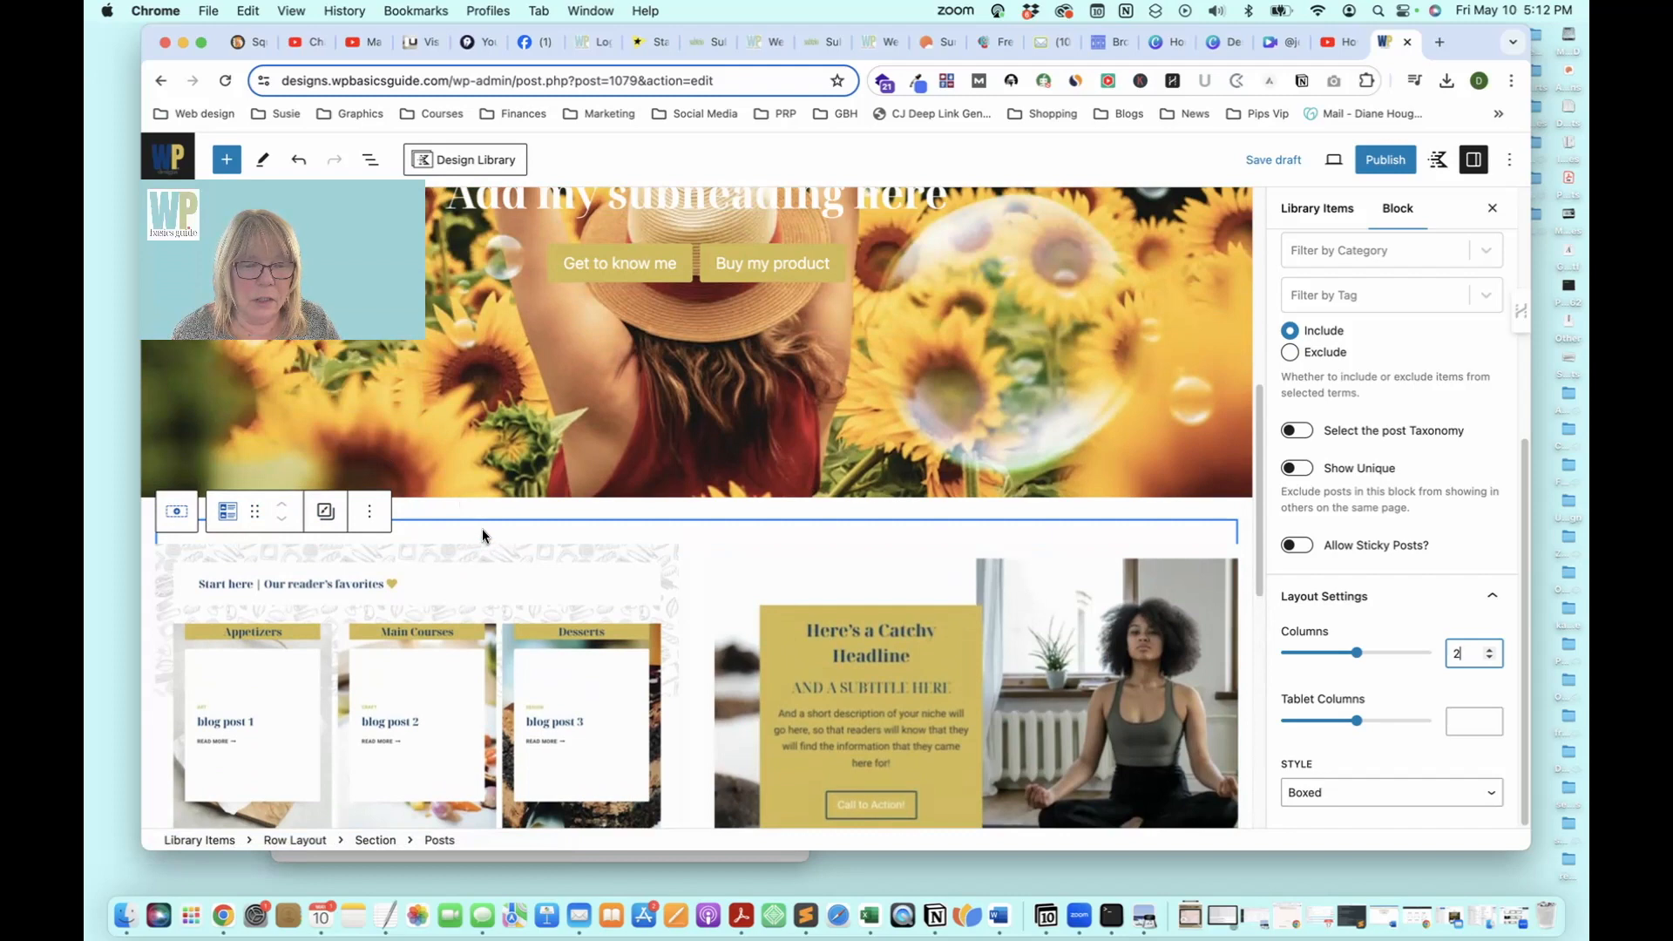
click(483, 527)
click(173, 501)
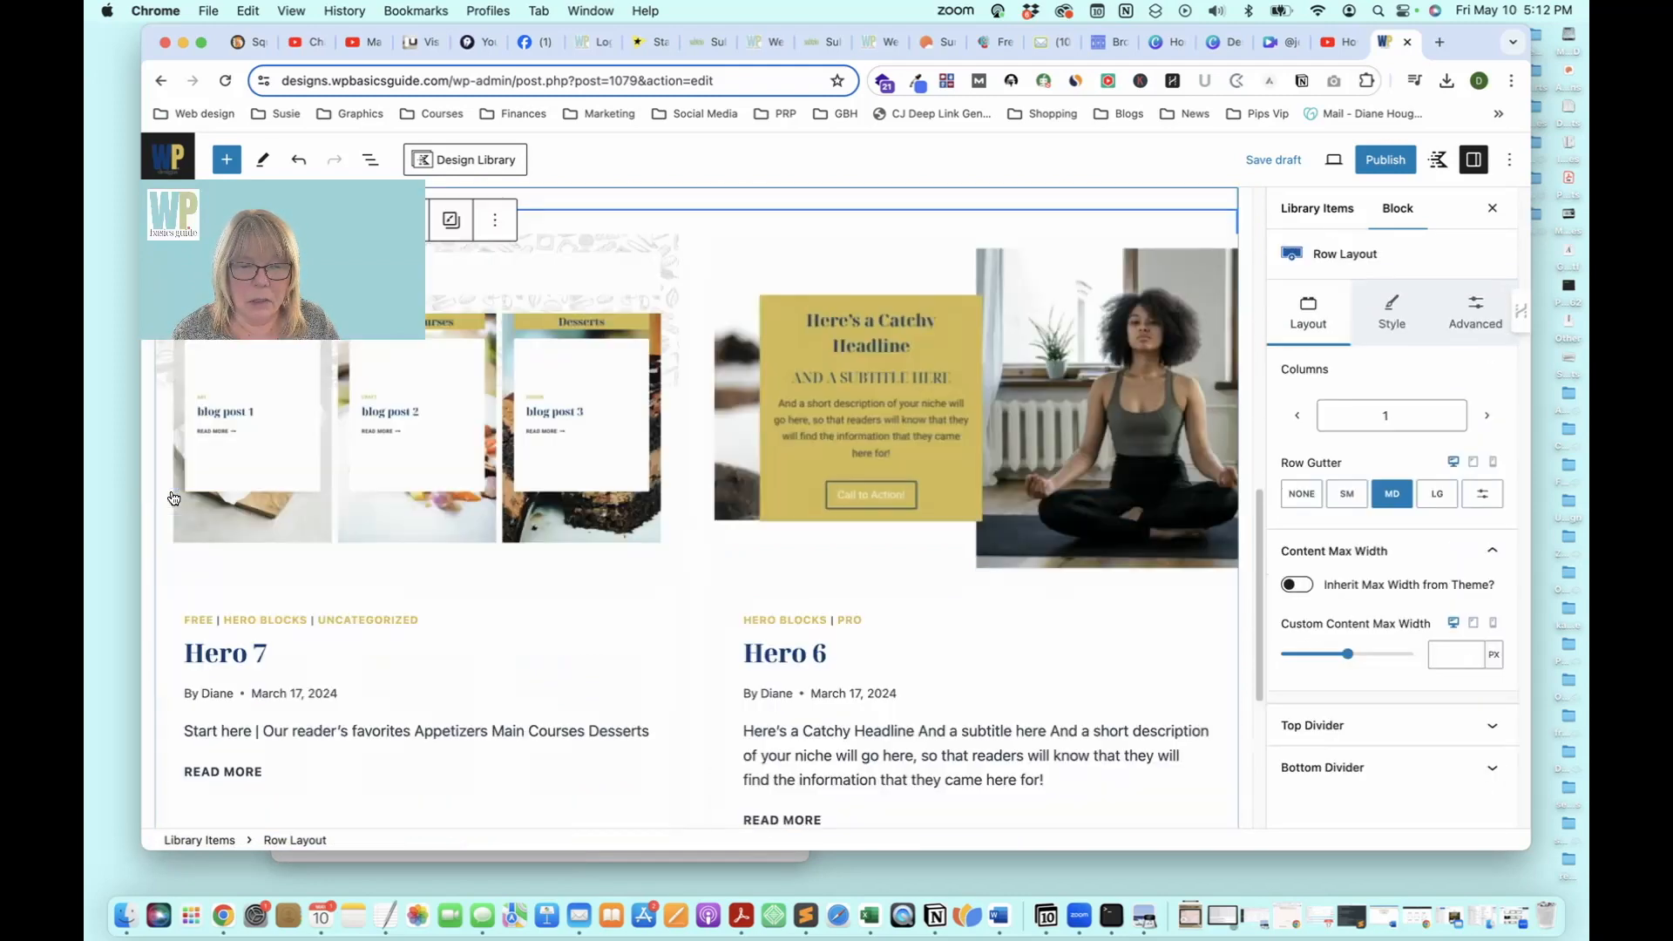
scroll(328, 591, up, 1)
drag(352, 235, 335, 744)
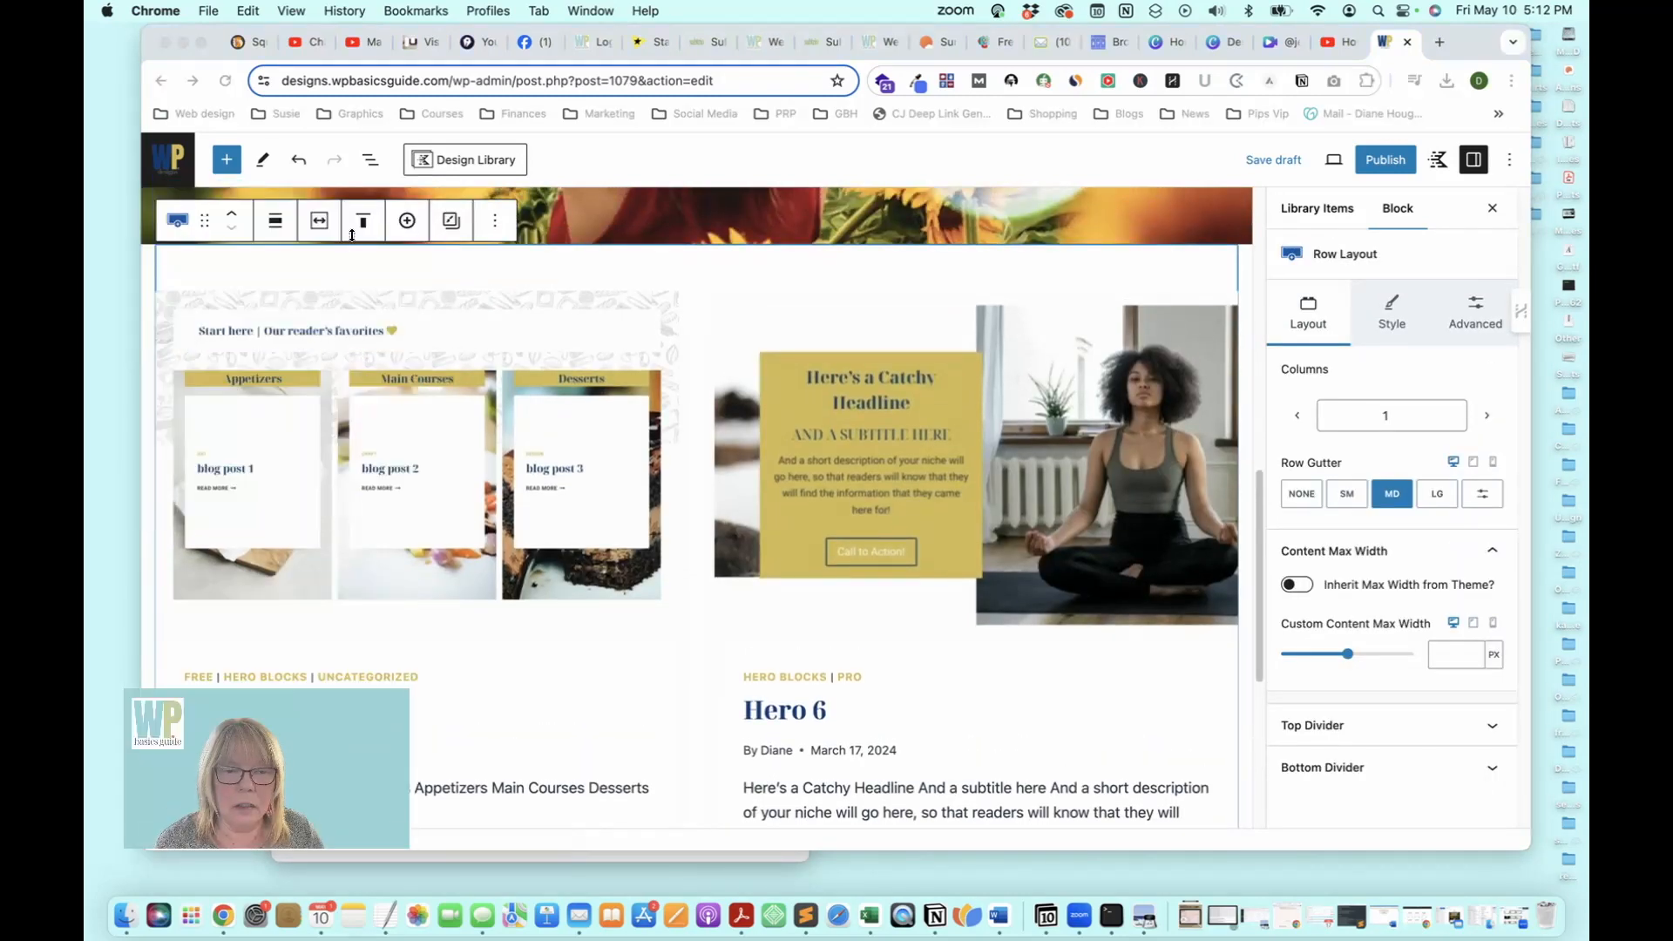
click(276, 221)
click(276, 221)
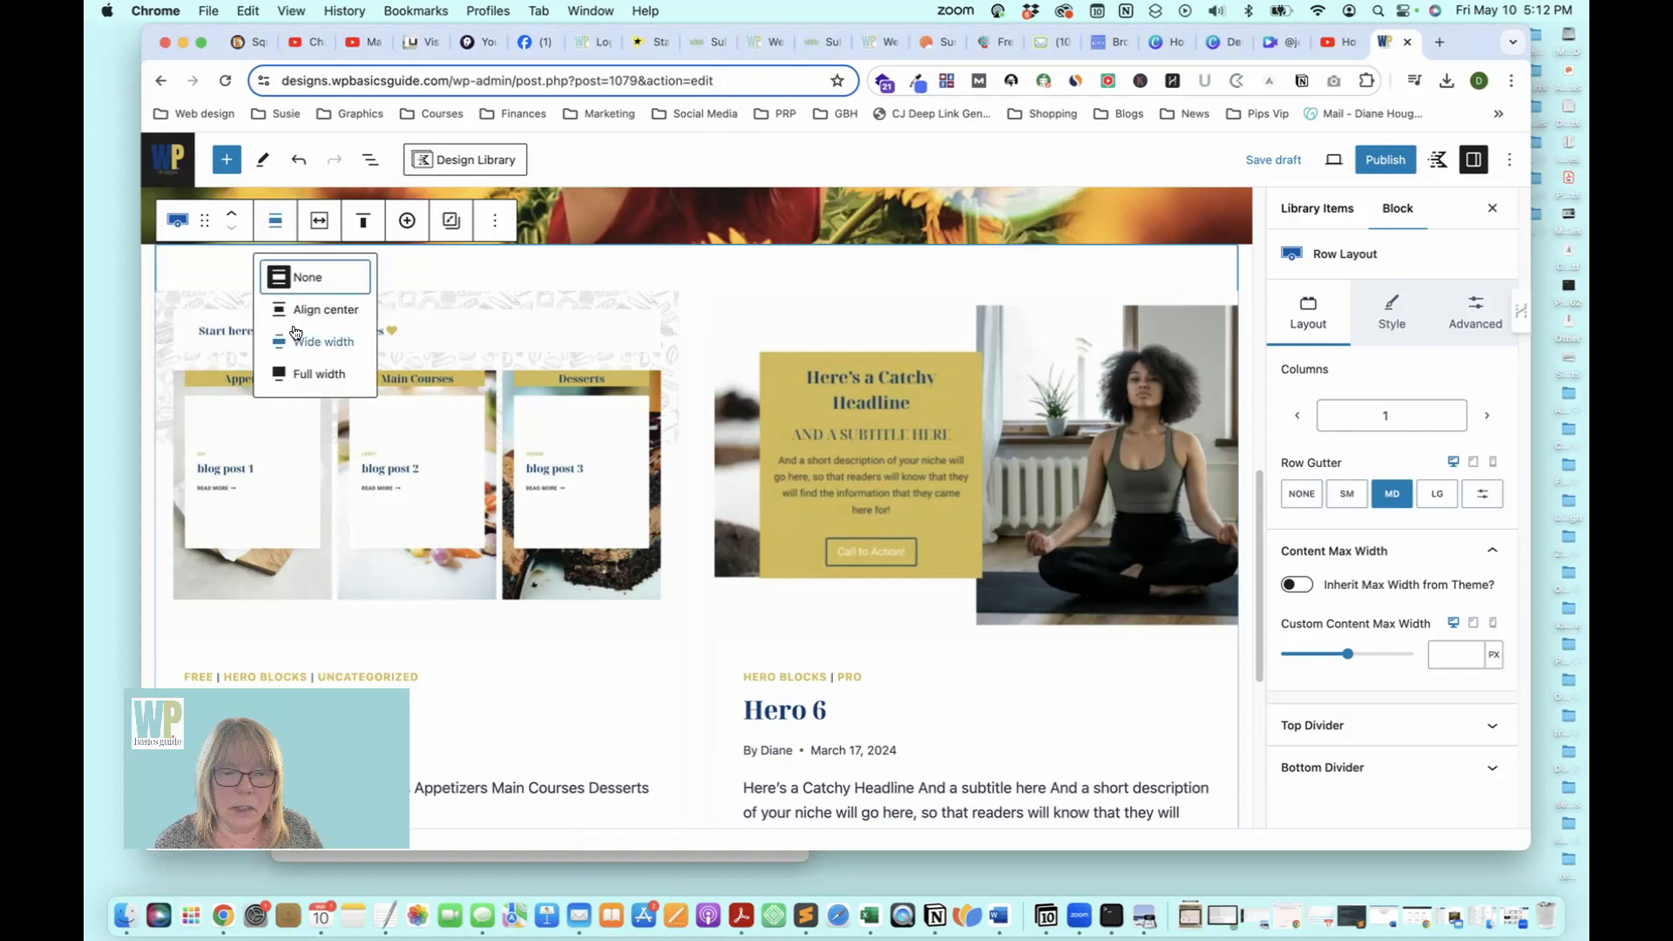
click(305, 309)
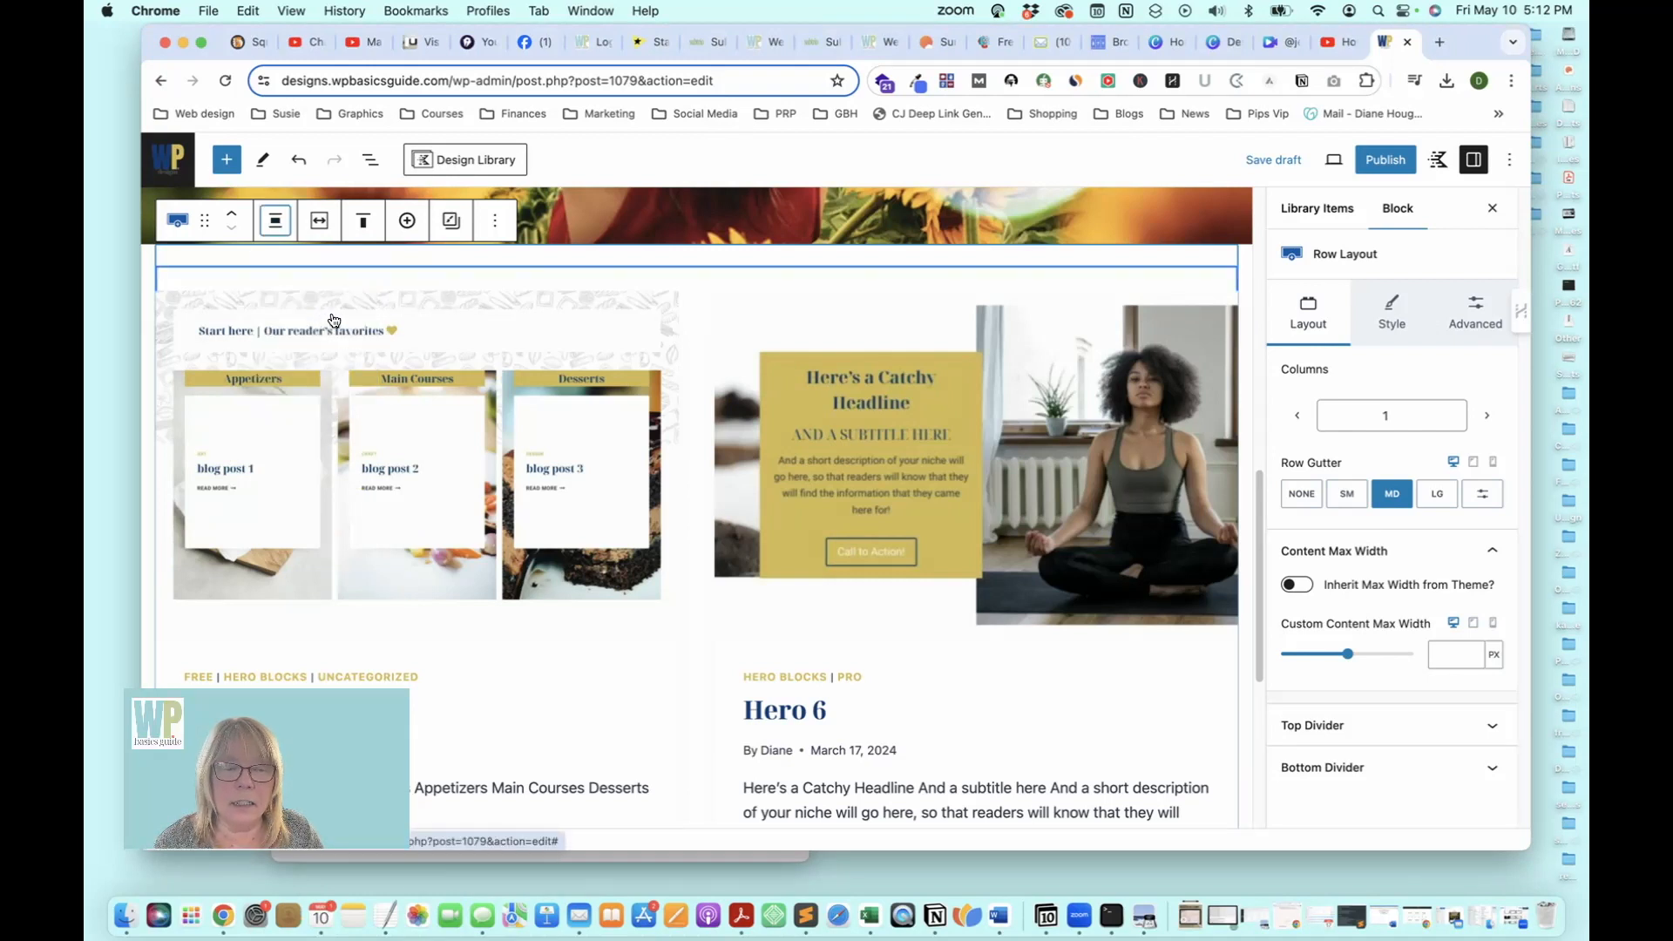
click(321, 222)
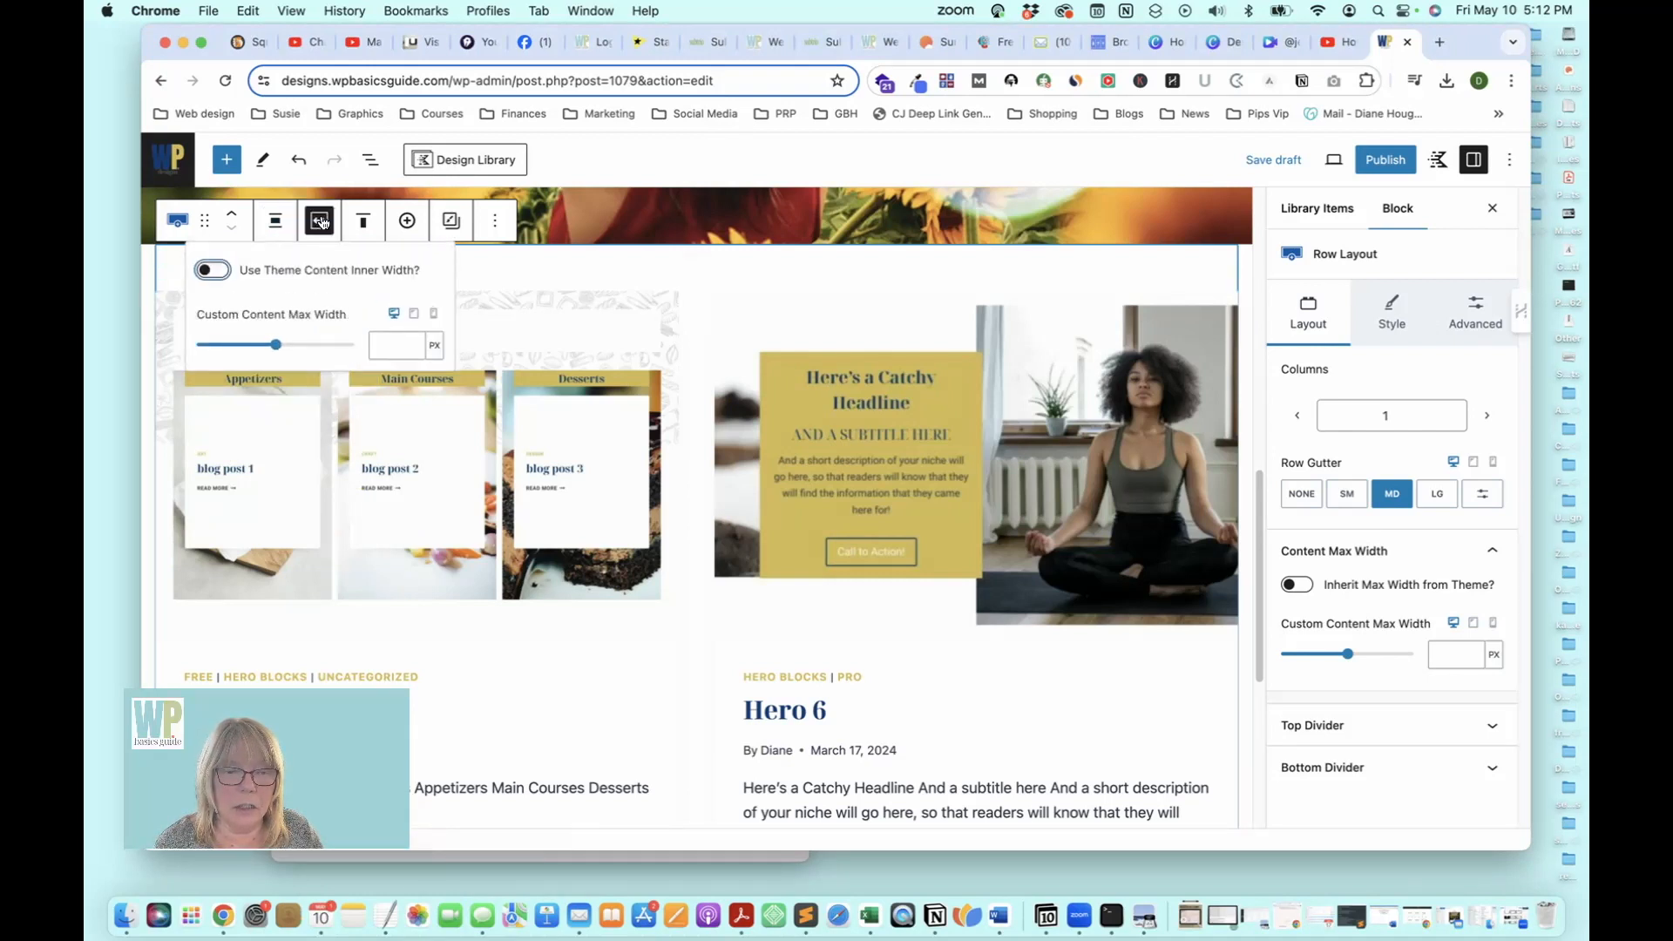
click(214, 270)
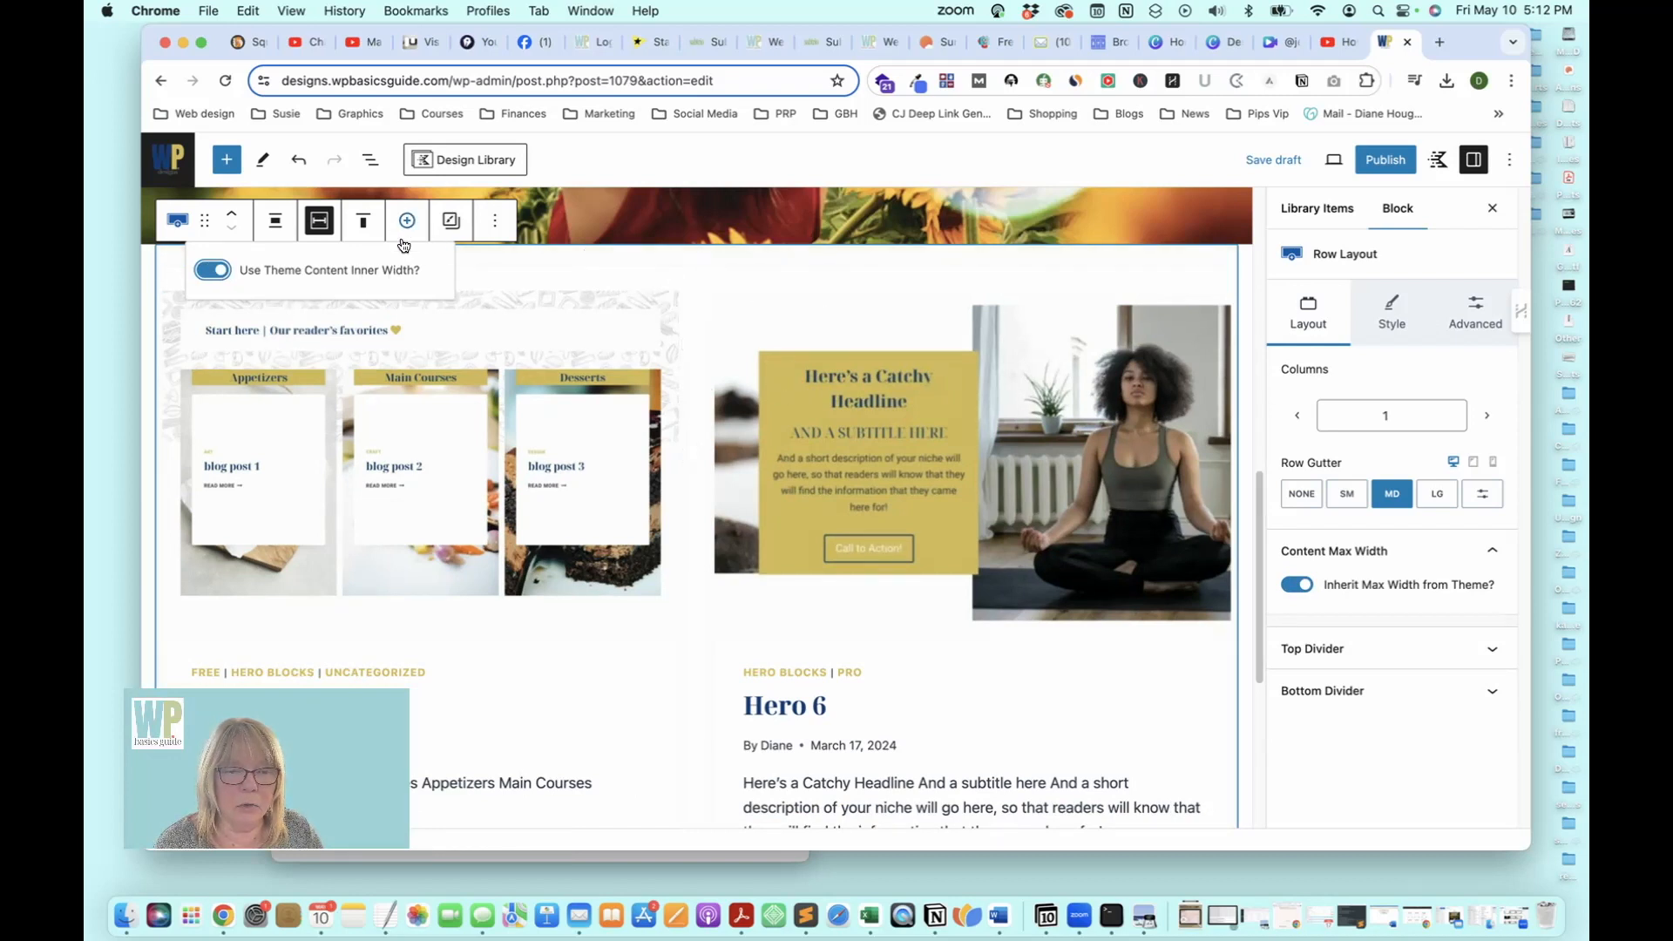
Switch the posts row's margin to custom pixel values and set the top margin to -50 px
click(693, 362)
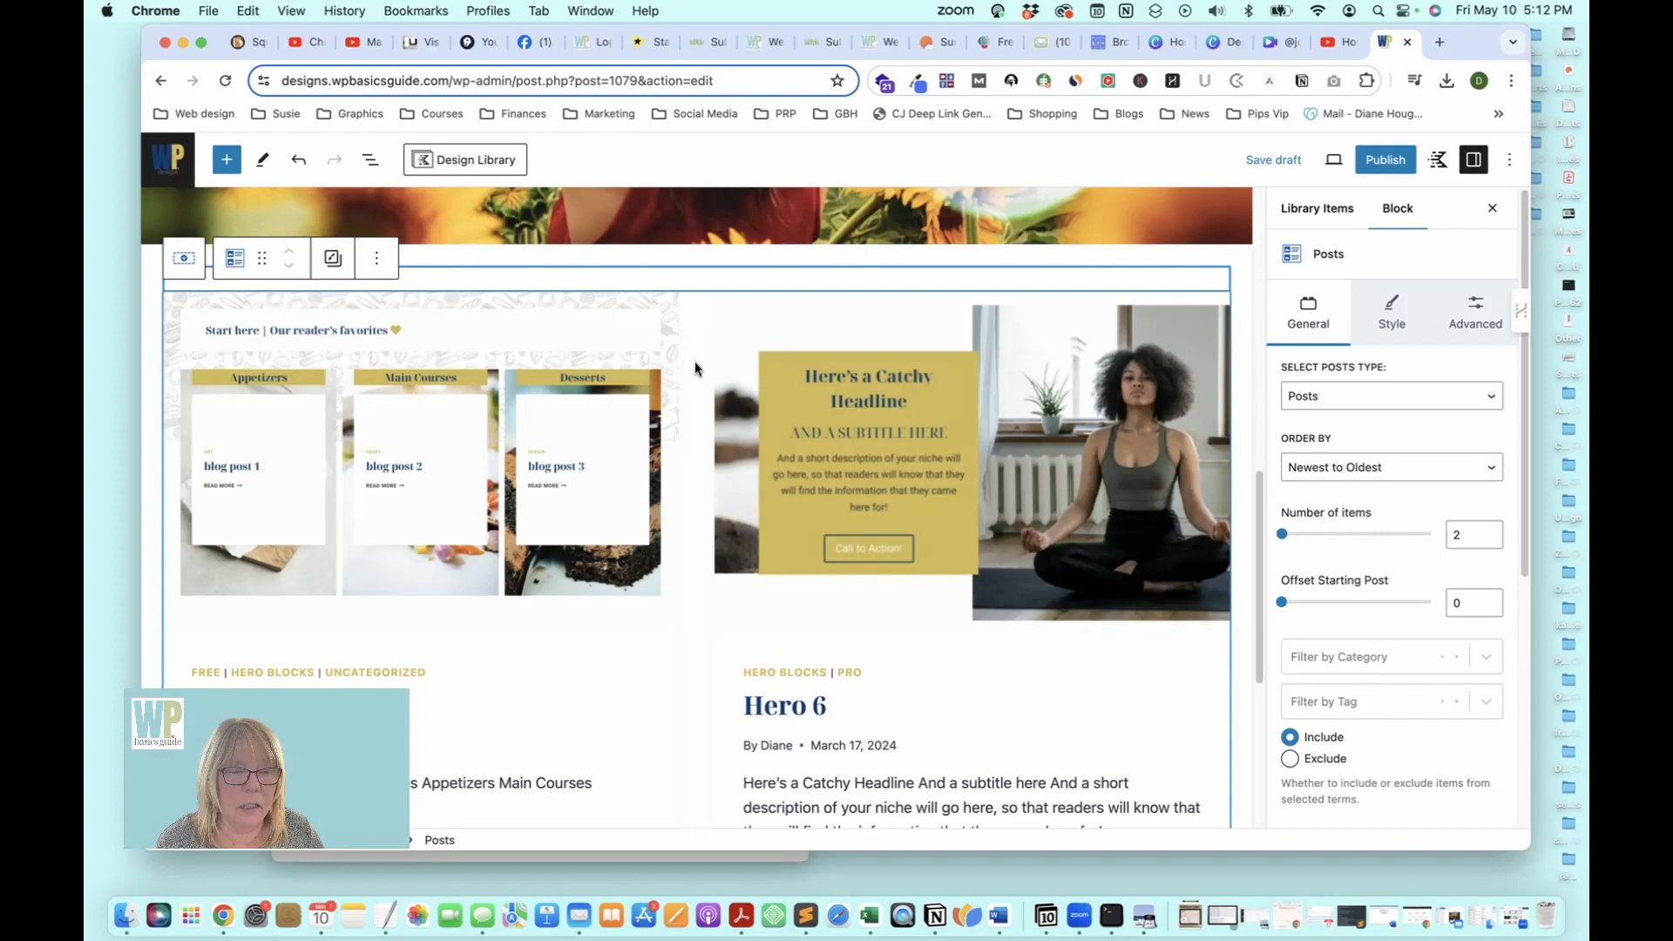
click(703, 290)
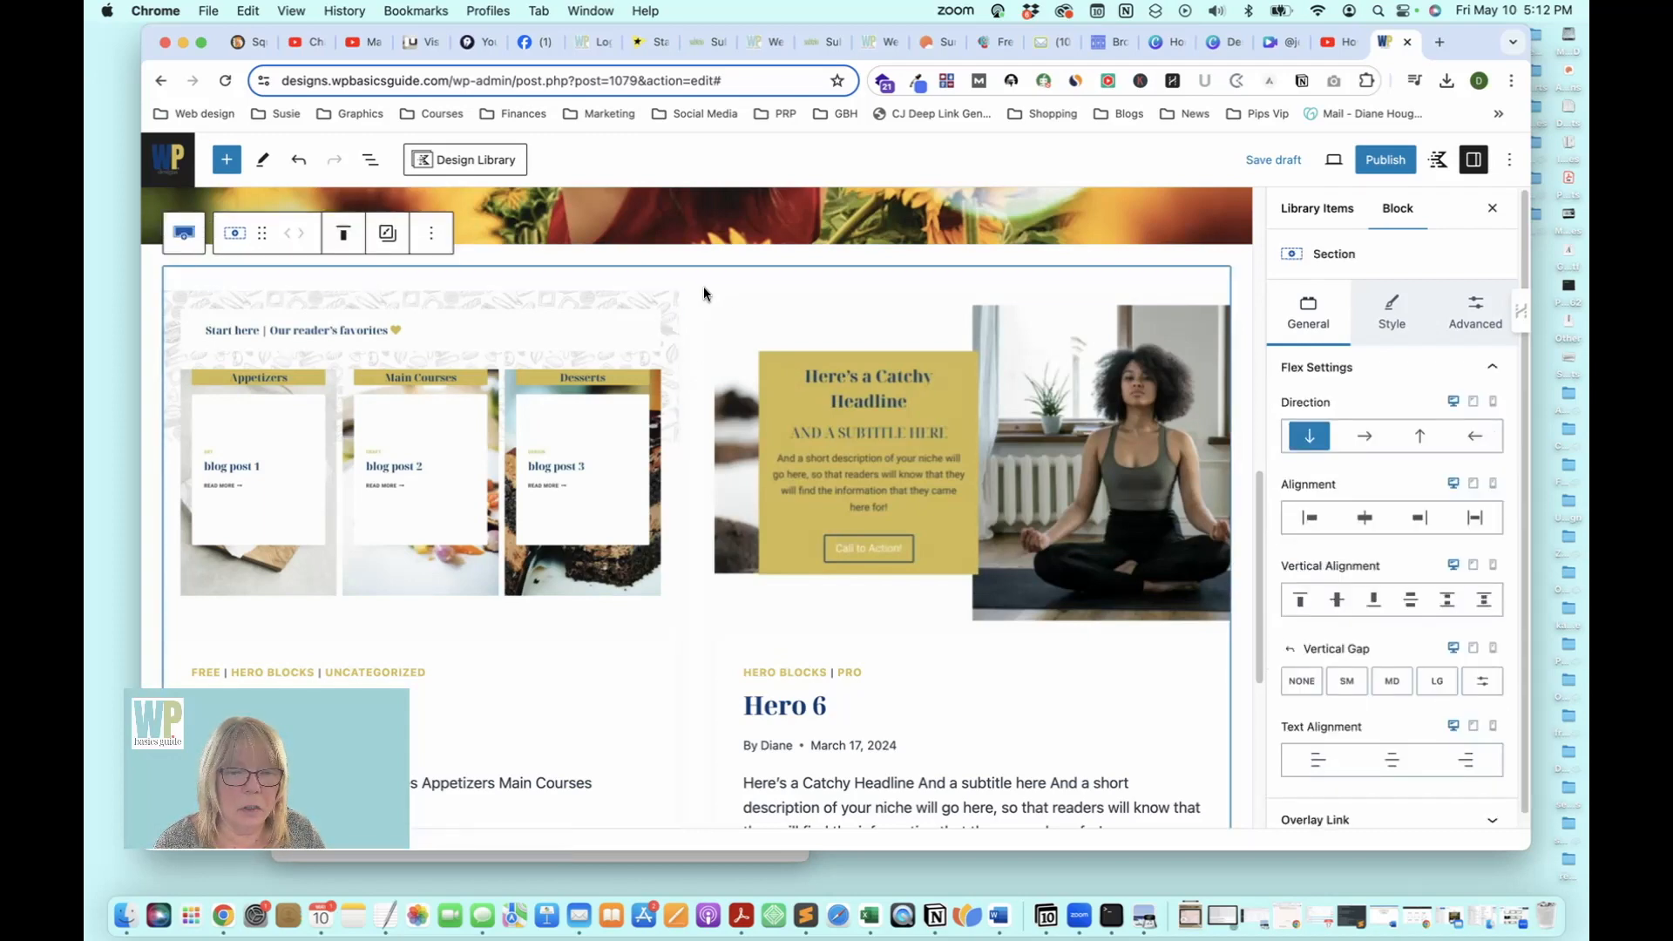
click(181, 234)
scroll(462, 374, up, 3)
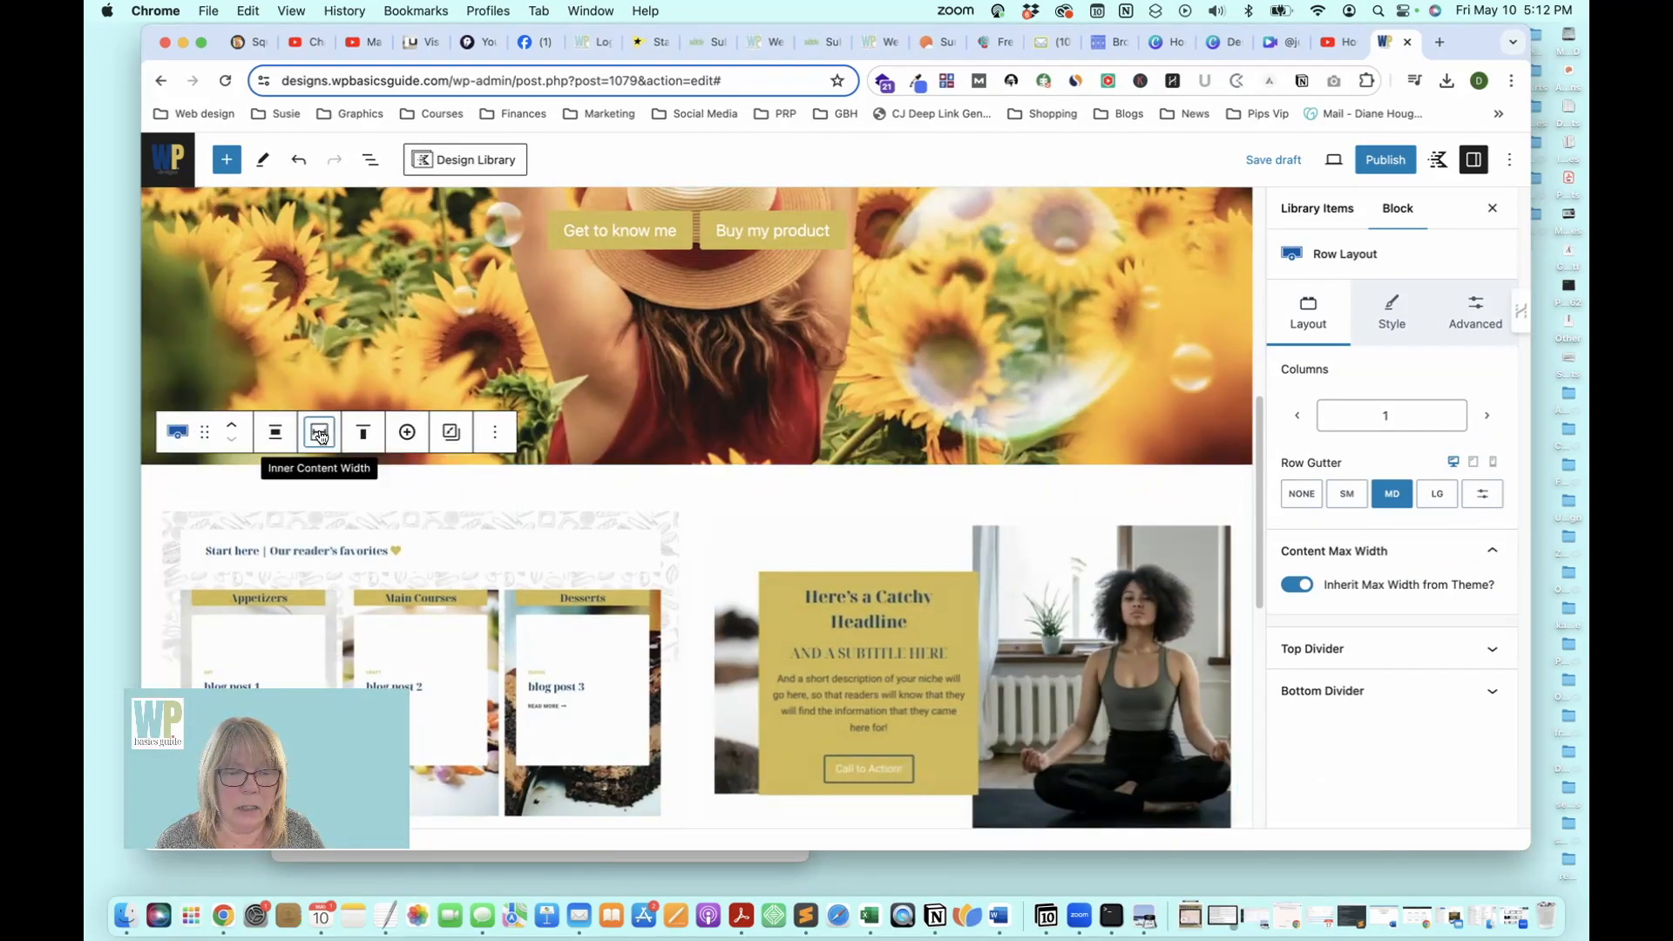
click(179, 433)
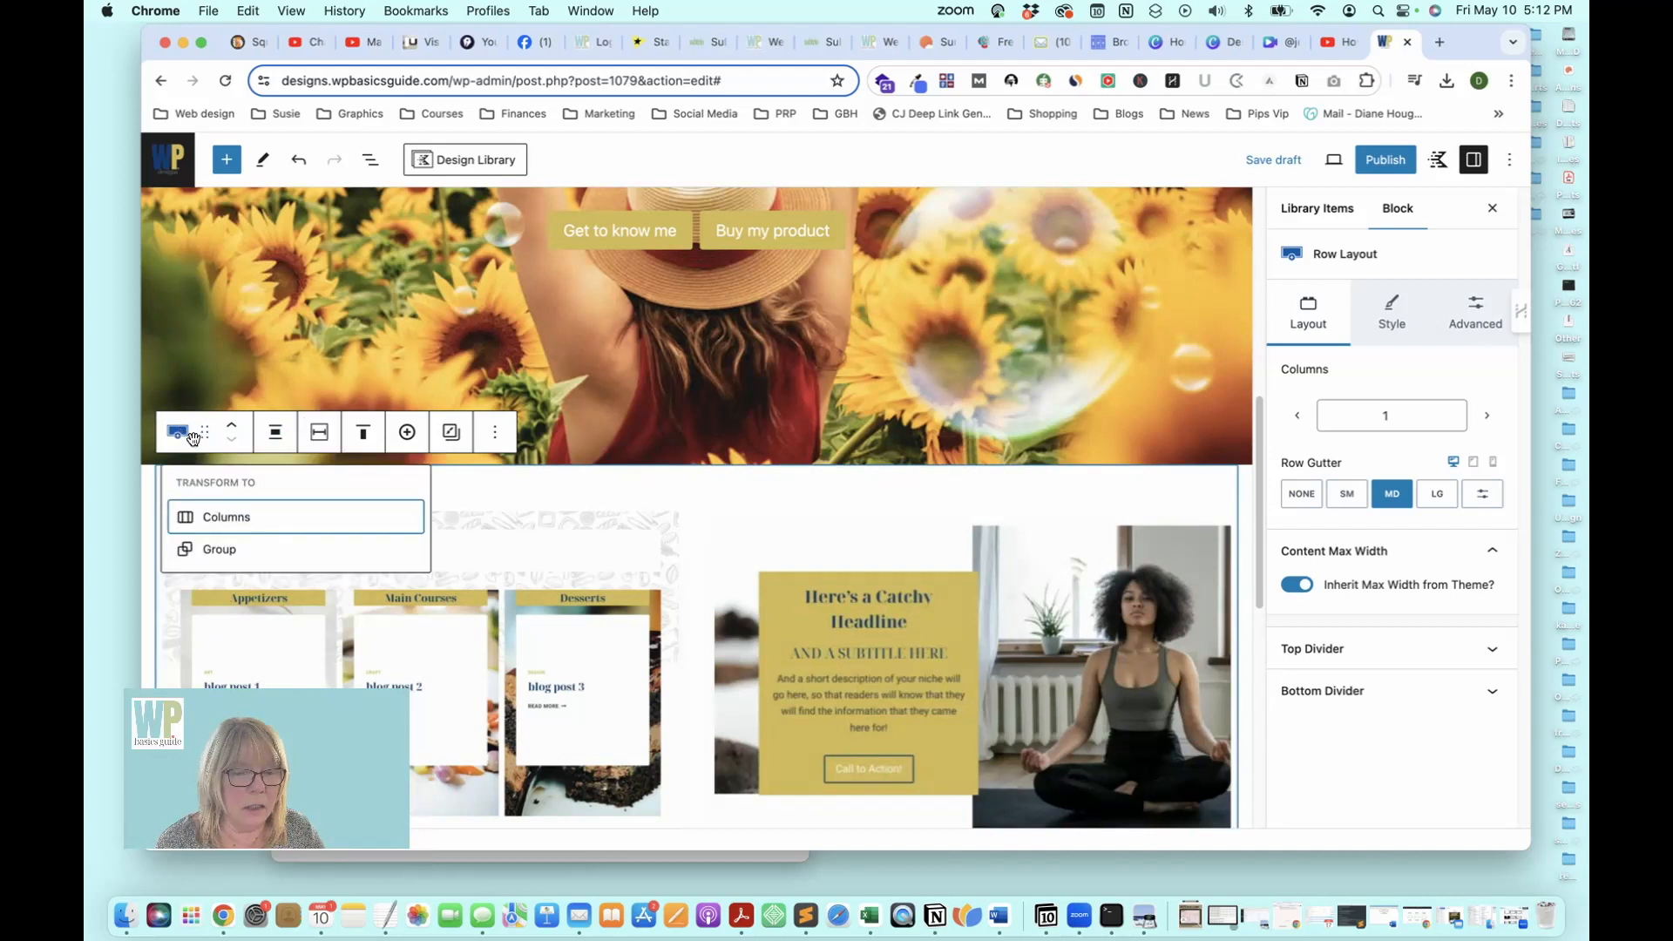
click(187, 440)
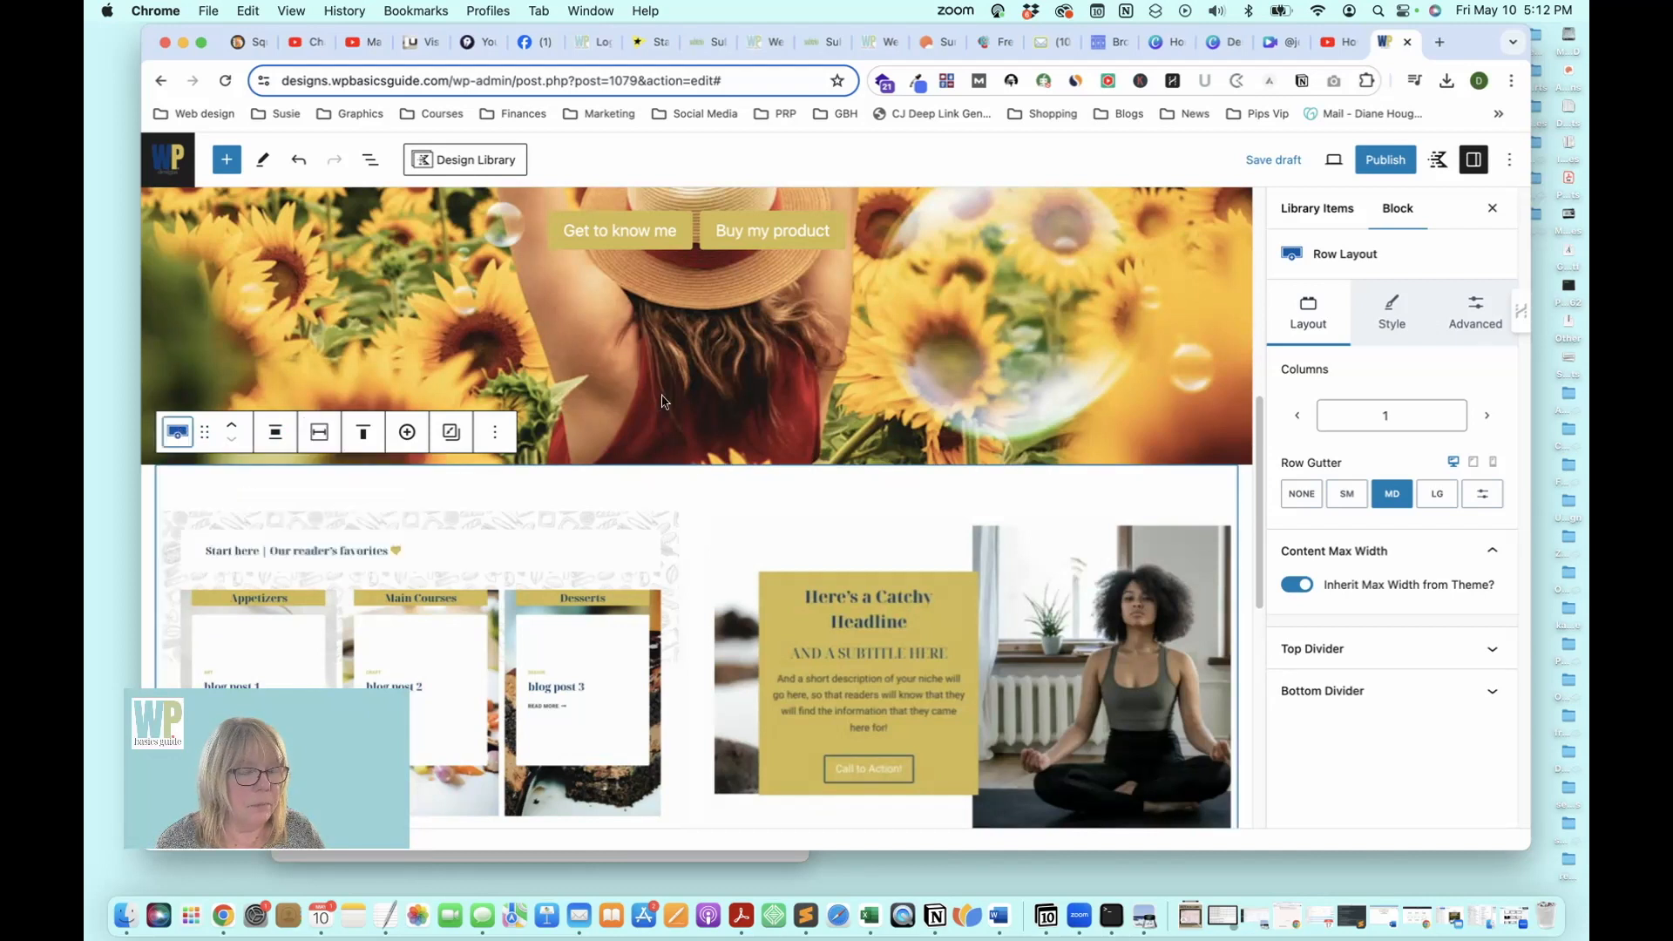
click(1464, 322)
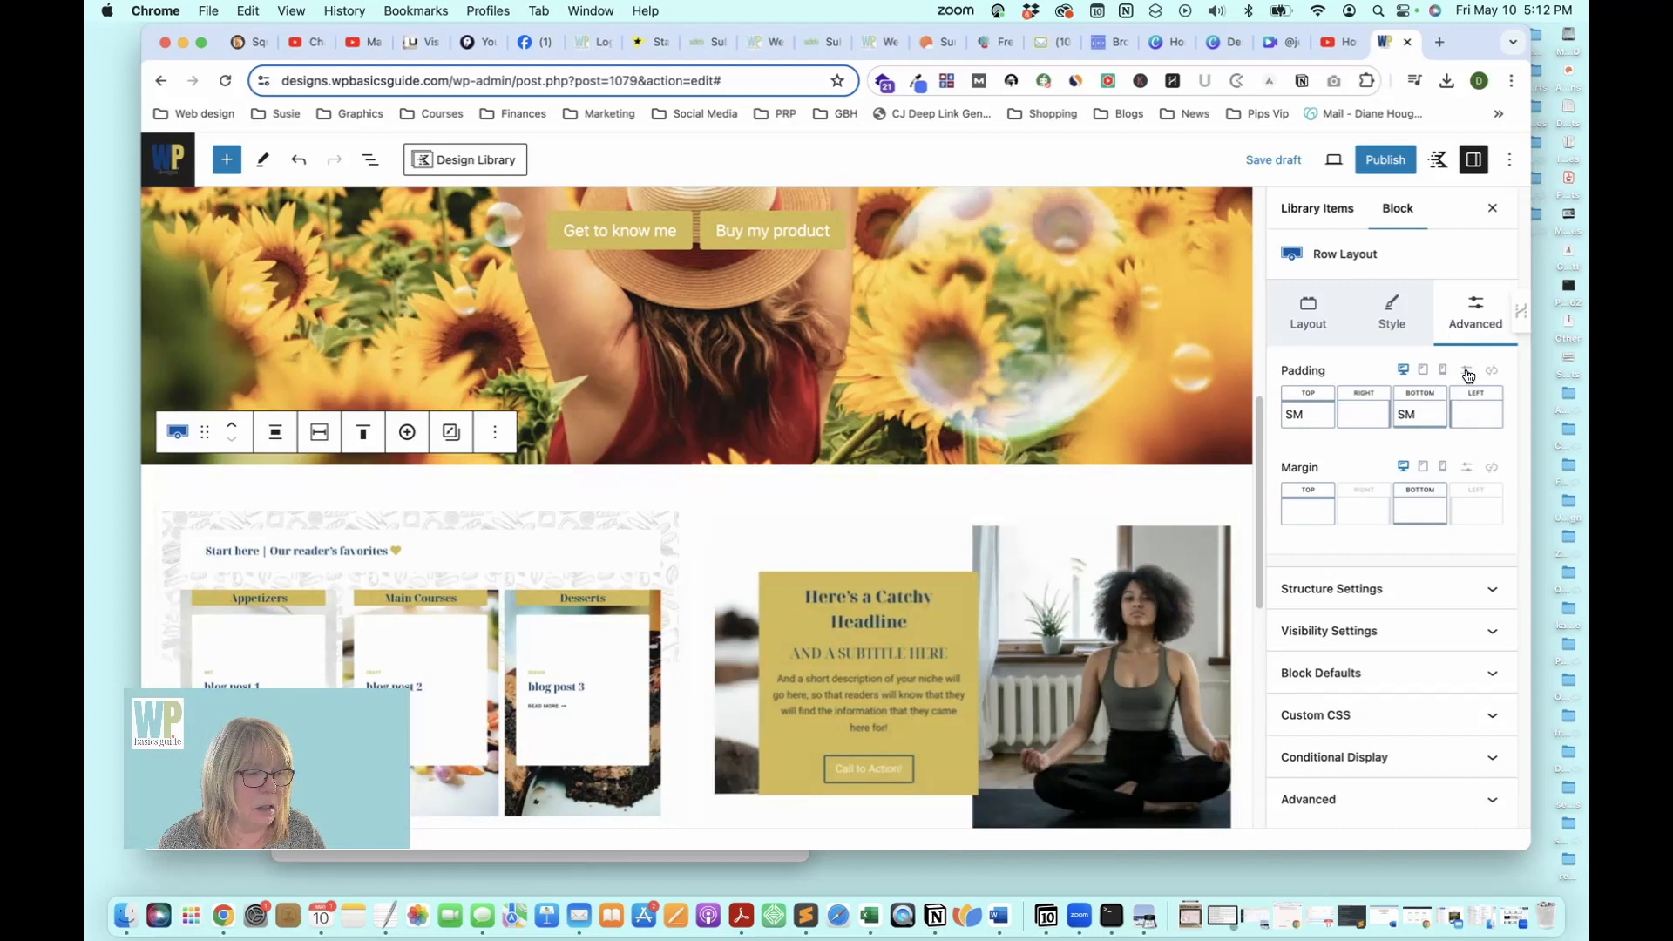
click(1467, 467)
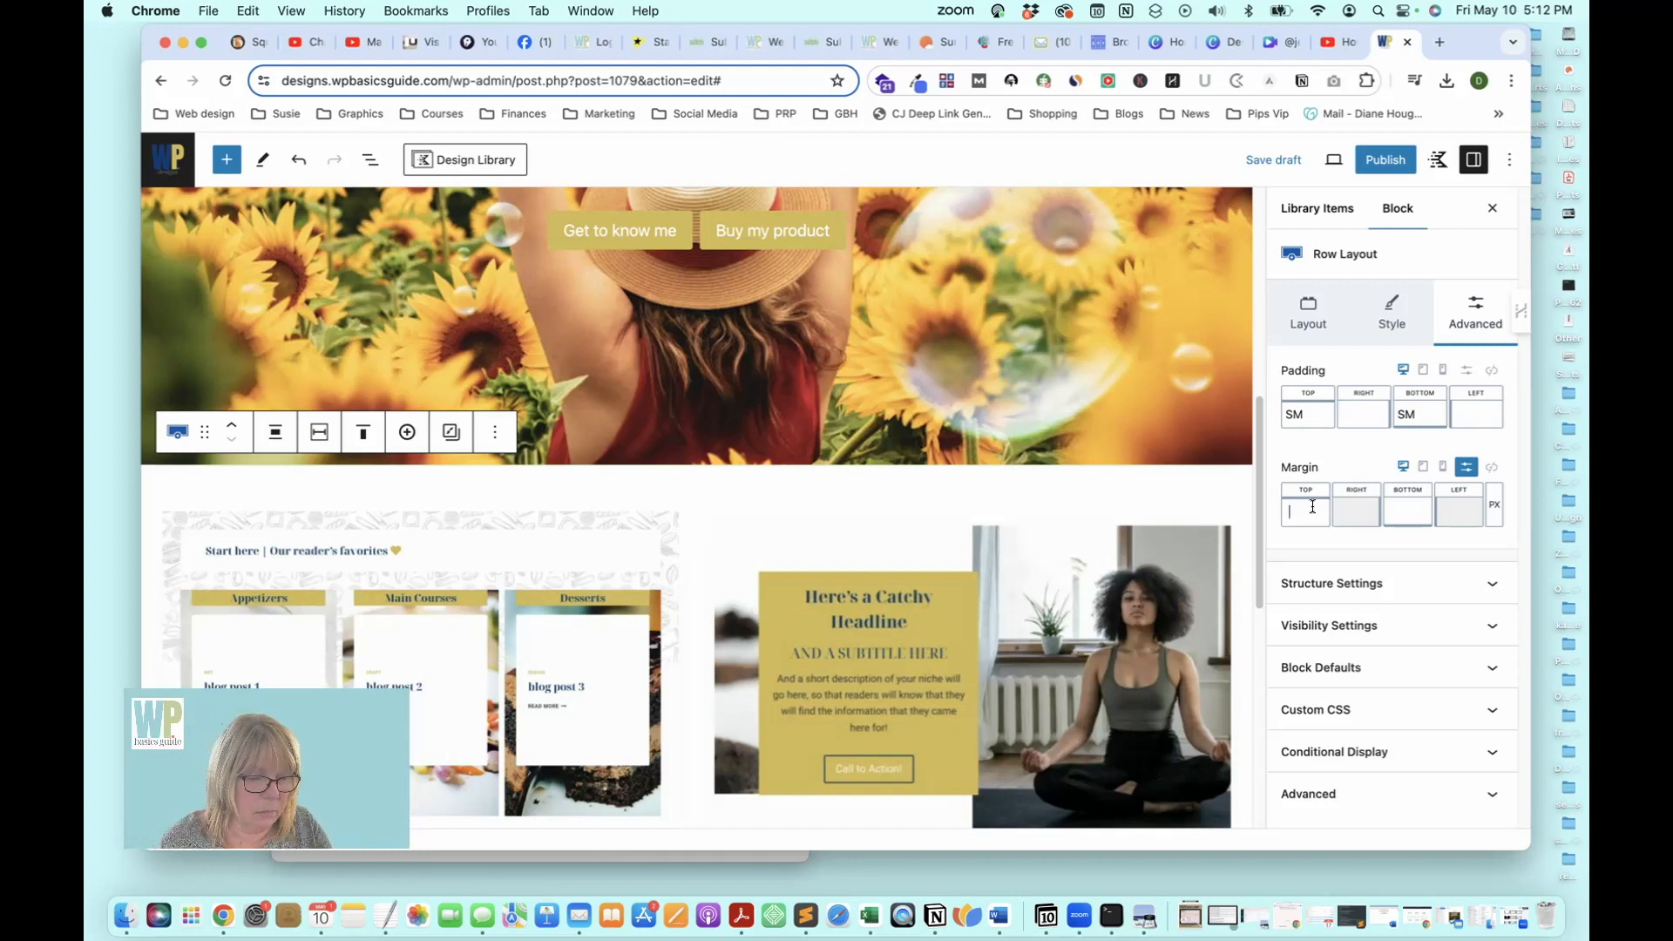
text(-50)
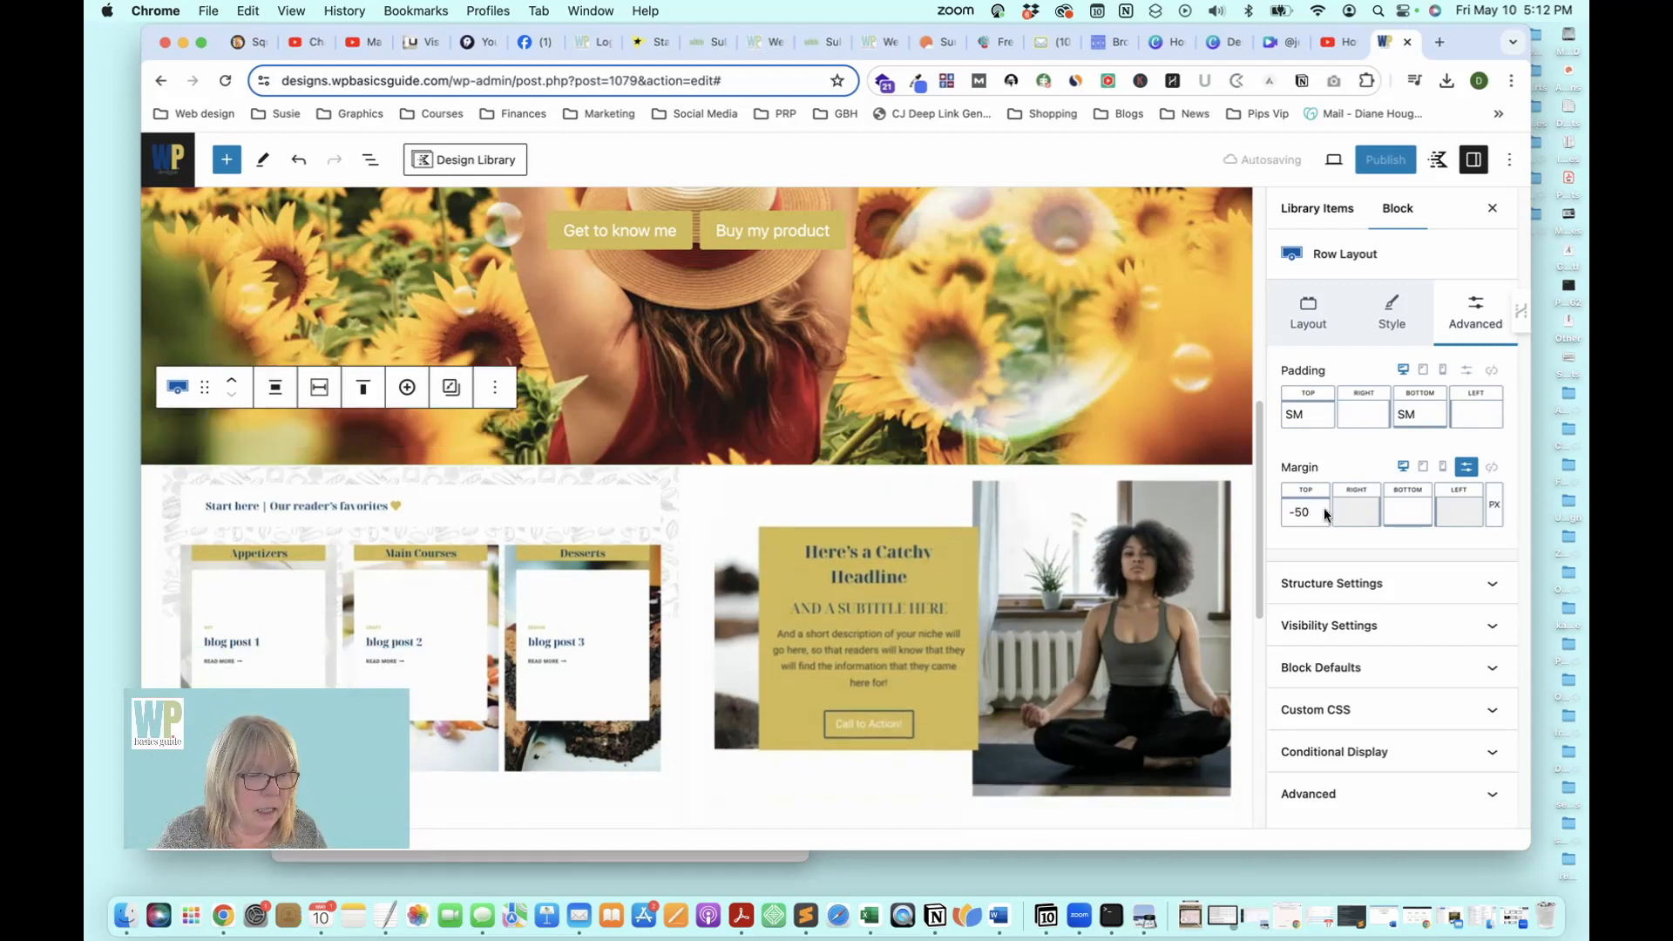
Set the posts row's top margin to -100 px and check its overlap with the hero
drag(1302, 511, 1295, 512)
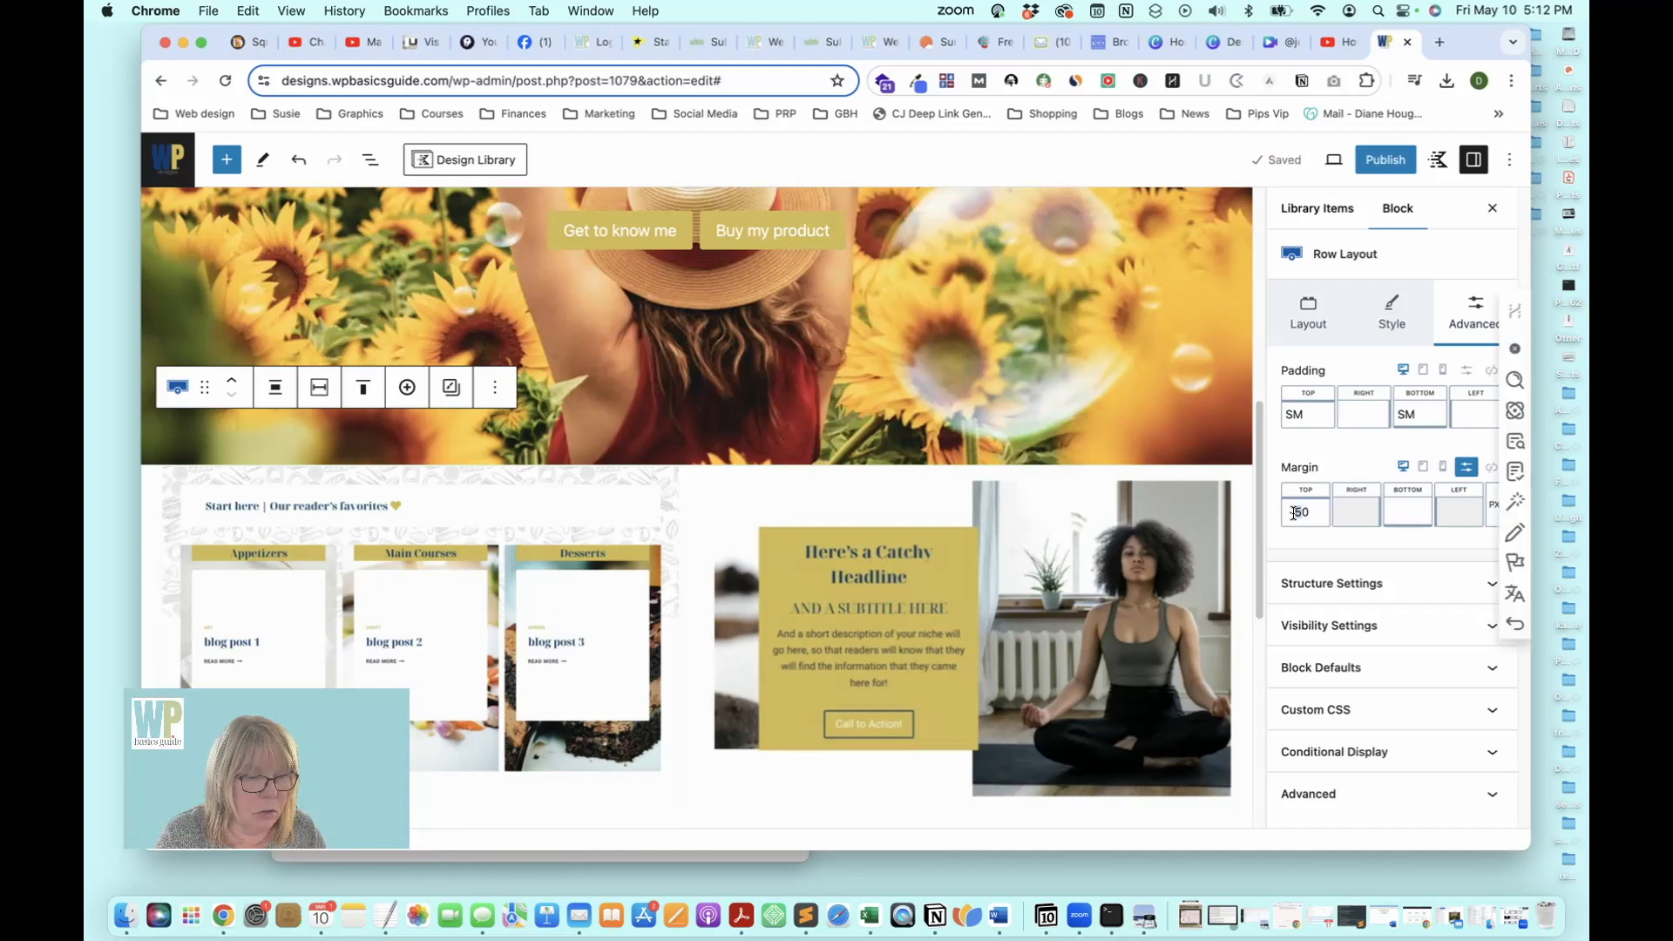
text(100)
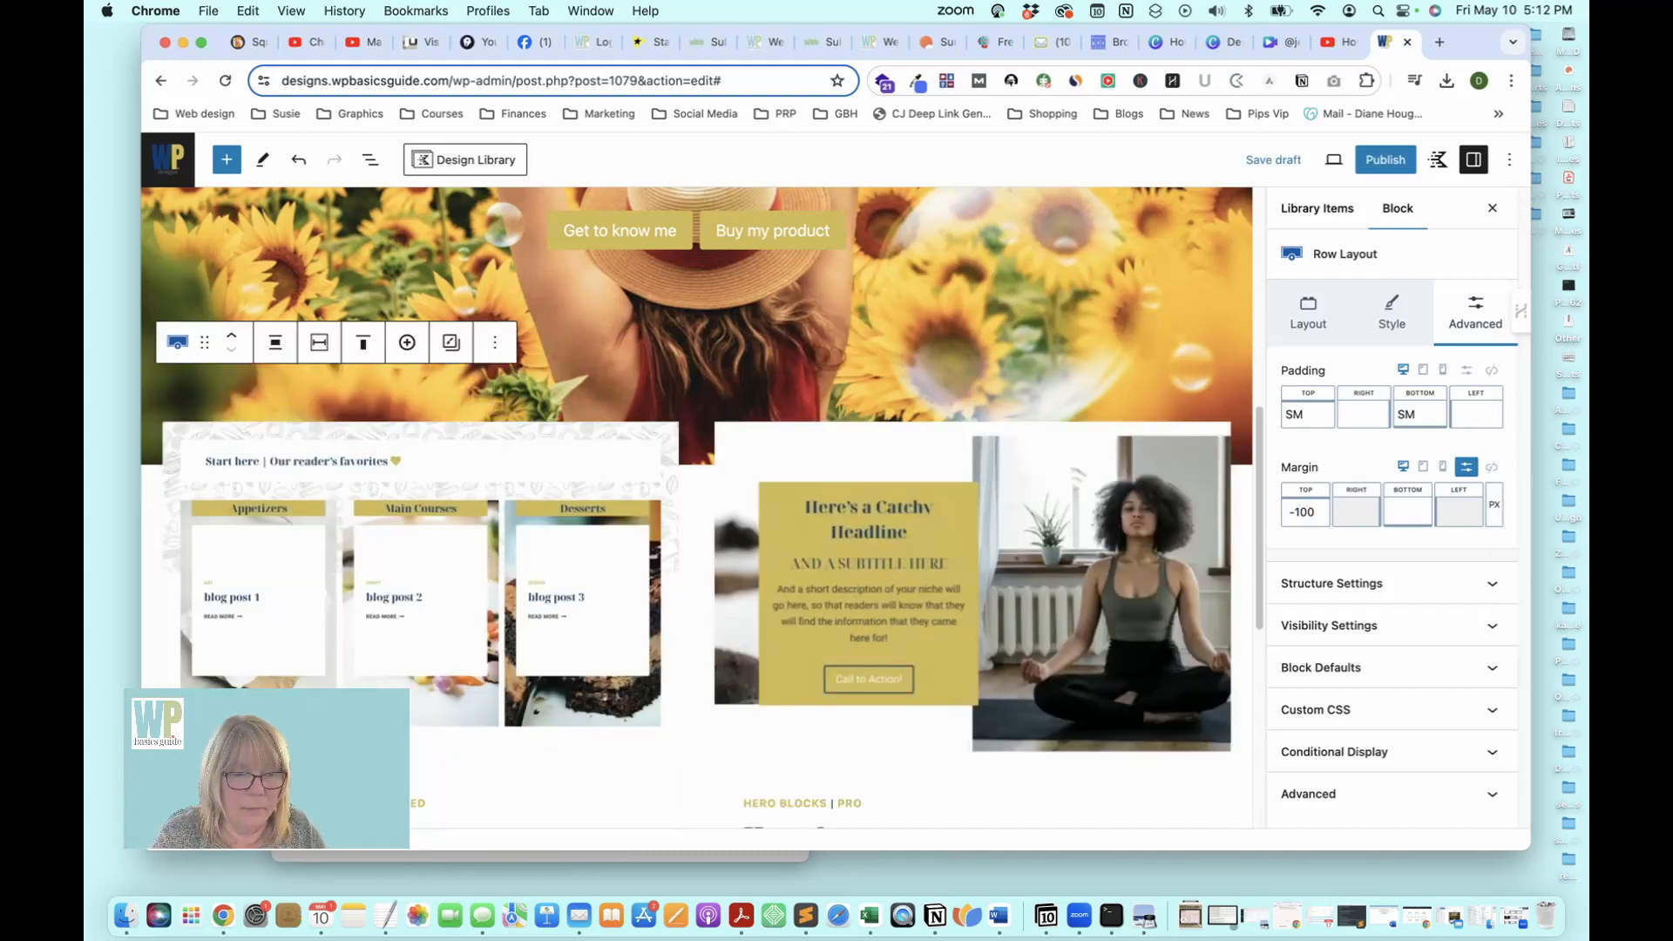
scroll(1070, 515, up, 5)
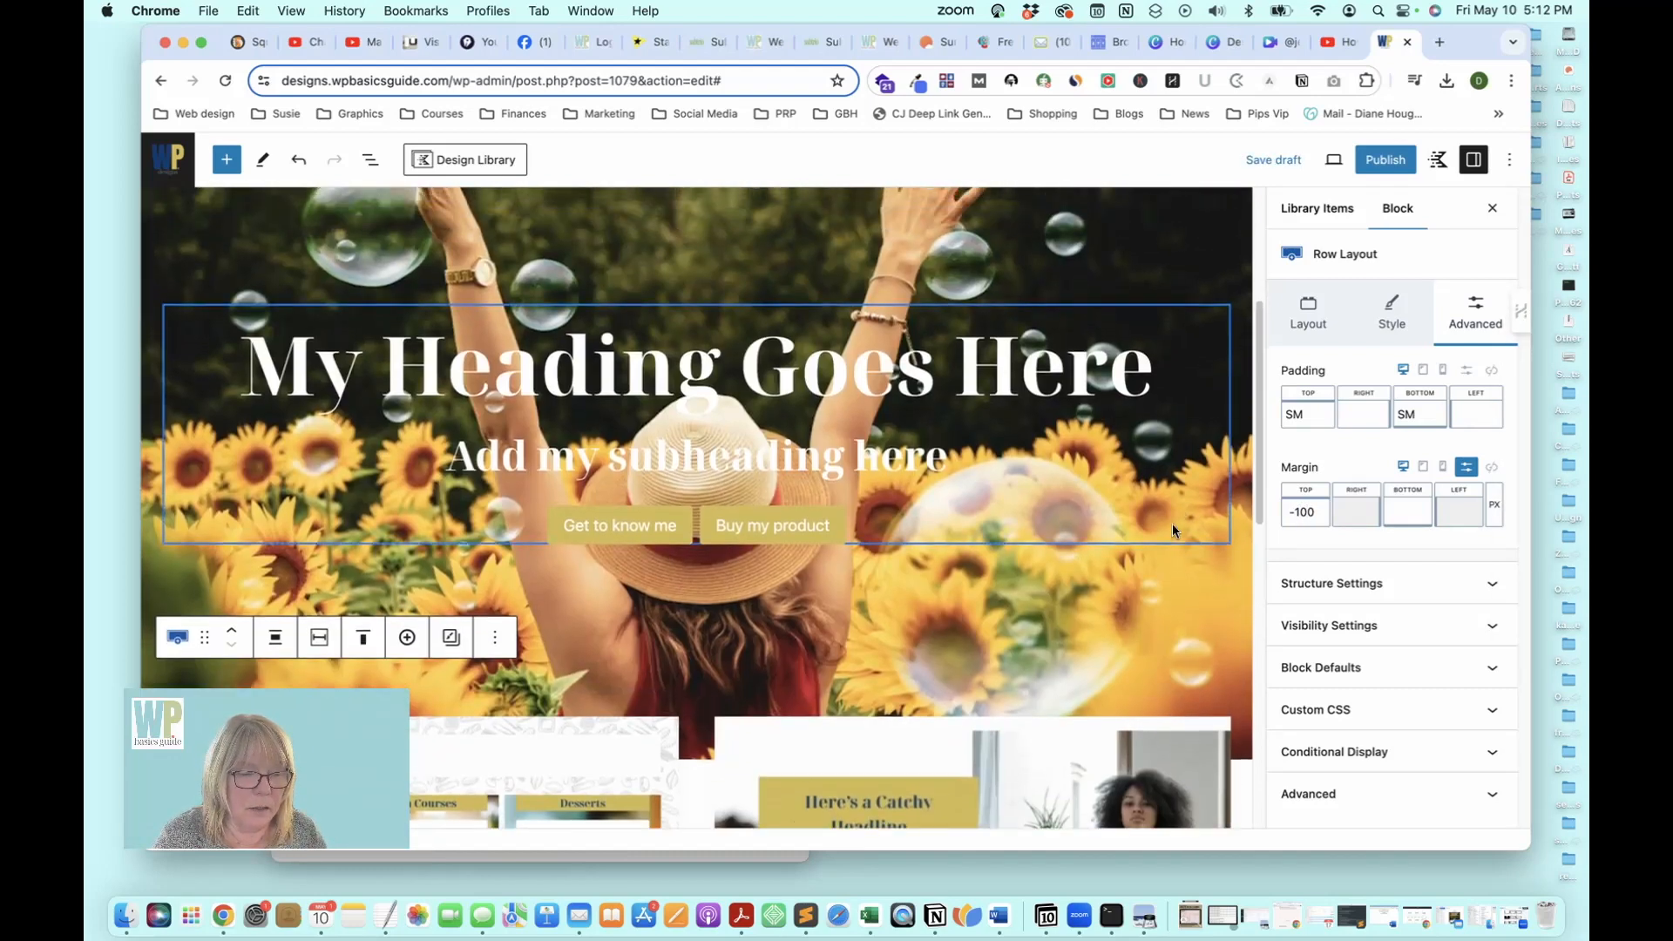
scroll(1168, 527, down, 4)
scroll(1164, 530, up, 2)
scroll(1164, 530, up, 2)
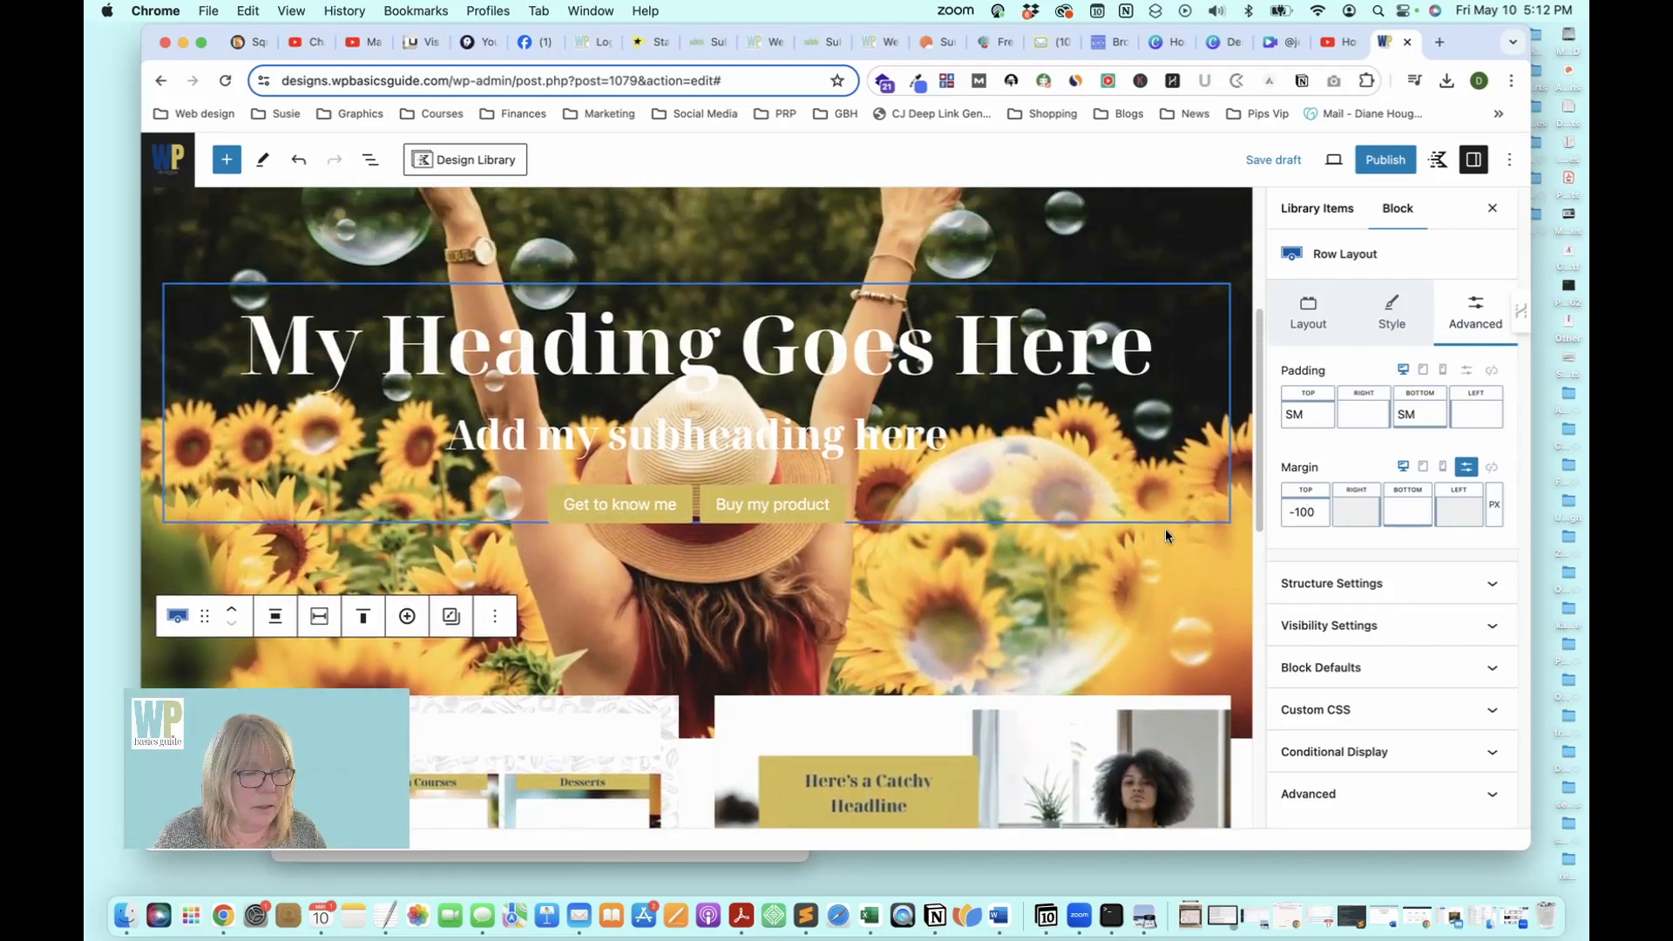
Set the posts row's top margin to -150 px
click(1306, 512)
key(BackSpace)
text(5)
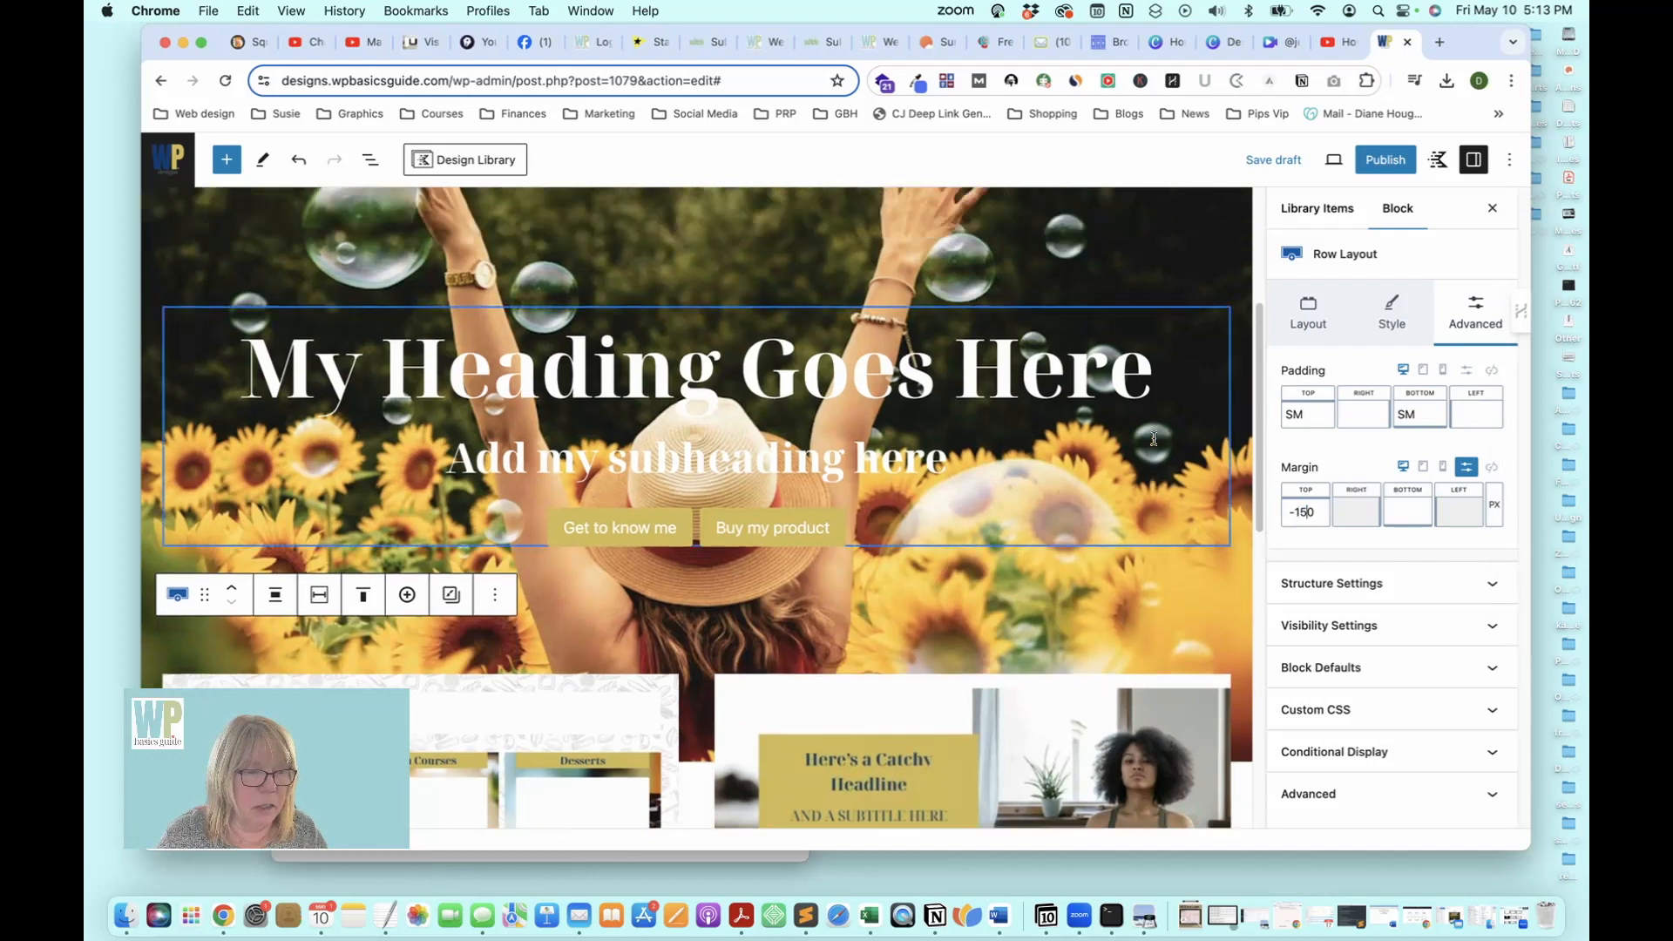
scroll(1172, 383, up, 5)
scroll(1172, 383, down, 3)
Save the draft and open its preview on the live site
click(1274, 161)
drag(340, 771, 354, 576)
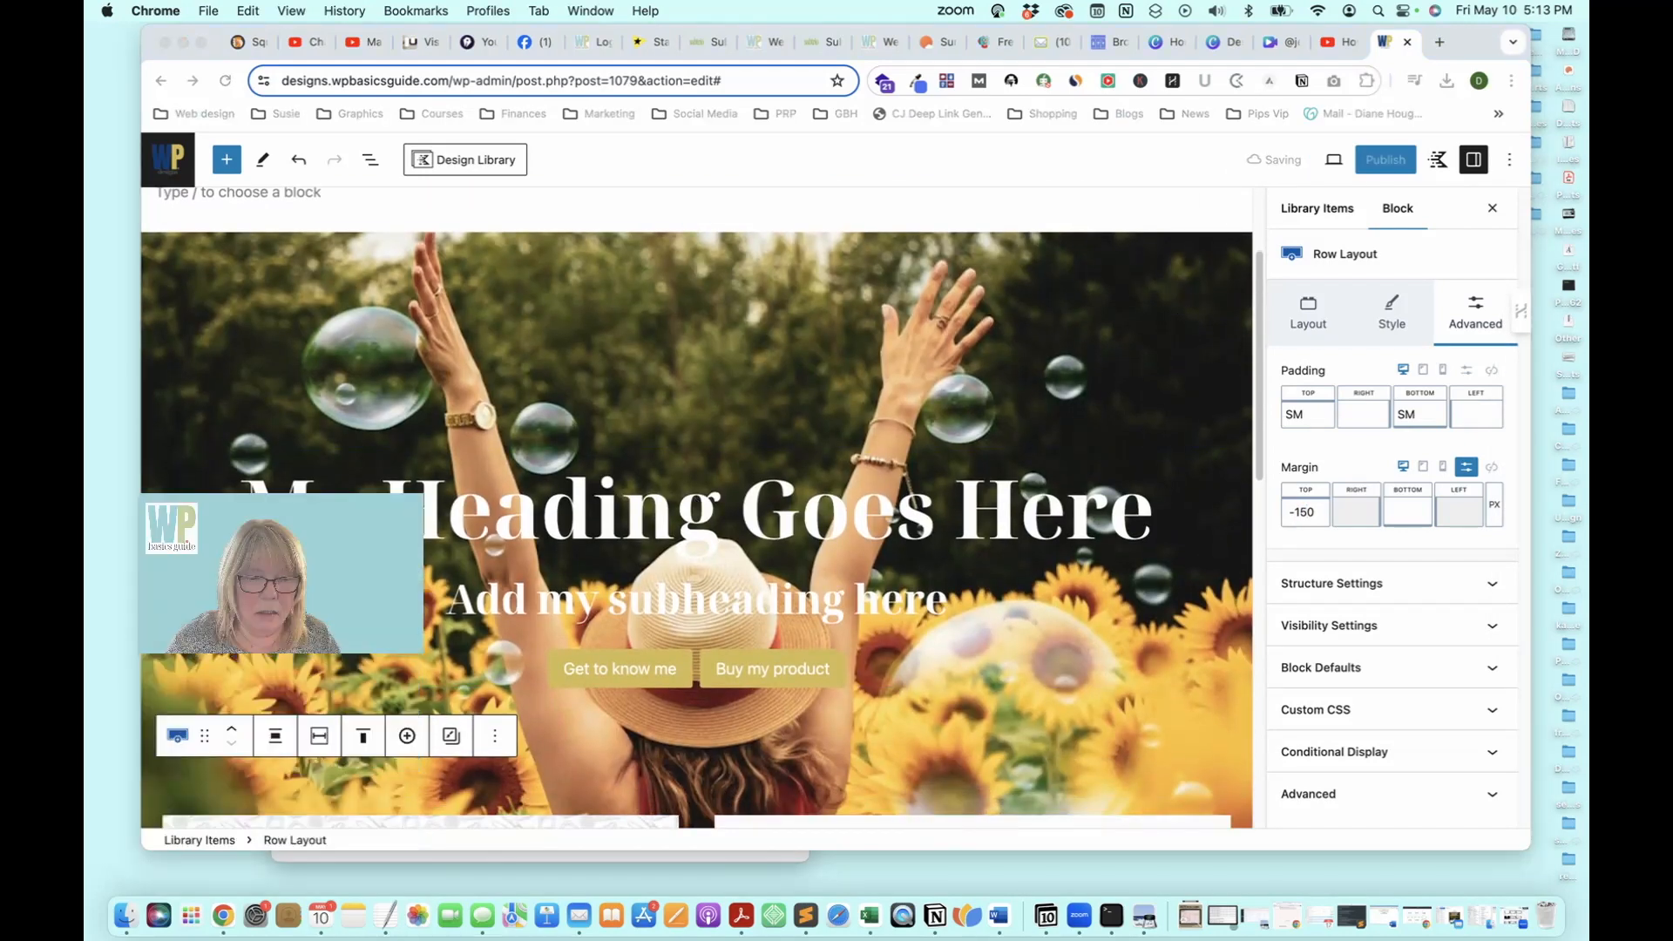
click(301, 806)
click(301, 797)
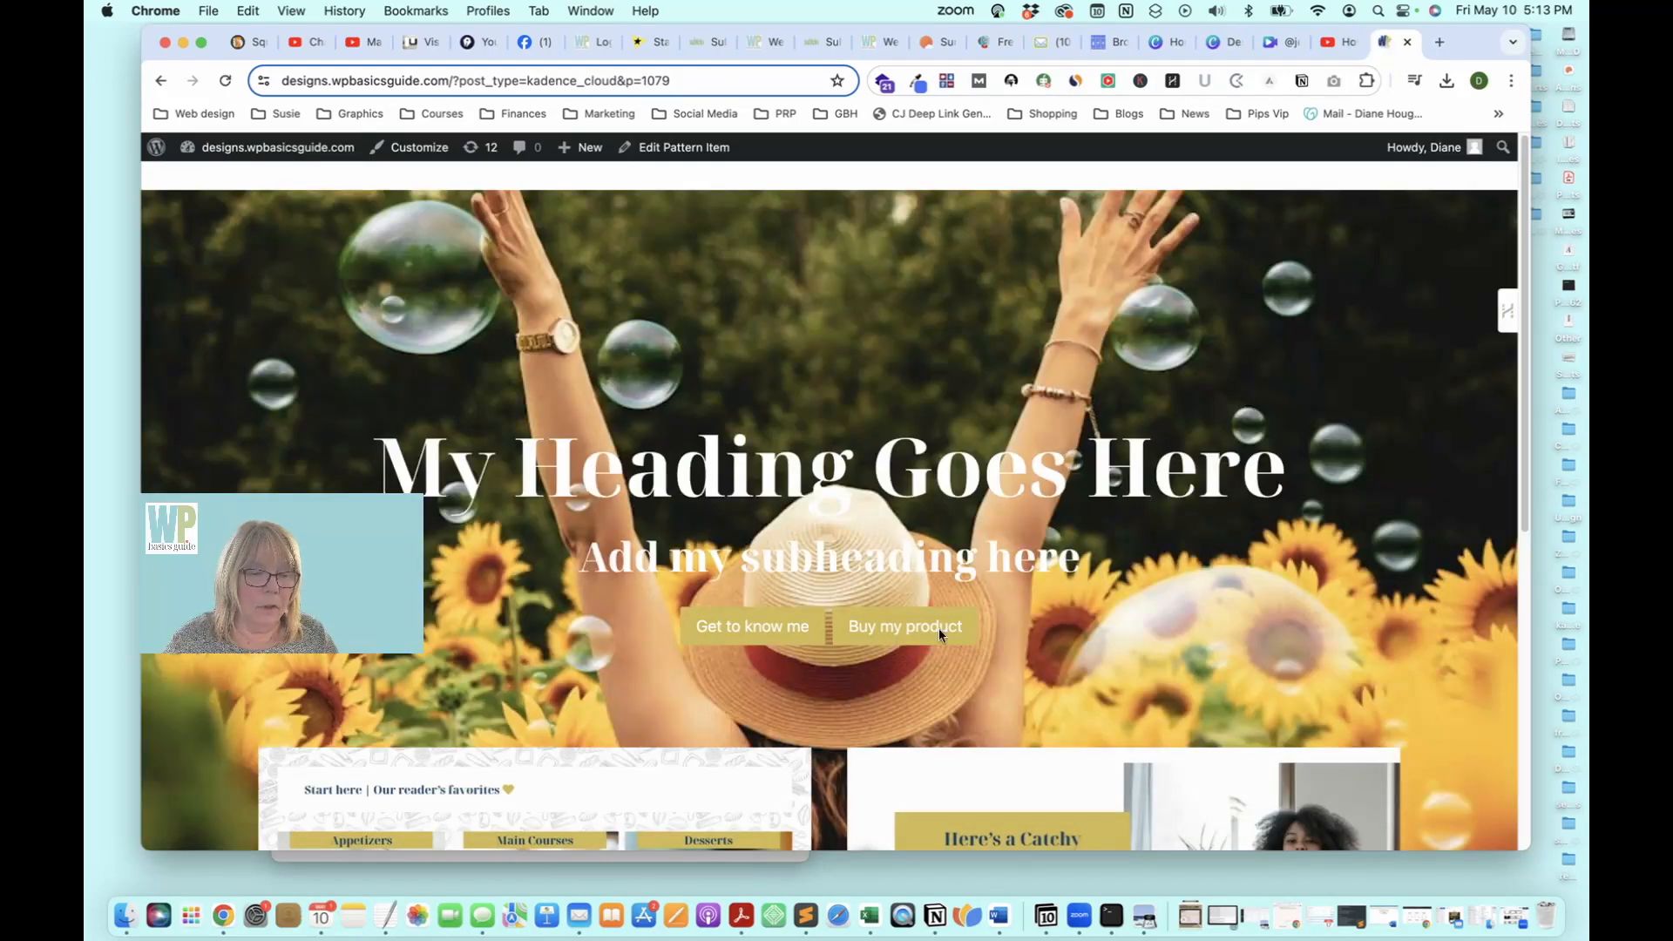
Examine the previewed page, checking how the two-post row overlaps the hero image and how wide it is
scroll(1088, 480, down, 3)
scroll(1088, 480, up, 3)
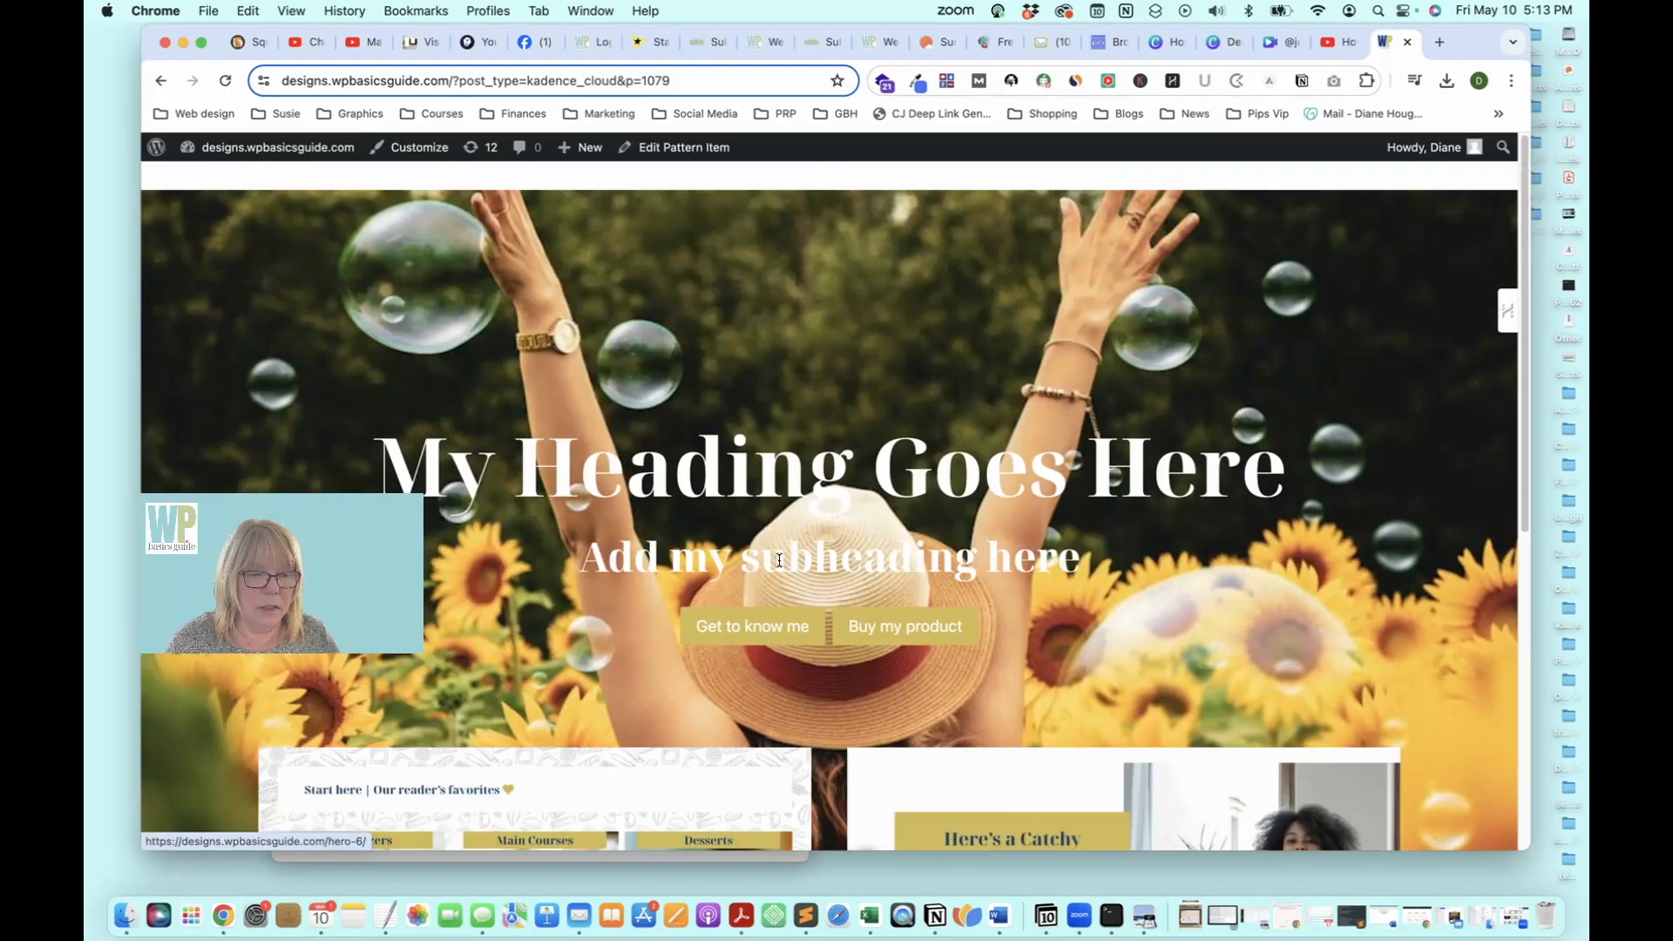
scroll(1074, 660, down, 5)
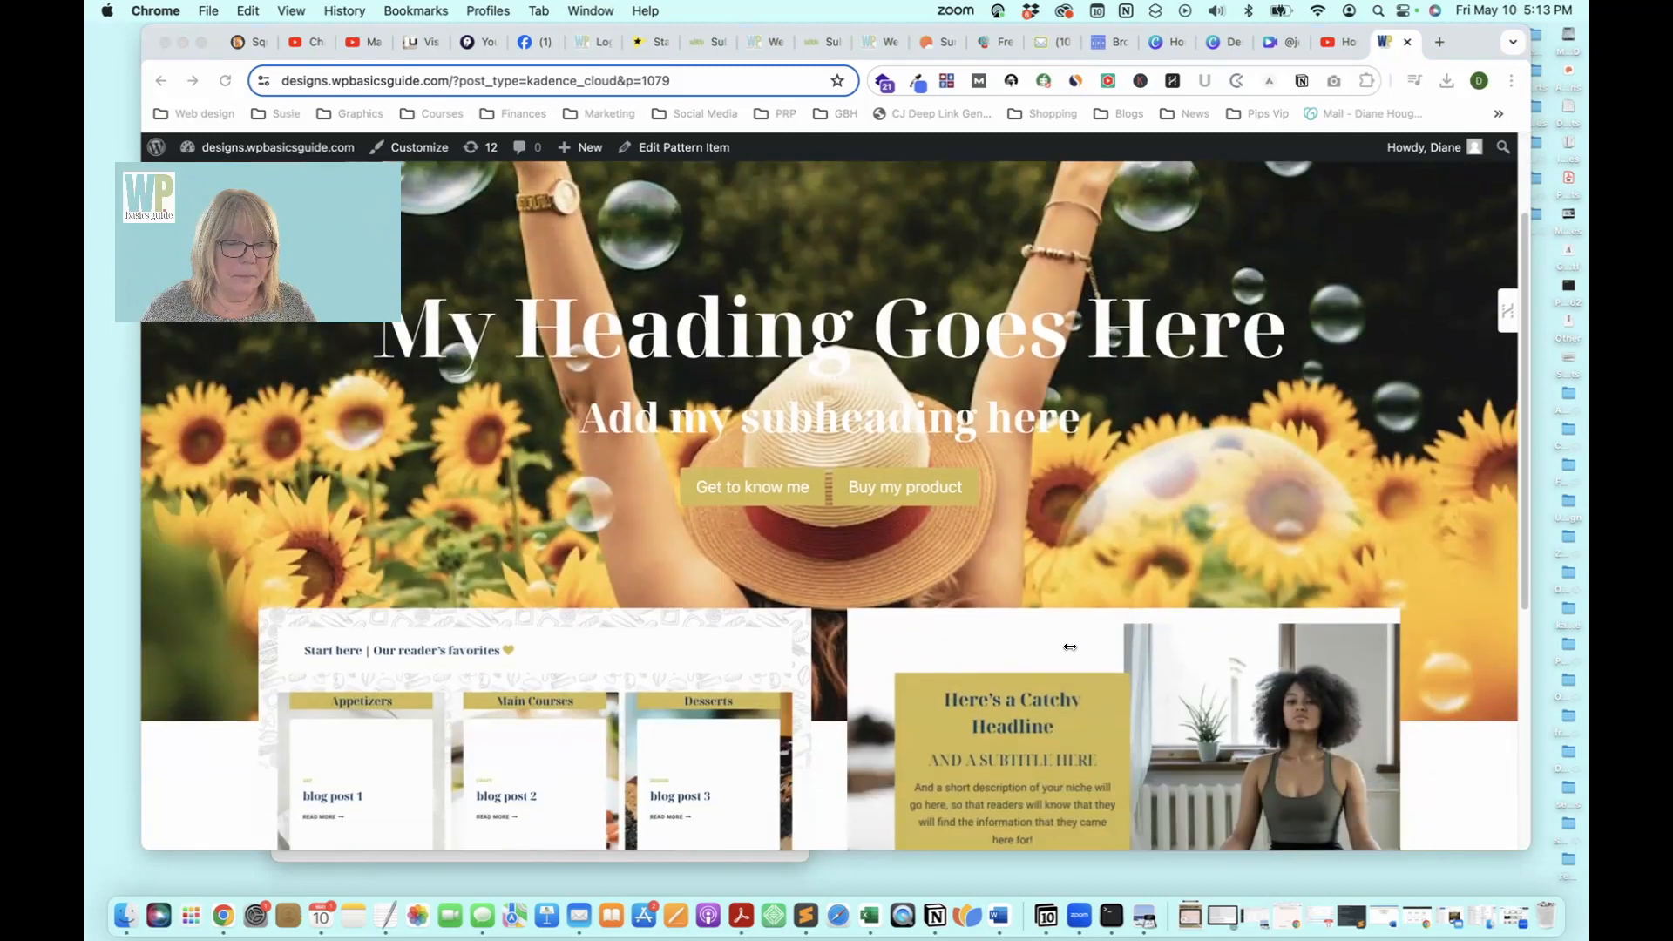
scroll(1074, 659, down, 2)
scroll(935, 649, up, 2)
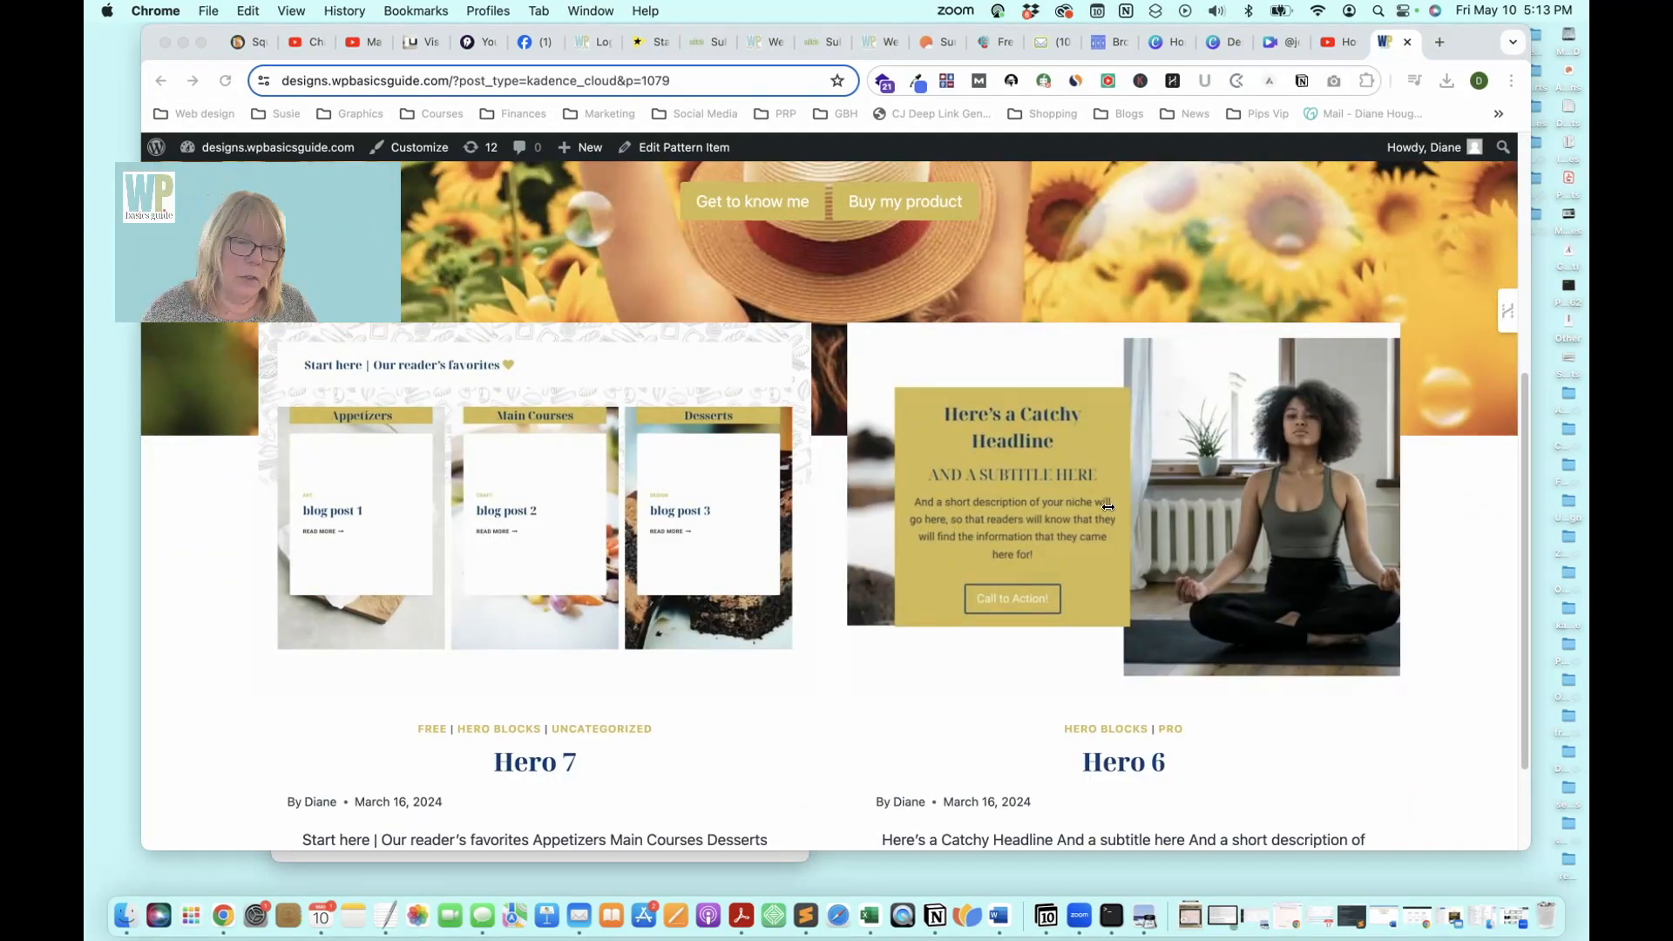
scroll(668, 522, up, 5)
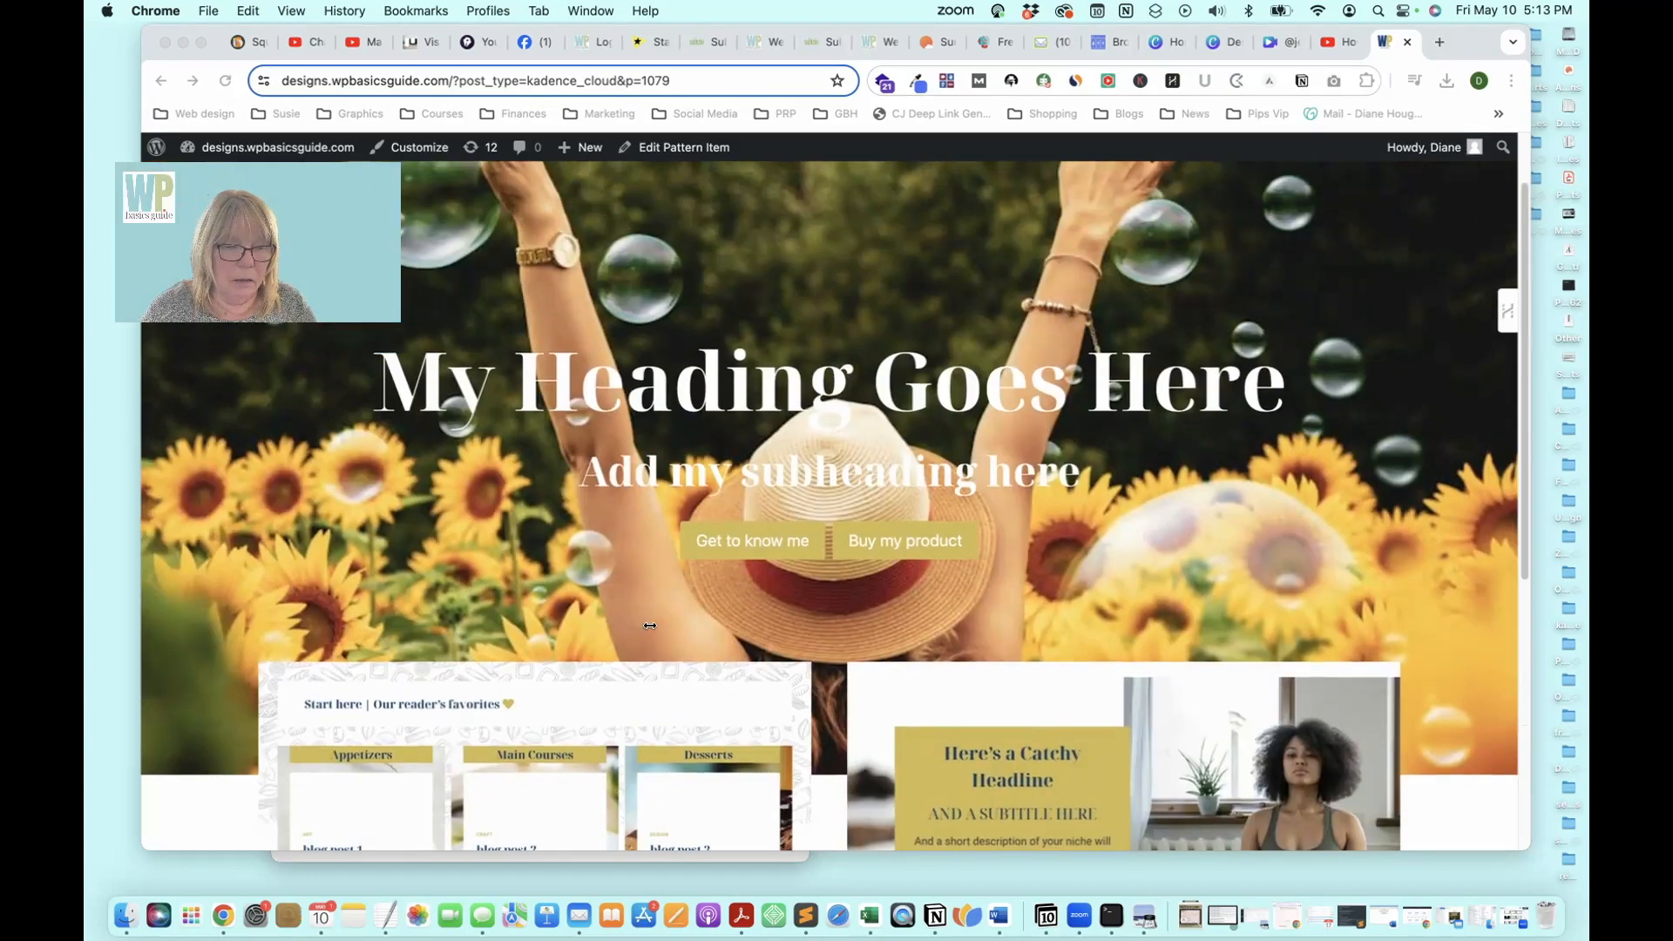
scroll(633, 670, down, 4)
scroll(633, 670, up, 5)
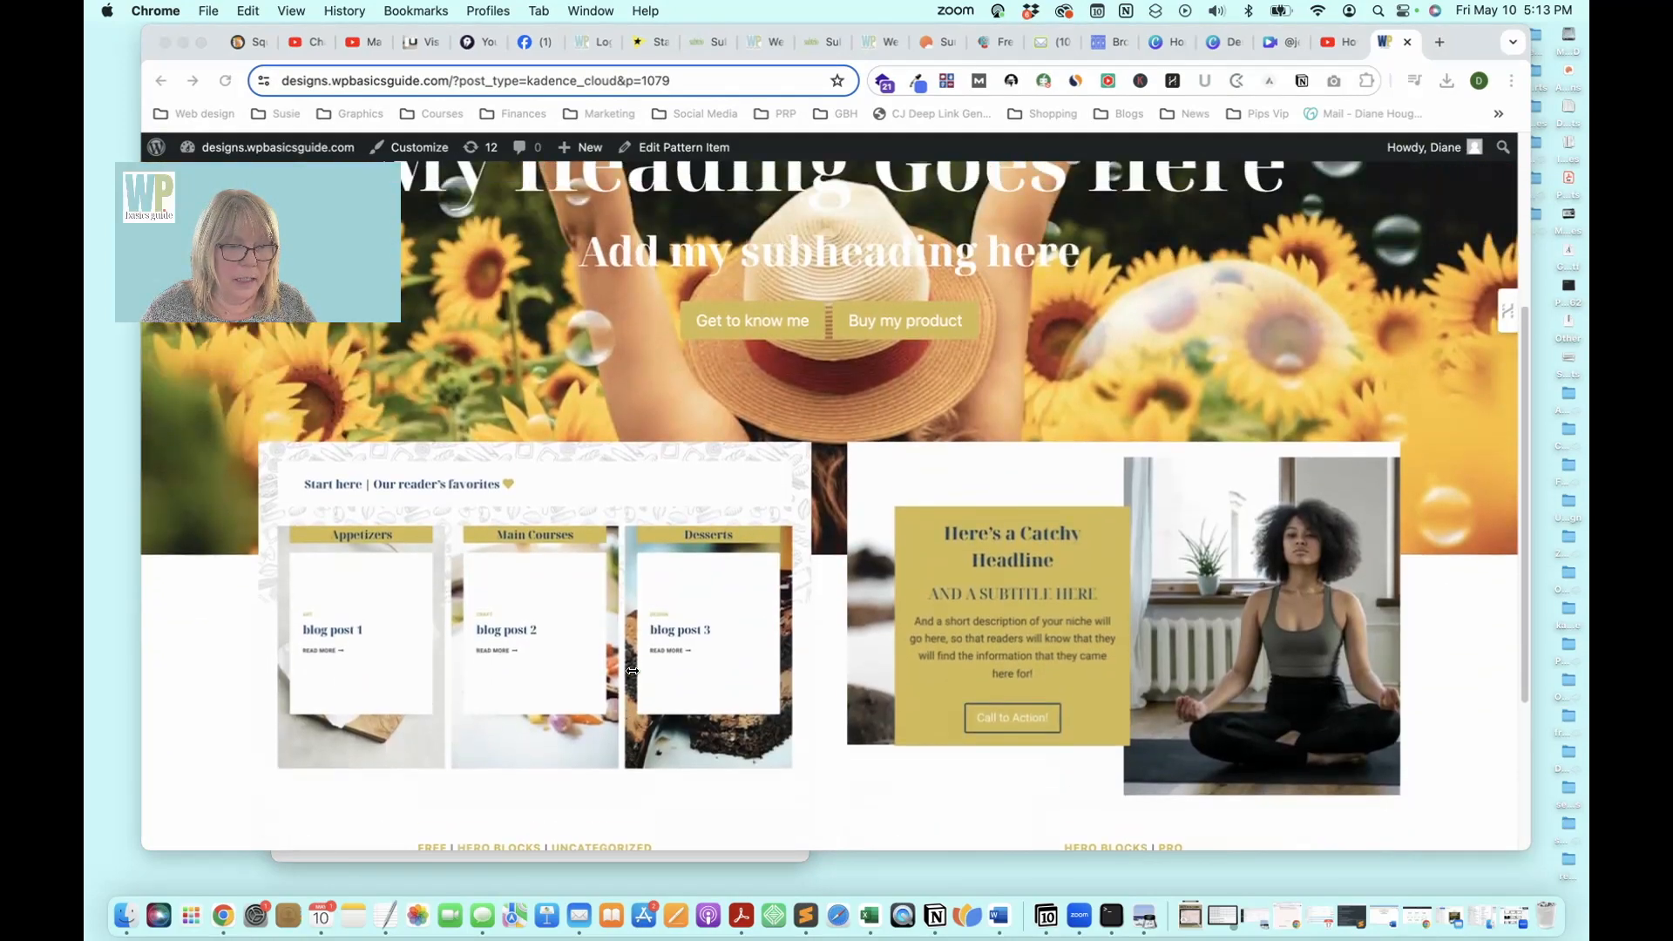
scroll(632, 670, down, 3)
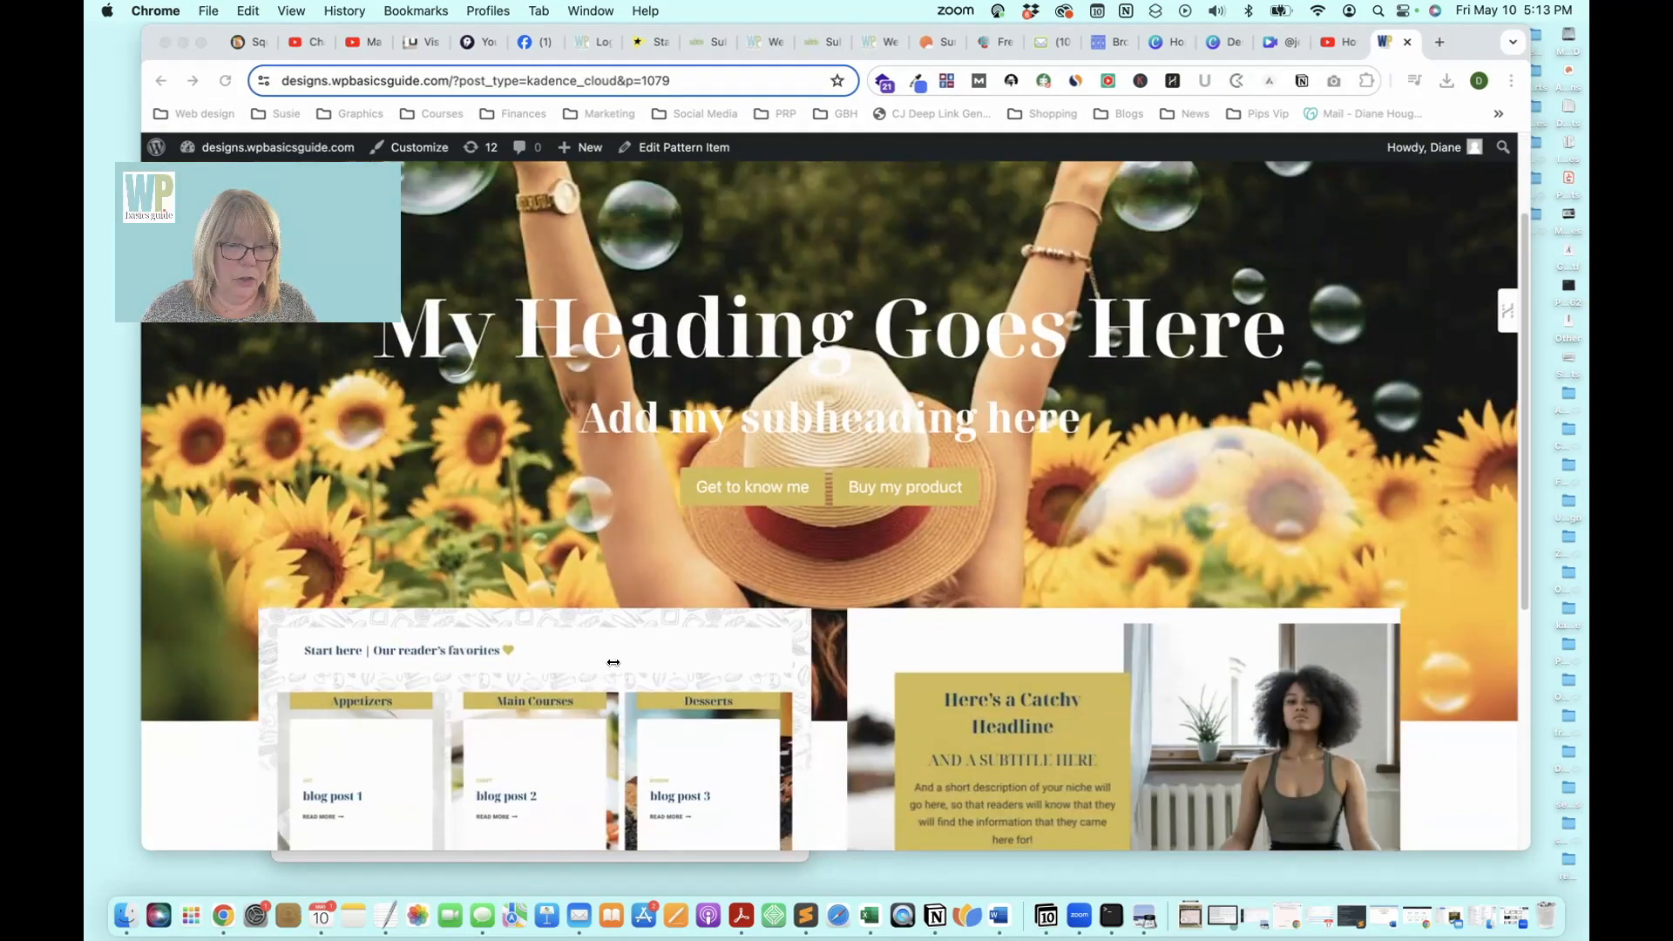
scroll(527, 669, down, 3)
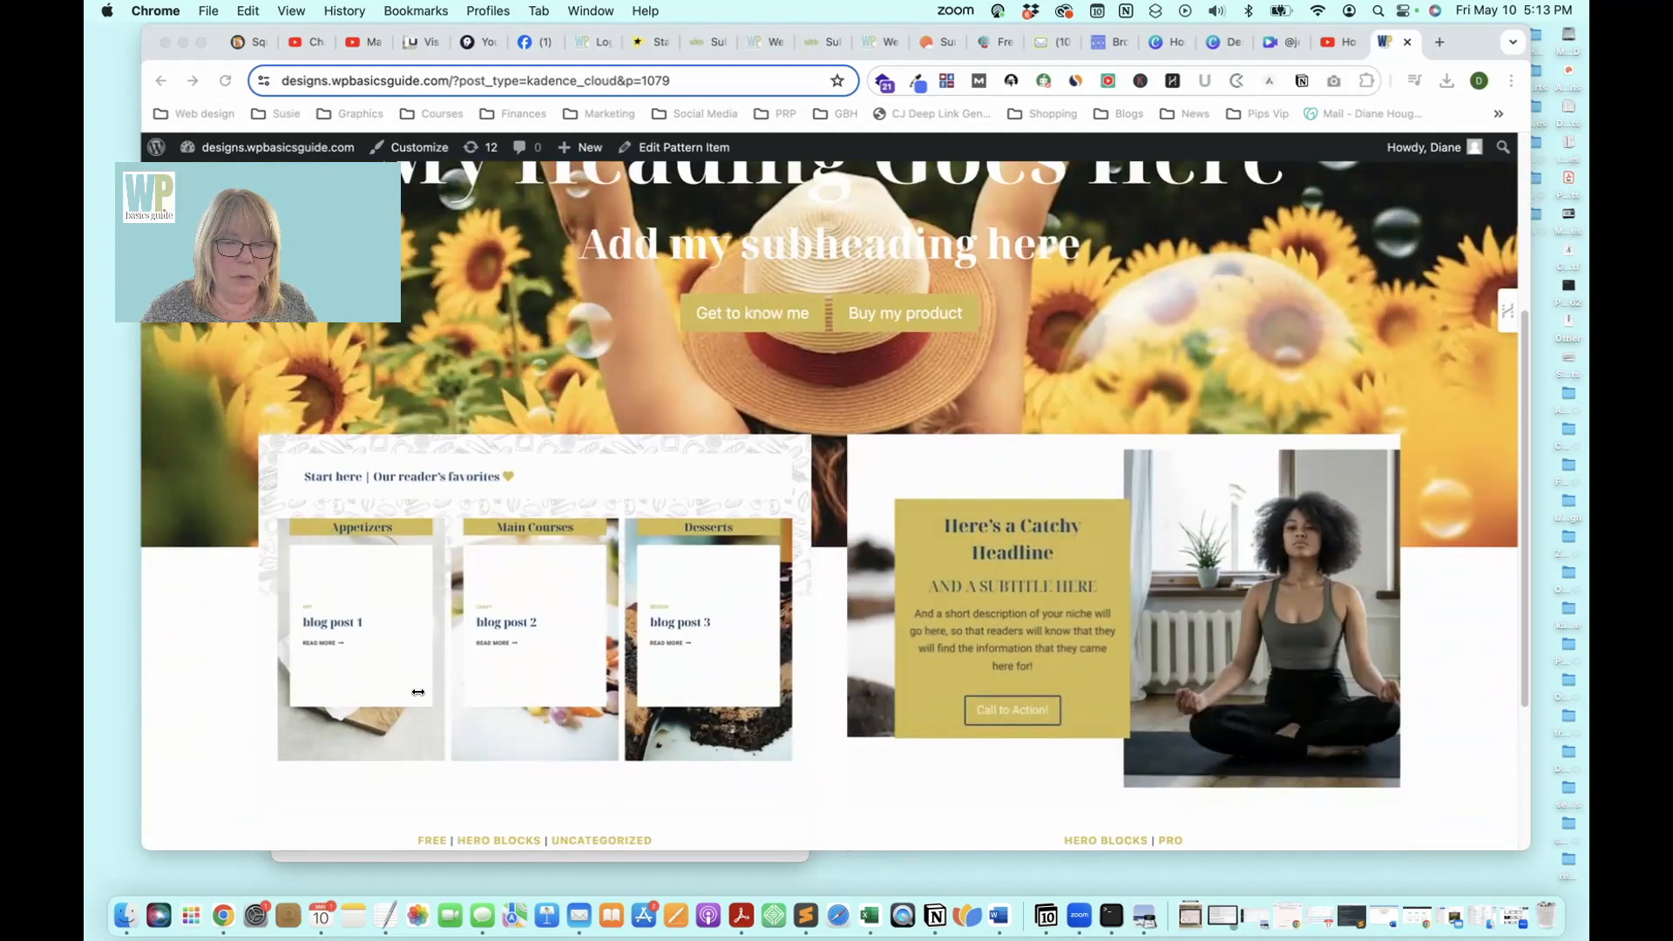
scroll(523, 649, up, 5)
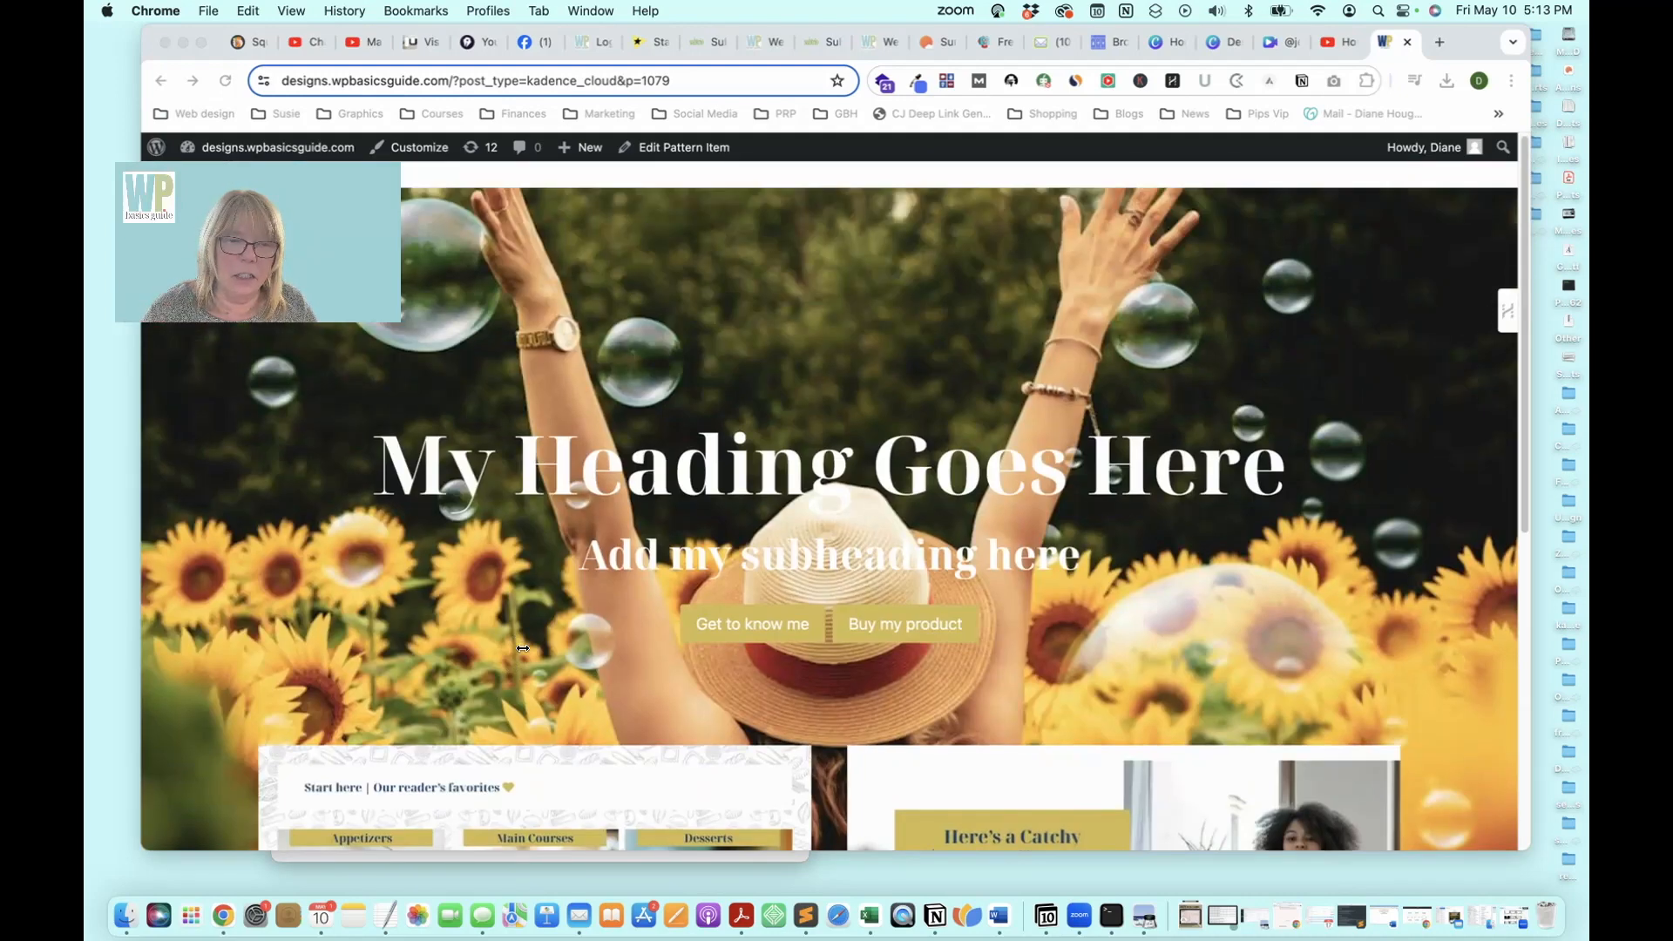
scroll(522, 654, down, 5)
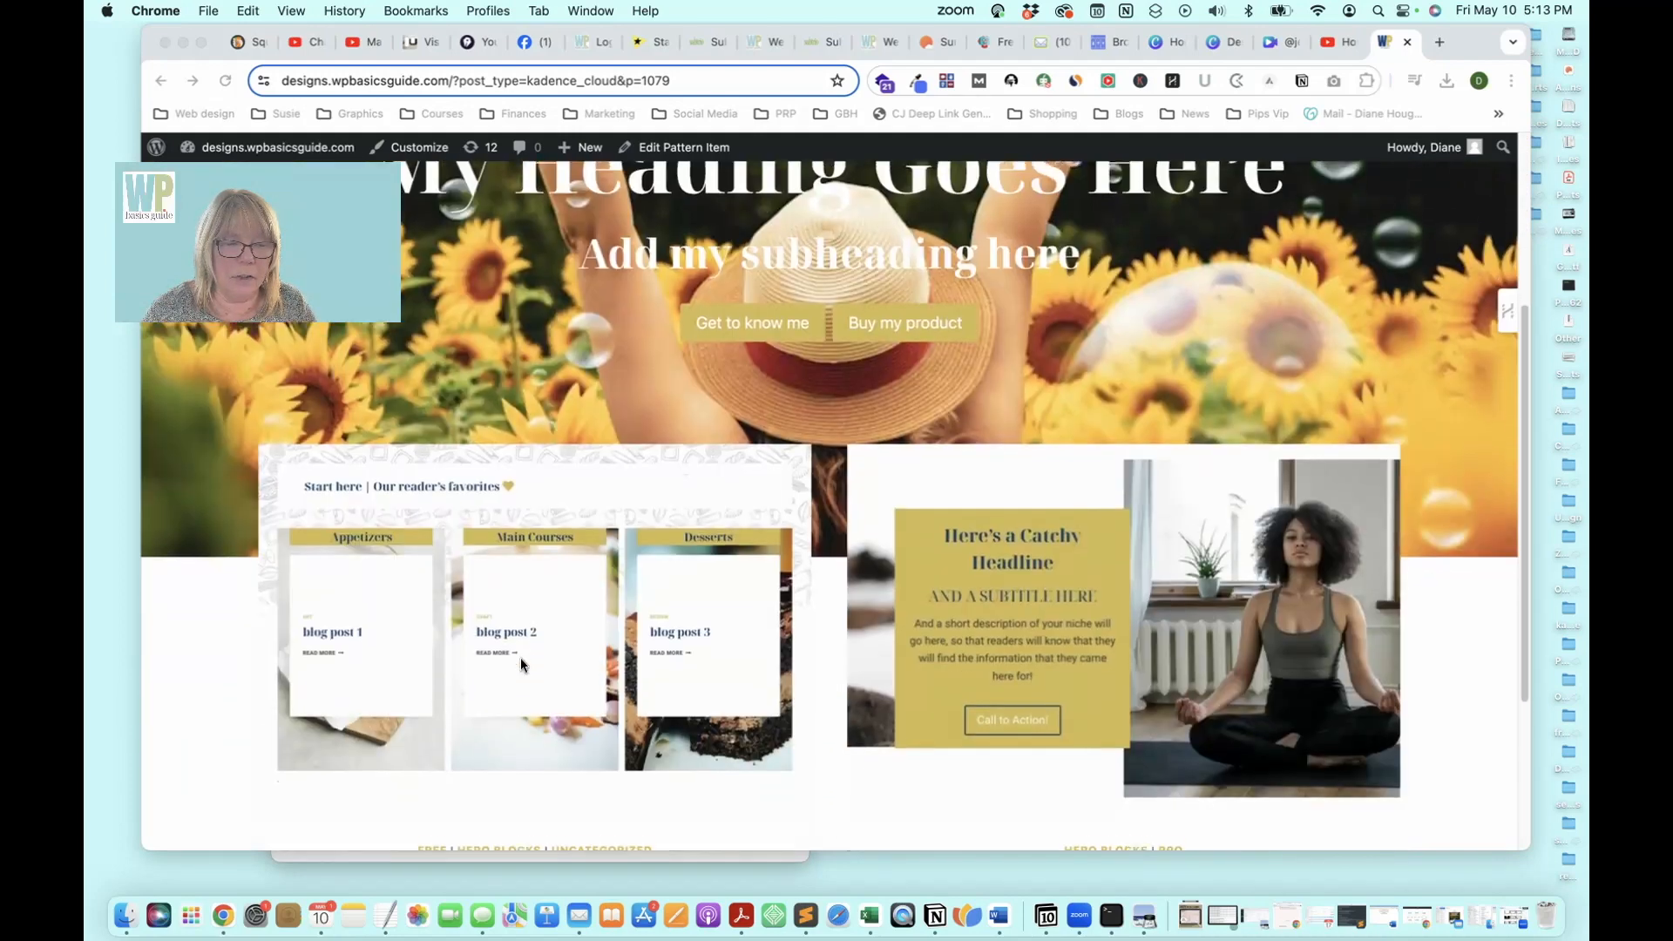
scroll(488, 578, up, 5)
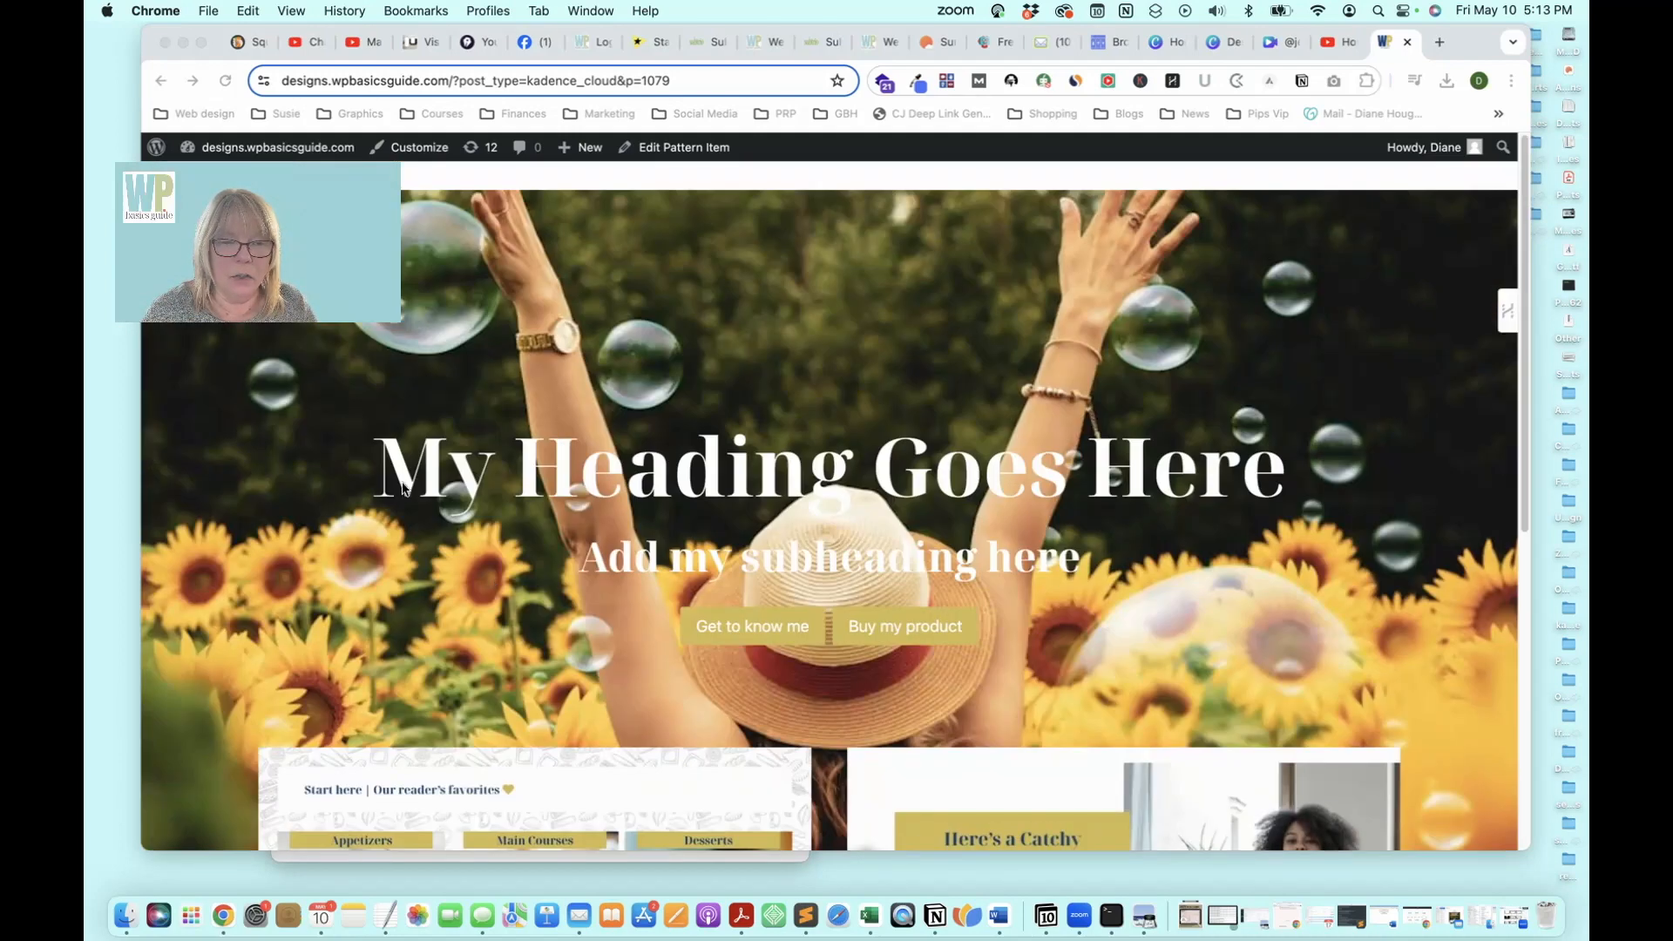
Reopen the pattern item in the block editor from the preview page
click(675, 155)
drag(279, 492, 272, 279)
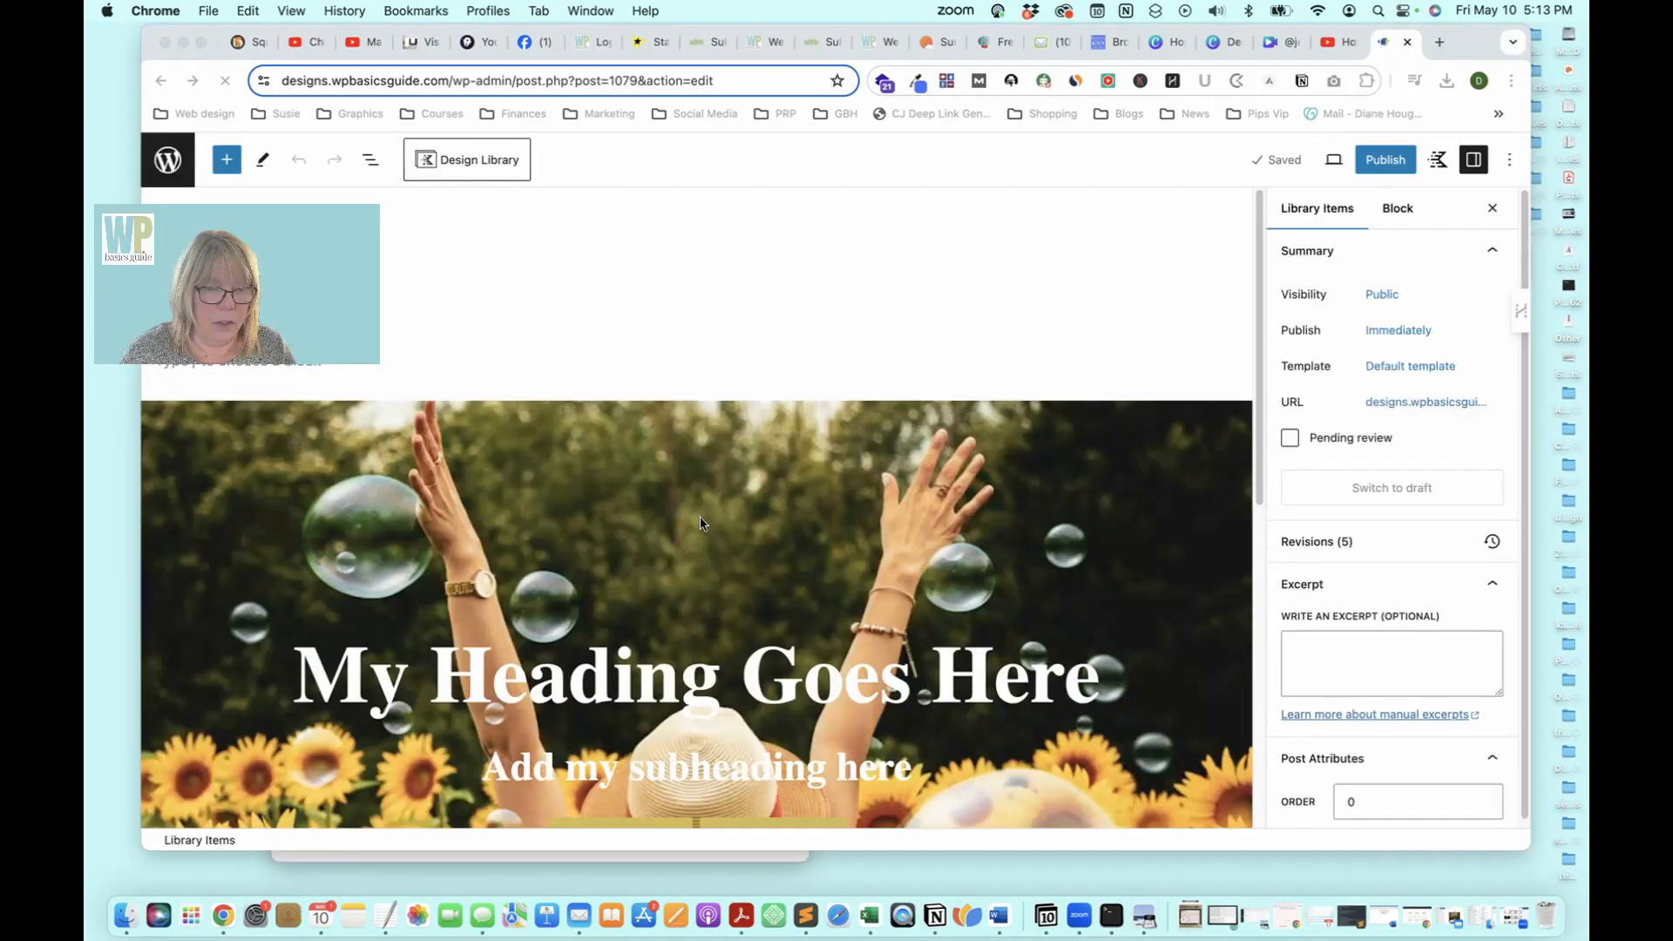
scroll(804, 509, down, 7)
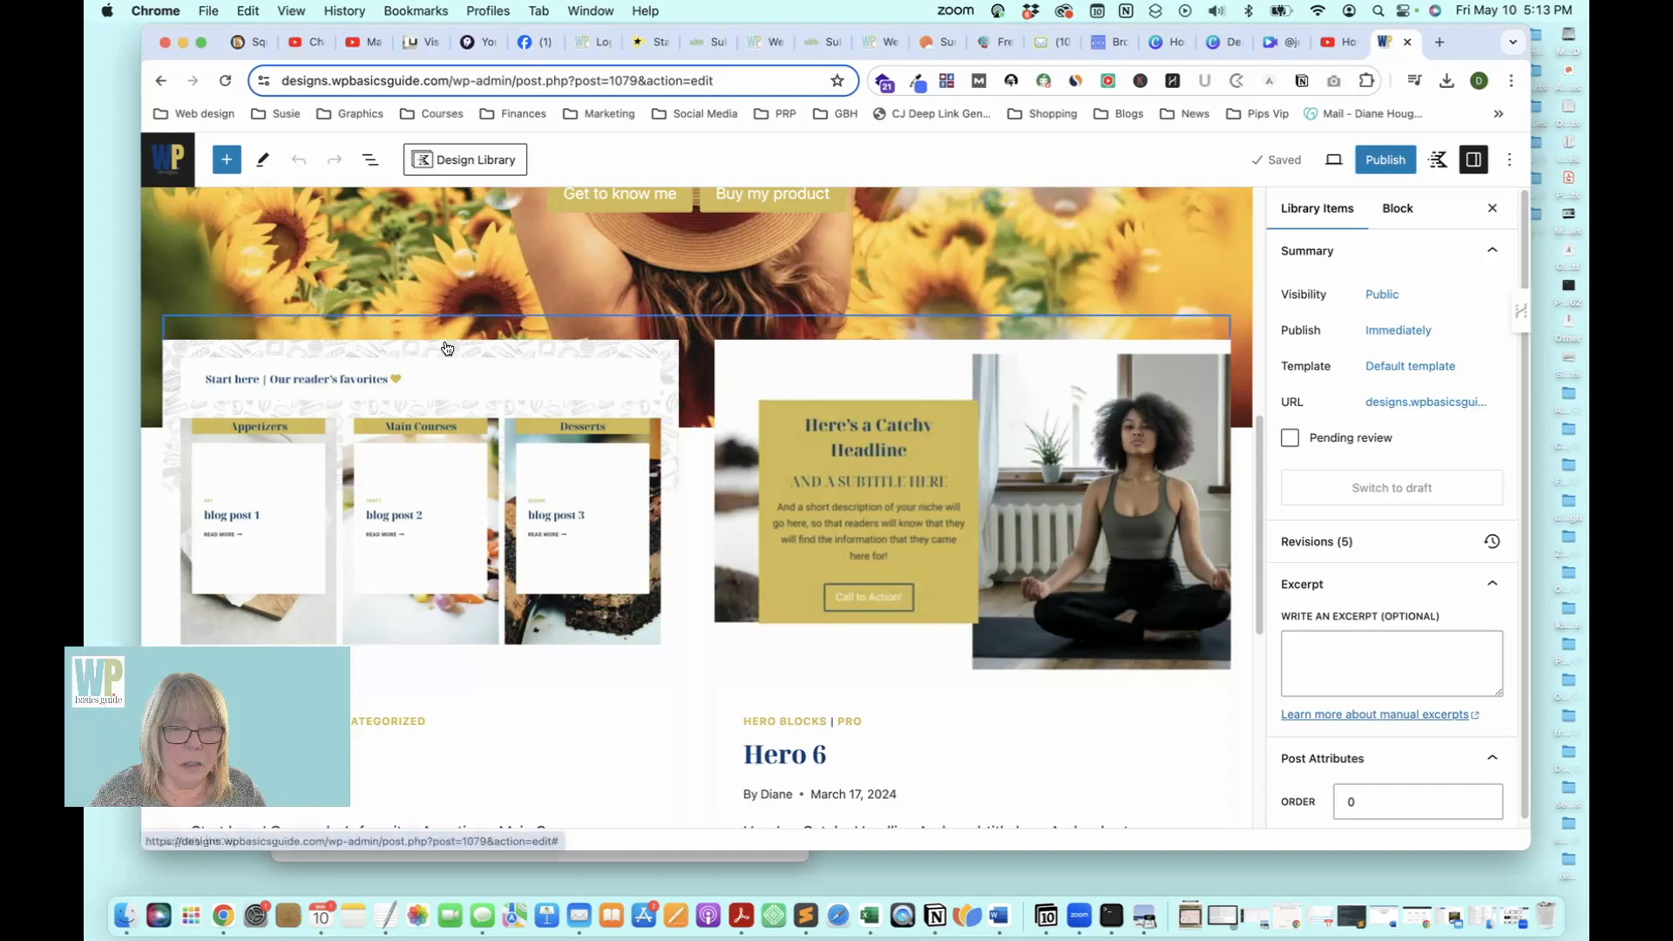
Stop the posts row from inheriting the theme's max width and set its custom content max width to 956 px
click(436, 342)
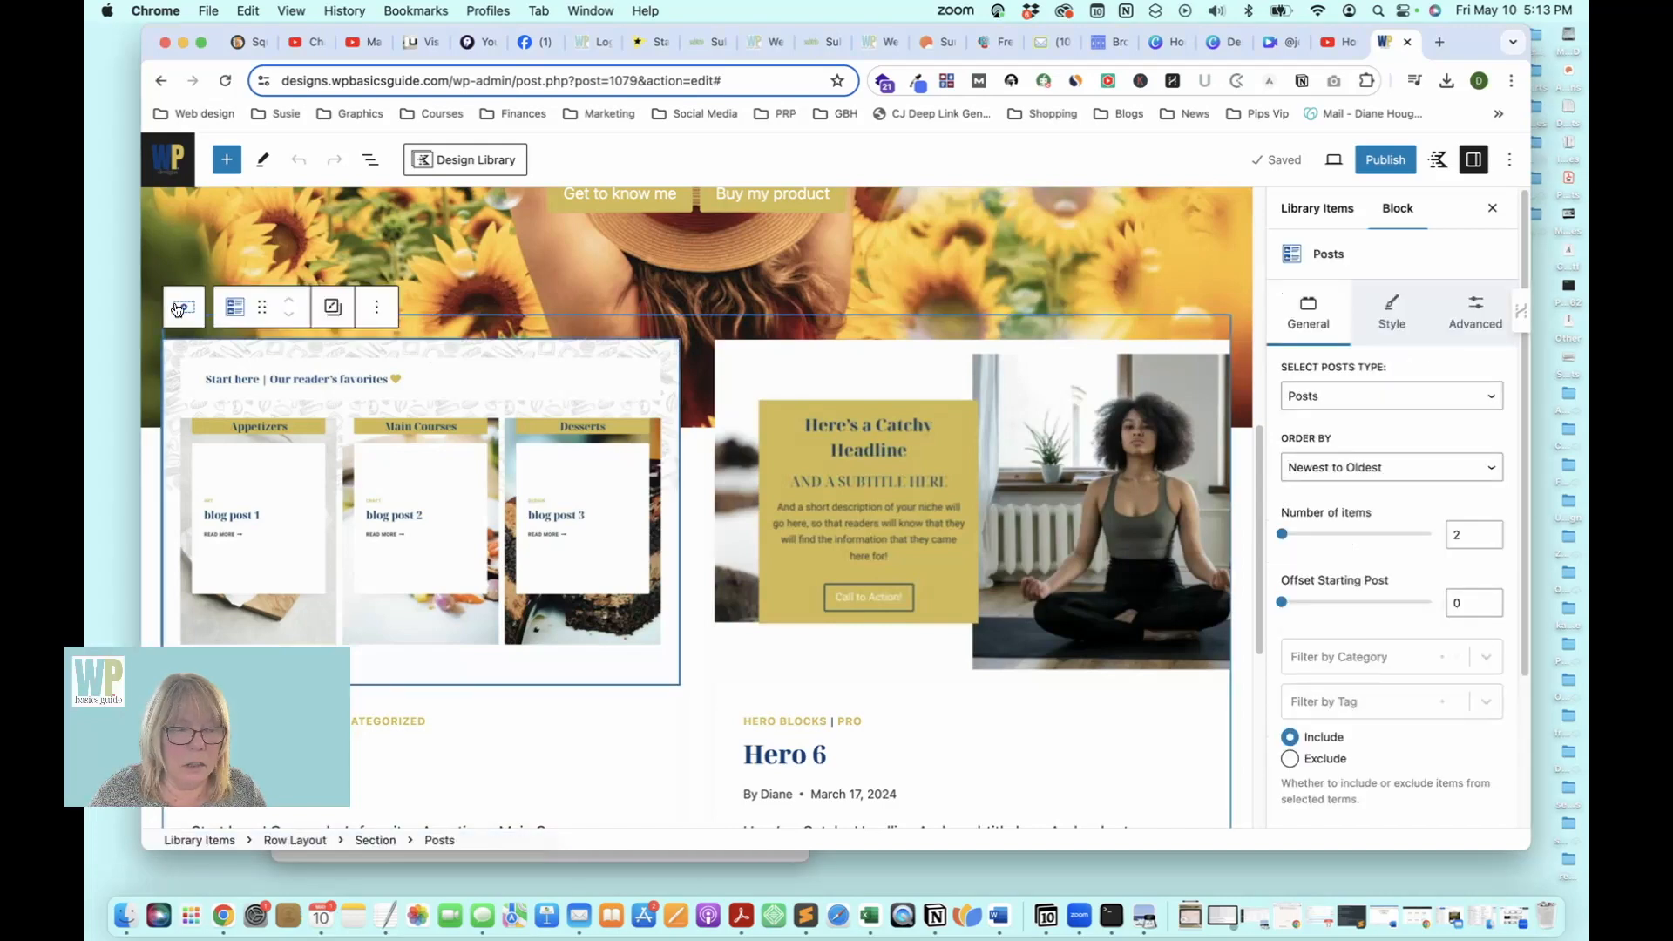
click(177, 309)
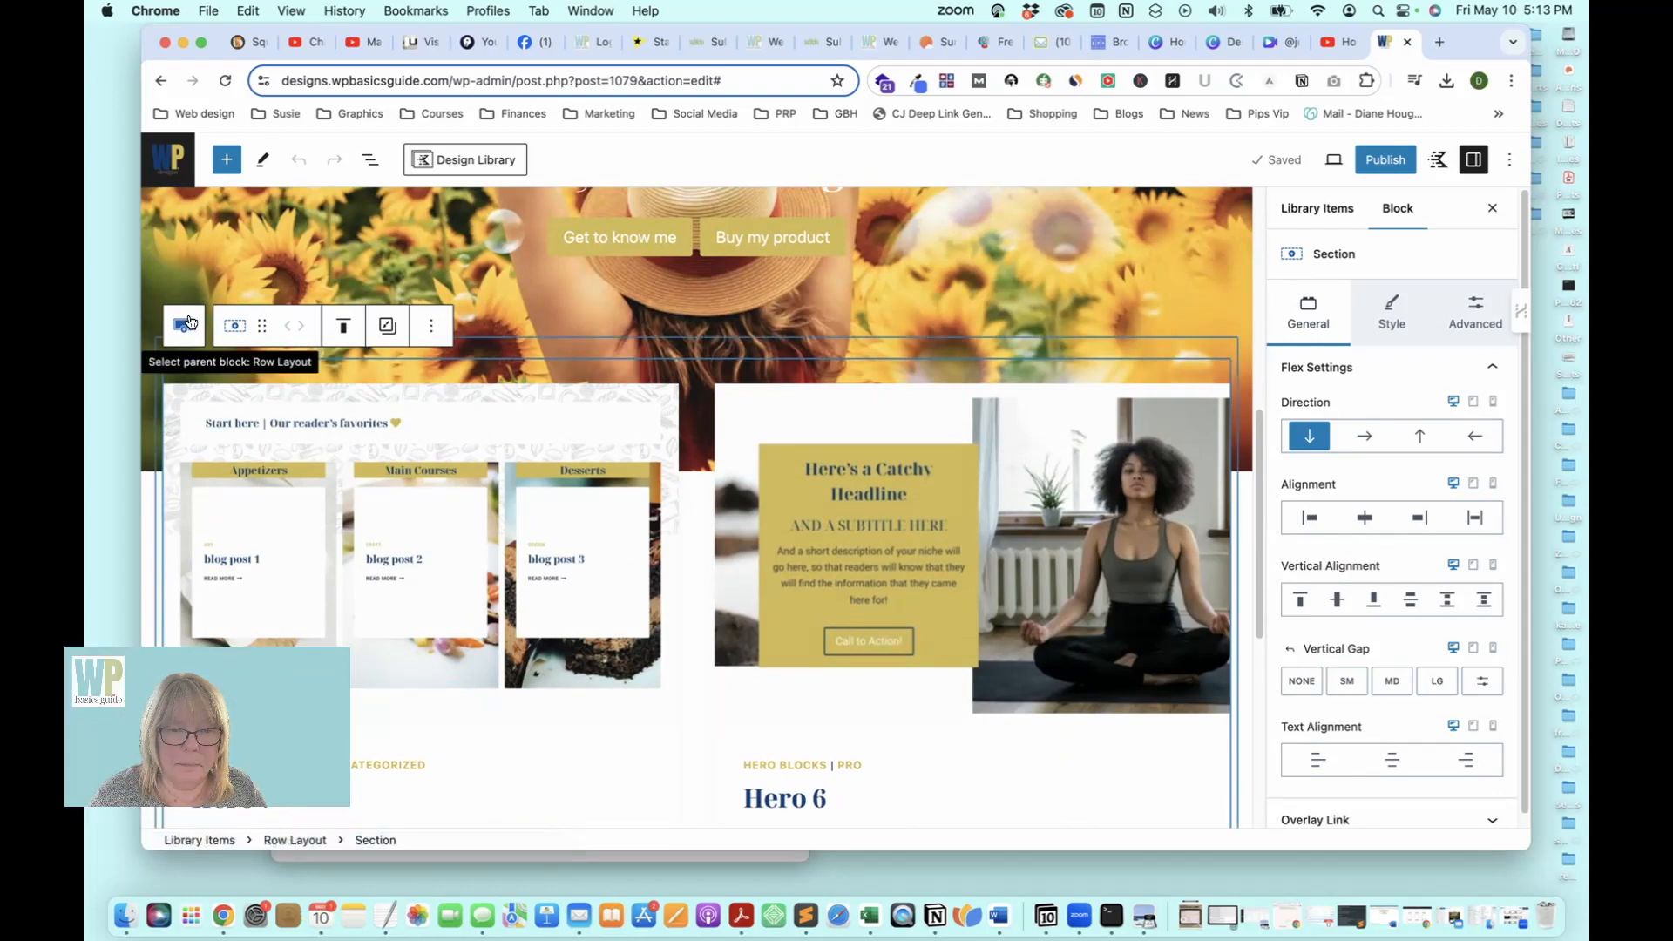
click(186, 323)
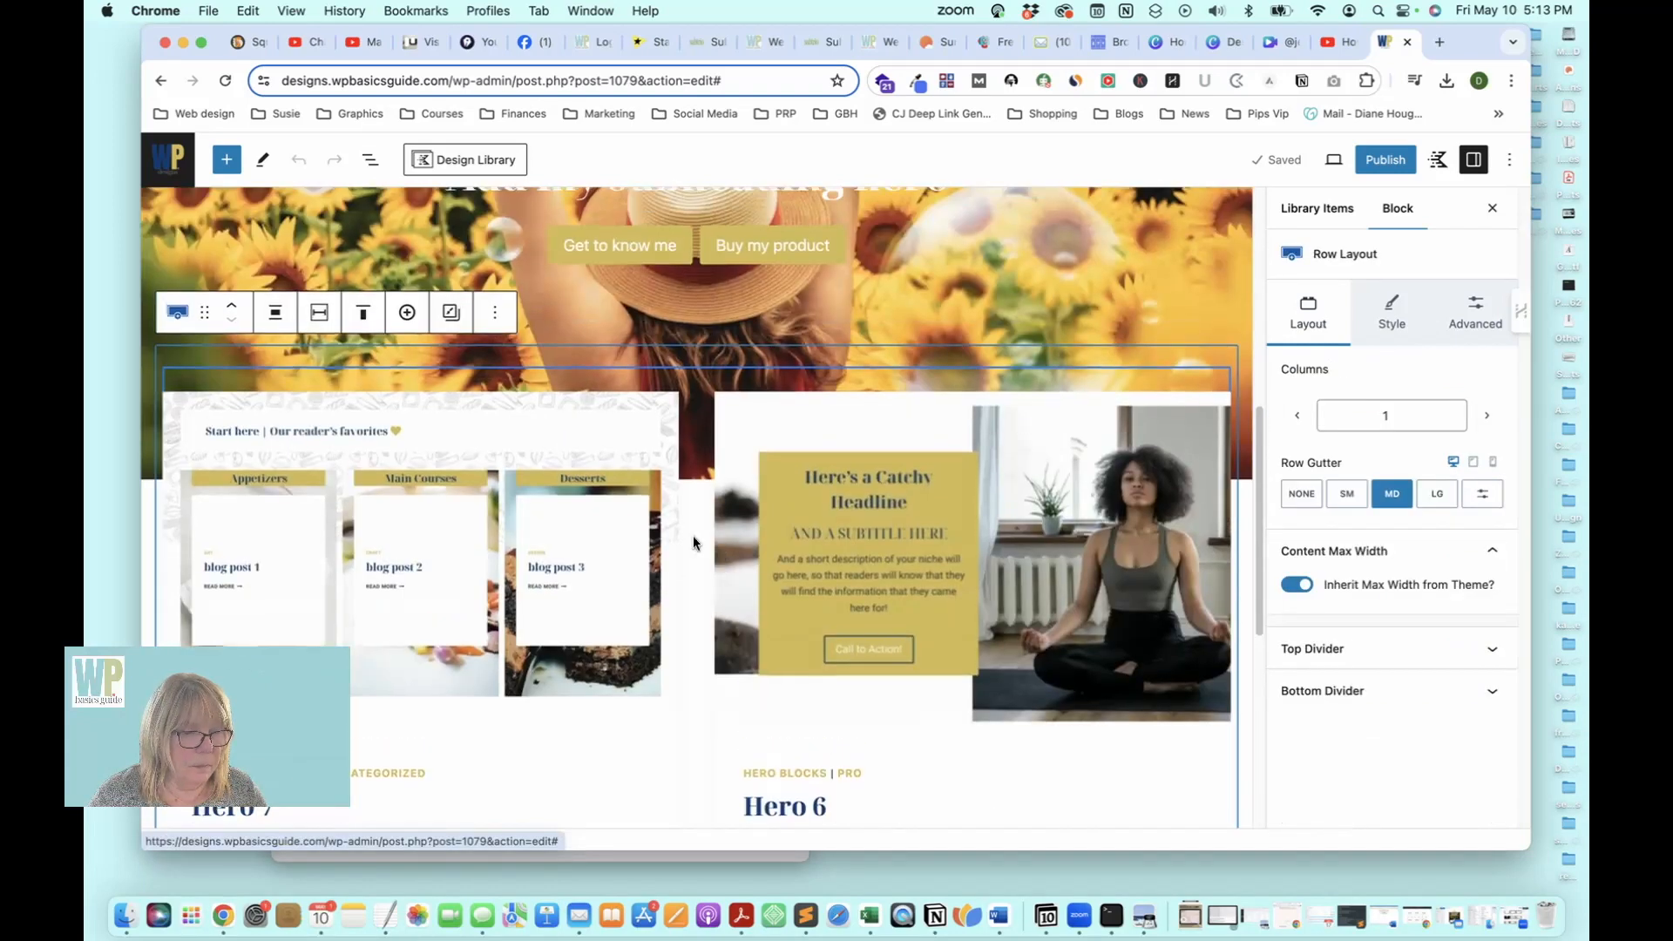
click(1288, 587)
mouse_move(1350, 654)
mouse_down()
mouse_move(1364, 655)
mouse_move(1340, 658)
mouse_up()
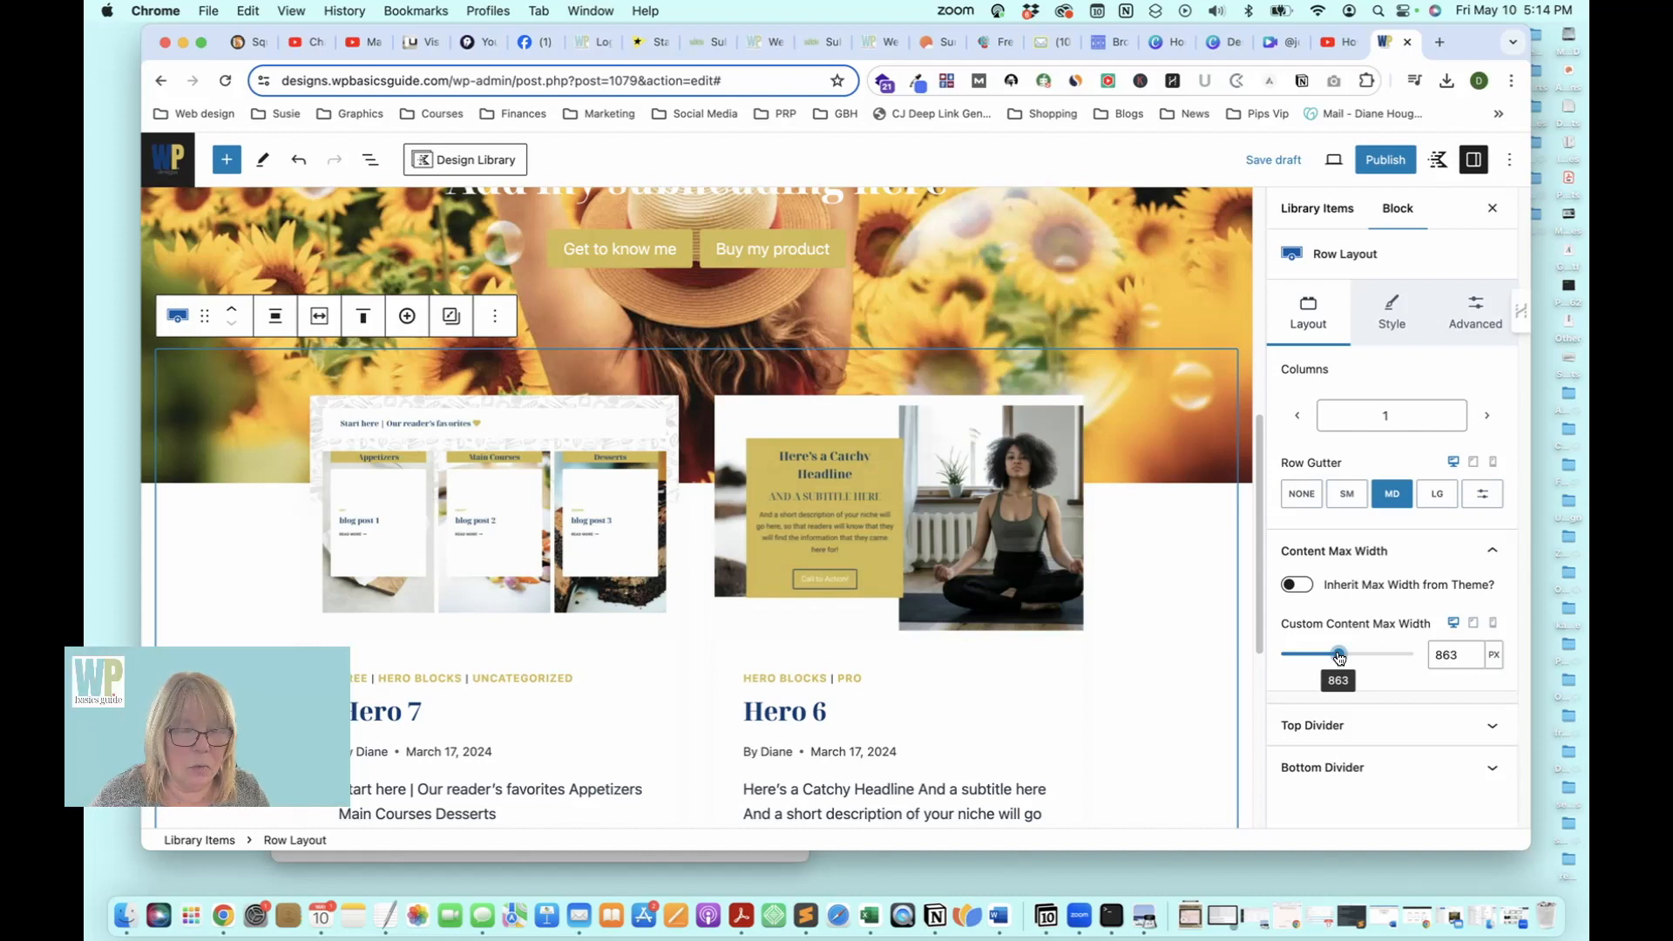
drag(1340, 658, 1345, 660)
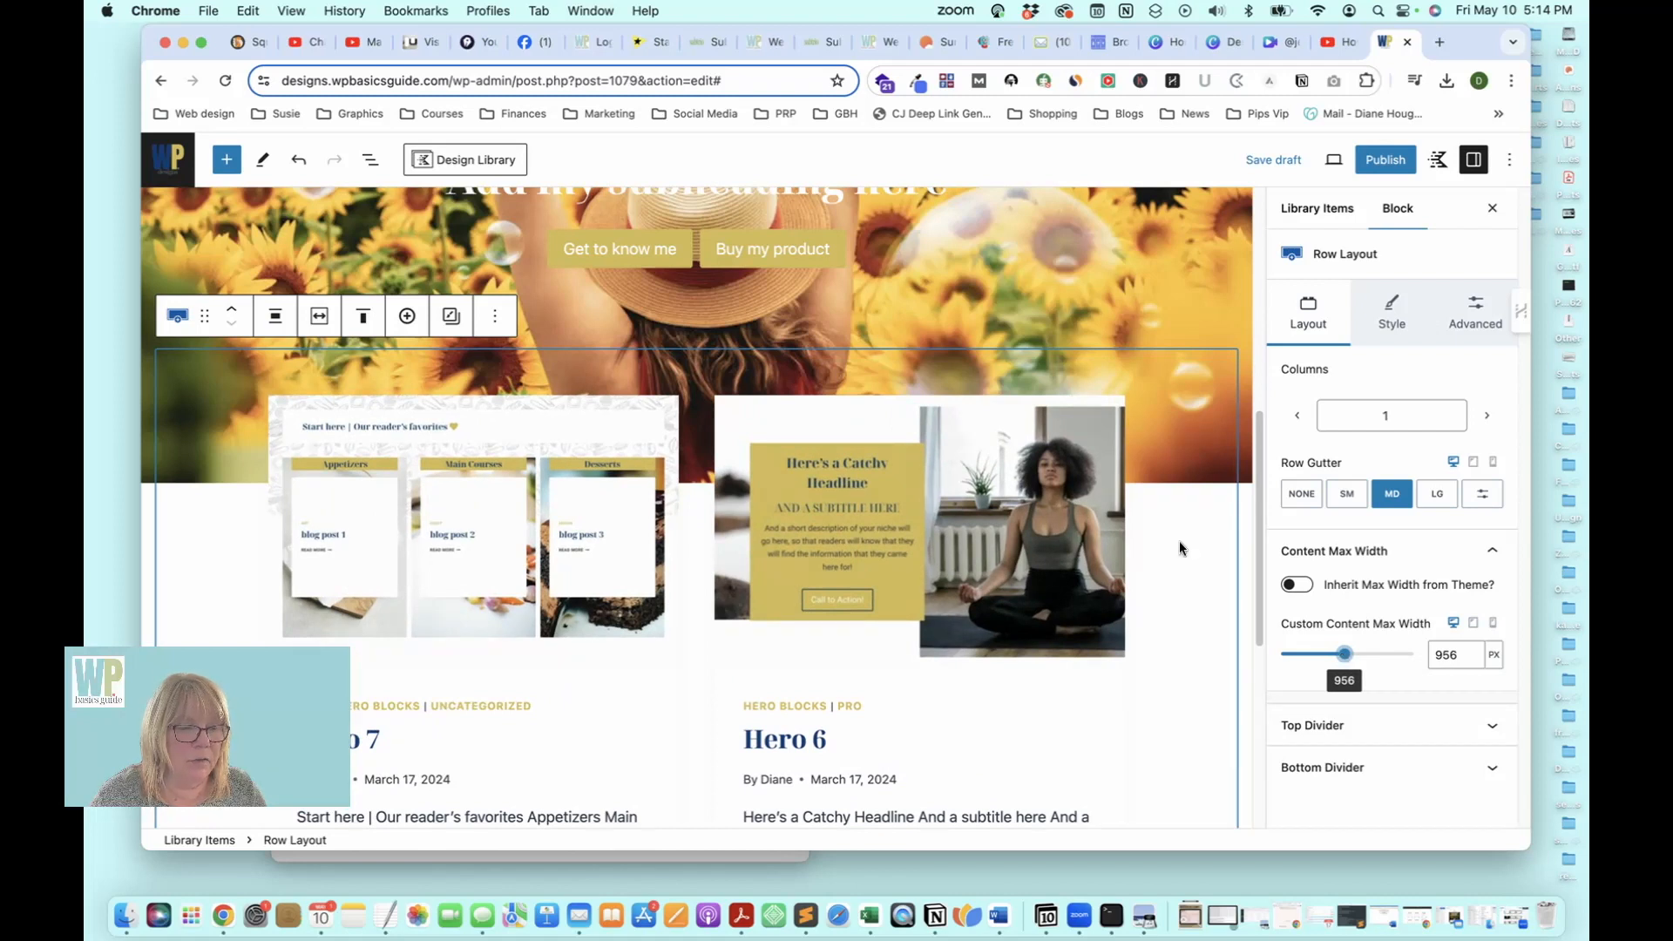
Disable the excerpt, the read more link and the meta info in the Posts block
scroll(1190, 566, down, 5)
click(974, 563)
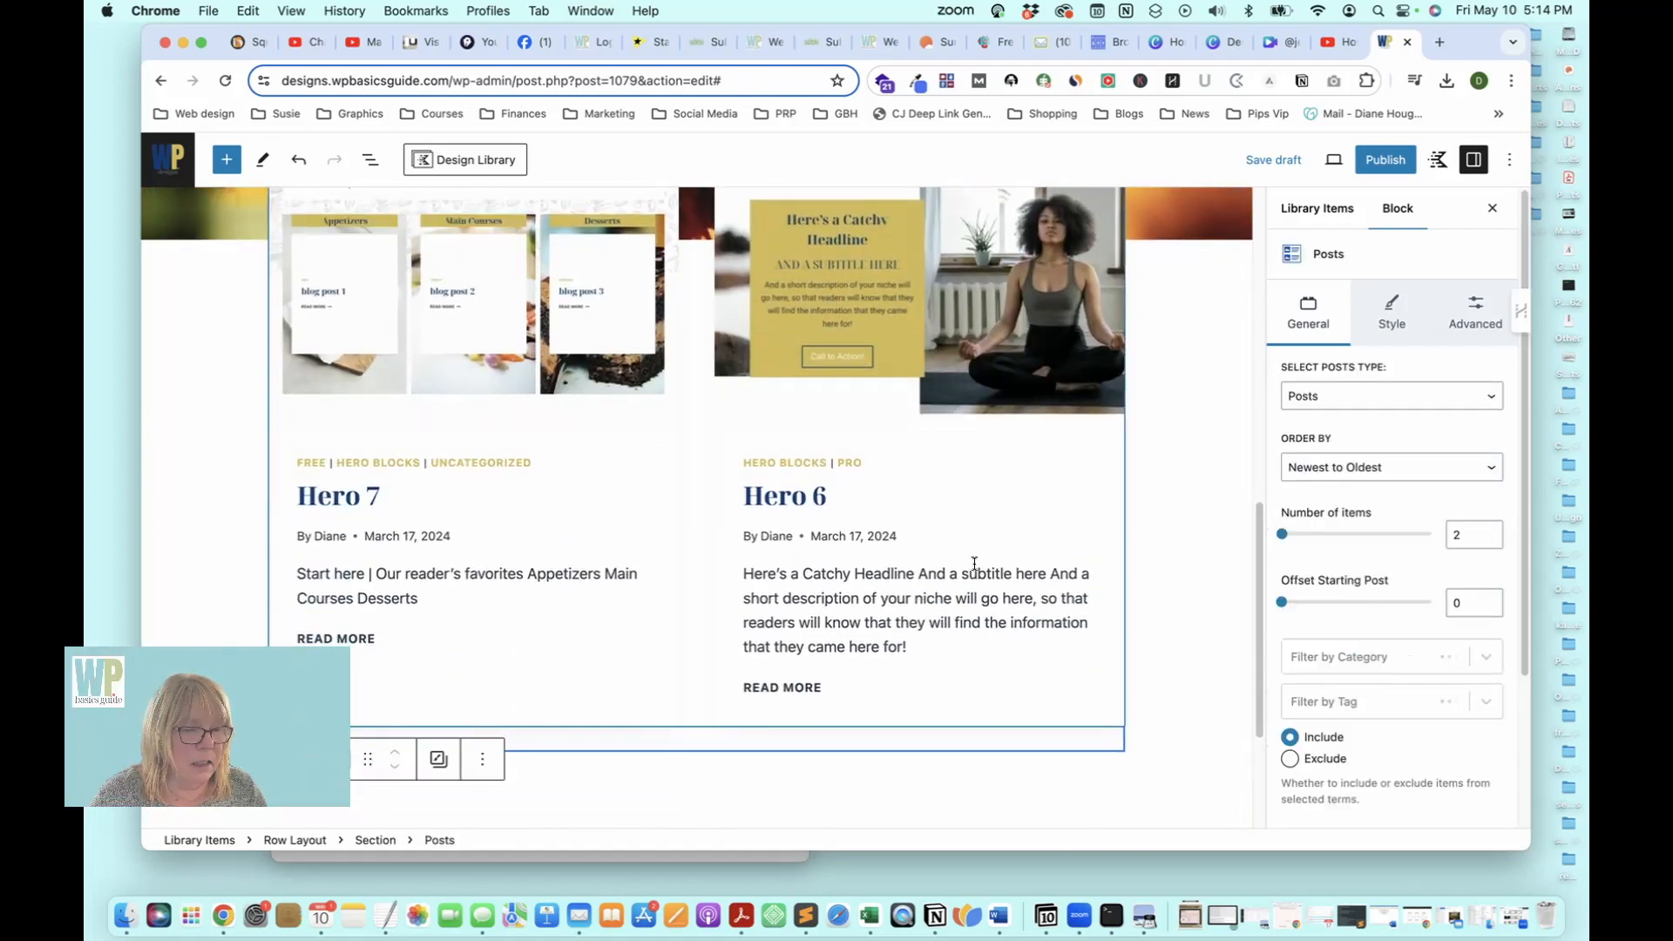
click(1457, 318)
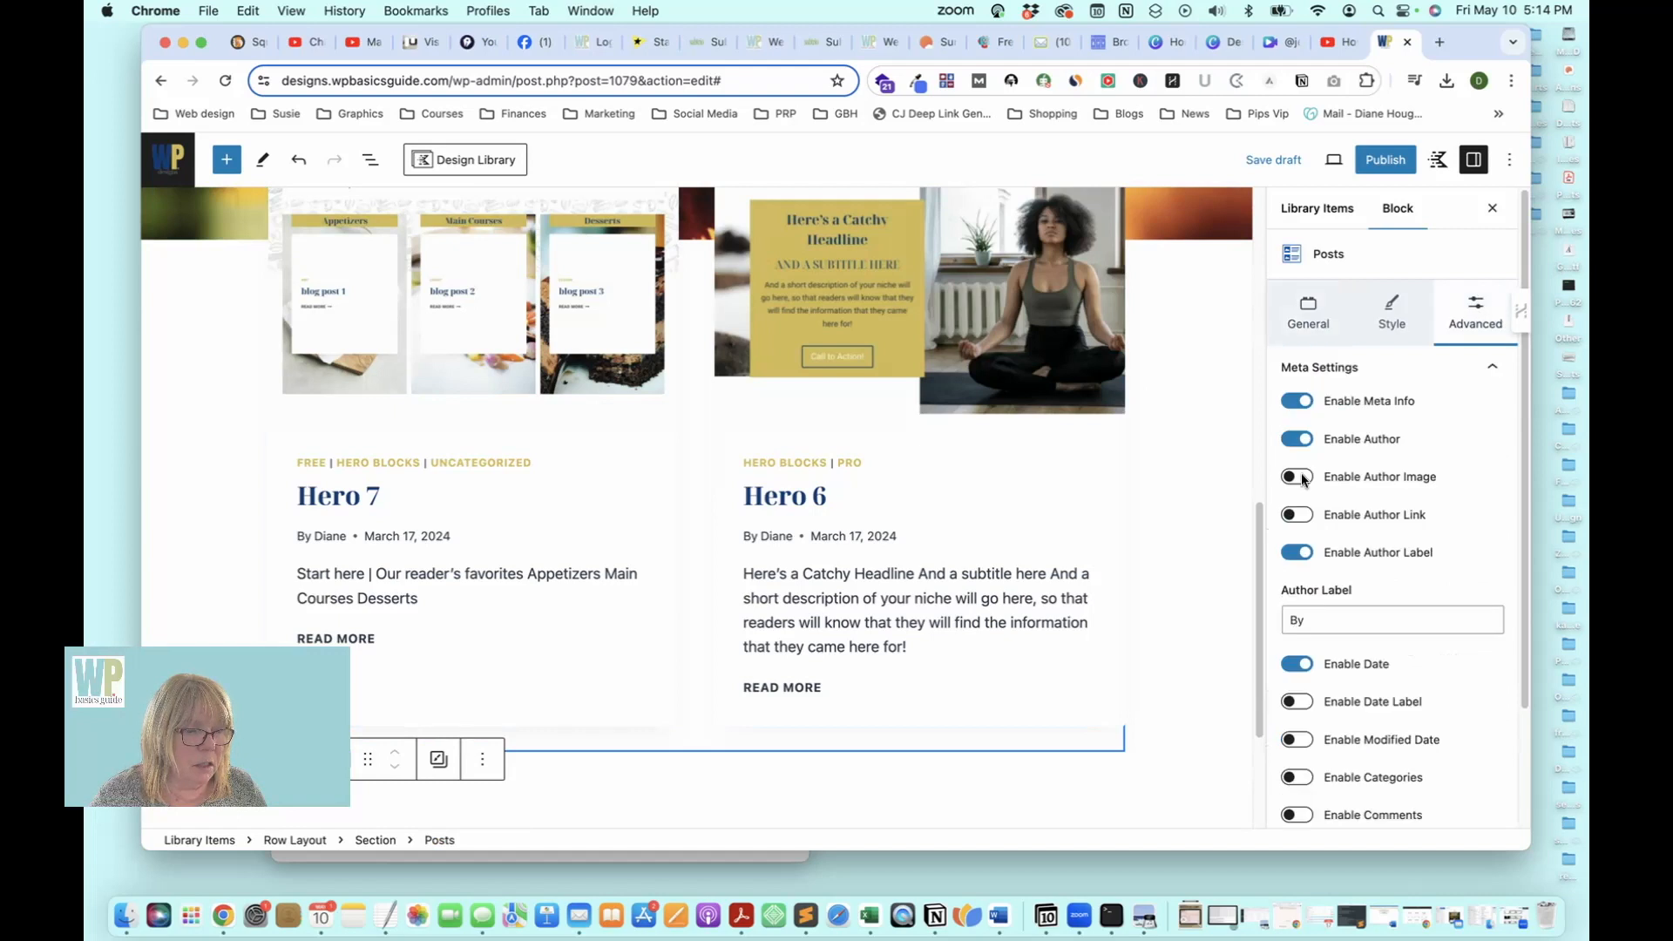
scroll(1314, 700, down, 3)
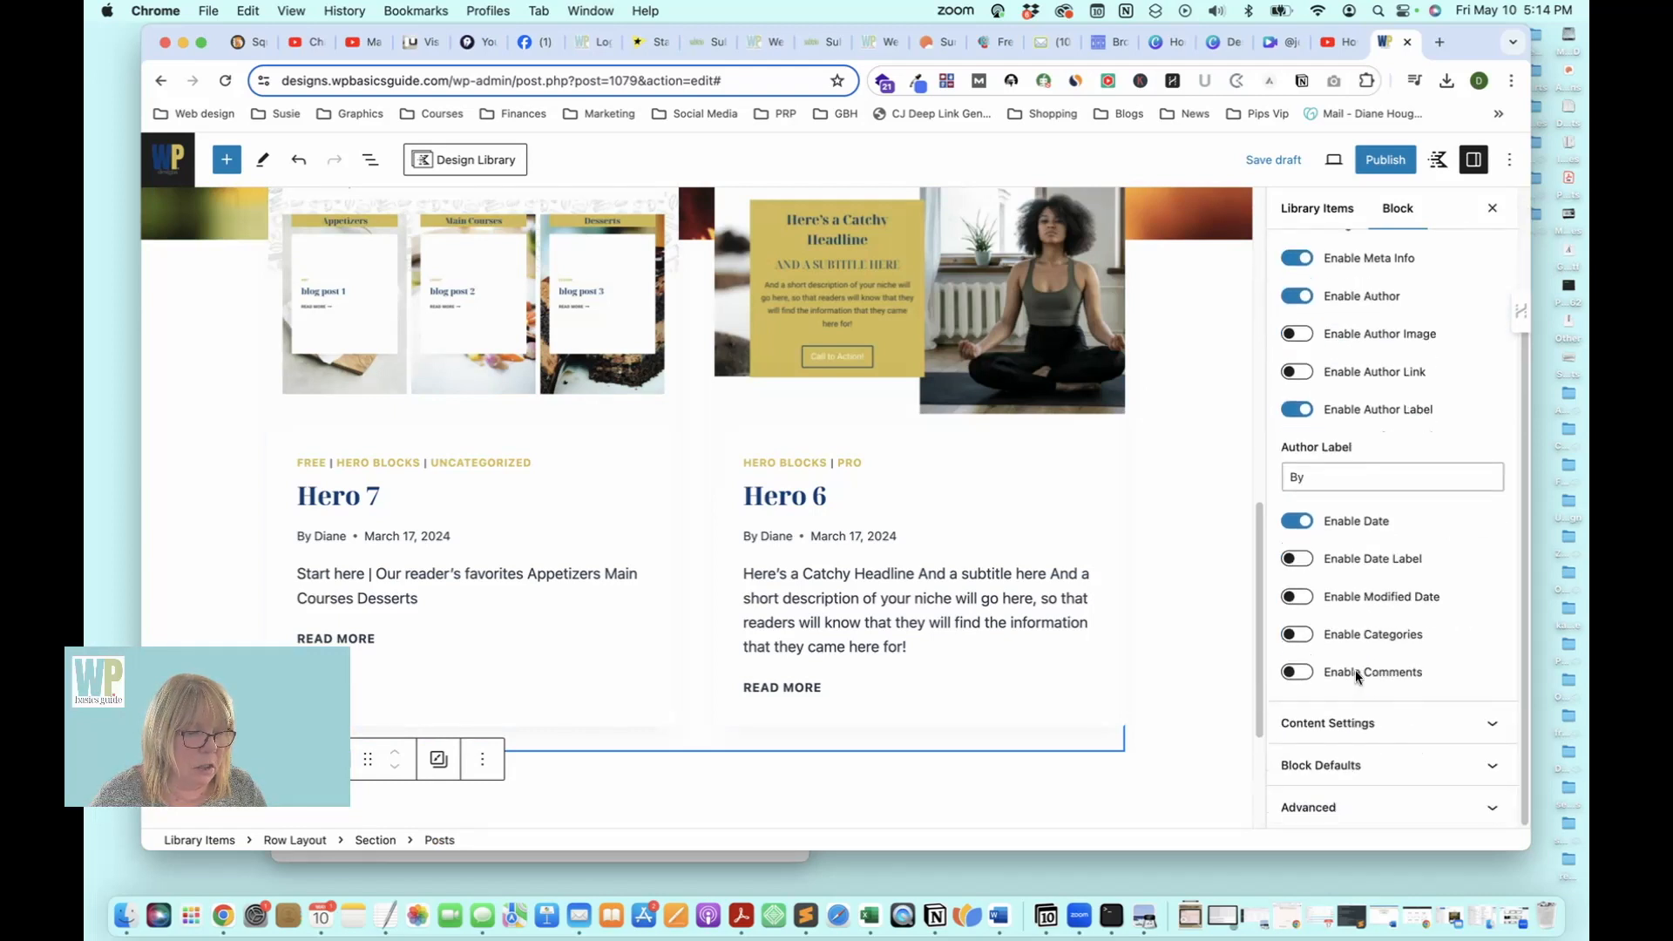
click(1374, 721)
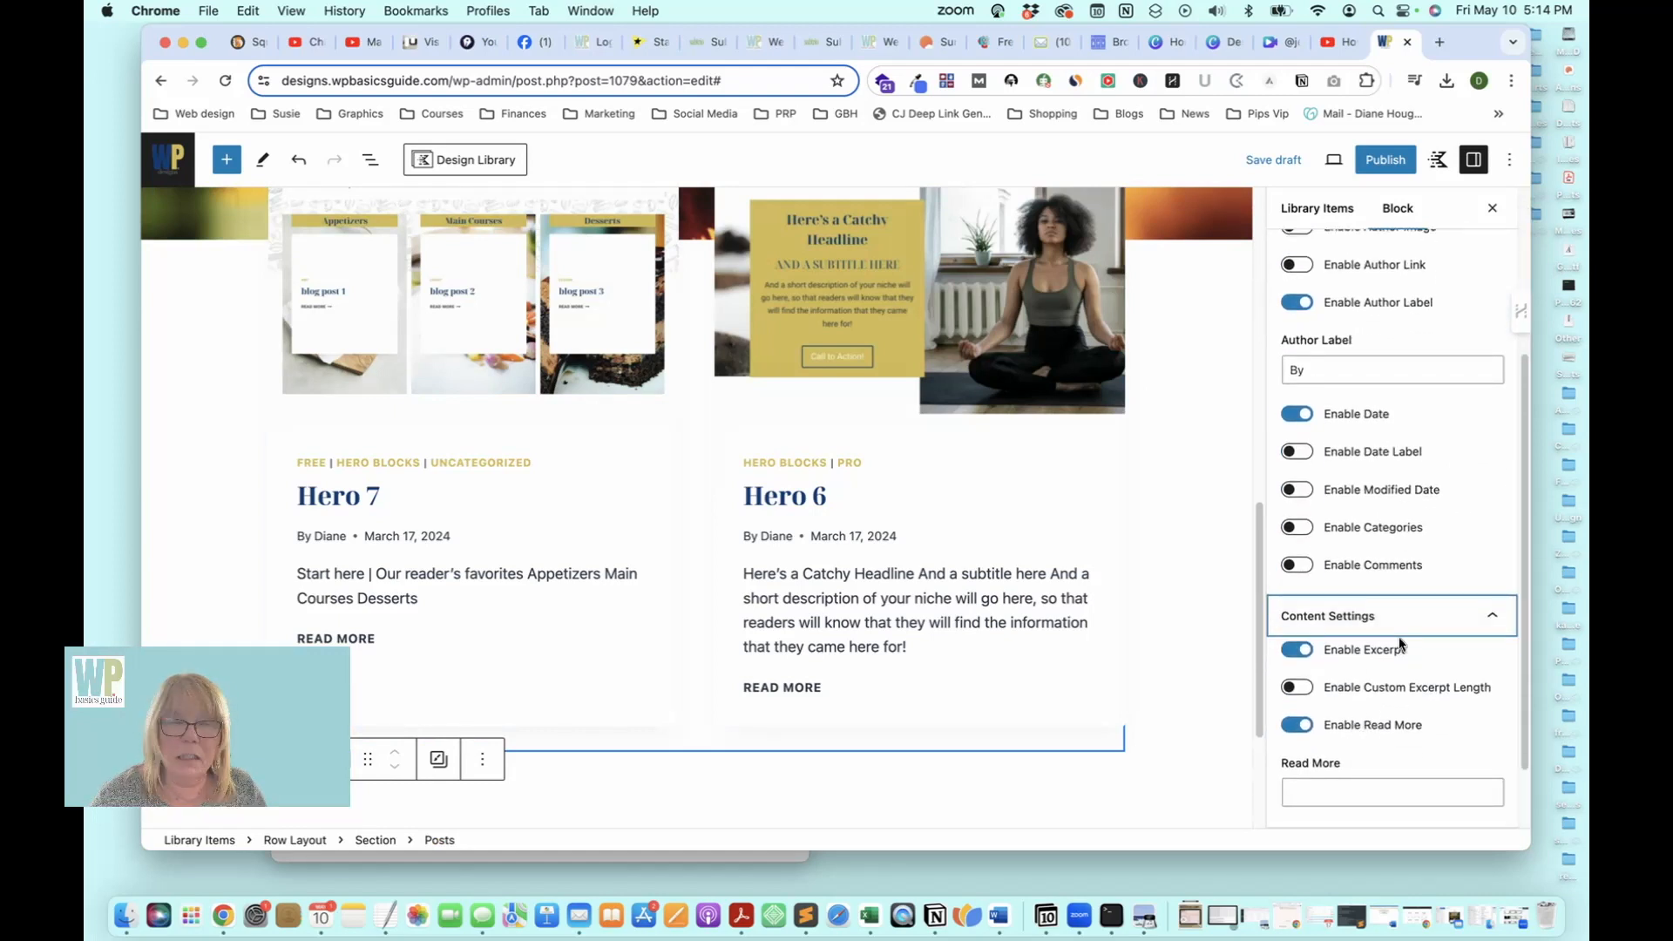
click(1293, 650)
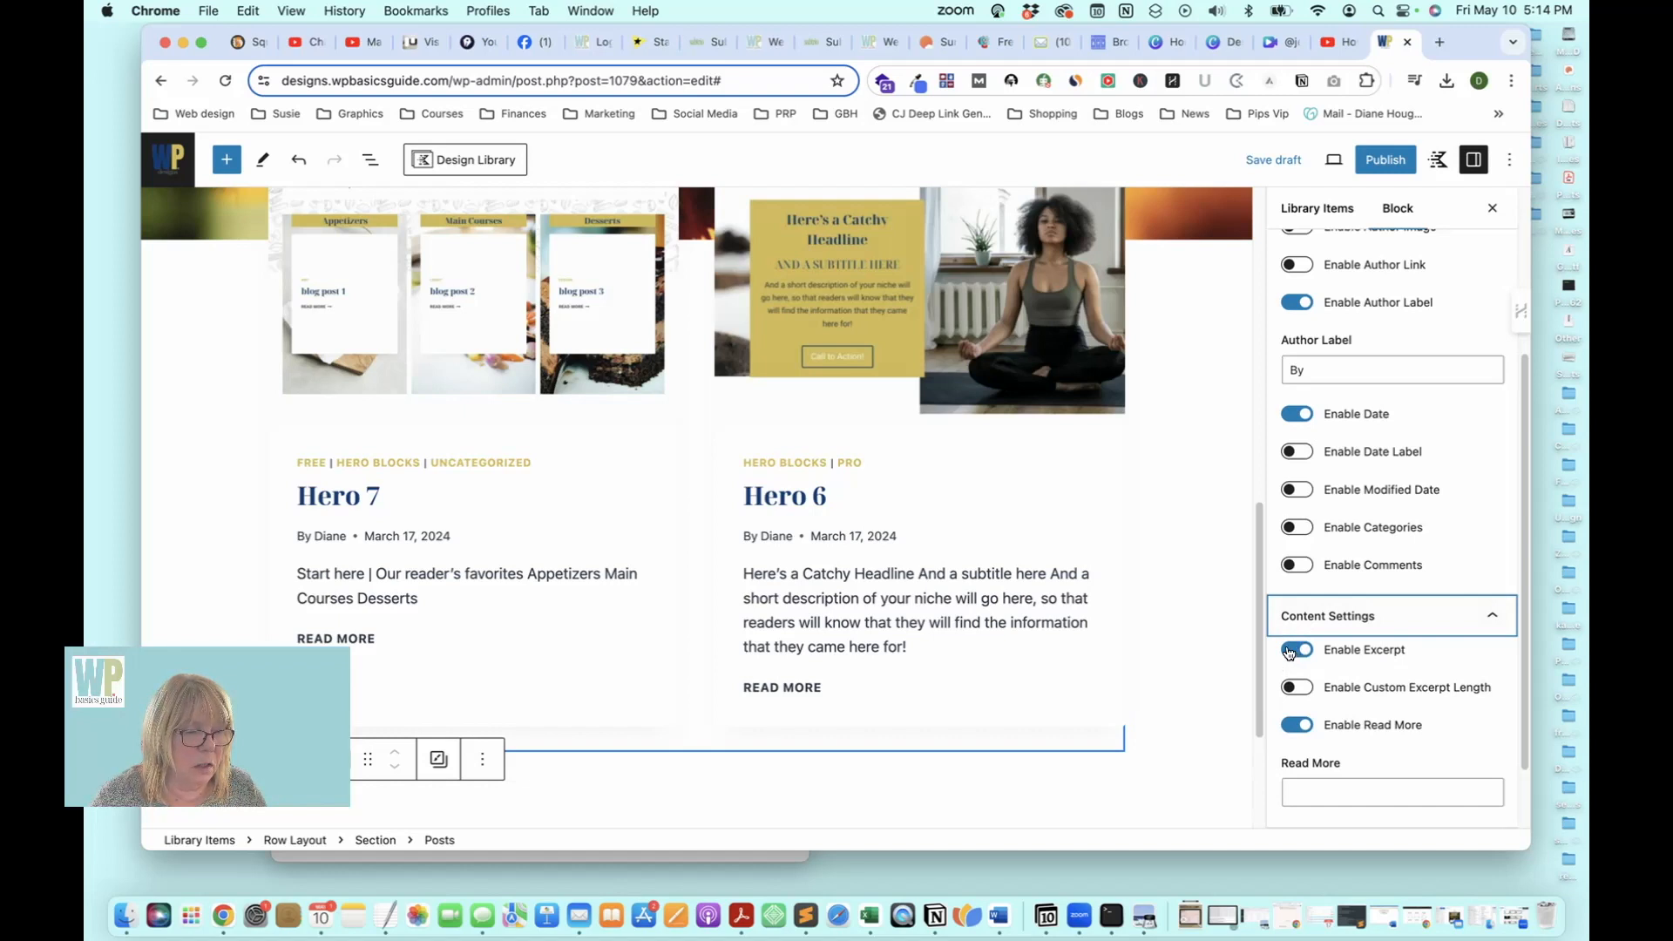
click(1295, 725)
scroll(1333, 546, up, 5)
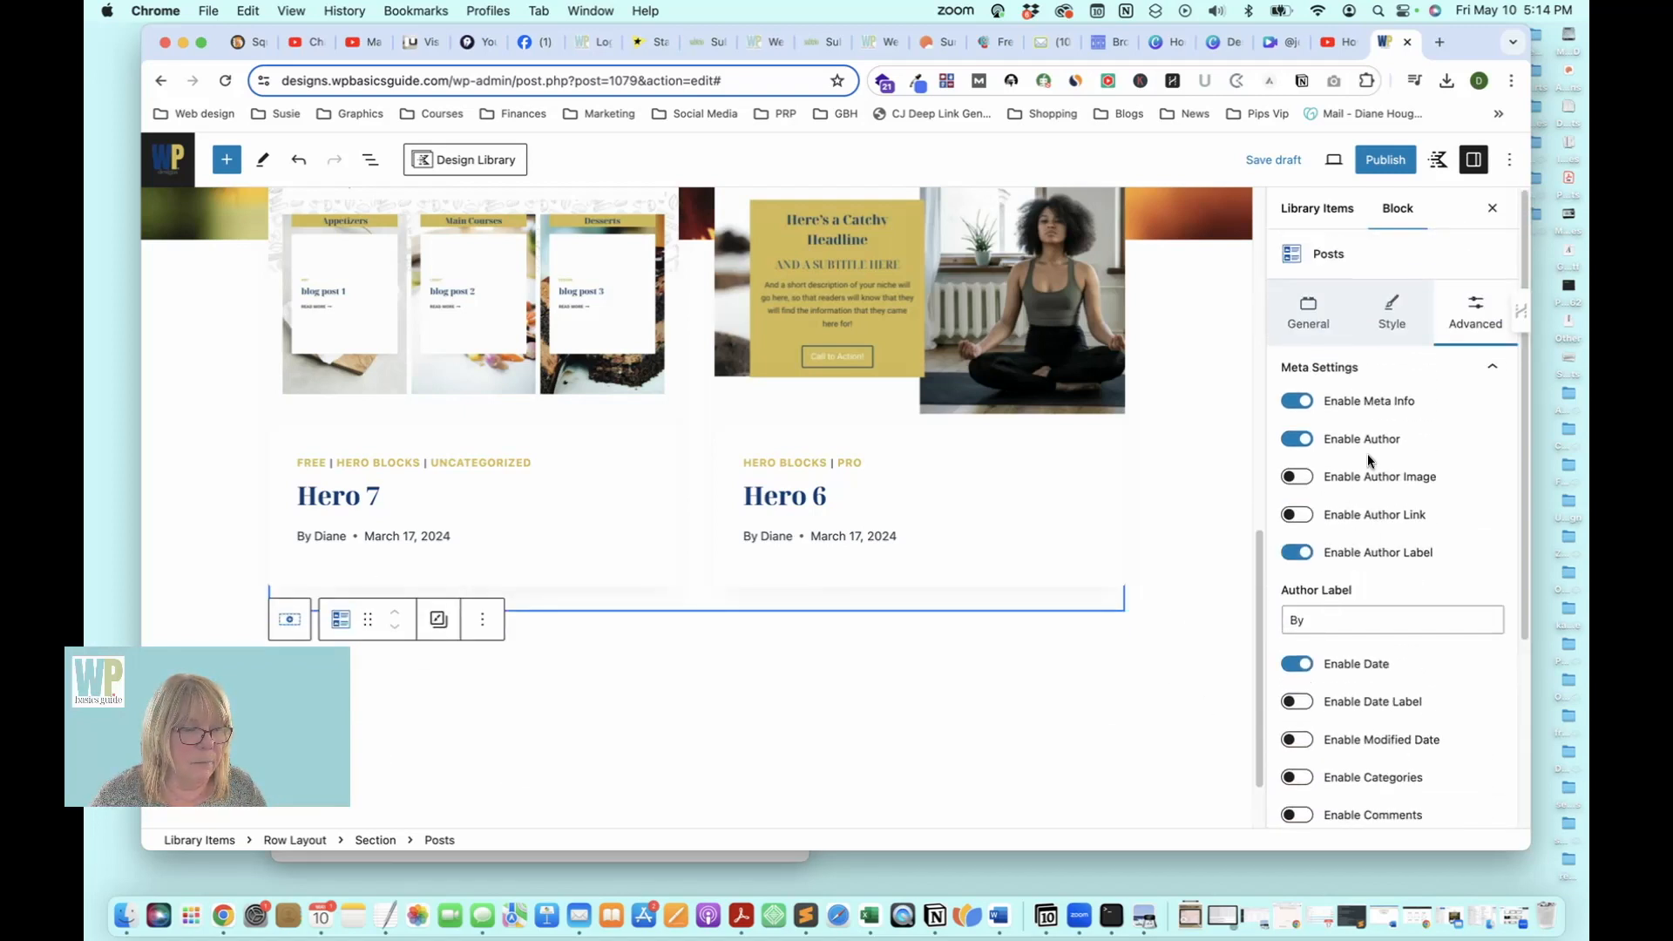
click(1292, 400)
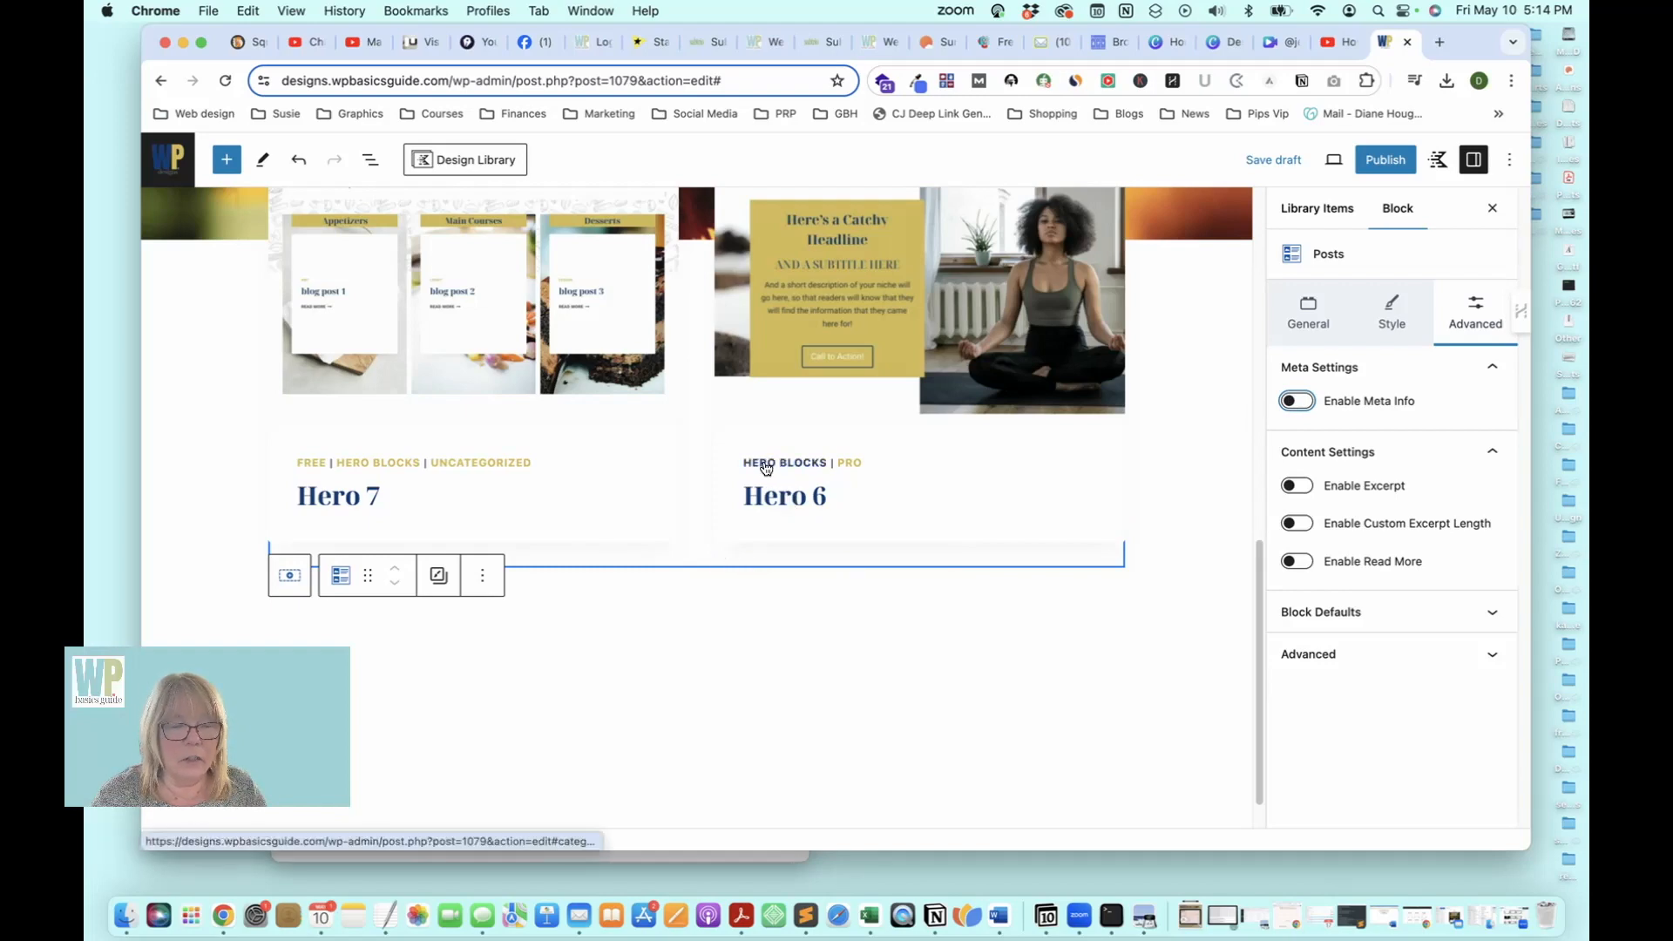
Review the narrowed posts row and its overlap with the hero in the editor
scroll(1095, 520, up, 3)
scroll(1095, 525, up, 3)
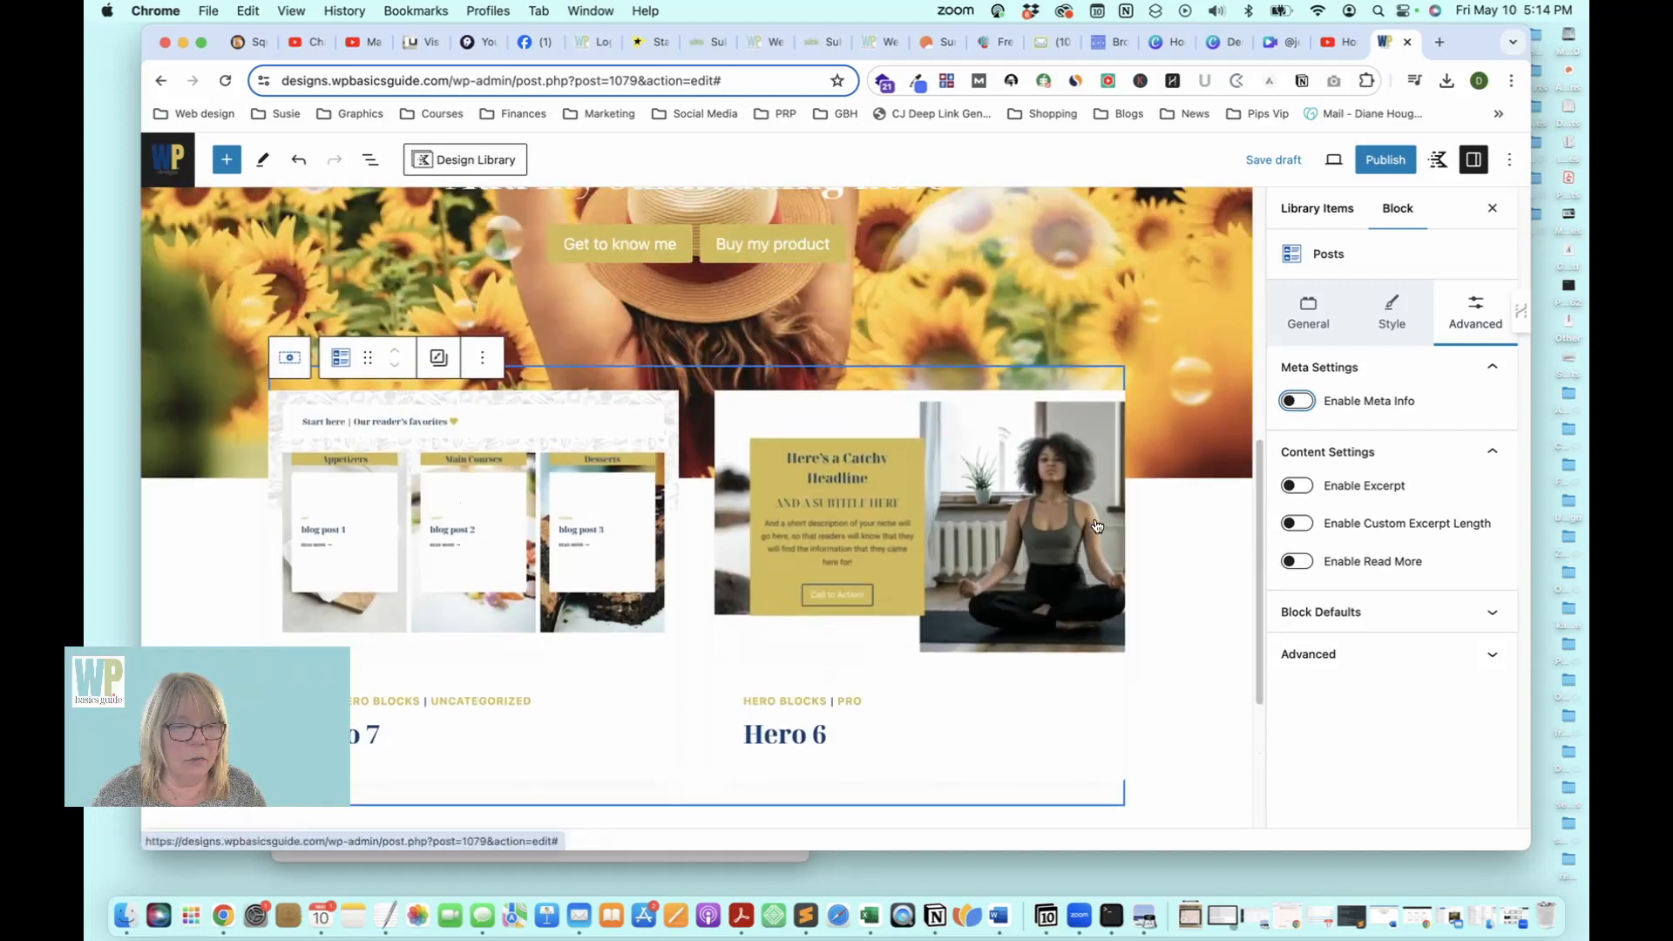
scroll(1095, 525, up, 8)
scroll(1100, 527, down, 8)
scroll(1101, 527, down, 3)
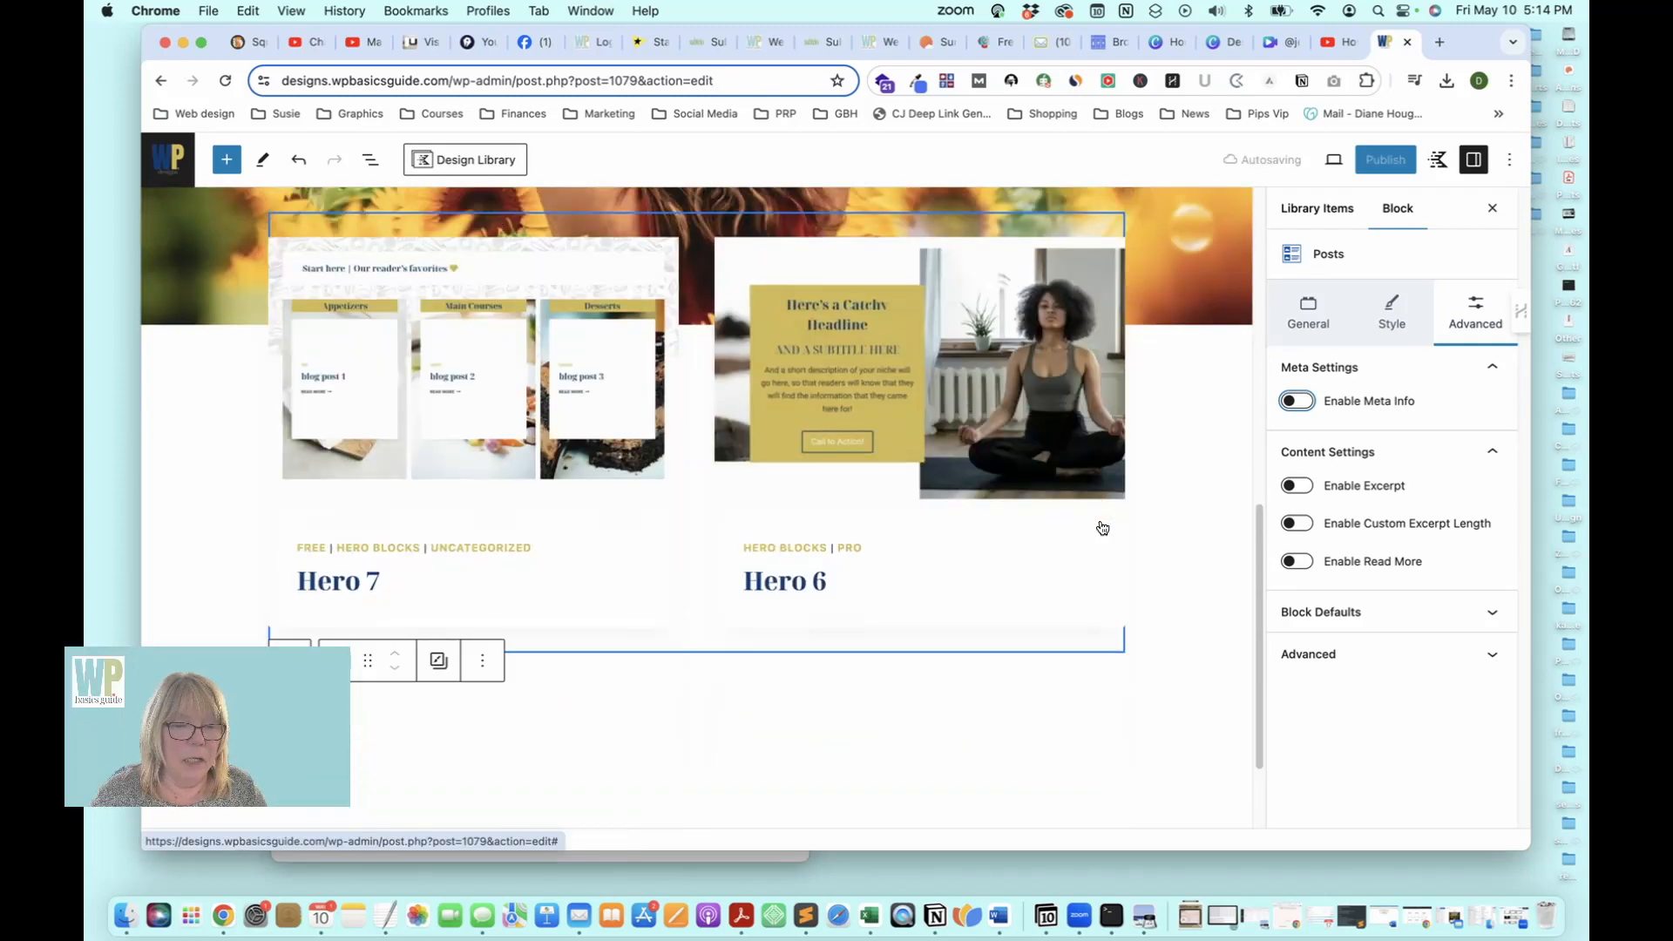
scroll(1100, 527, up, 10)
scroll(1100, 527, down, 4)
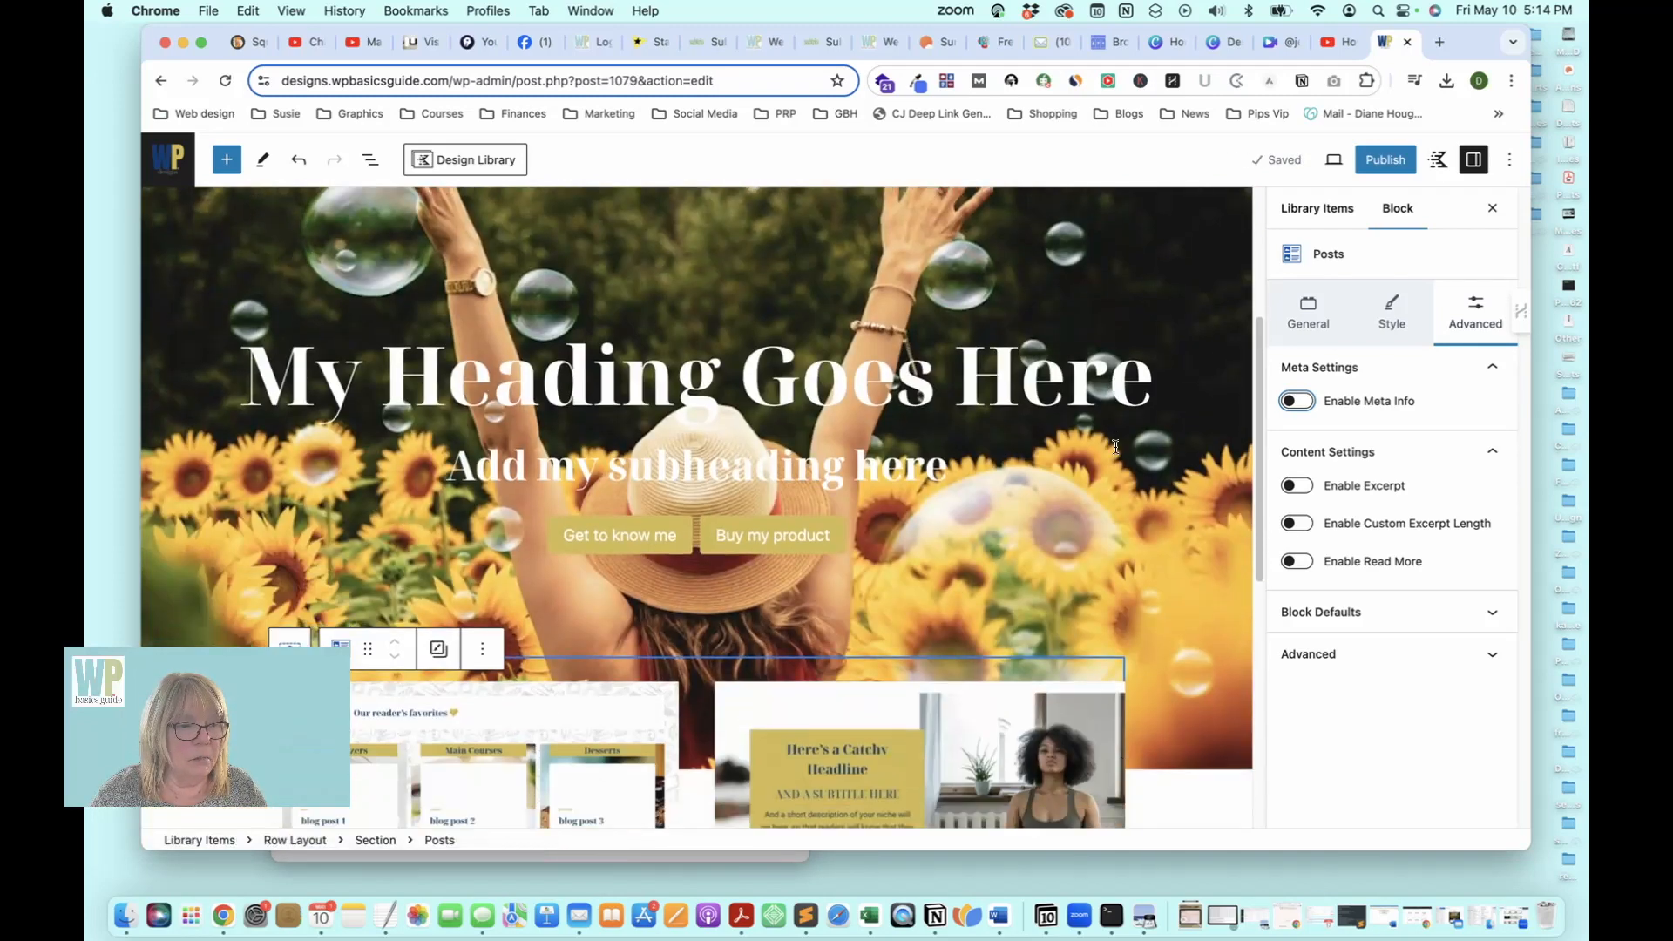
Publish the Hero 8 pattern item with public visibility, effective immediately
click(1398, 164)
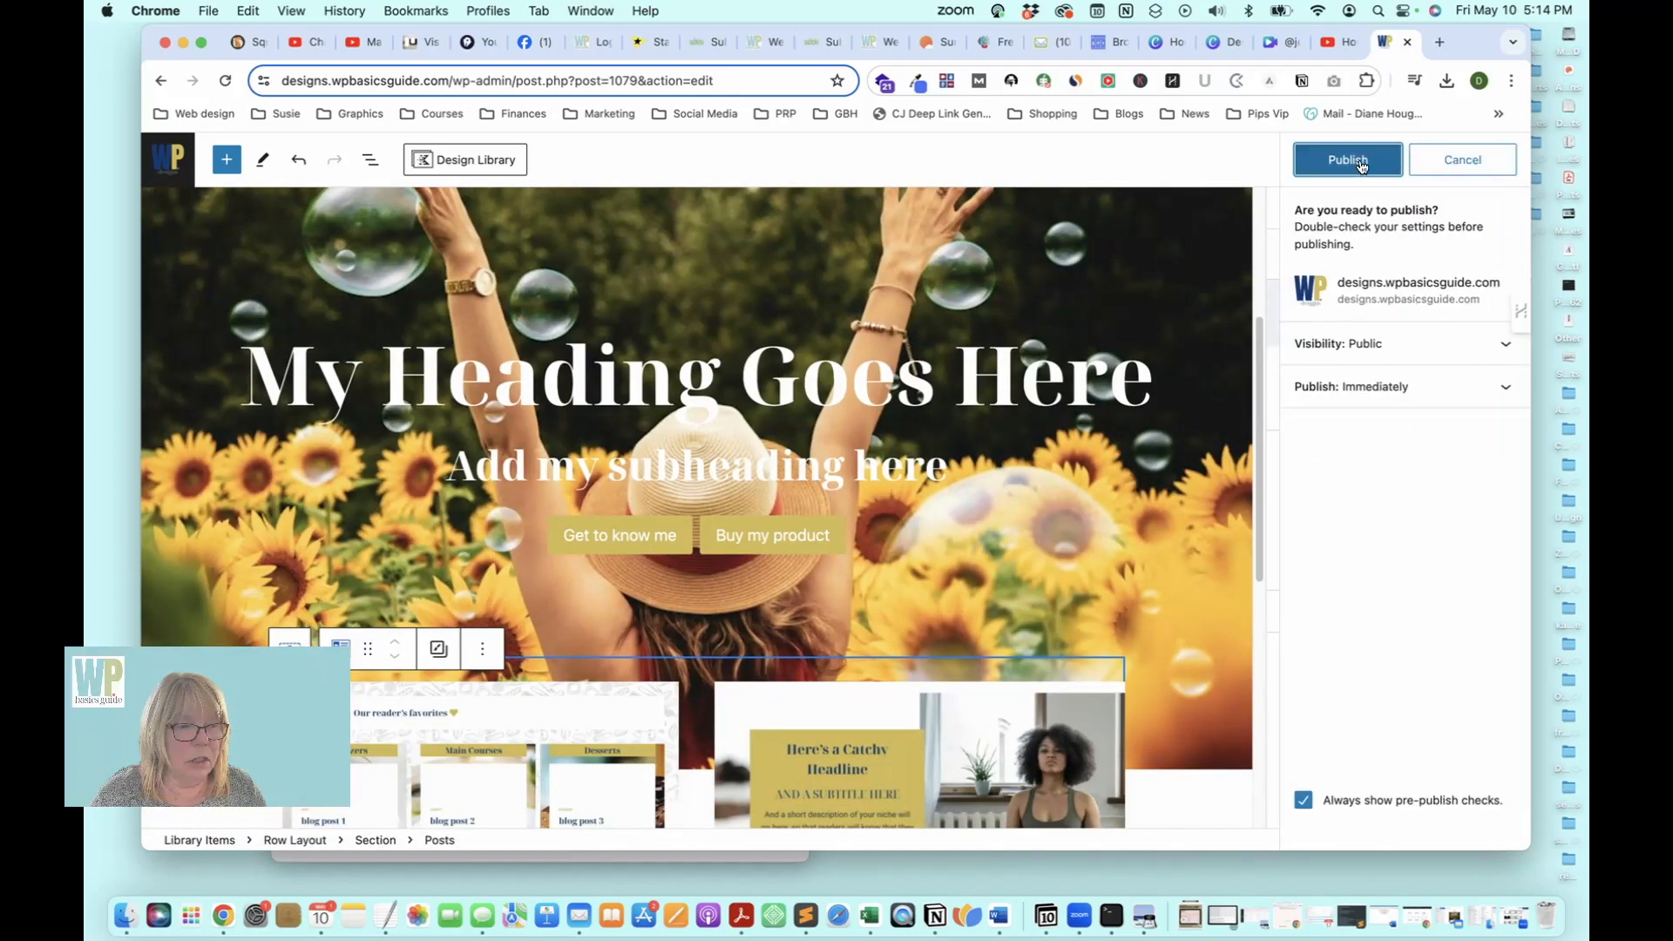
click(1398, 164)
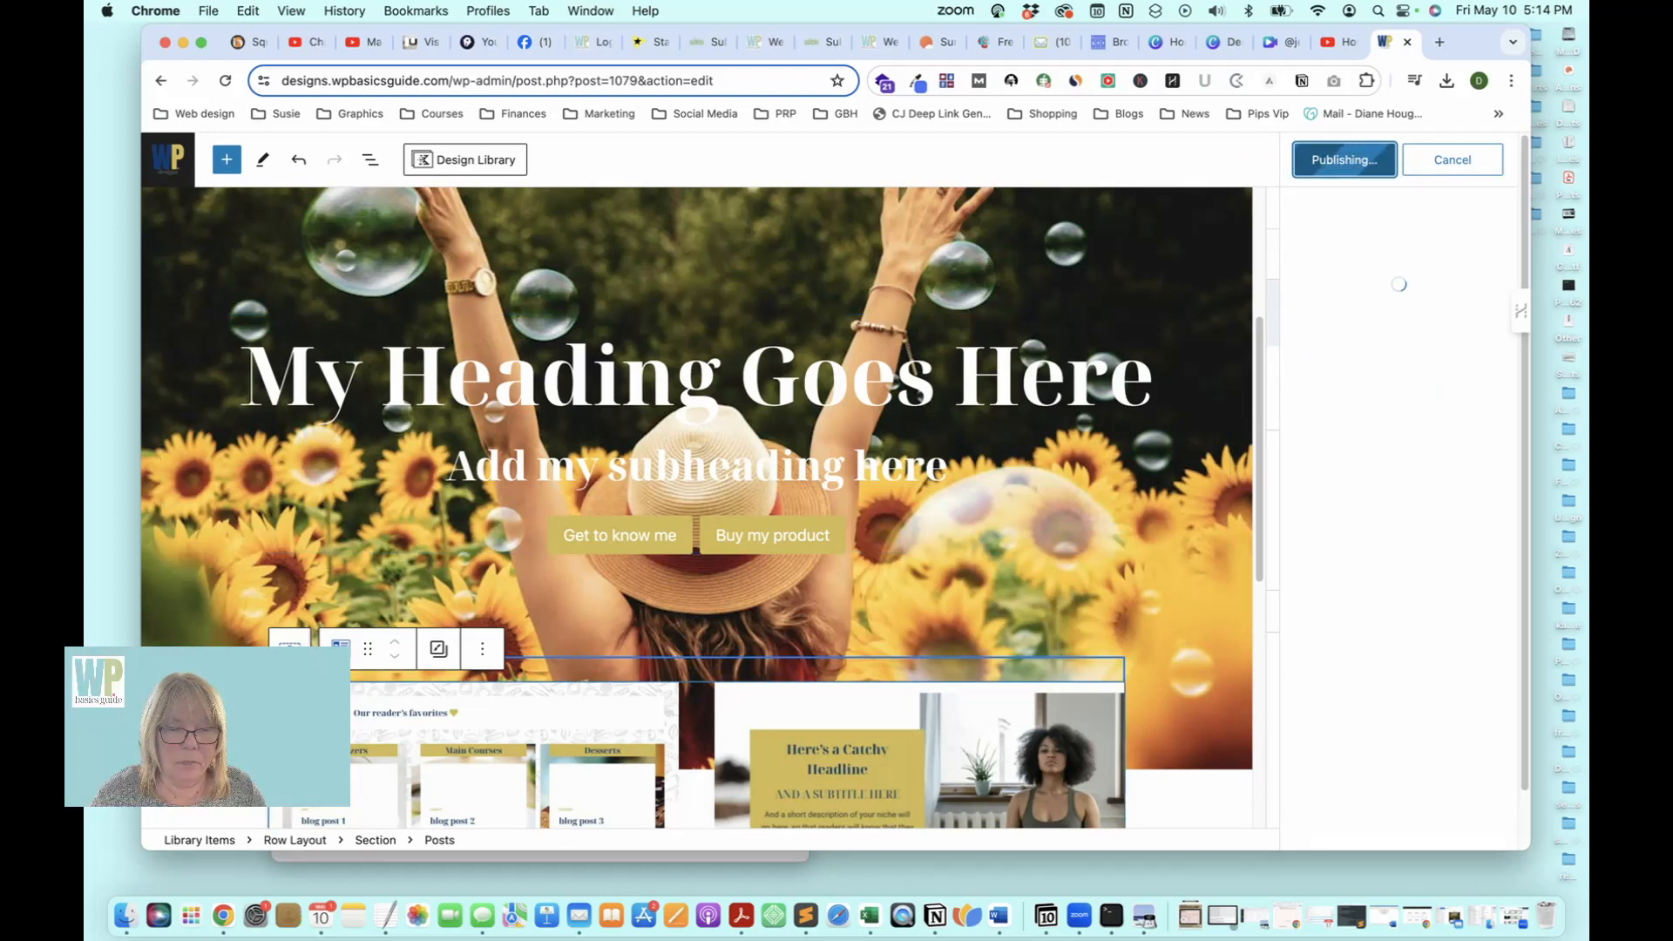
drag(207, 727, 236, 527)
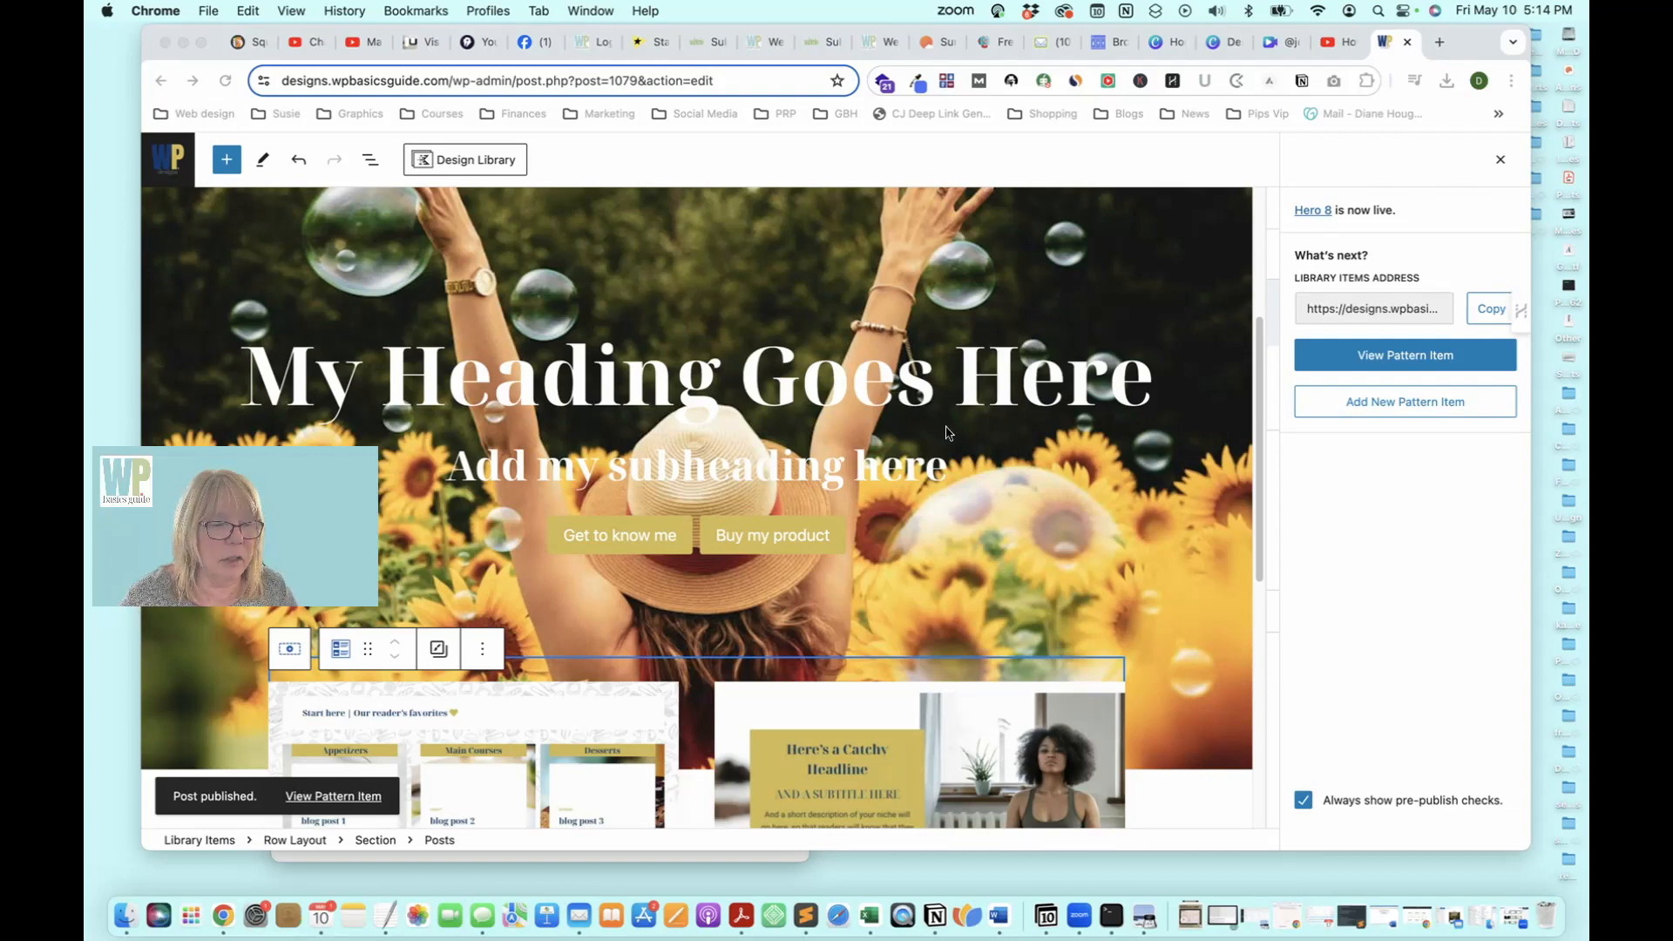
scroll(944, 426, up, 3)
scroll(945, 430, up, 1)
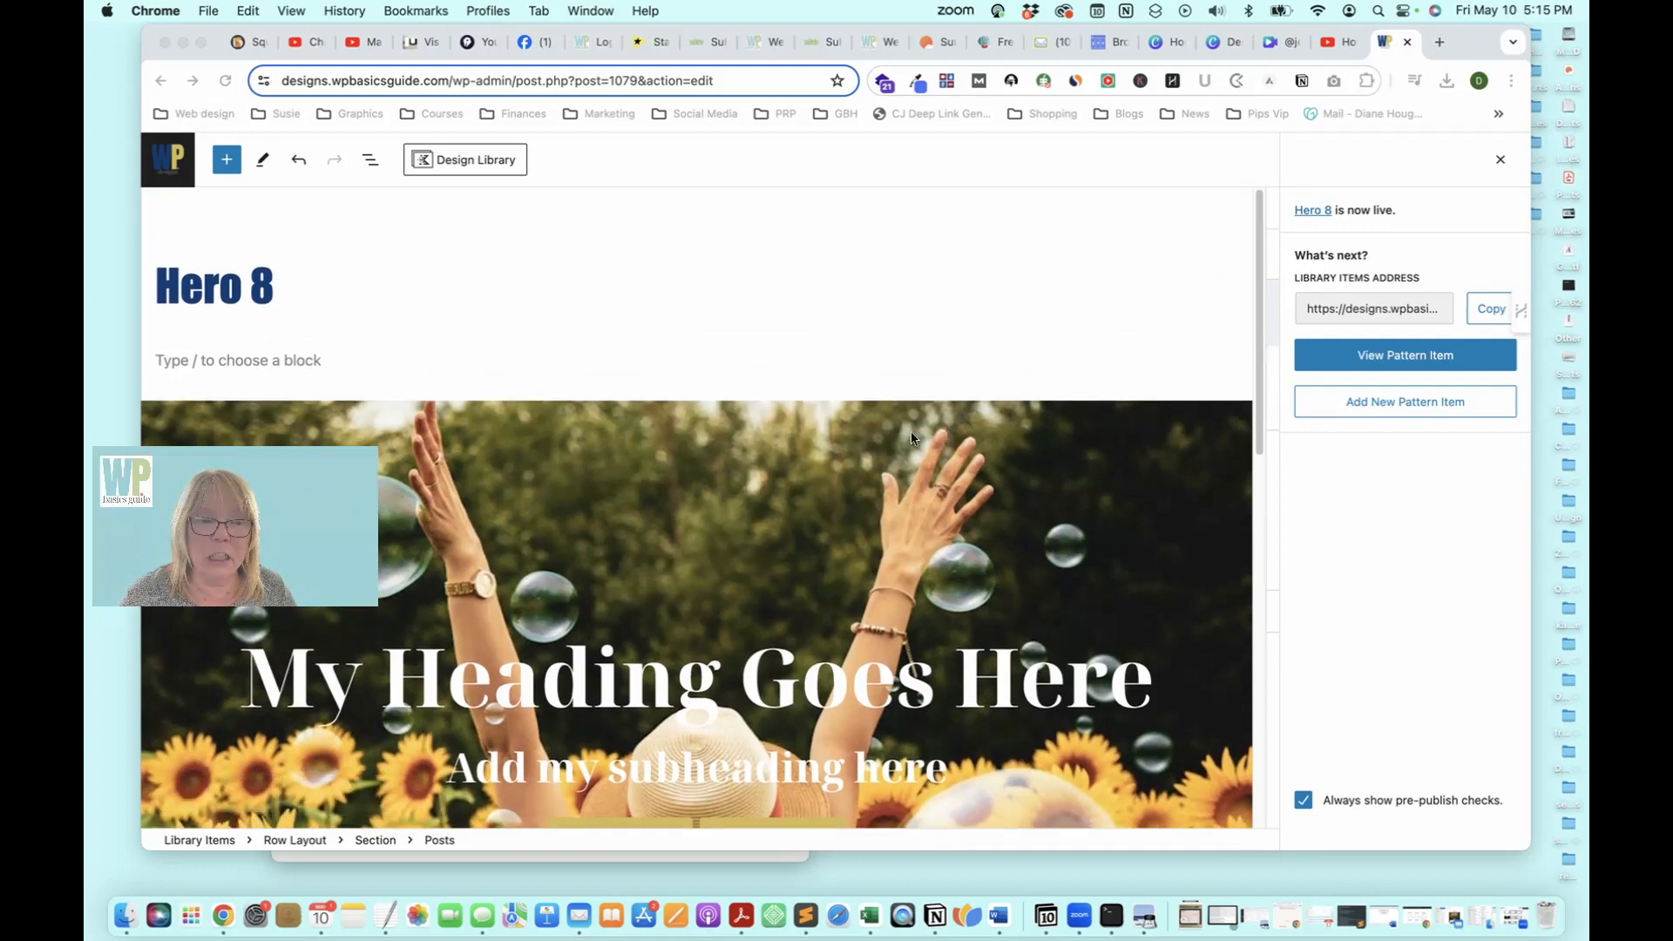
drag(1467, 41, 1444, 39)
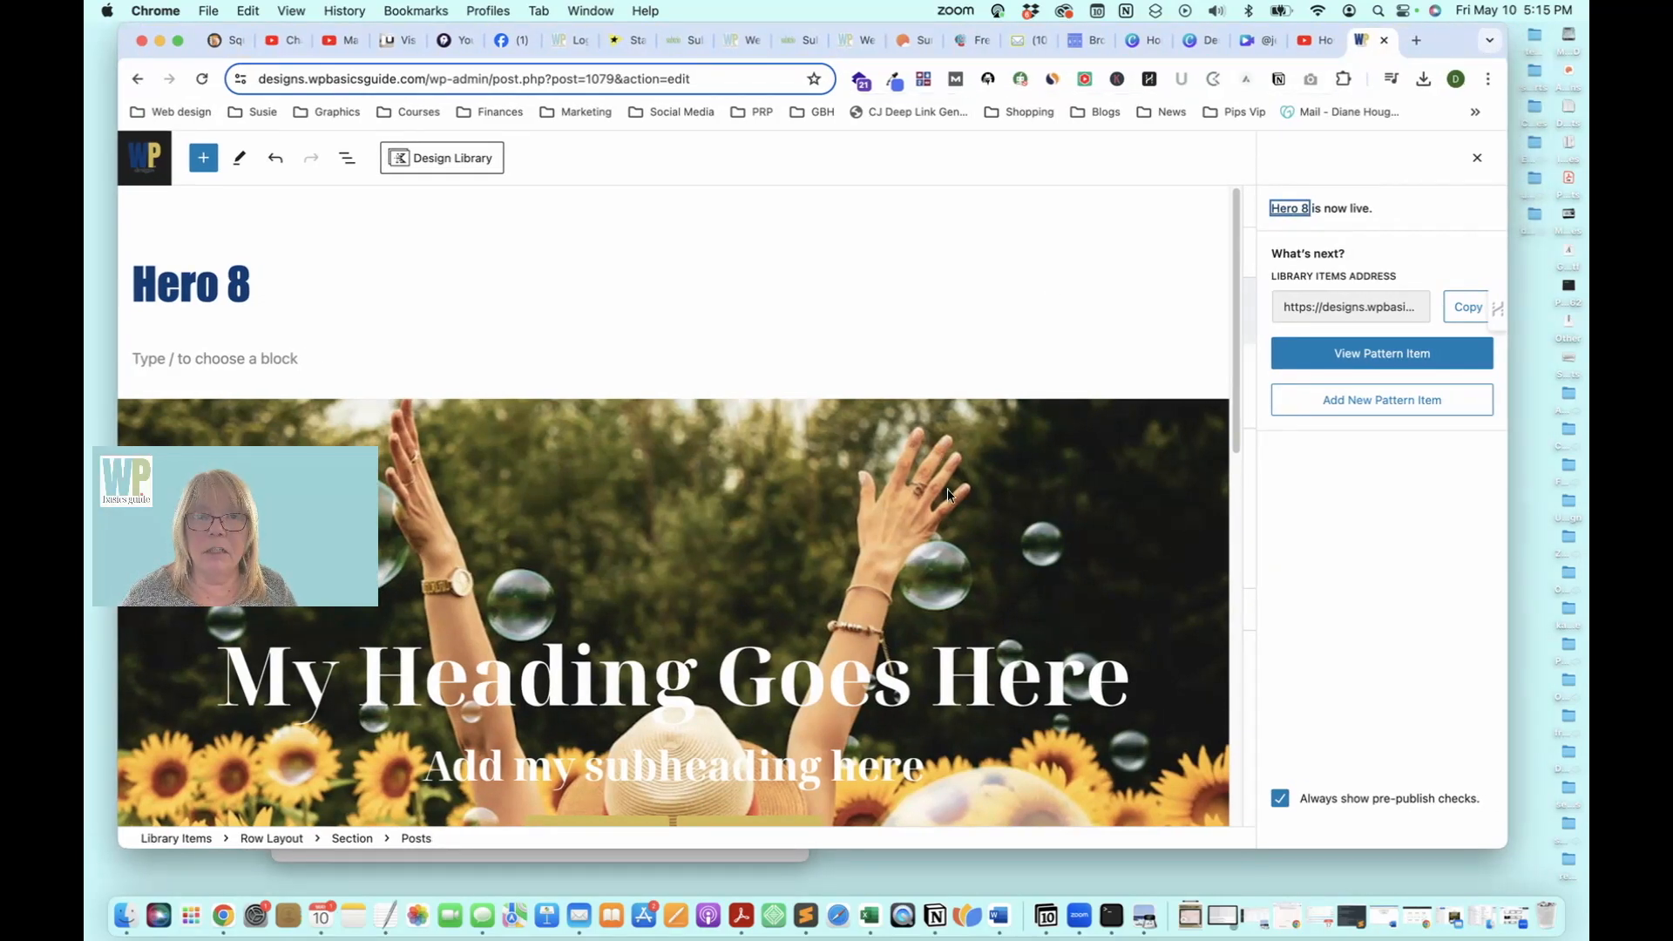
scroll(948, 493, down, 10)
scroll(948, 496, down, 1)
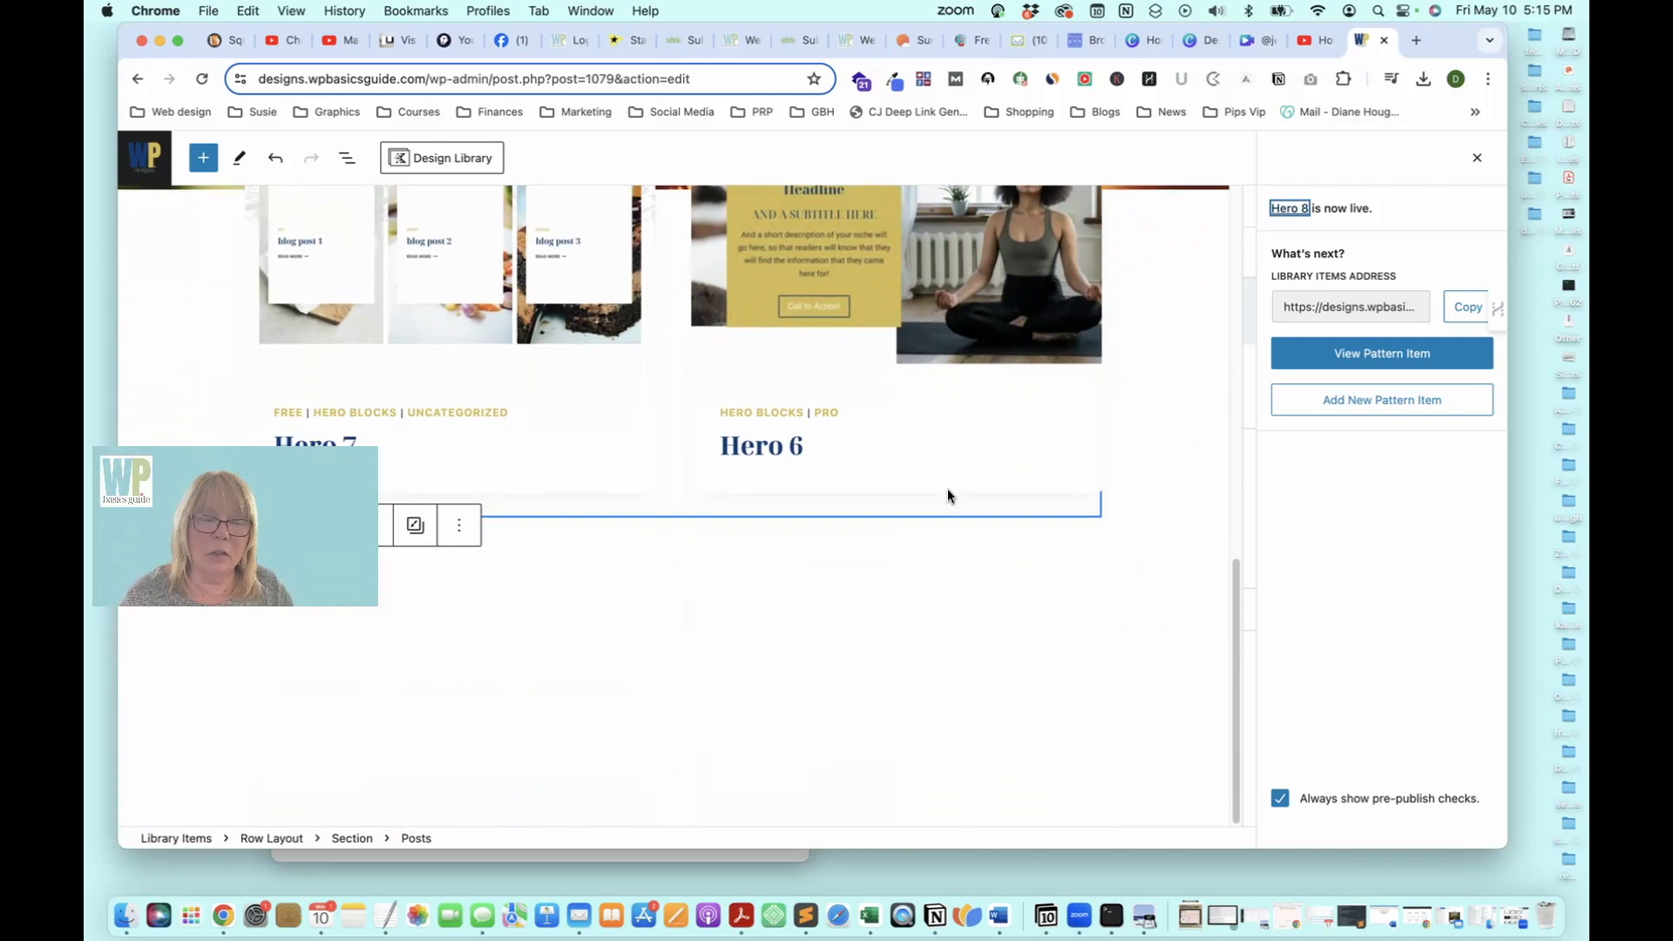